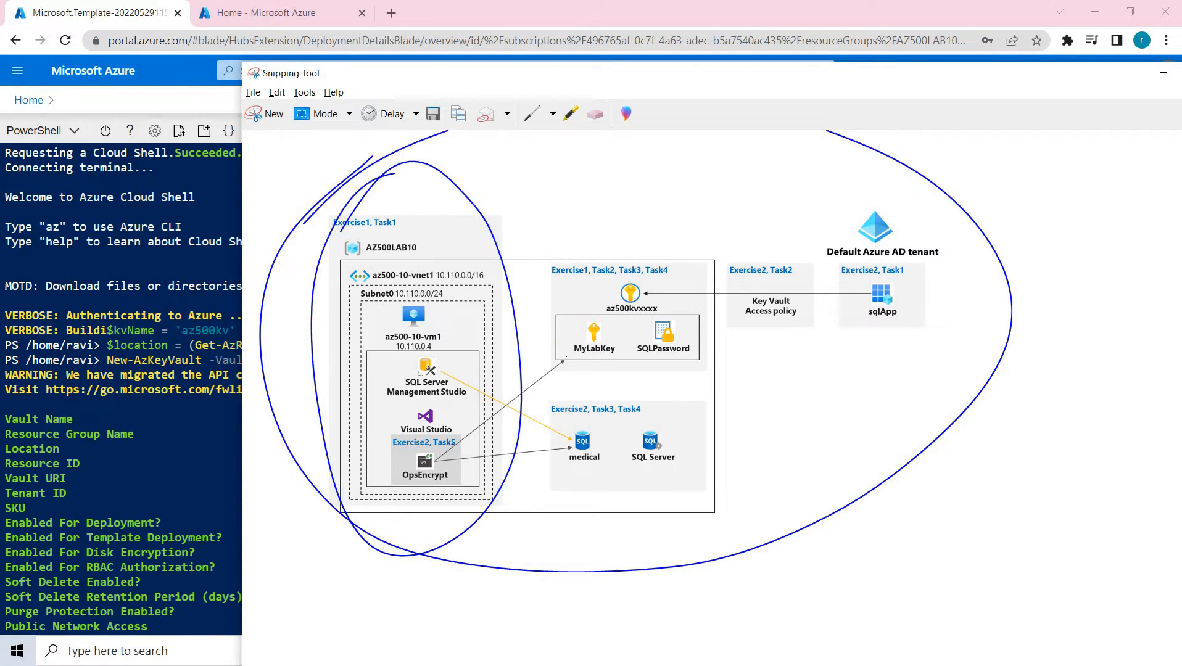
# - Sketch pen loops around the VM area and arrows from OpsEncrypt toward medical and MyLabKey
pyautogui.moveTo(451, 444); pyautogui.dragTo(548, 355)
pyautogui.moveTo(534, 341)
pyautogui.mouseDown()
pyautogui.moveTo(566, 347)
pyautogui.moveTo(550, 438)
pyautogui.mouseUp()
pyautogui.moveTo(451, 452); pyautogui.dragTo(552, 449)
pyautogui.moveTo(526, 487); pyautogui.dragTo(550, 432)
pyautogui.moveTo(461, 368); pyautogui.dragTo(548, 435)
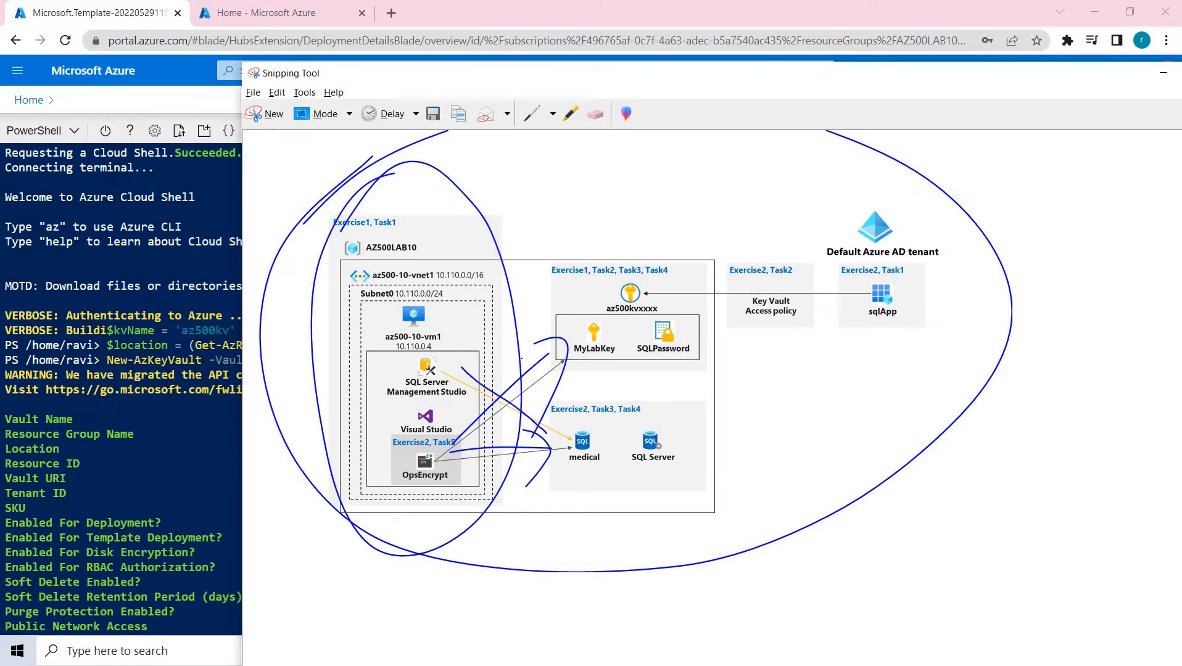
pyautogui.moveTo(521, 357); pyautogui.dragTo(524, 429)
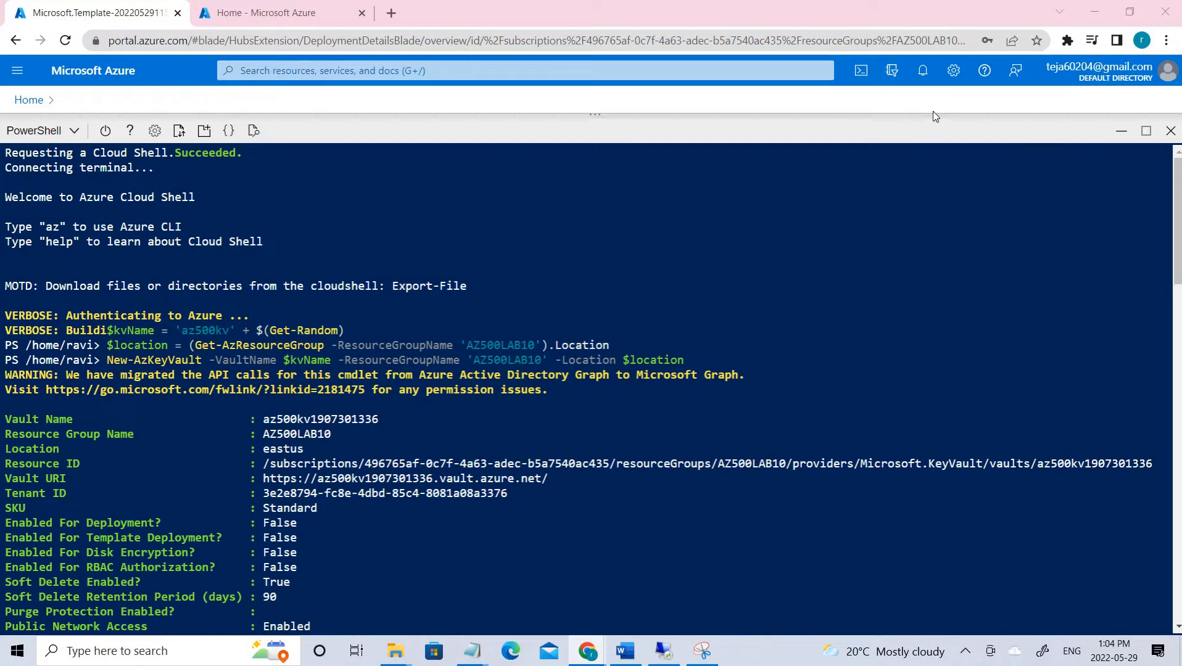
# - Search 'arm' from Azure home and open the Deploy a custom template service
pyautogui.scroll(-10, 408, 336)
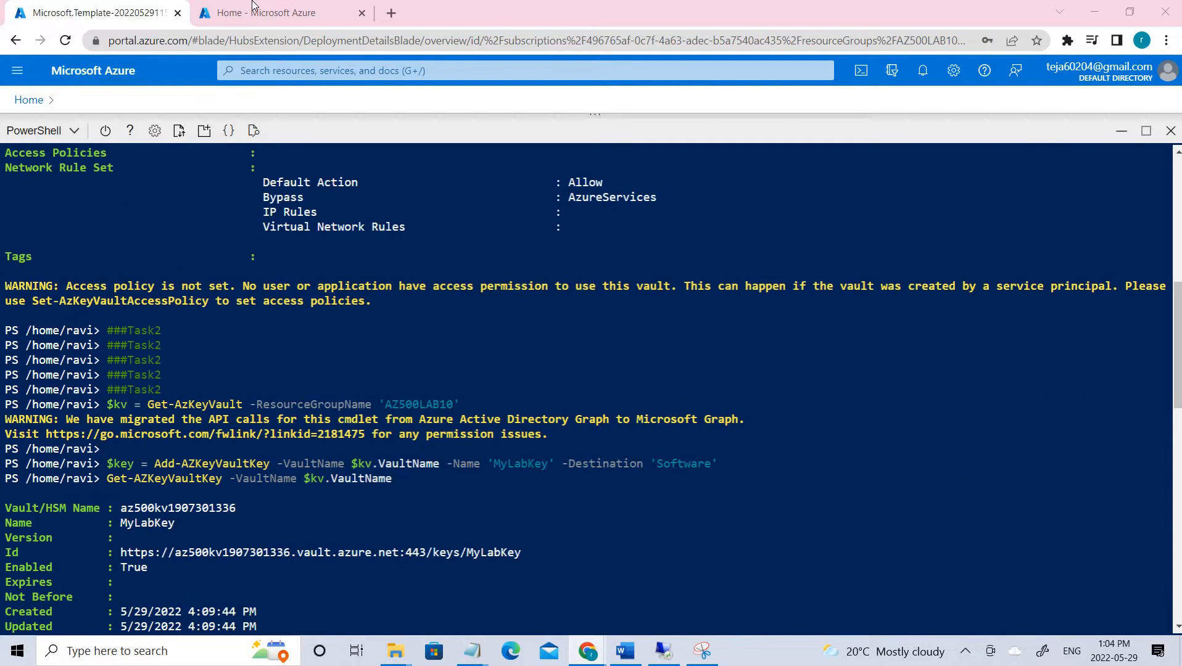
pyautogui.click(259, 13)
pyautogui.click(253, 72)
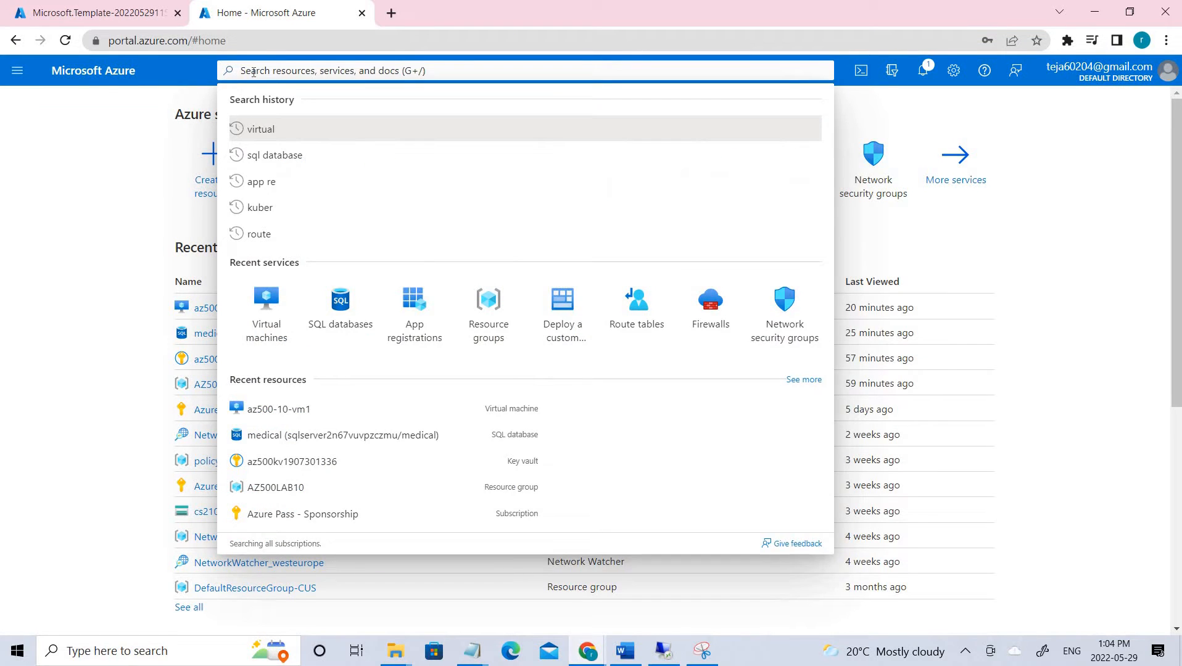
pyautogui.write('arm')
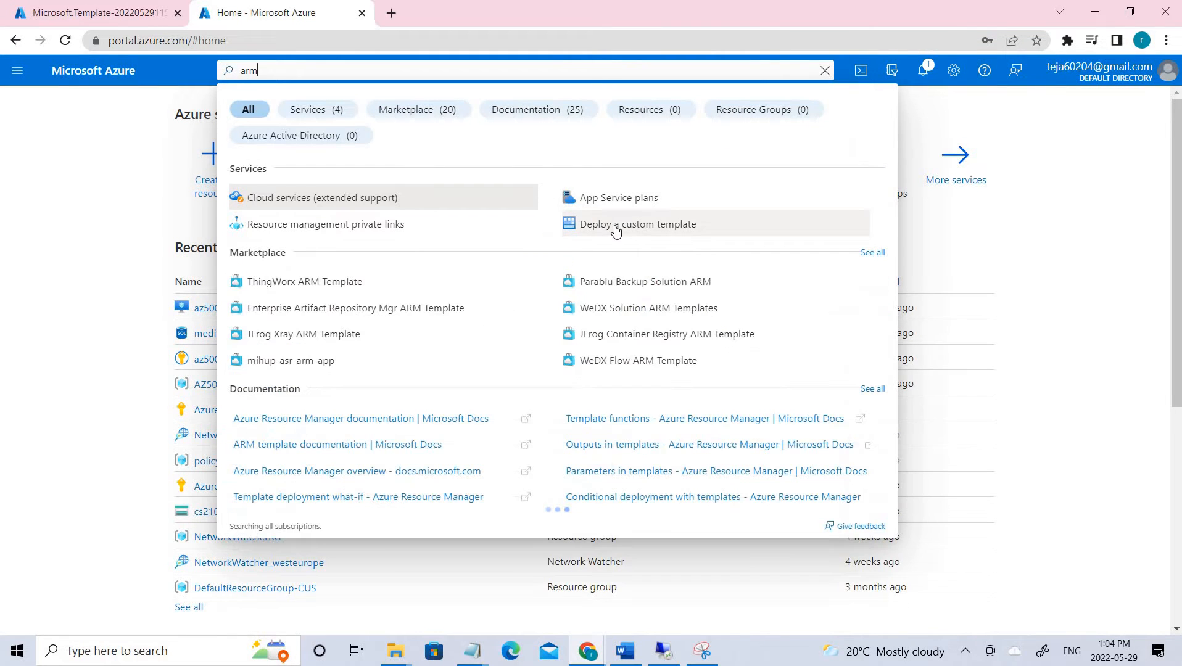
pyautogui.click(615, 227)
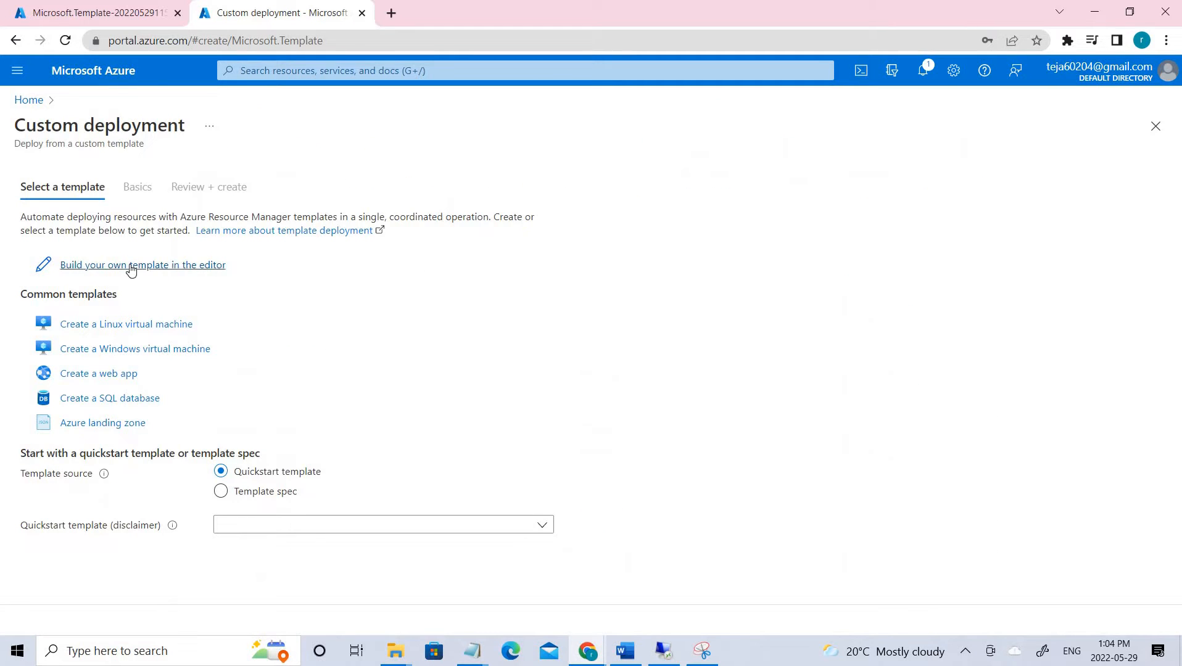
# - Build your own template from az-500-10_azuredeploy.json and save it
pyautogui.click(130, 270)
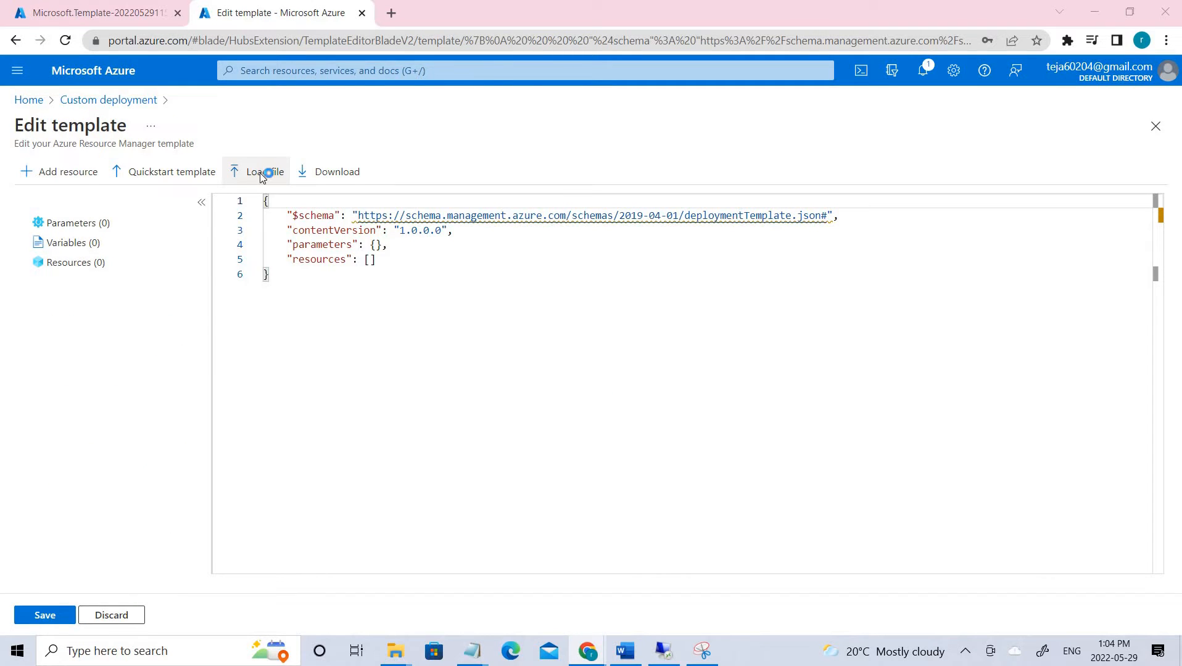
pyautogui.click(261, 175)
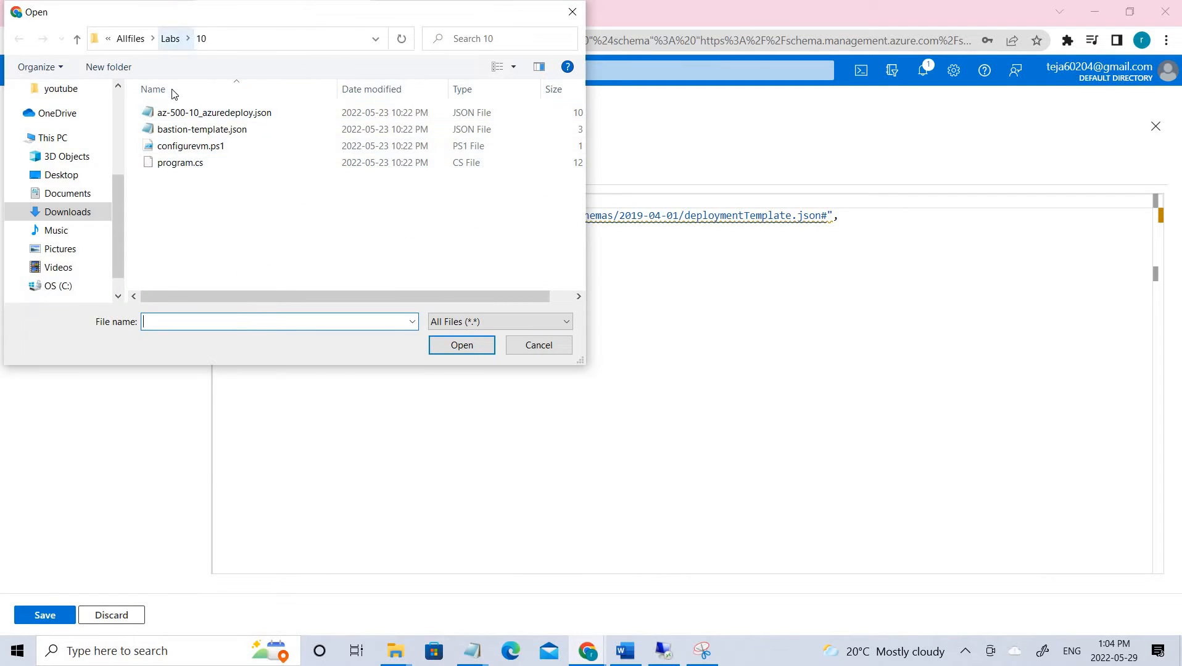
pyautogui.doubleClick(241, 122)
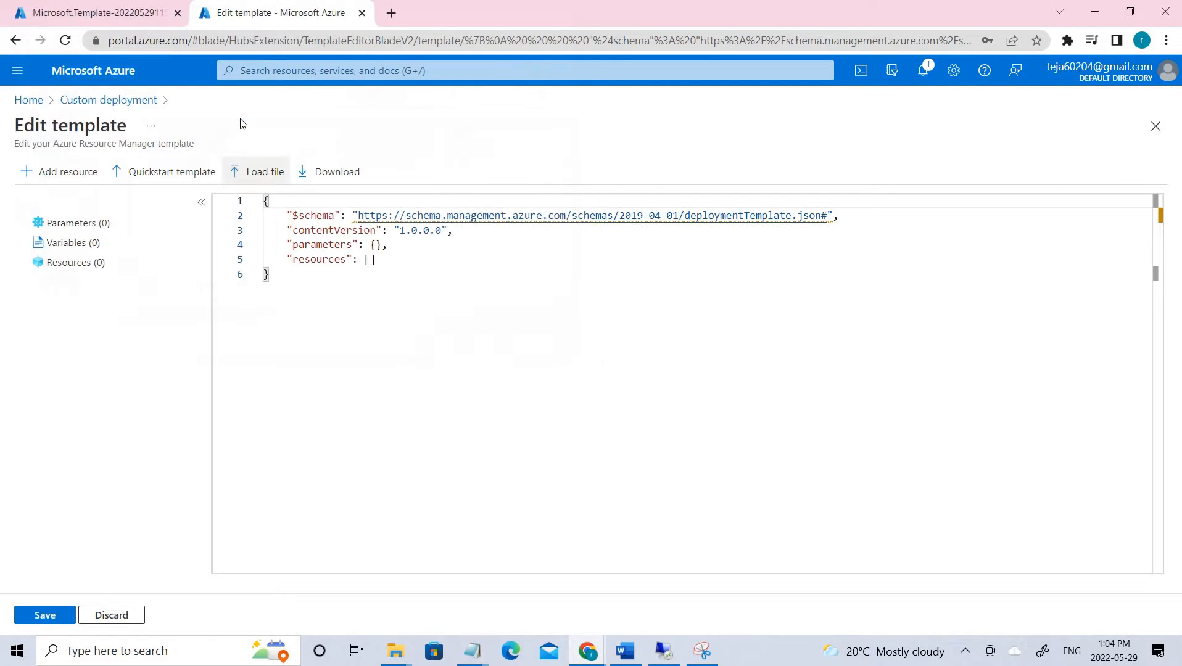
pyautogui.scroll(-4, 636, 534)
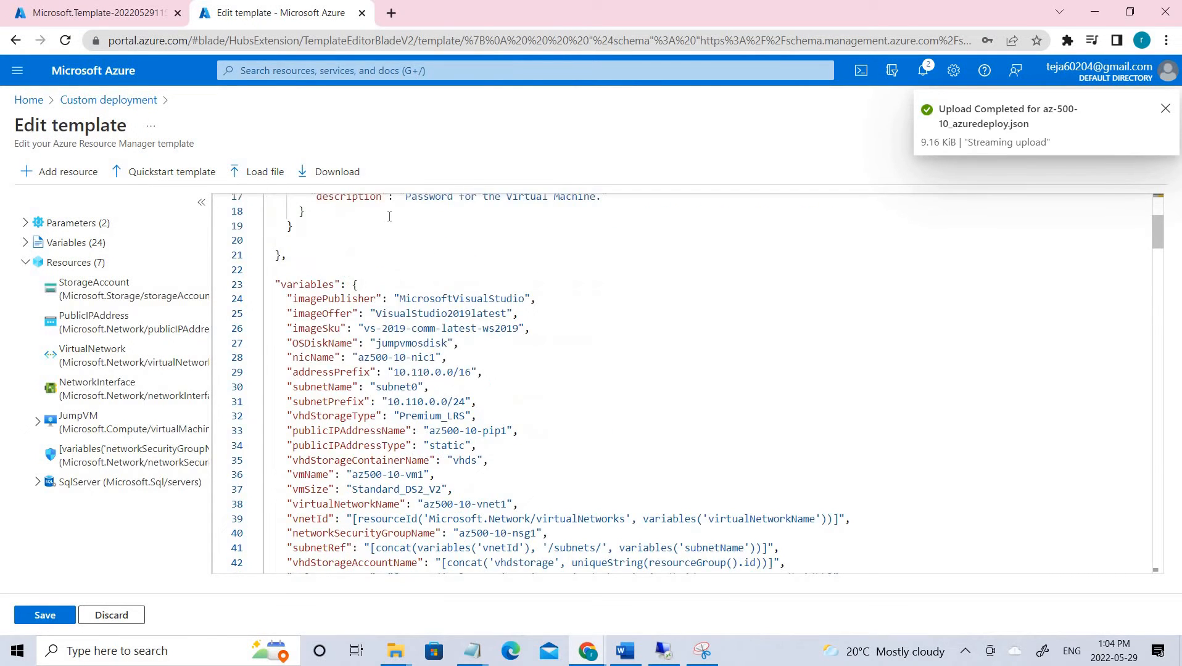
pyautogui.moveTo(429, 387); pyautogui.dragTo(307, 211)
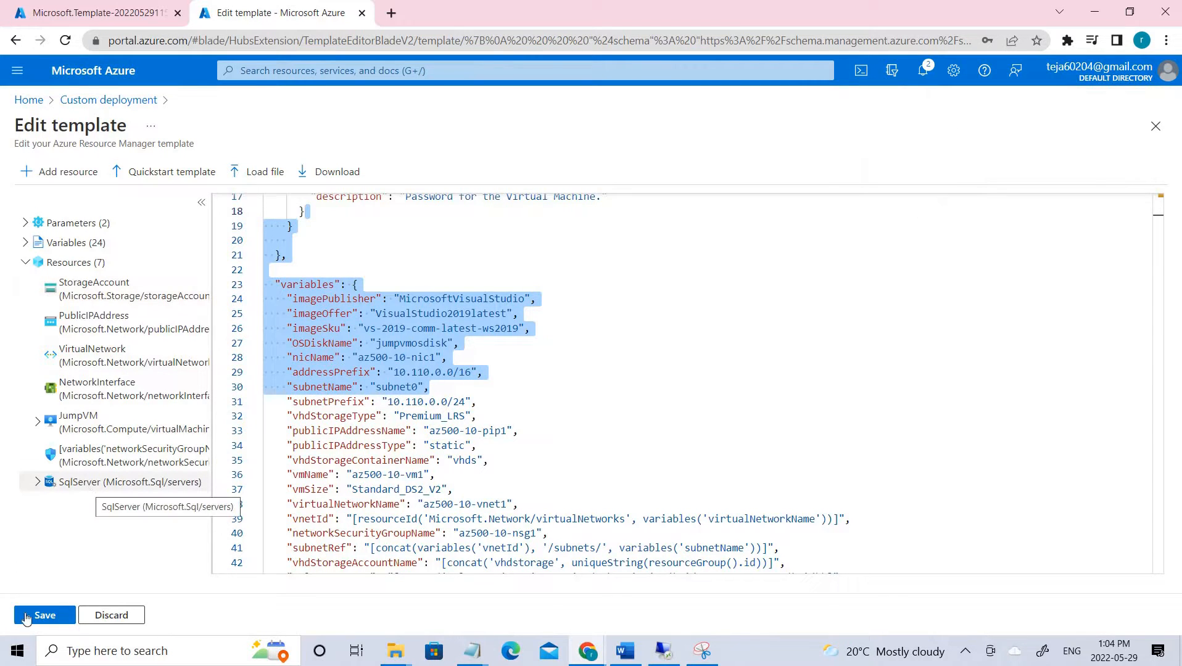
pyautogui.click(38, 616)
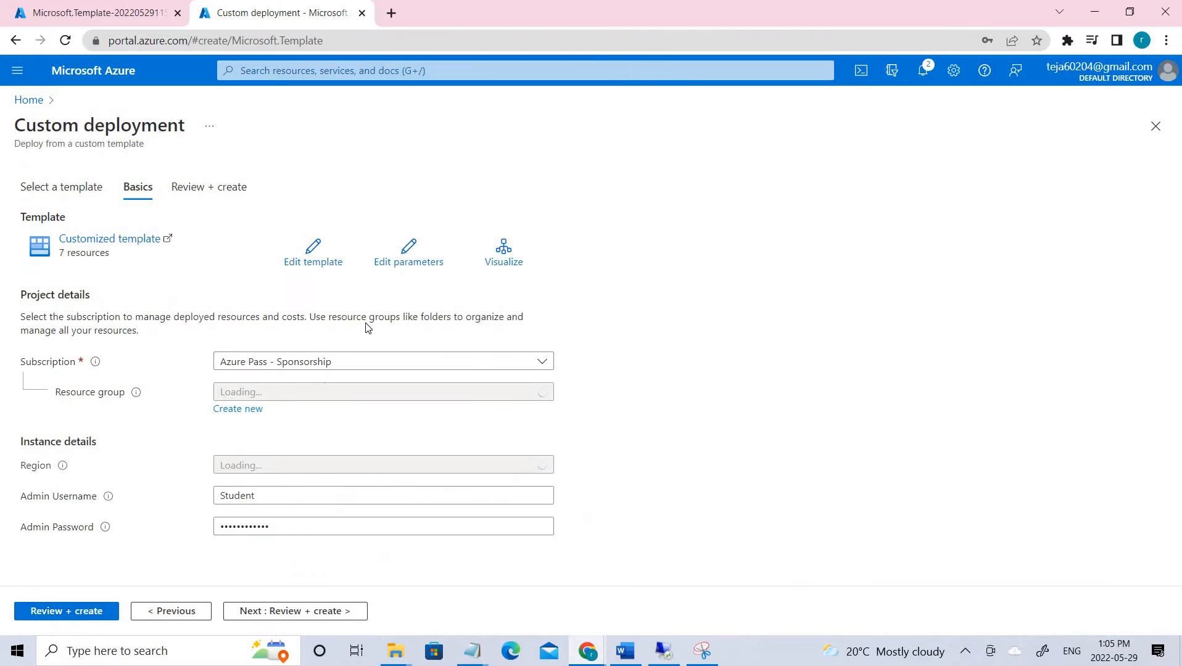
# - Choose resource group AZ500LAB10, review the admin username and password, and leave for Home
pyautogui.click(501, 400)
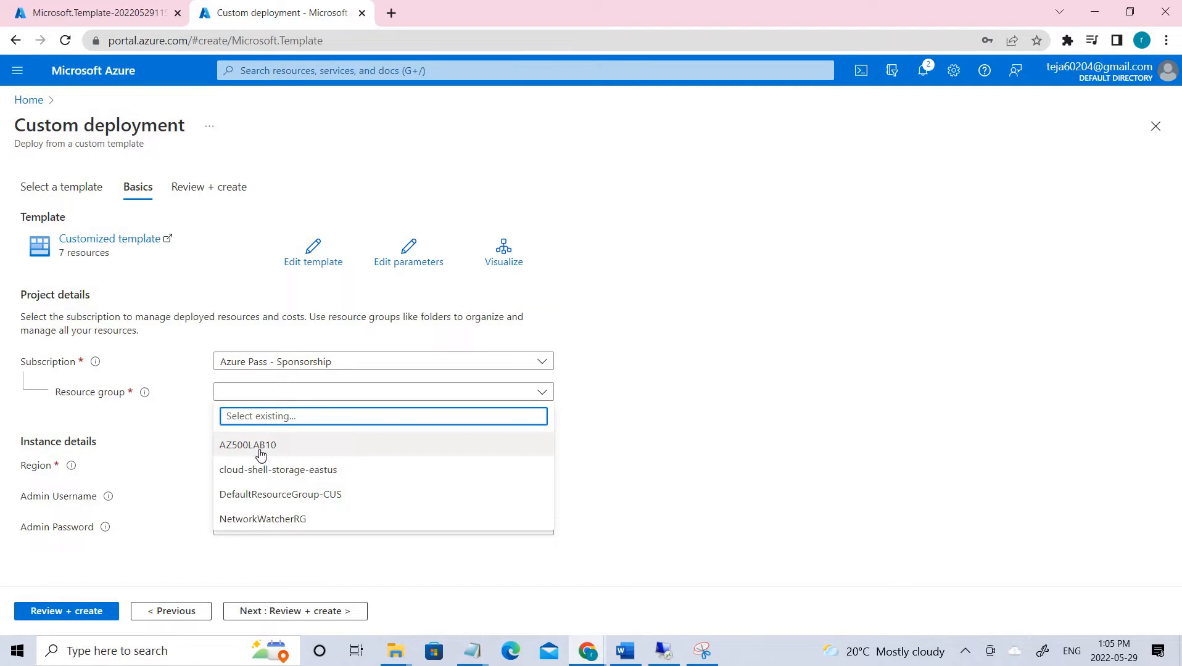
pyautogui.click(259, 453)
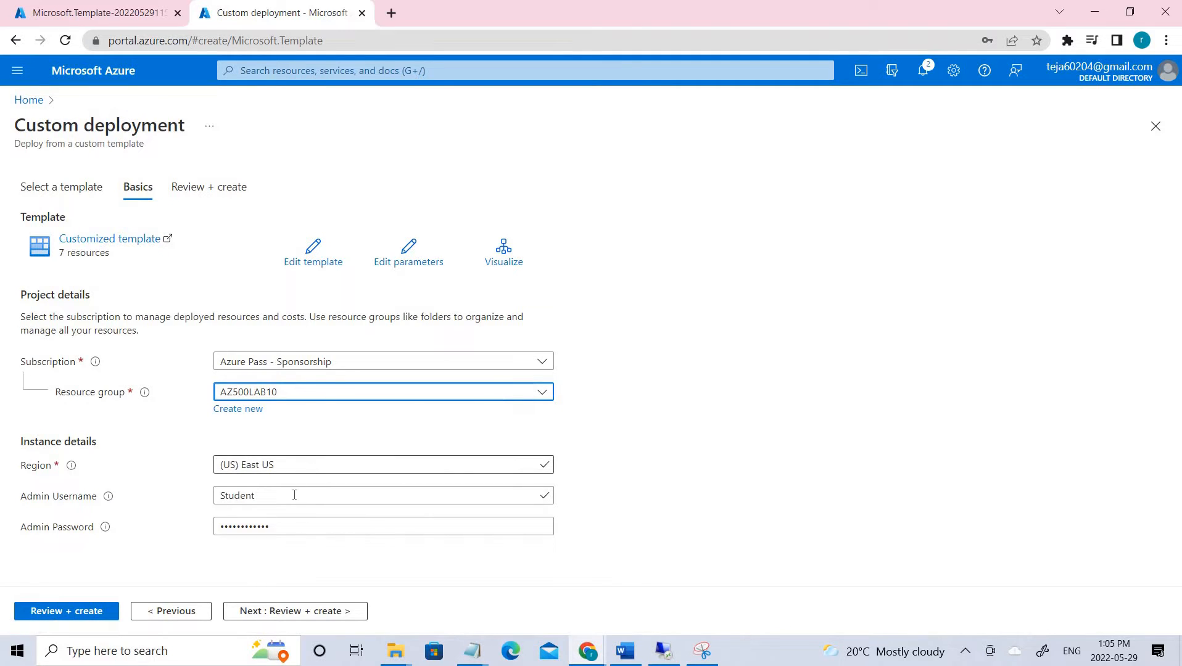
pyautogui.moveTo(290, 495); pyautogui.dragTo(186, 495)
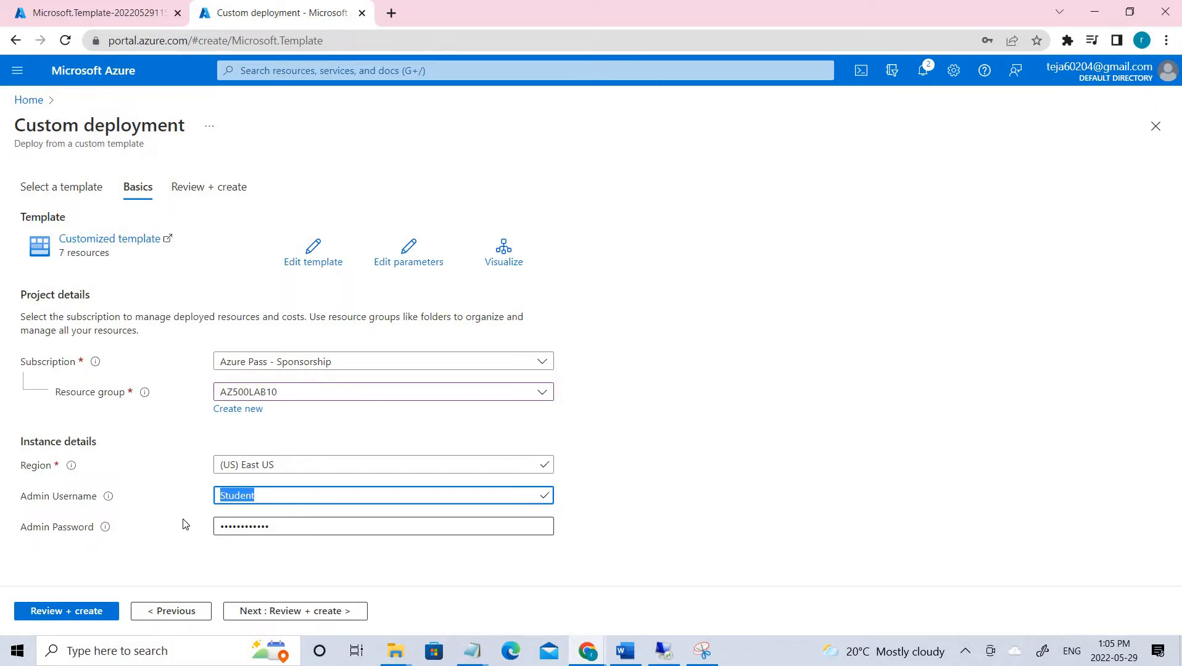
pyautogui.press('Tab')
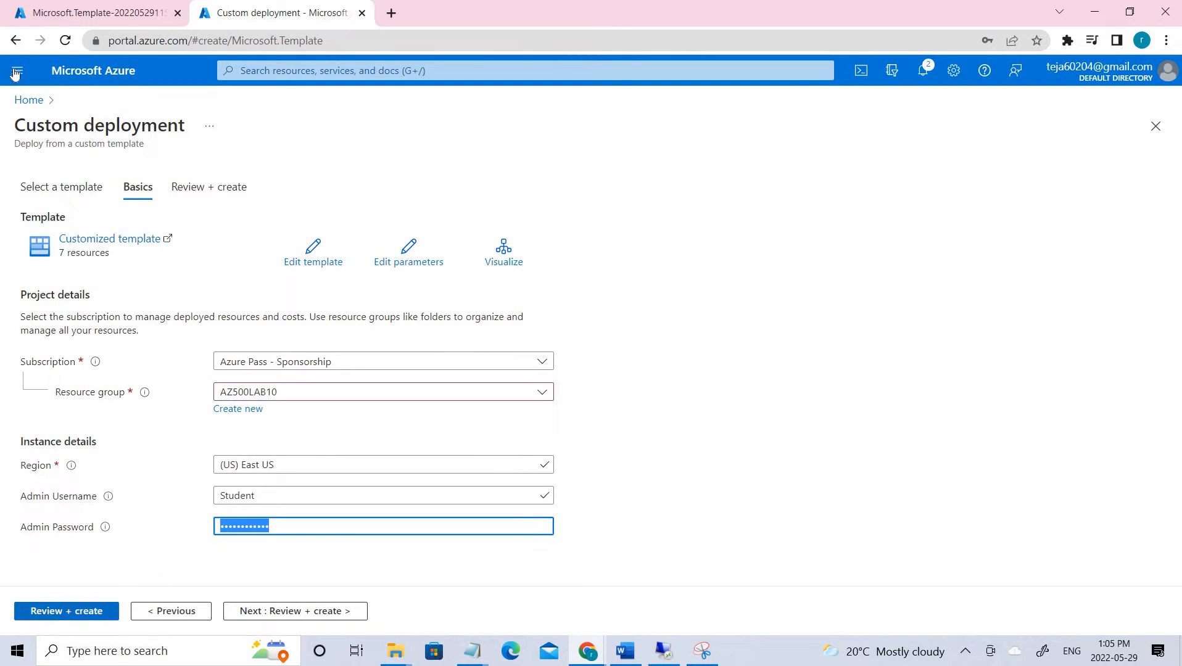
pyautogui.click(31, 101)
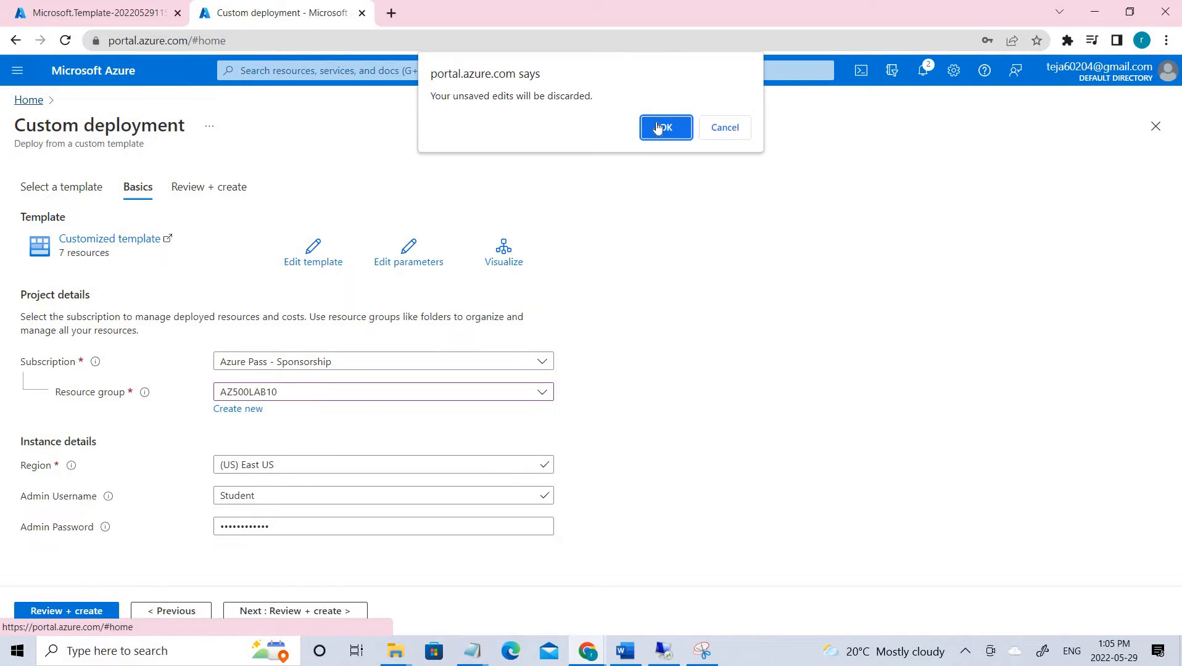
# - Discard the deployment edits, reconnect the timed-out Cloud Shell in PowerShell, and bring Word forward
pyautogui.click(664, 124)
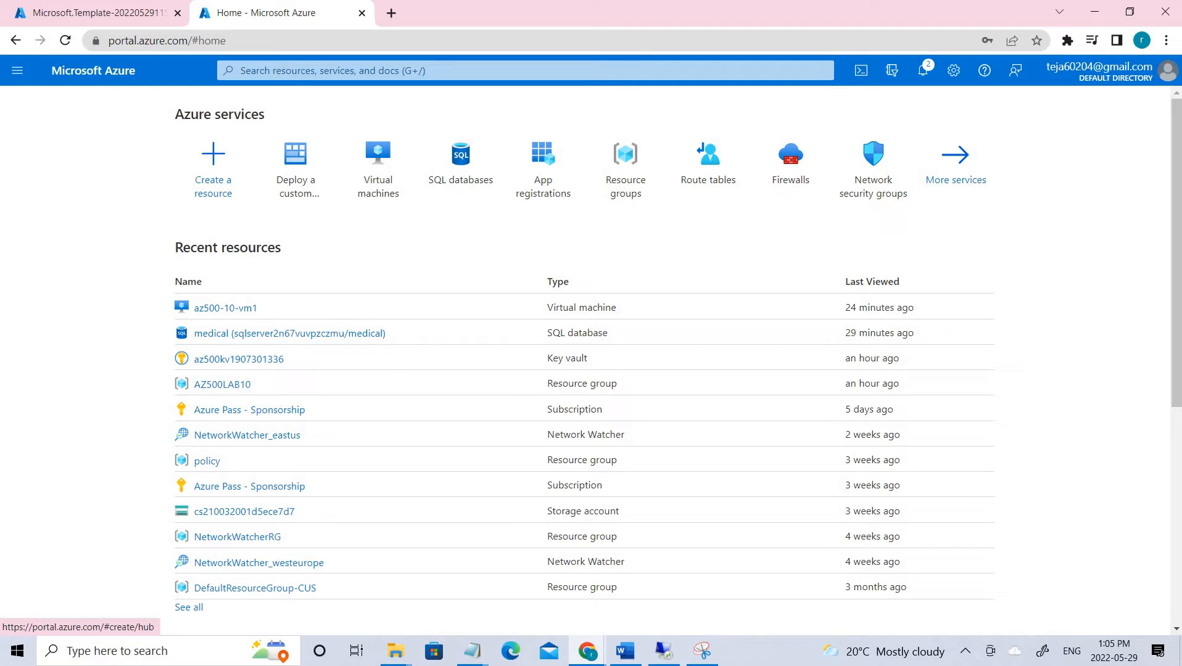
pyautogui.click(105, 5)
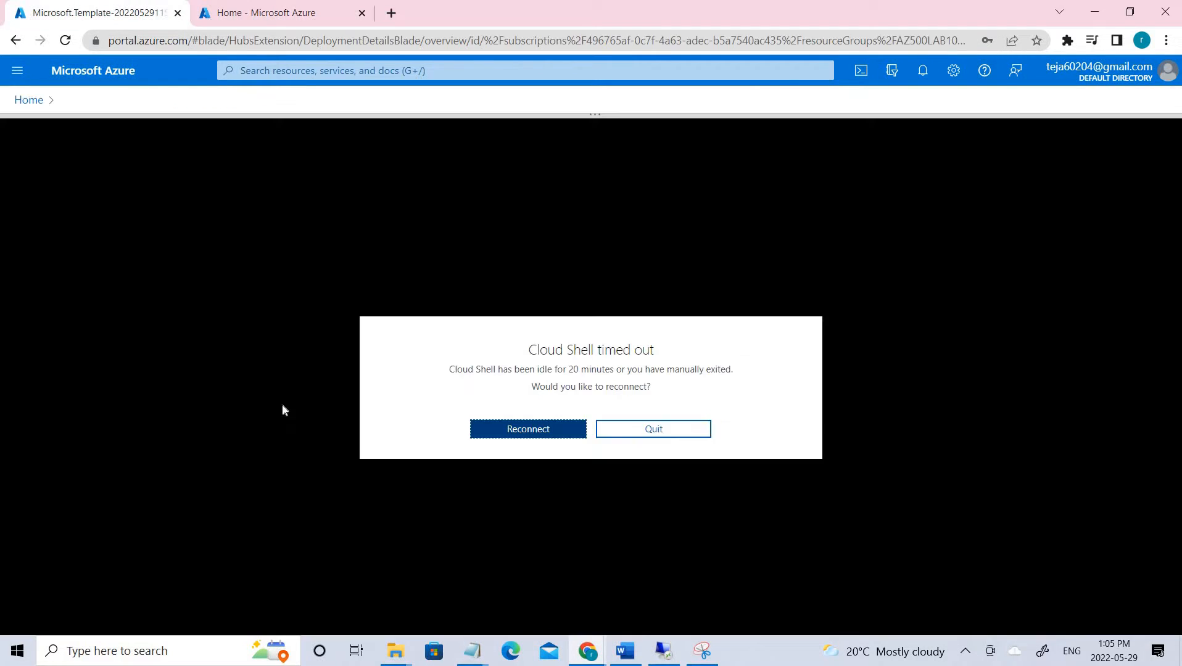
pyautogui.click(512, 431)
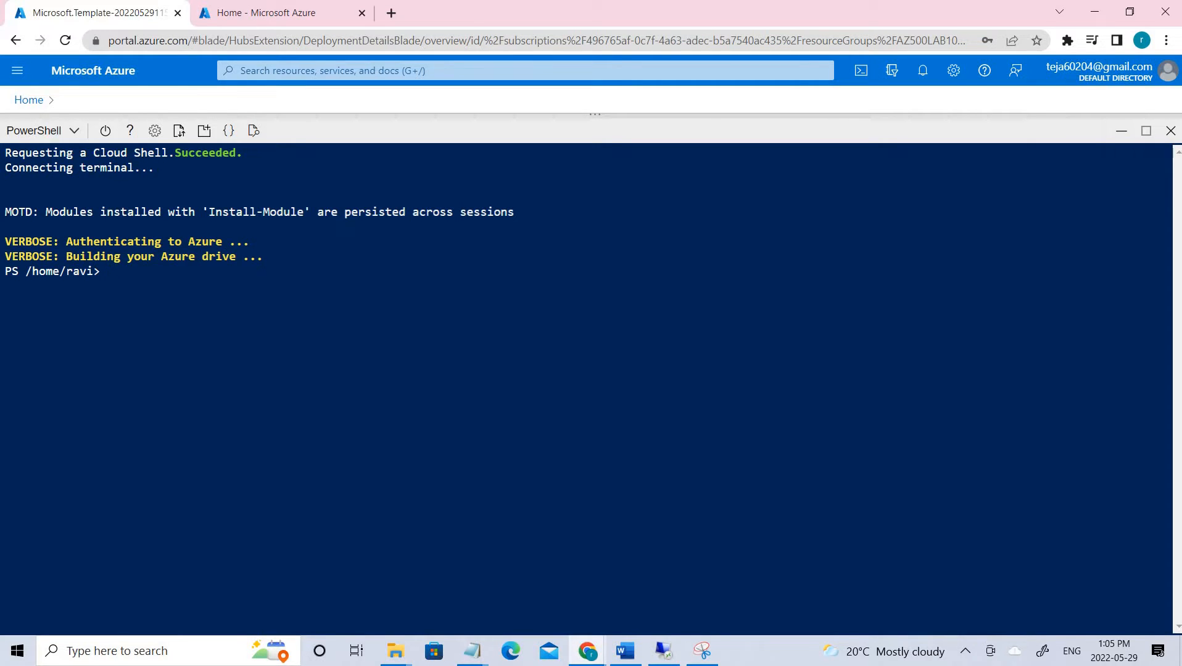
pyautogui.hotkey('alt', 'Tab')
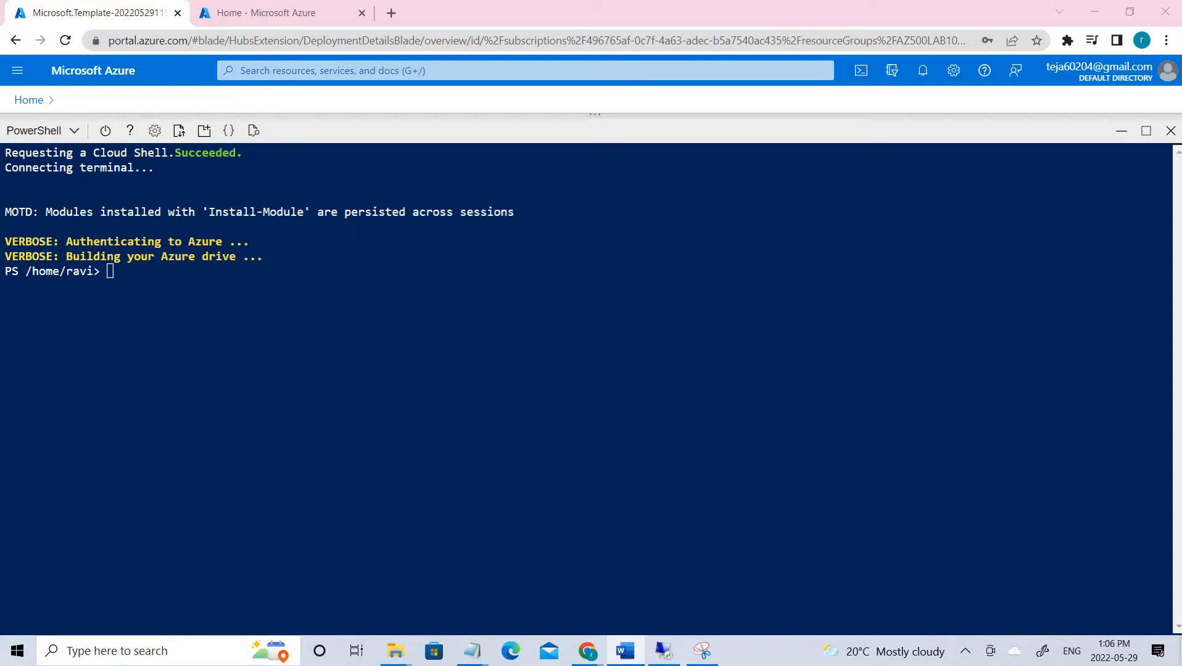
pyautogui.moveTo(1180, 39); pyautogui.dragTo(598, 32)
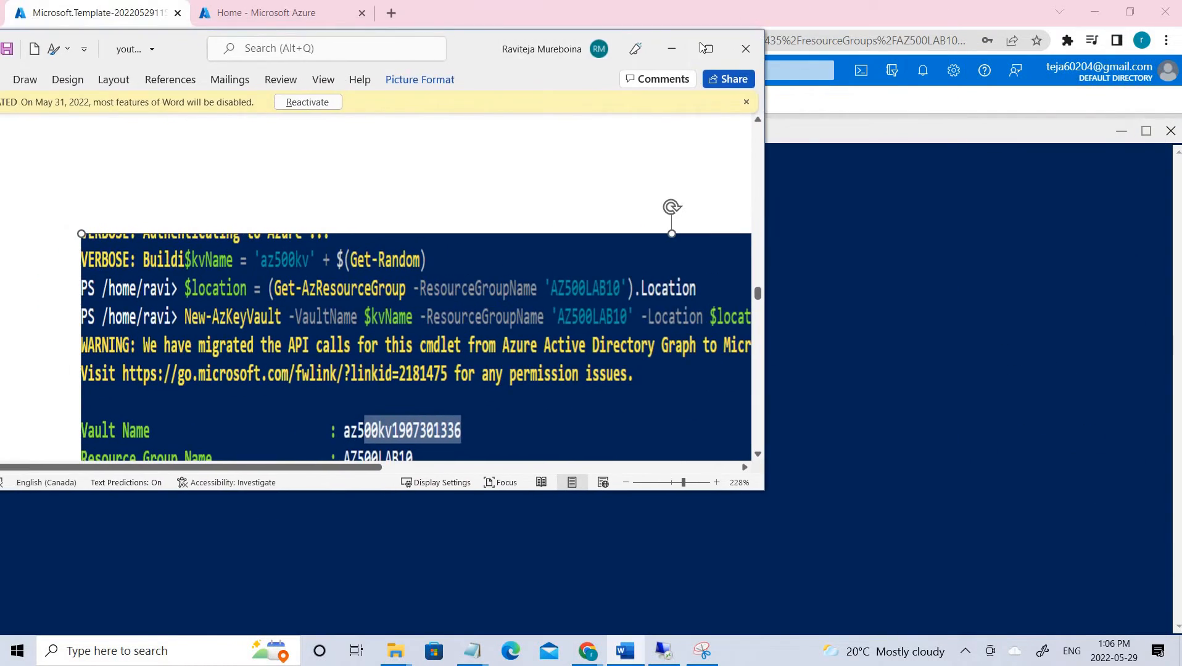
pyautogui.click(706, 49)
pyautogui.scroll(-5, 560, 593)
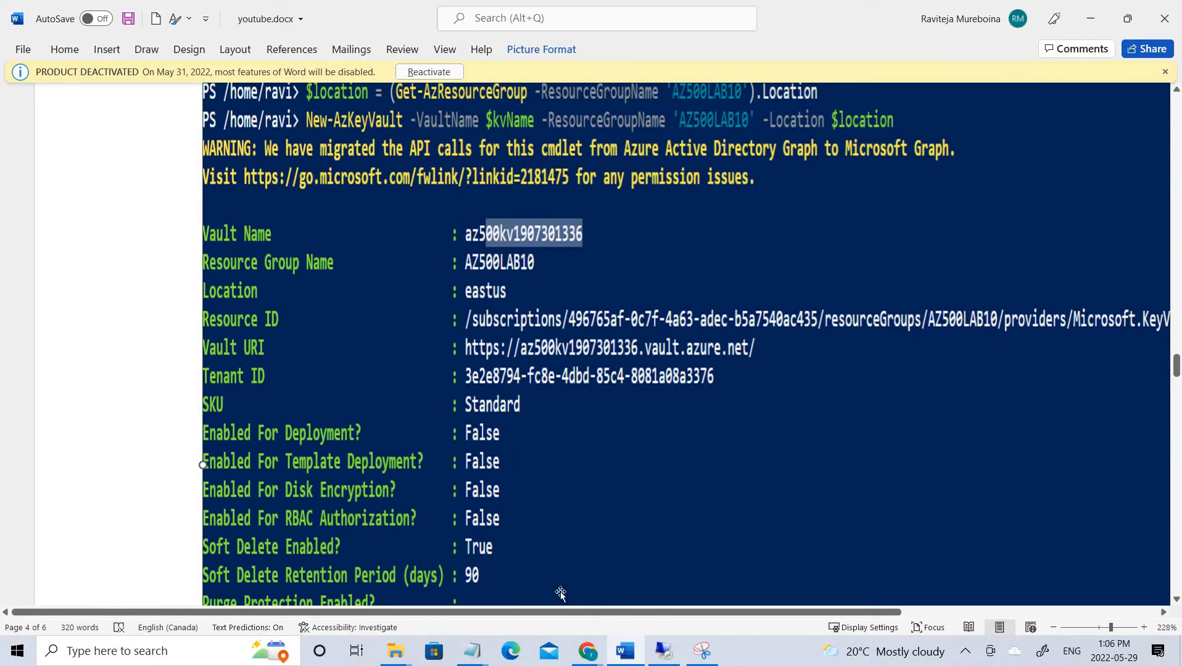
pyautogui.scroll(1, 449, 197)
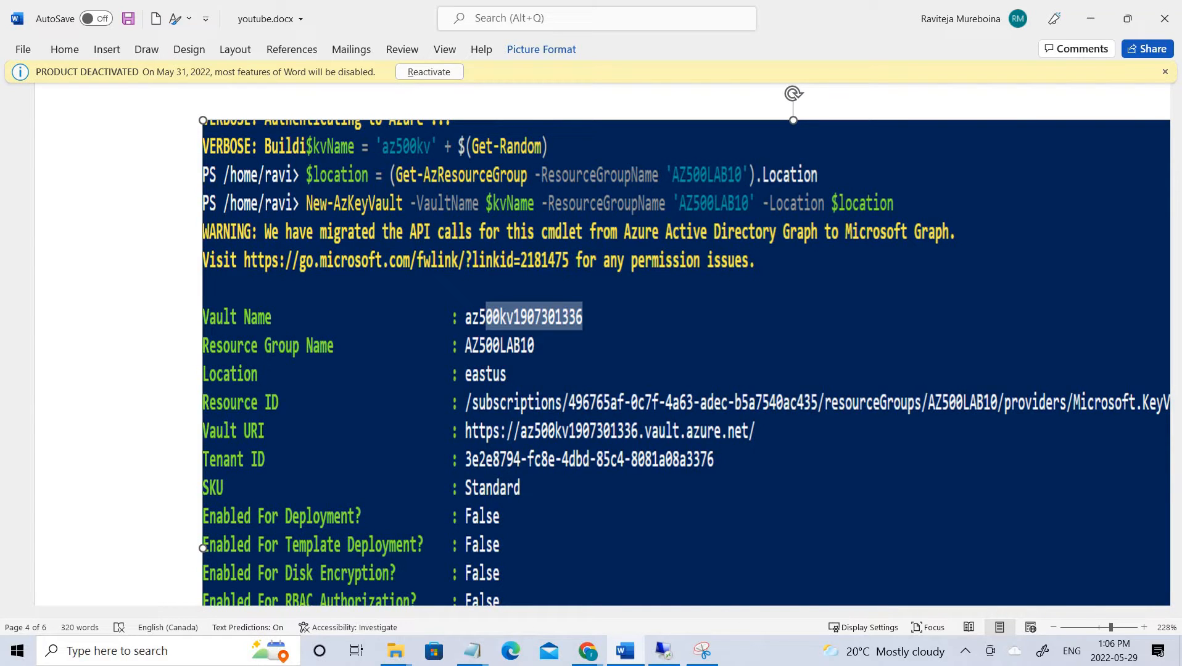
pyautogui.hotkey('alt', 'Tab')
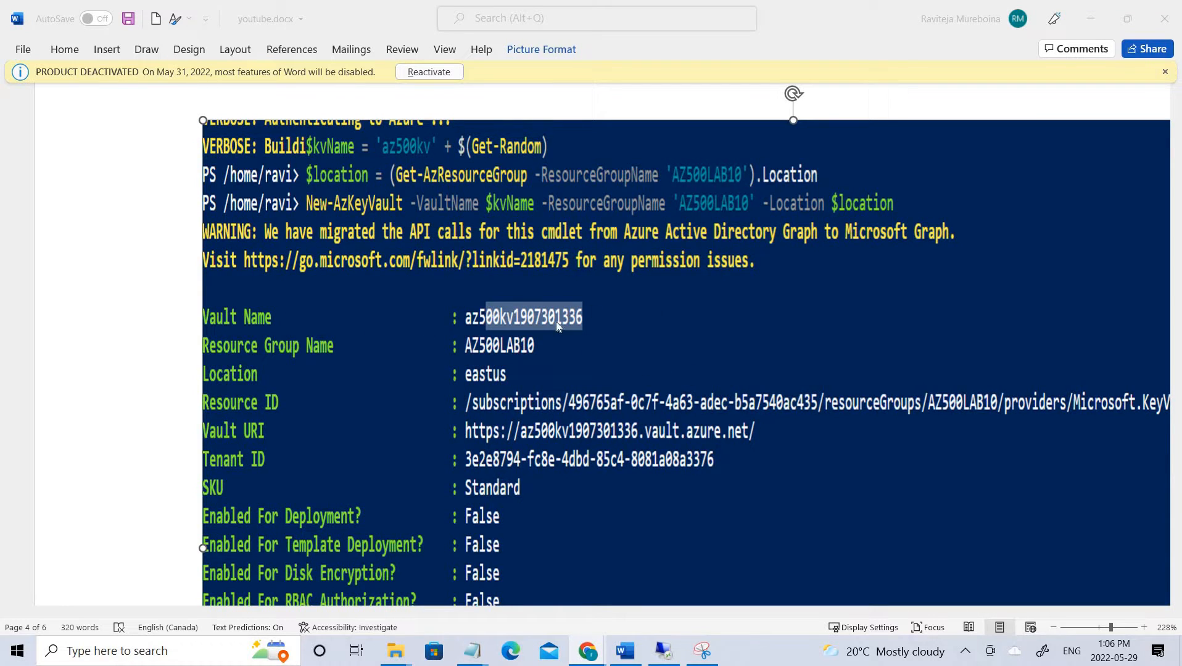
pyautogui.click(537, 350)
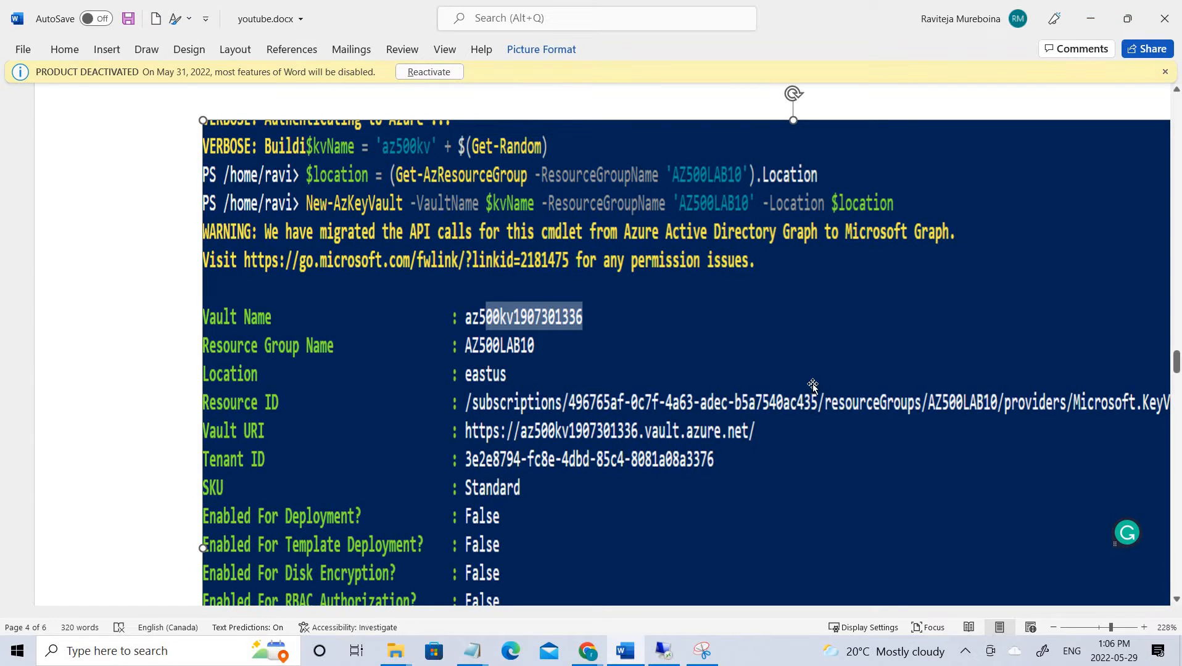
pyautogui.scroll(-10, 811, 370)
pyautogui.scroll(4, 811, 370)
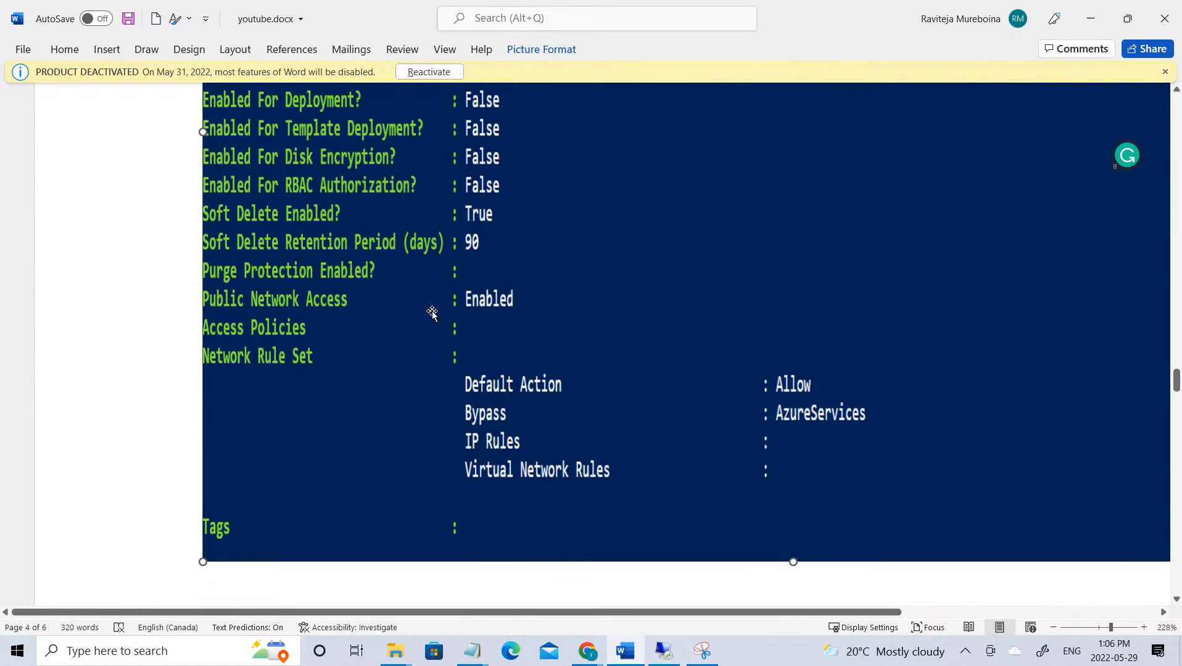
pyautogui.scroll(2, 488, 395)
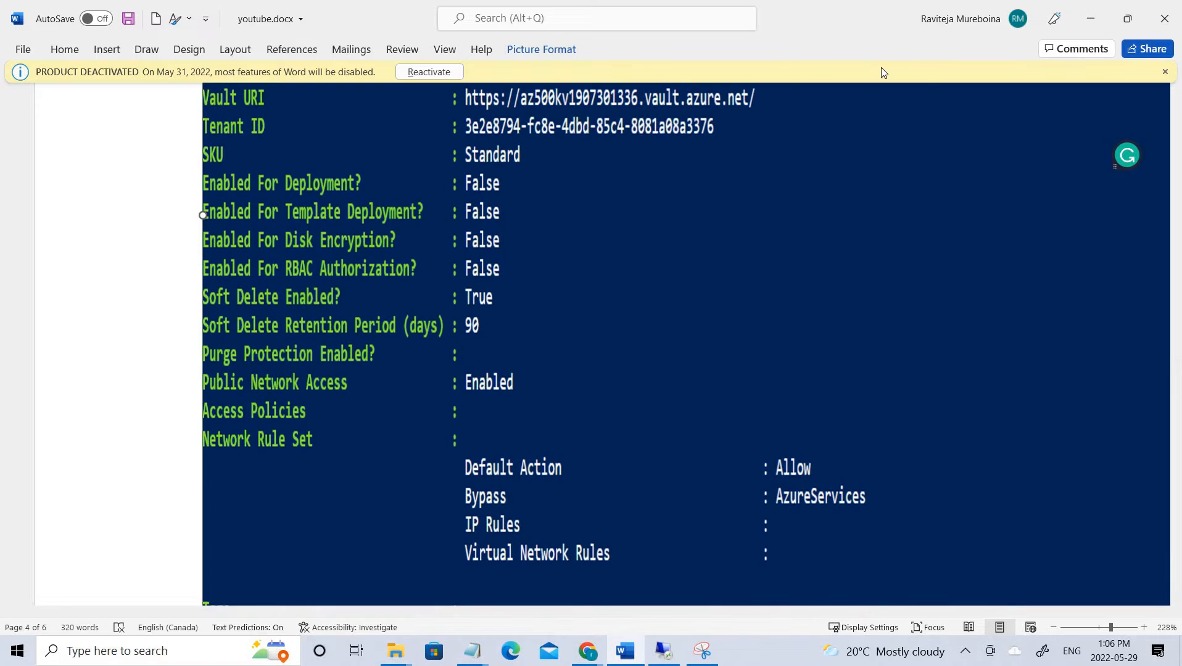
pyautogui.moveTo(886, 17); pyautogui.dragTo(1181, 142)
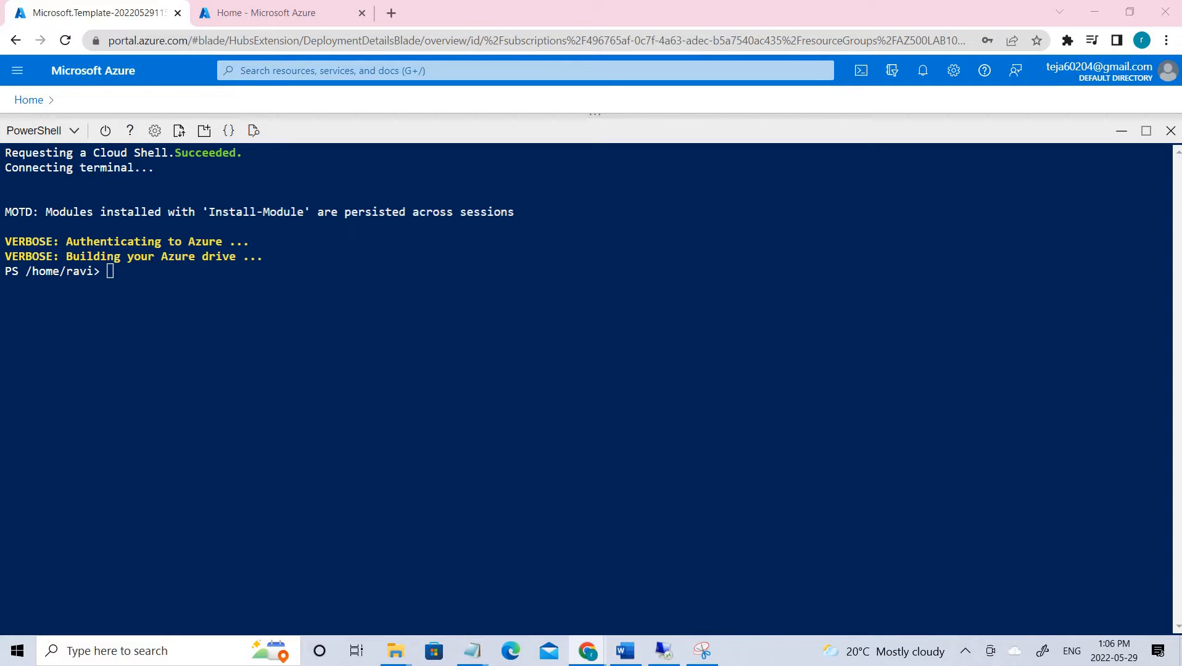
pyautogui.click(225, 7)
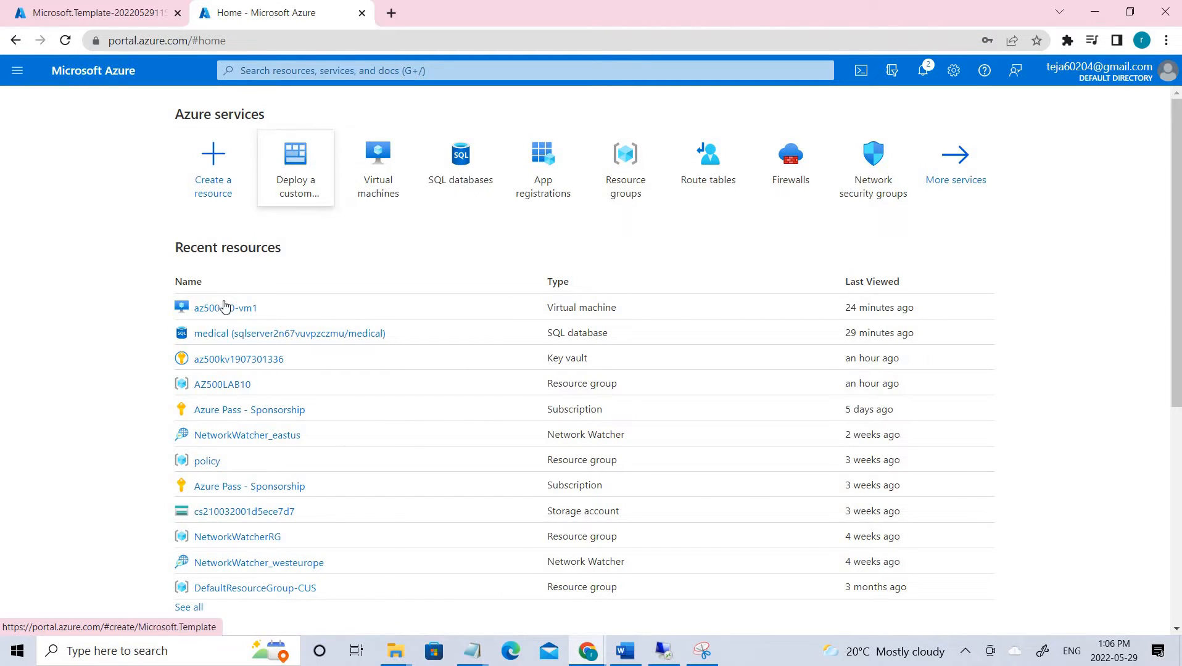
pyautogui.click(612, 195)
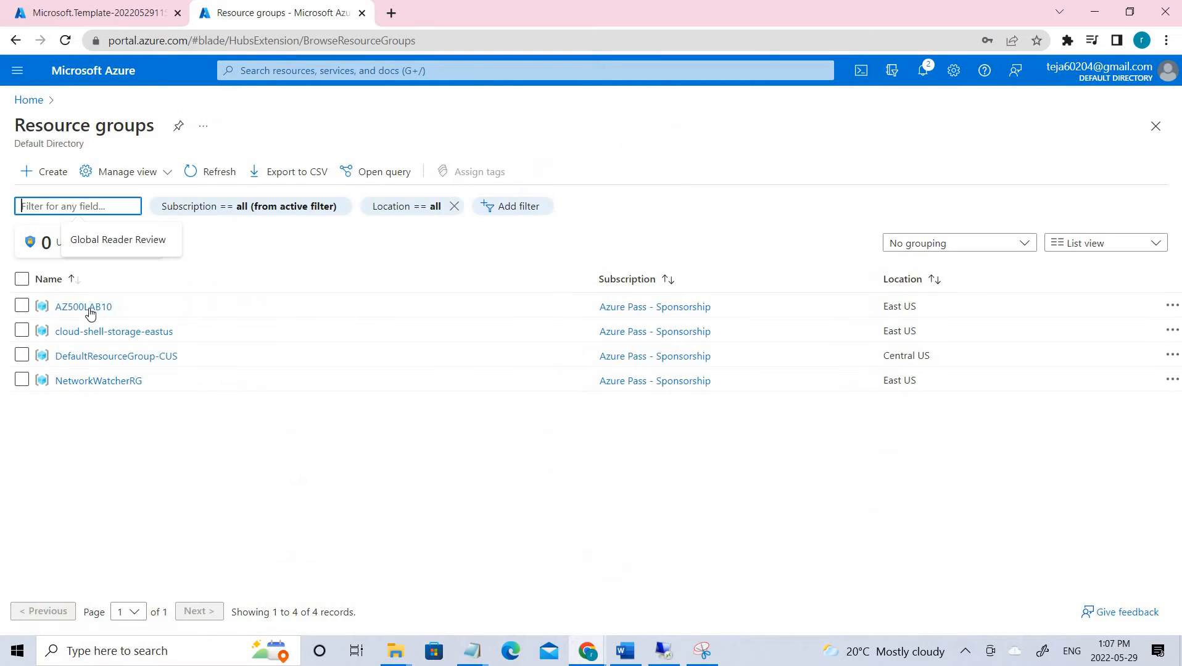
pyautogui.click(91, 307)
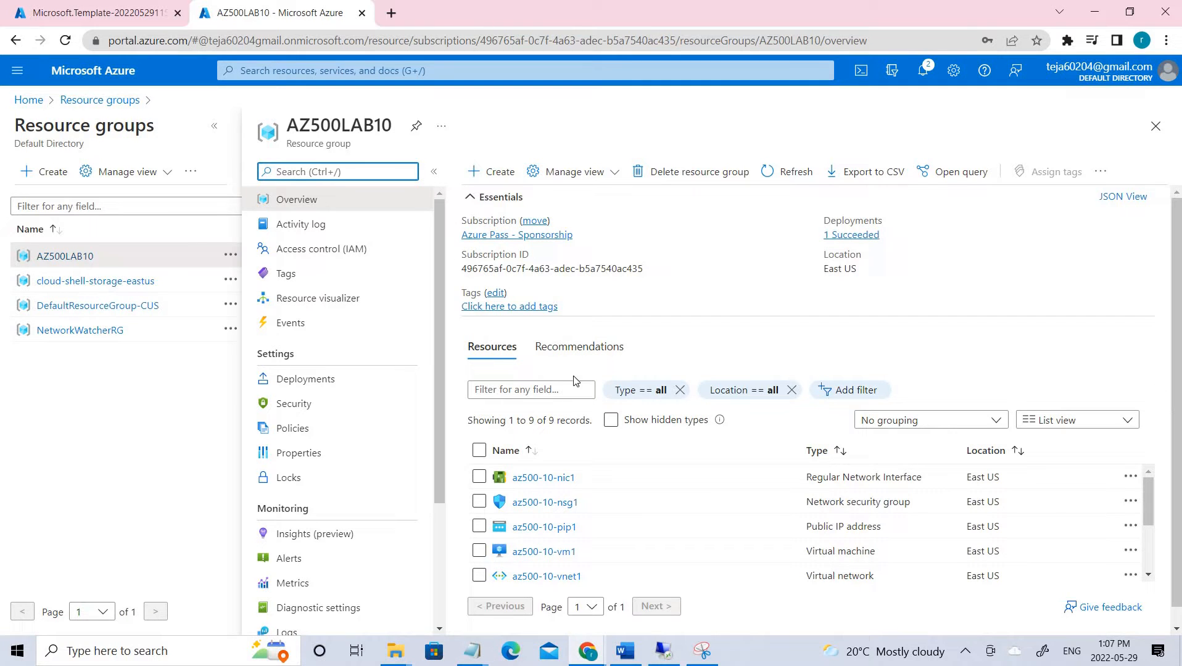
pyautogui.scroll(-3, 802, 518)
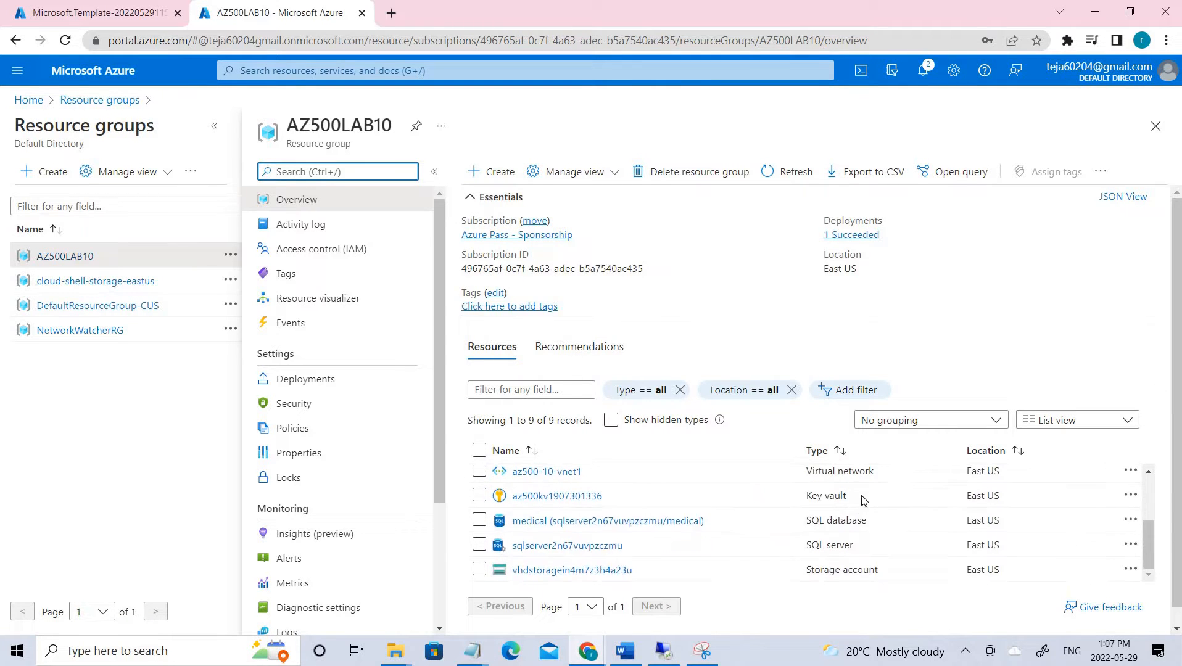
pyautogui.moveTo(801, 496); pyautogui.dragTo(847, 495)
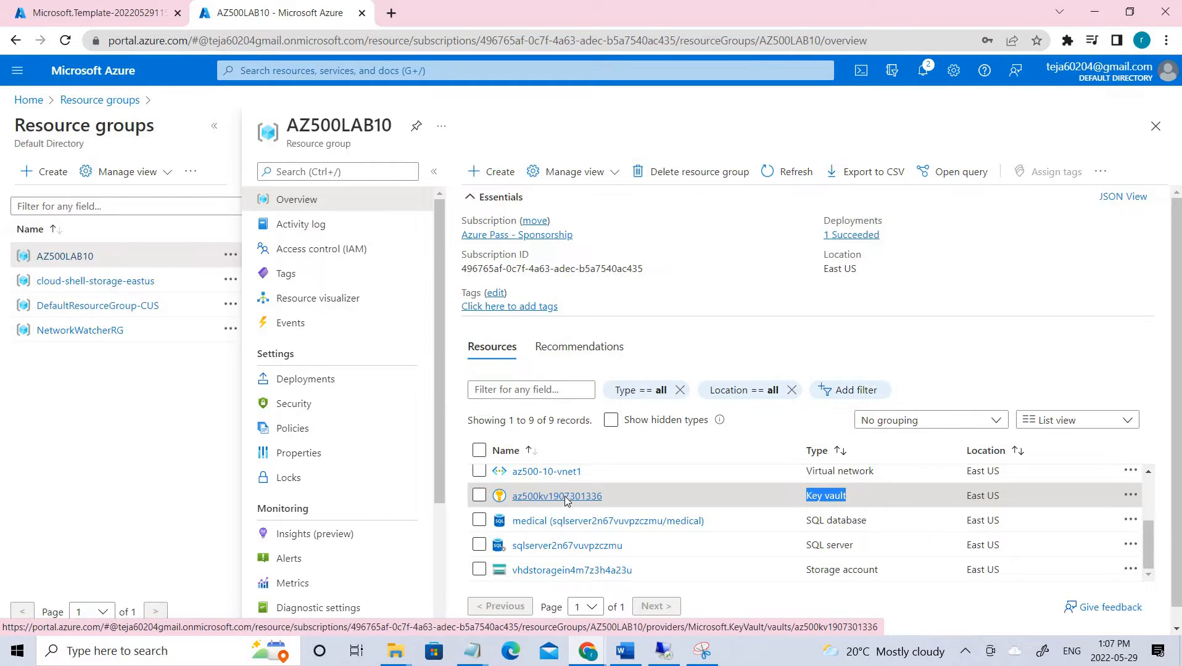
pyautogui.click(564, 497)
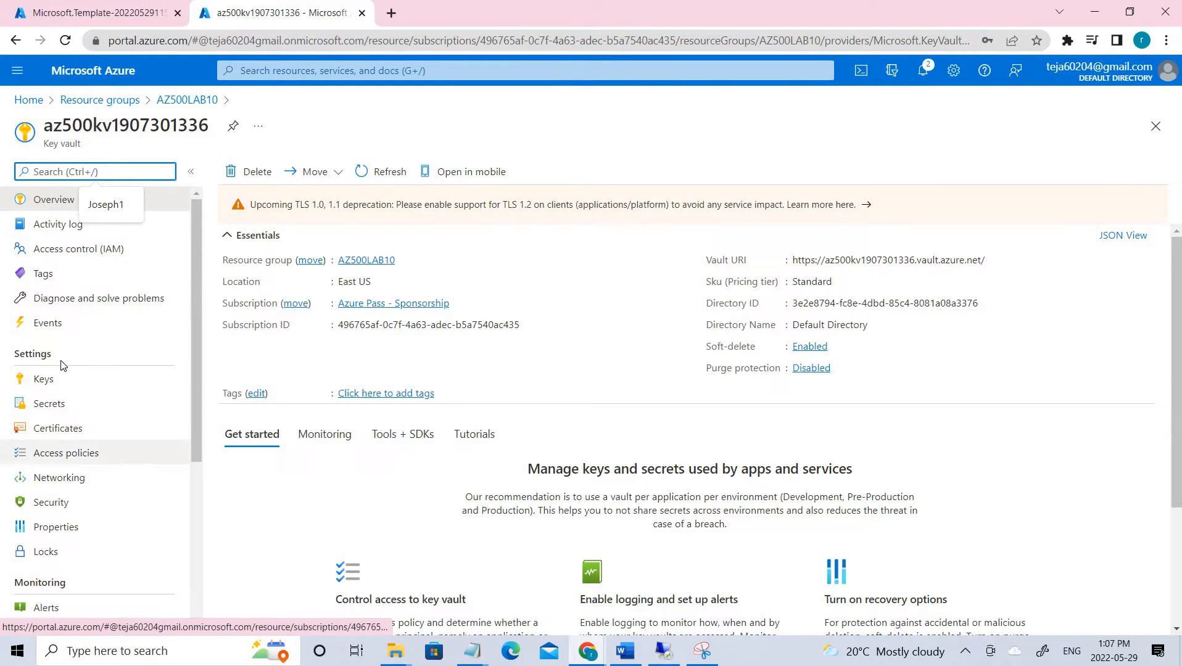
# - Add a new access policy using the Key, Secret, & Certificate Management template
pyautogui.doubleClick(43, 354)
pyautogui.click(58, 453)
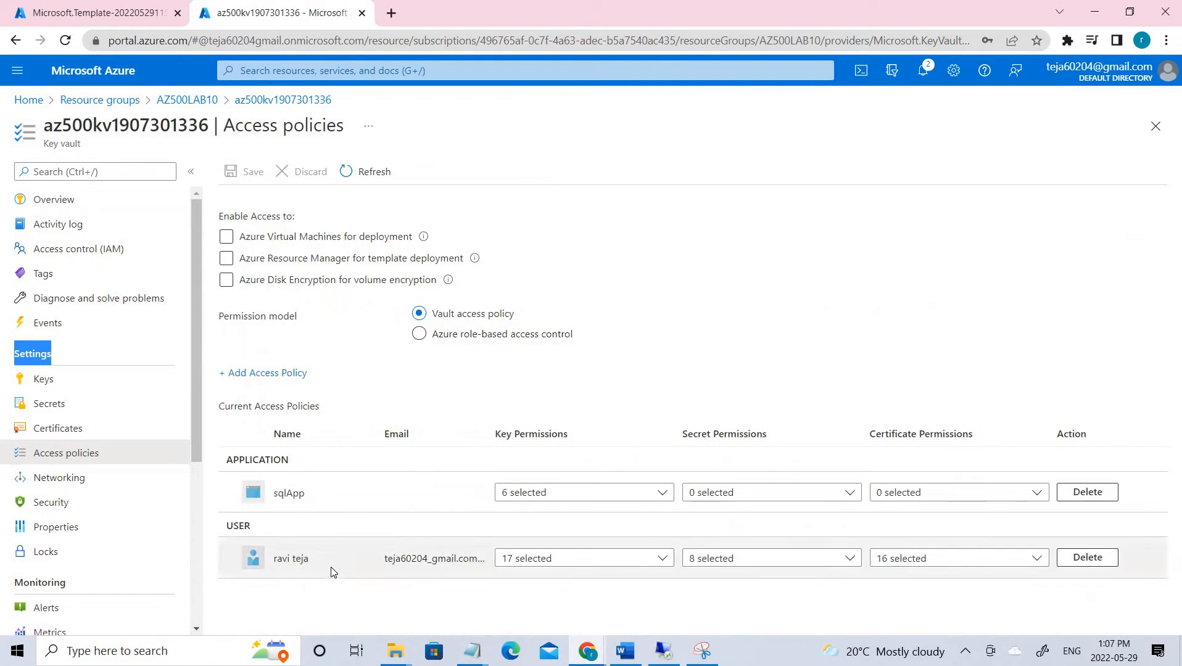
pyautogui.moveTo(273, 560); pyautogui.dragTo(308, 563)
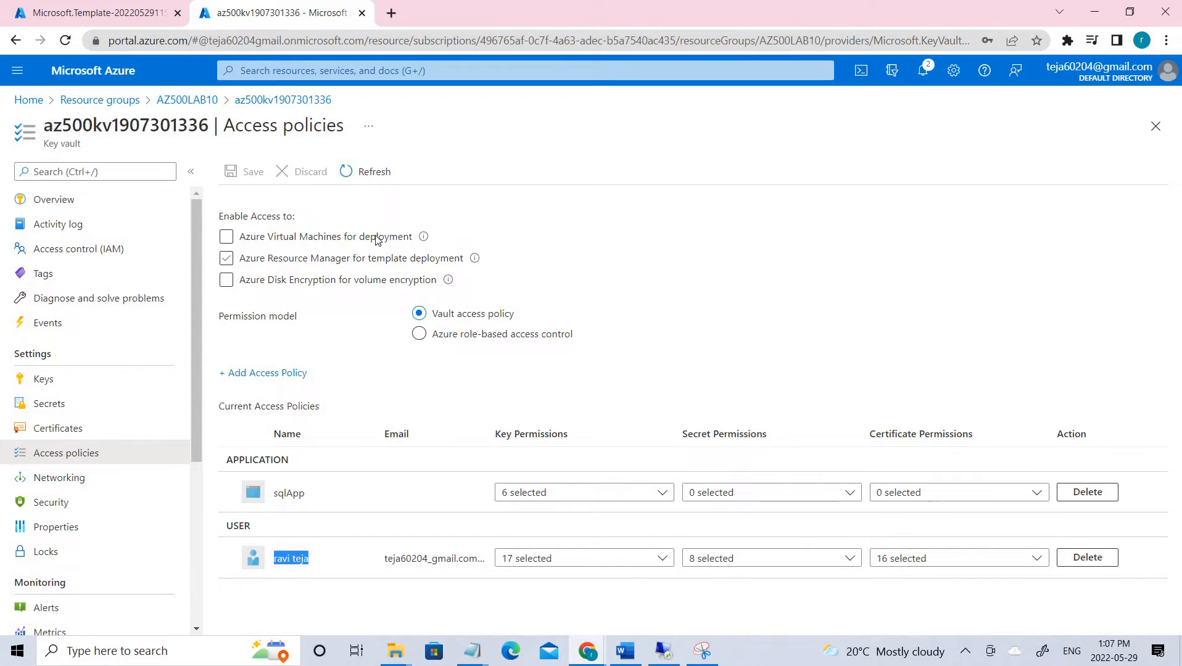
pyautogui.click(252, 374)
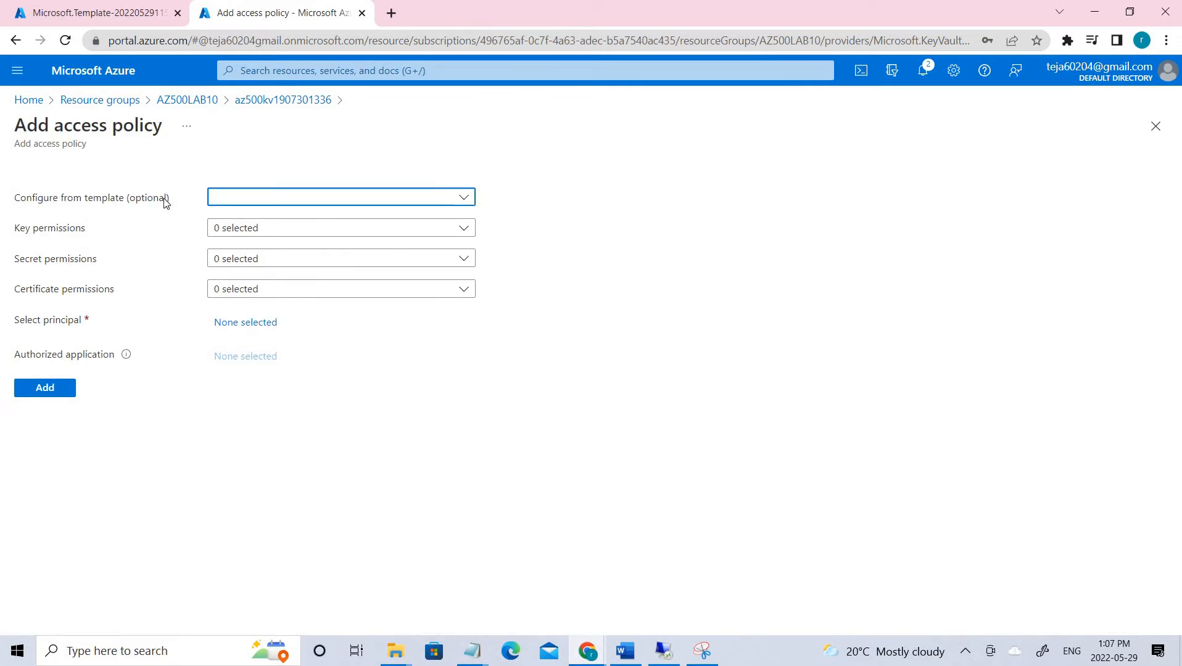
pyautogui.click(463, 197)
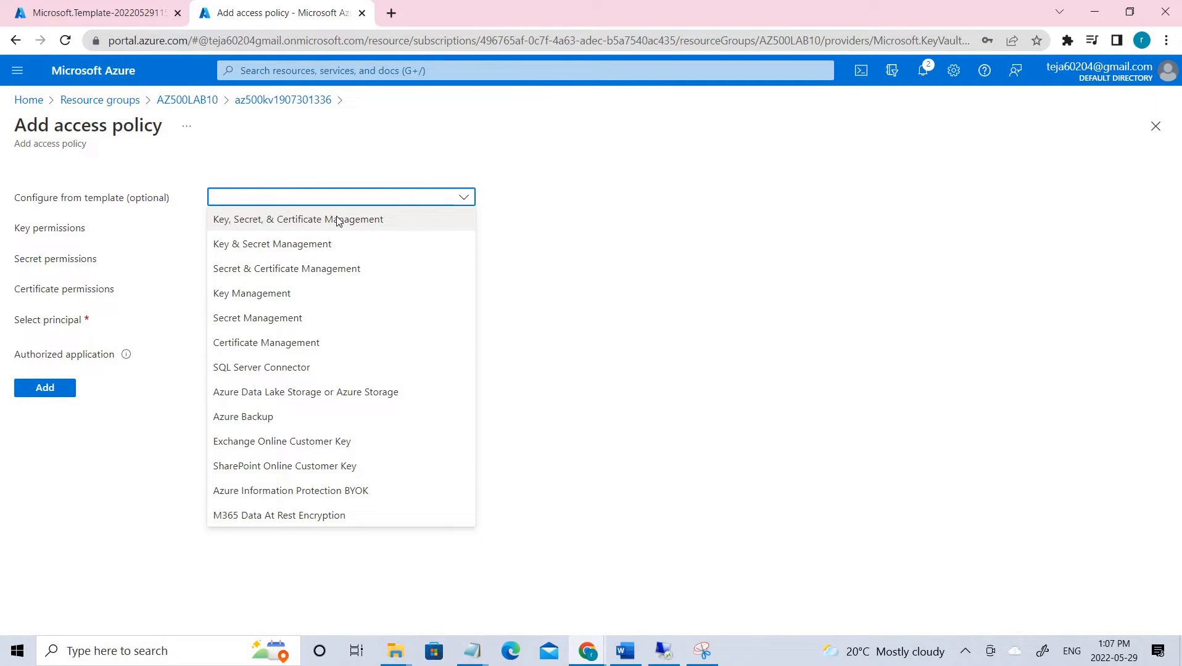
pyautogui.click(338, 221)
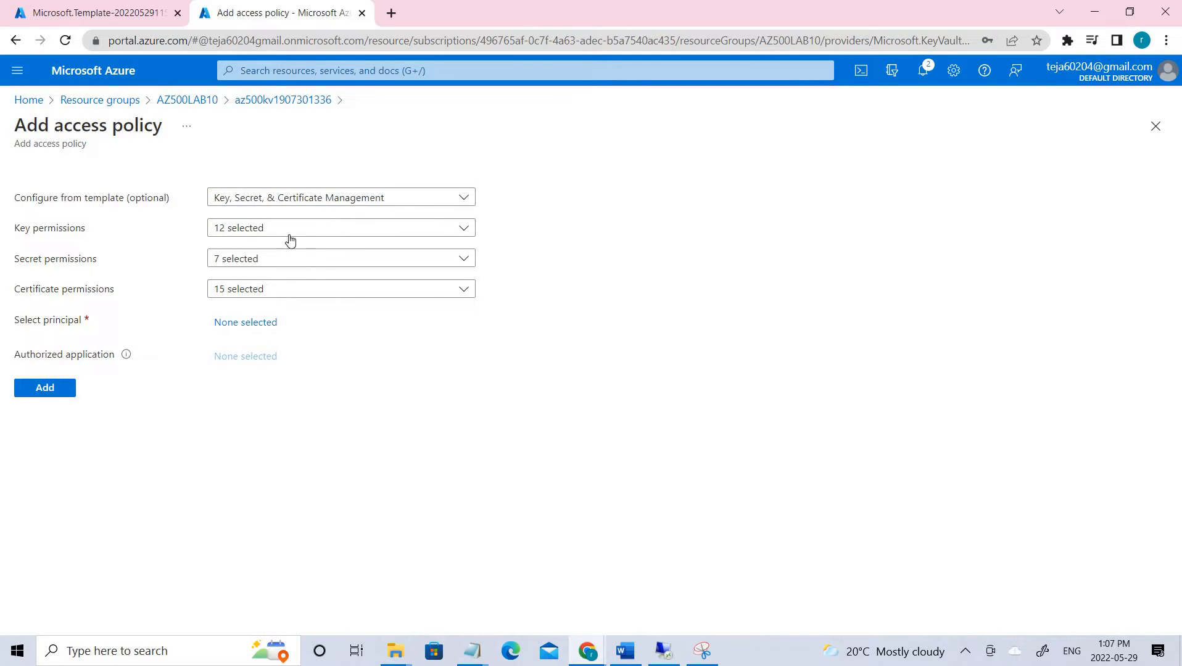
# - Drop Rotate and rotation-policy key rights; add Release, Purge, Sign, Verify, Wrap, Unwrap, Encrypt, Decrypt
pyautogui.click(353, 229)
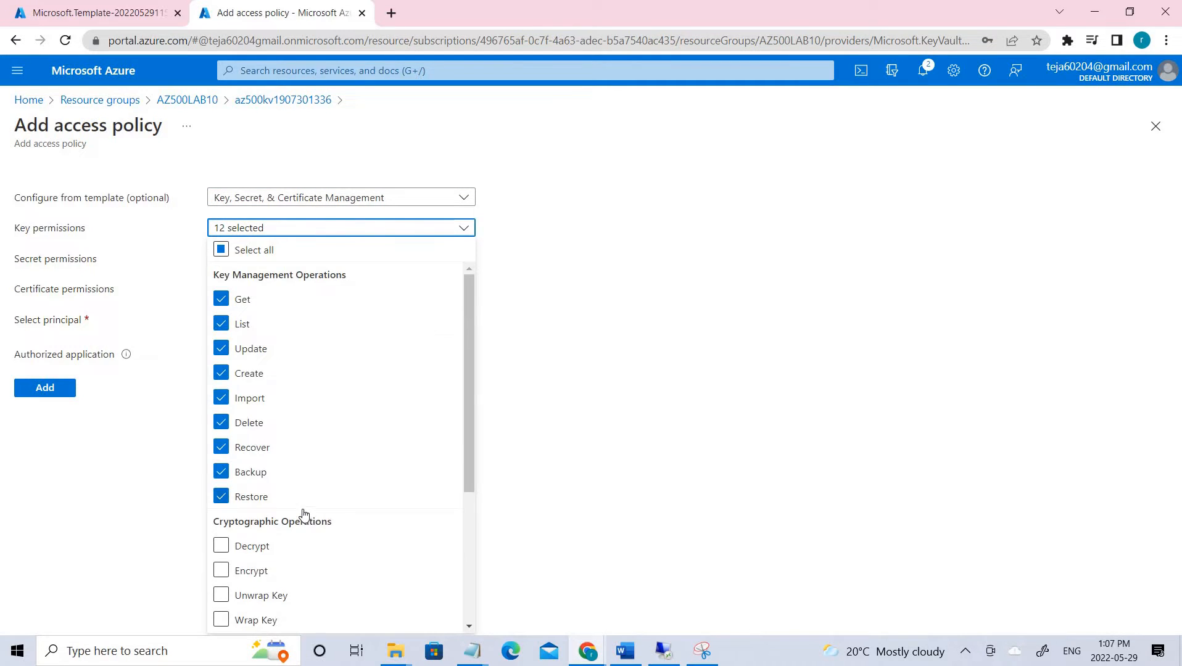
pyautogui.scroll(-3, 305, 514)
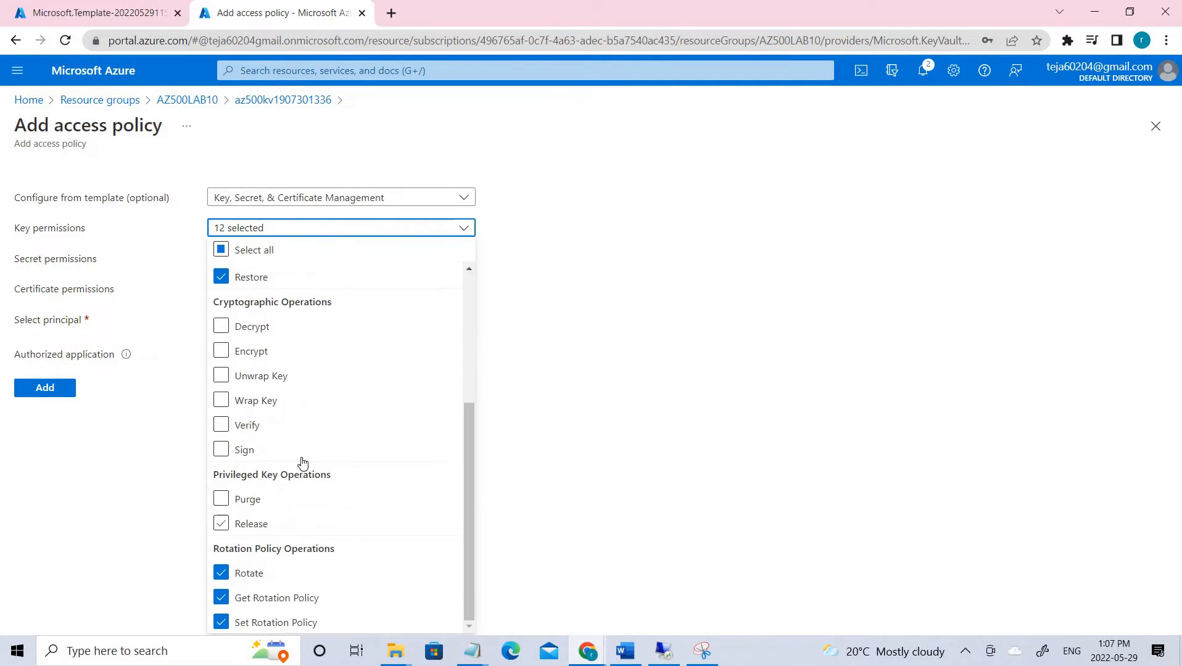
pyautogui.click(220, 573)
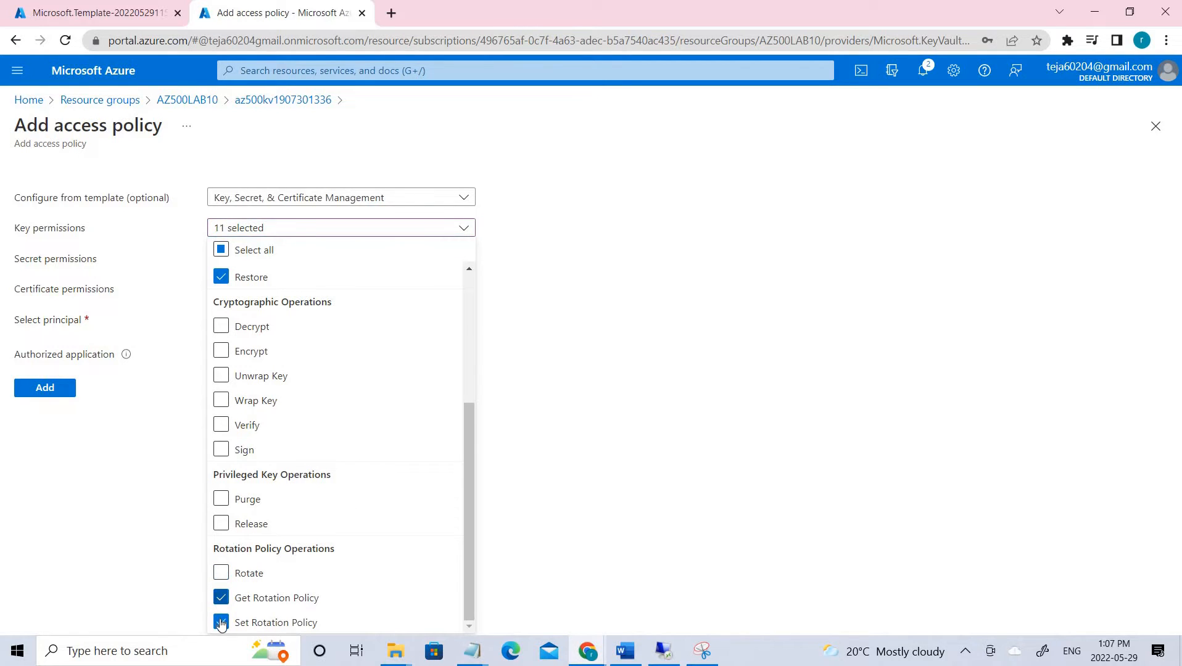
pyautogui.click(221, 598)
pyautogui.click(221, 622)
pyautogui.click(221, 499)
pyautogui.click(221, 450)
pyautogui.click(221, 424)
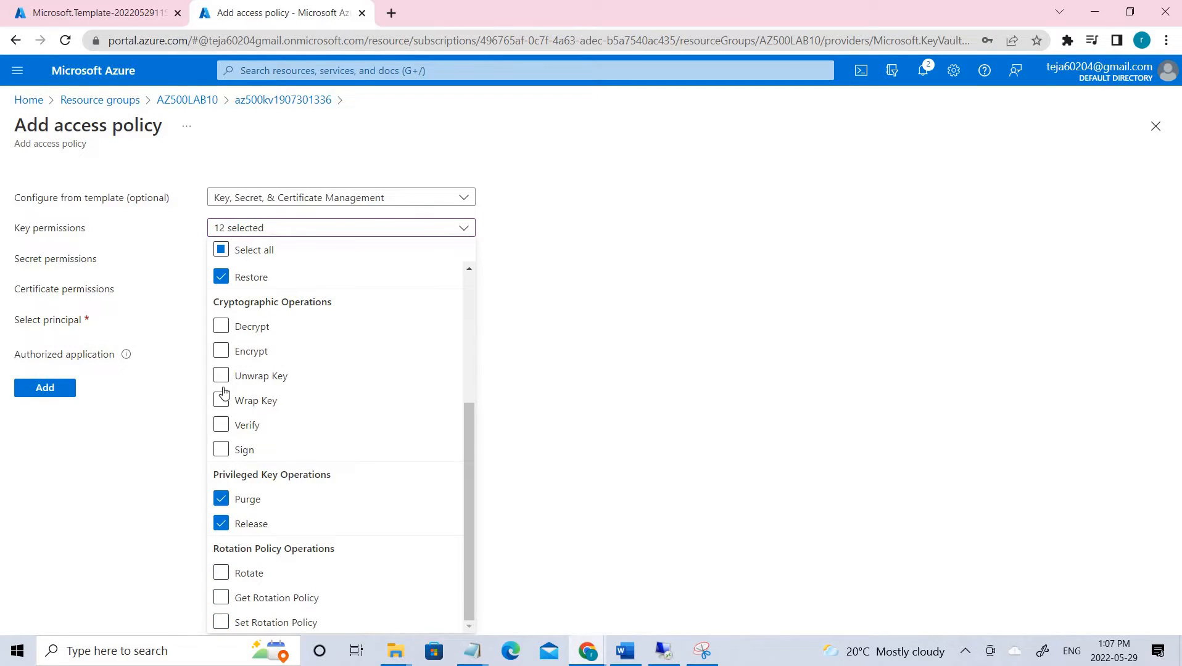
pyautogui.click(221, 400)
pyautogui.click(221, 349)
pyautogui.click(221, 326)
pyautogui.click(271, 376)
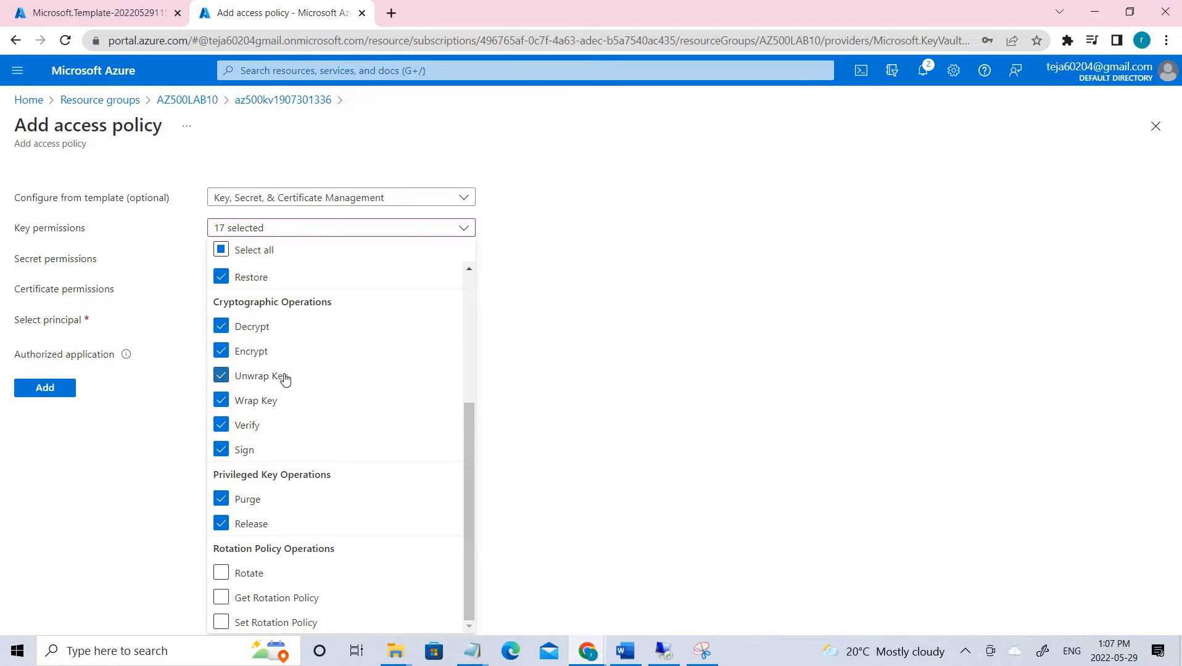
pyautogui.scroll(4, 285, 379)
pyautogui.scroll(-4, 361, 489)
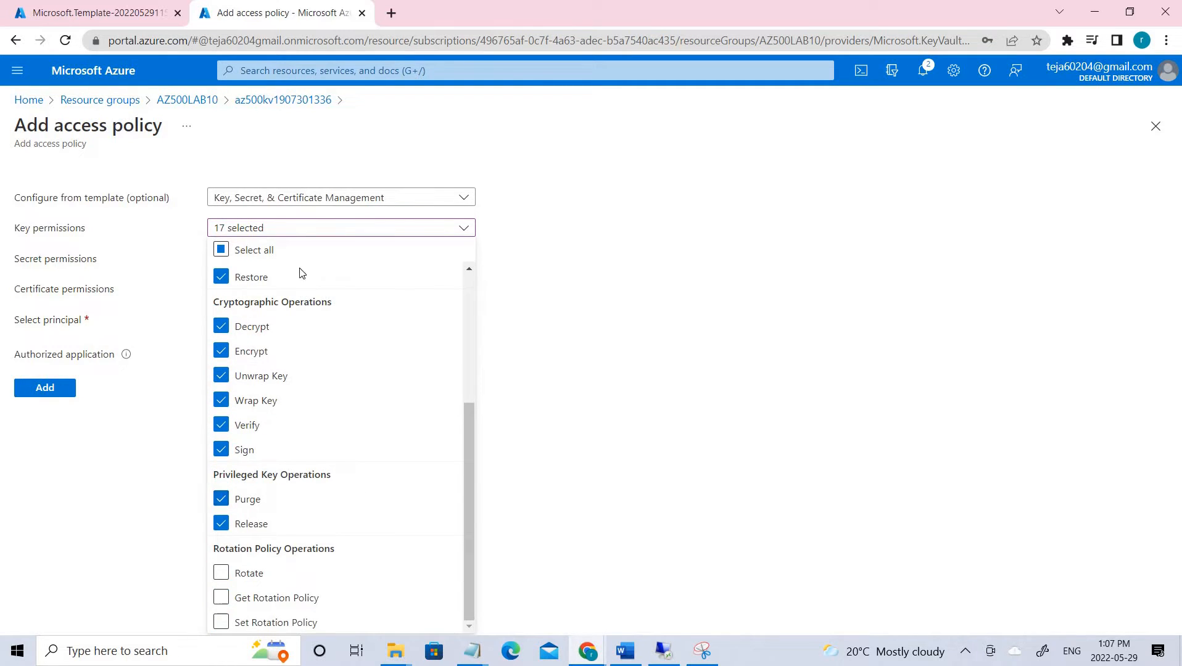
pyautogui.click(111, 264)
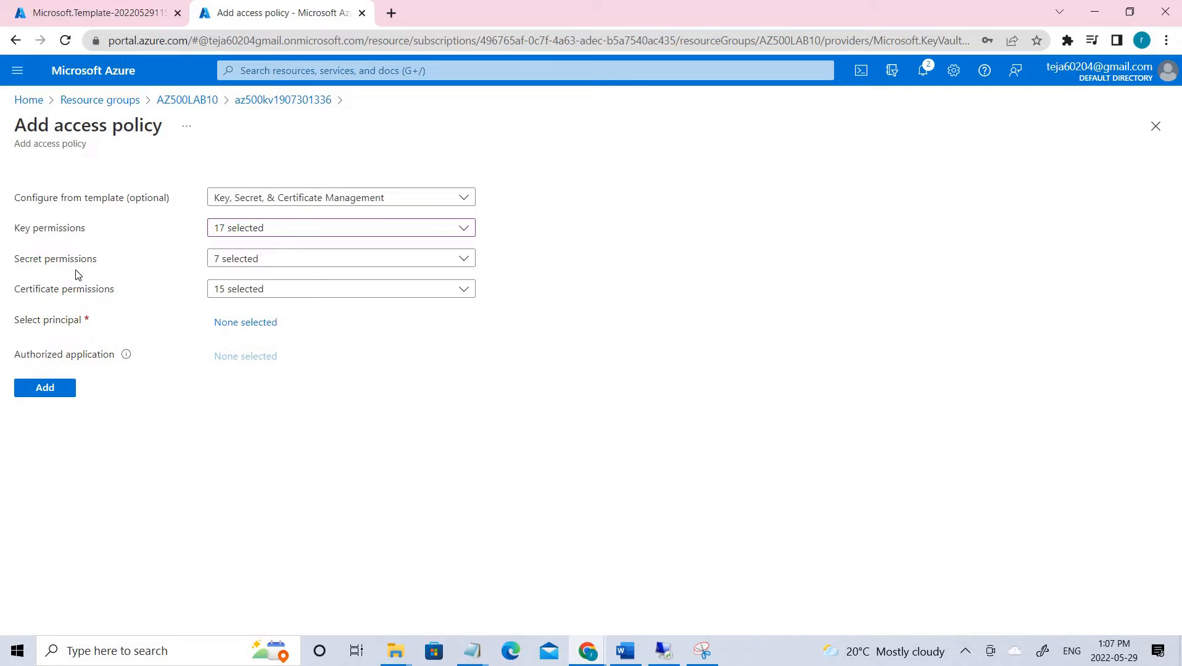
# - Grant Purge for secrets and certificates, reaching 8 secret and 16 certificate permissions
pyautogui.click(301, 259)
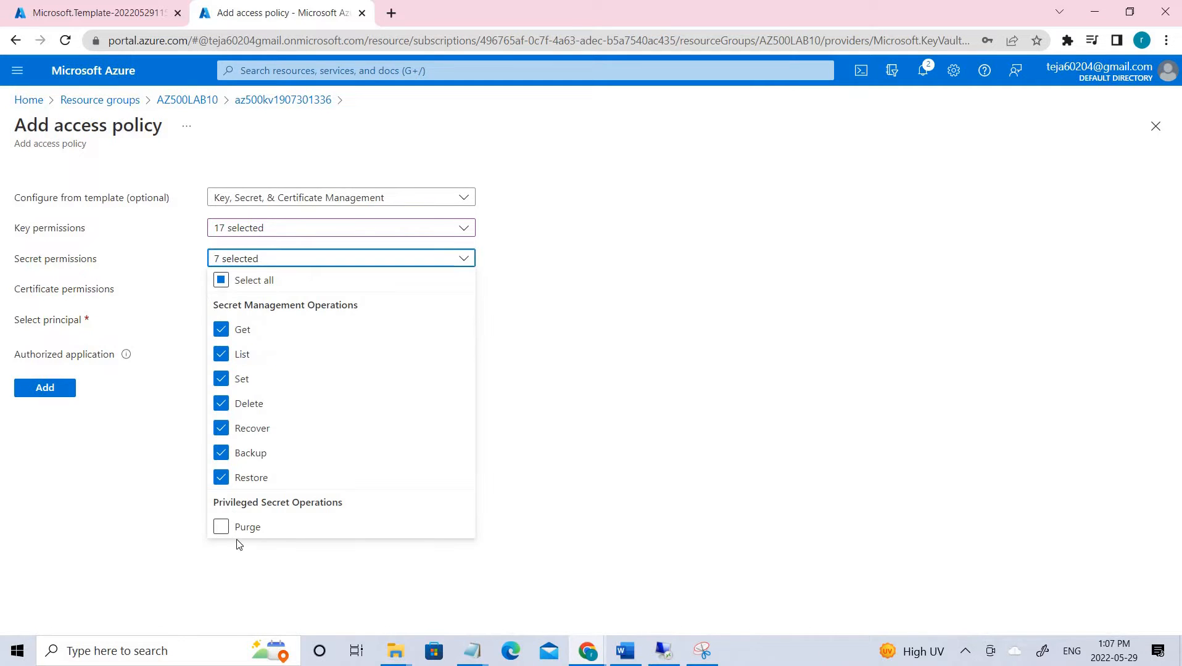
pyautogui.click(224, 527)
pyautogui.click(316, 295)
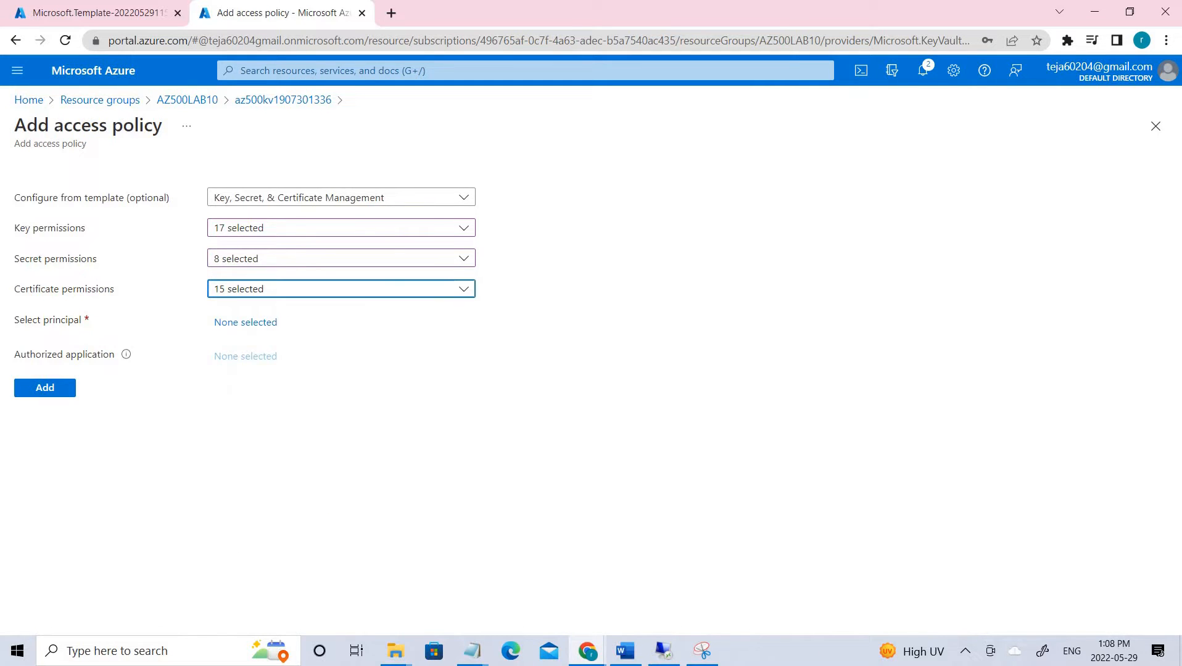
pyautogui.scroll(-3, 339, 534)
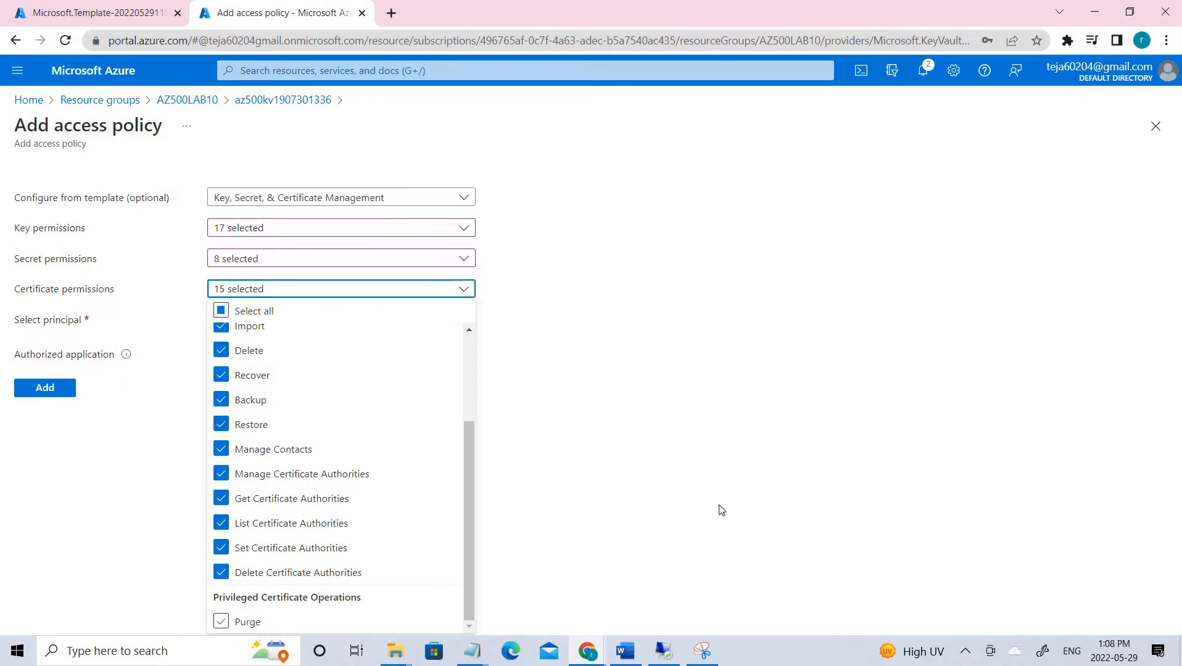
pyautogui.click(220, 621)
pyautogui.click(172, 378)
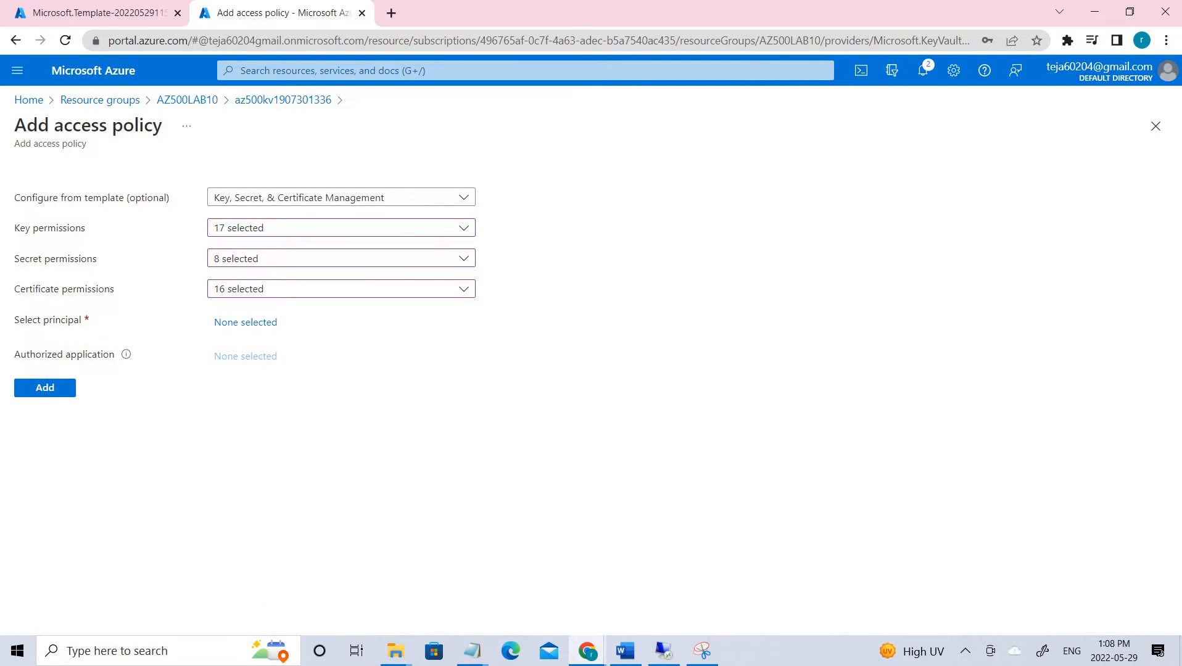
pyautogui.moveTo(15, 320); pyautogui.dragTo(13, 347)
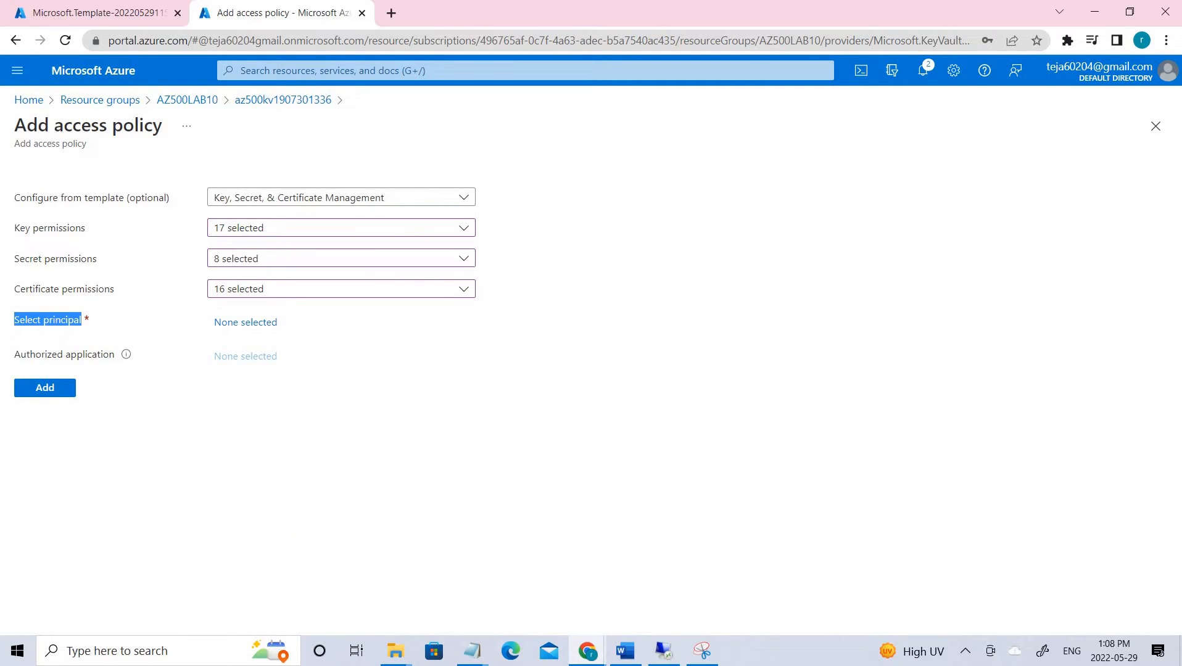
pyautogui.click(266, 323)
# - Search the directory and select a user as principal, then discard the draft policy
pyautogui.click(959, 162)
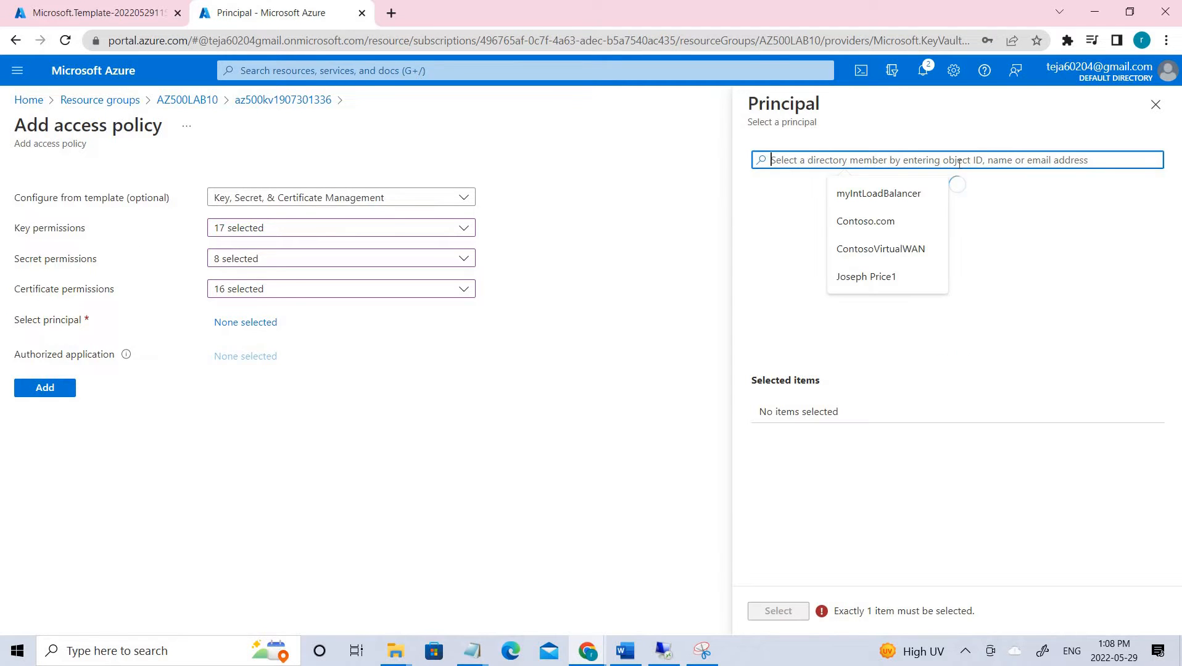
pyautogui.write('tej')
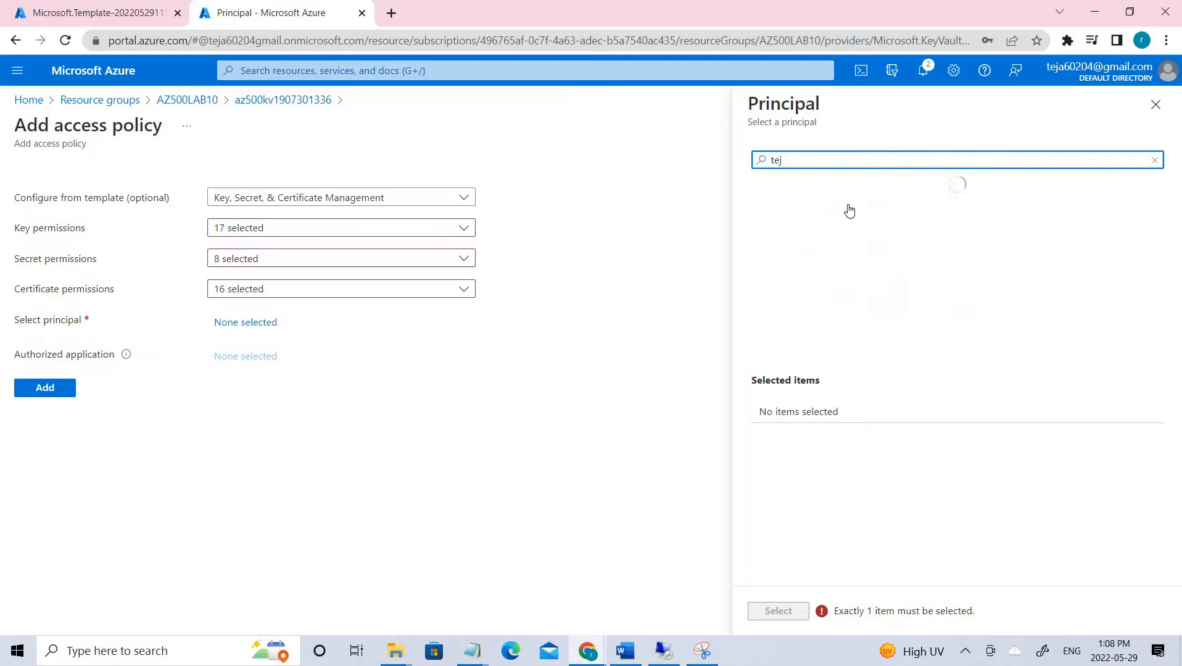
pyautogui.click(834, 208)
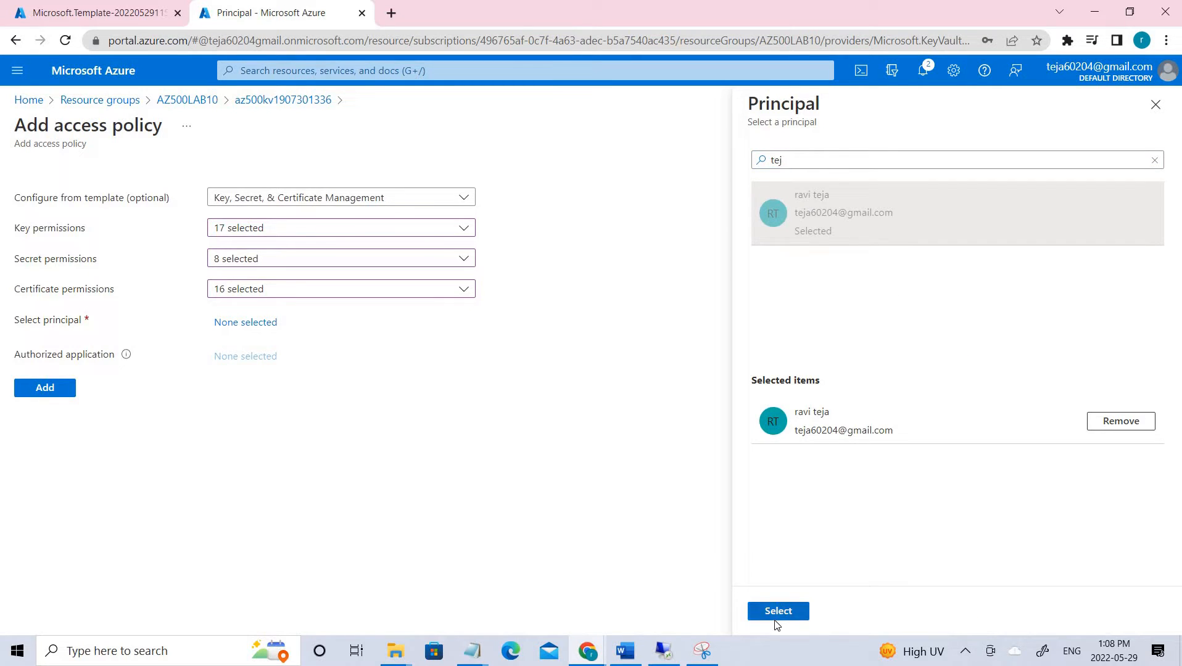
pyautogui.click(777, 612)
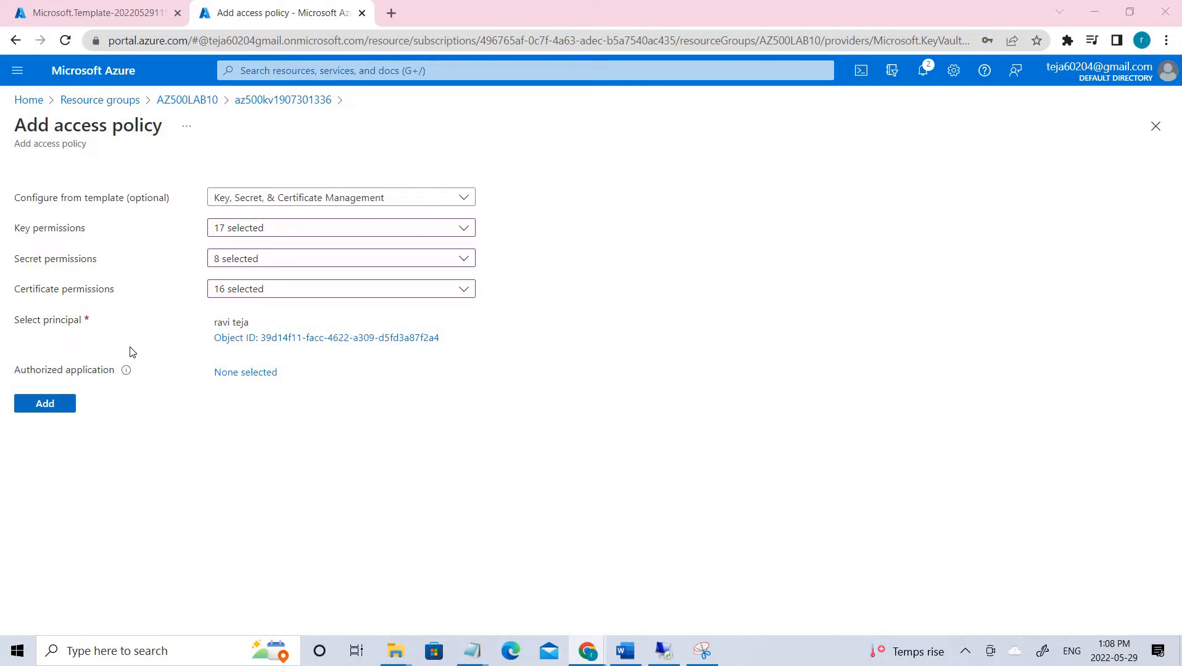
pyautogui.click(265, 100)
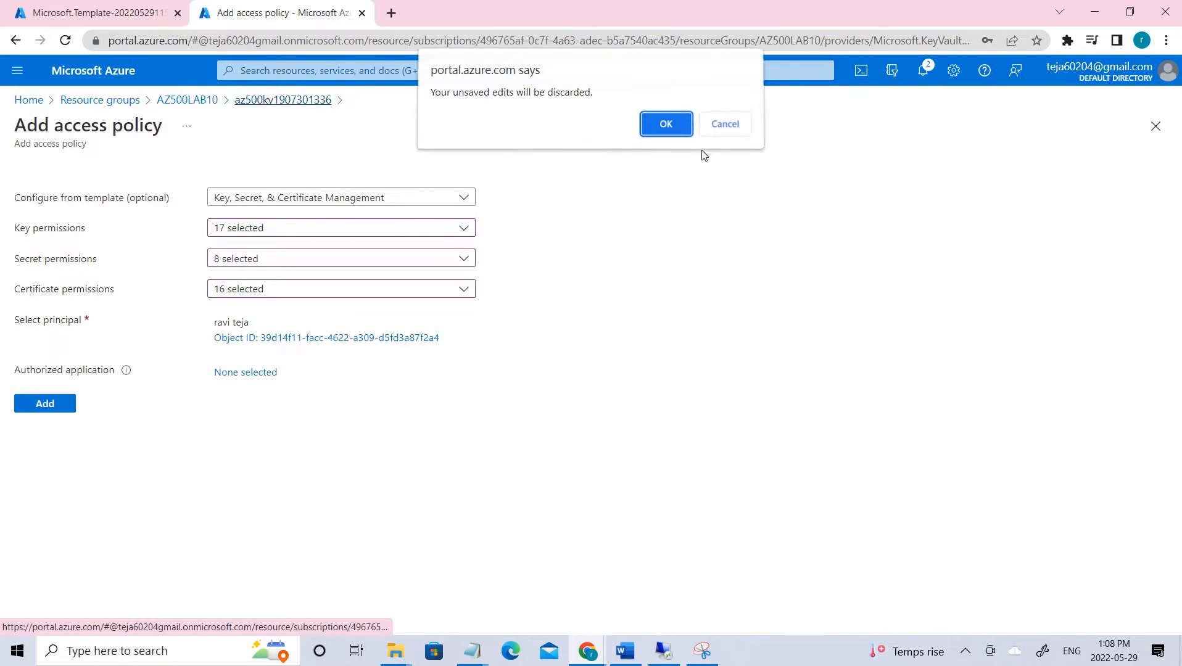
pyautogui.click(665, 126)
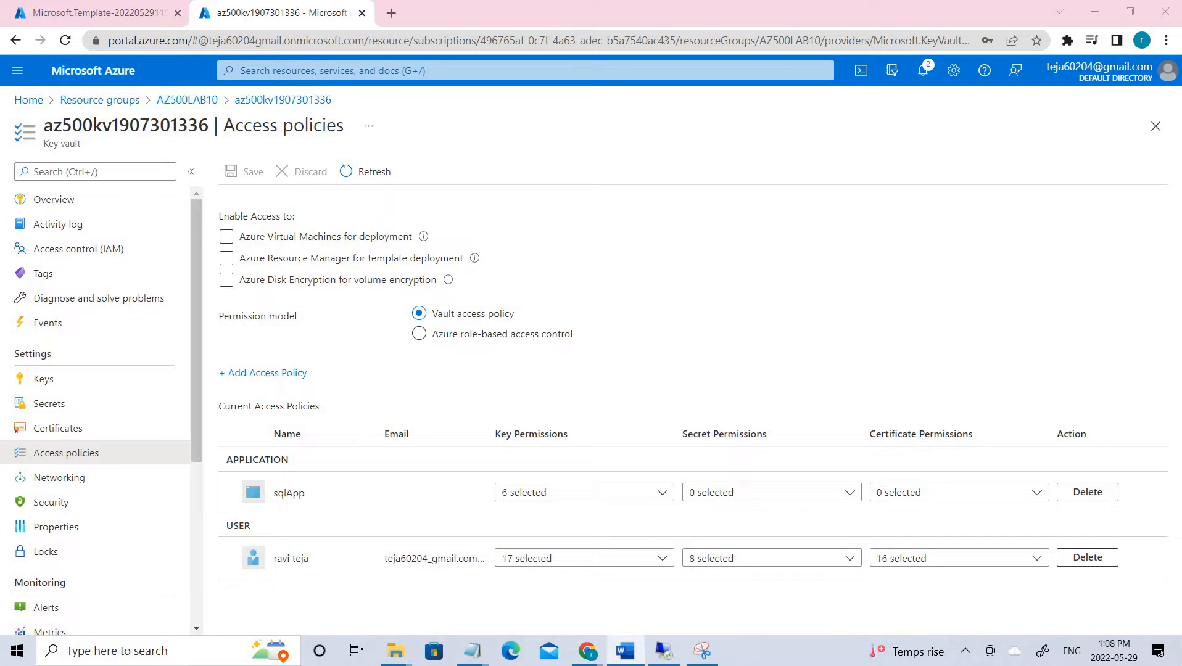
# - Review the MyLabKey creation output in the Word notes, then move Word aside
pyautogui.moveTo(872, 215); pyautogui.dragTo(662, 84)
pyautogui.scroll(-3, 555, 361)
pyautogui.scroll(-3, 549, 358)
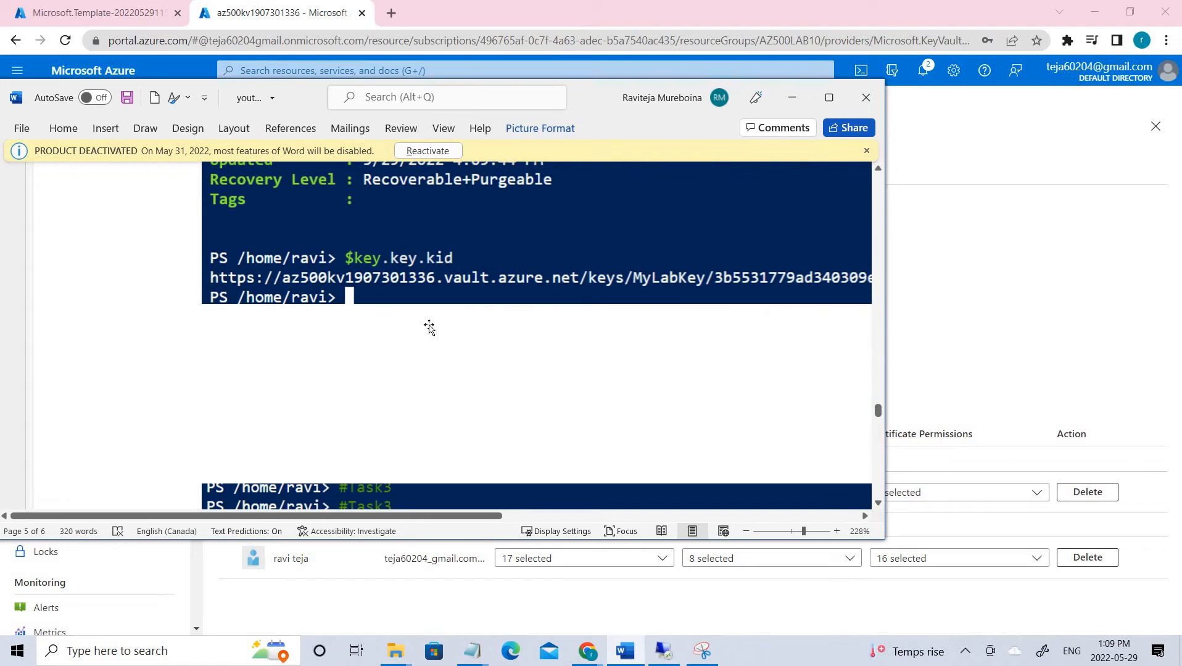
pyautogui.scroll(3, 442, 313)
pyautogui.scroll(3, 442, 313)
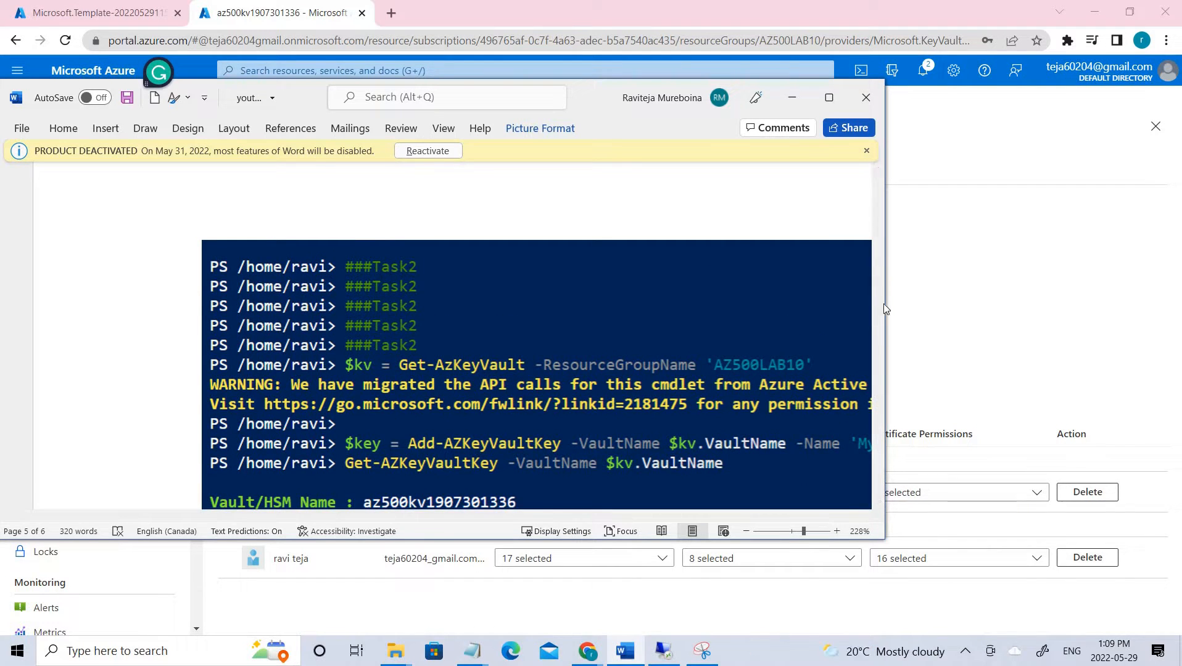
pyautogui.moveTo(885, 305); pyautogui.dragTo(1179, 311)
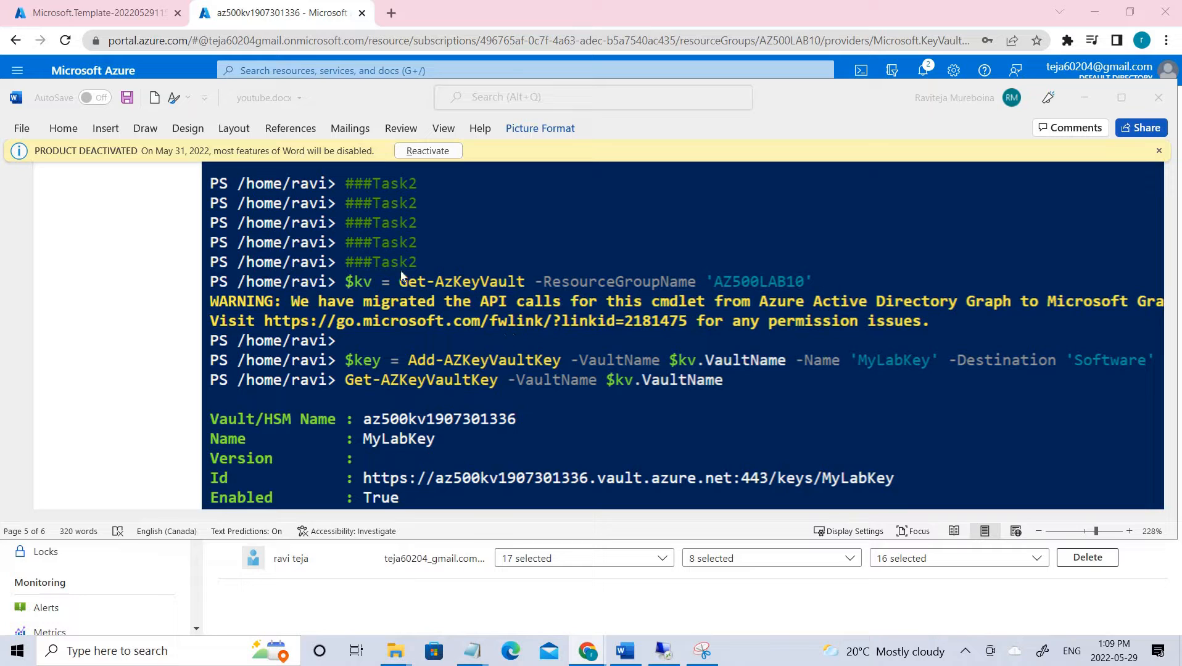
pyautogui.click(364, 369)
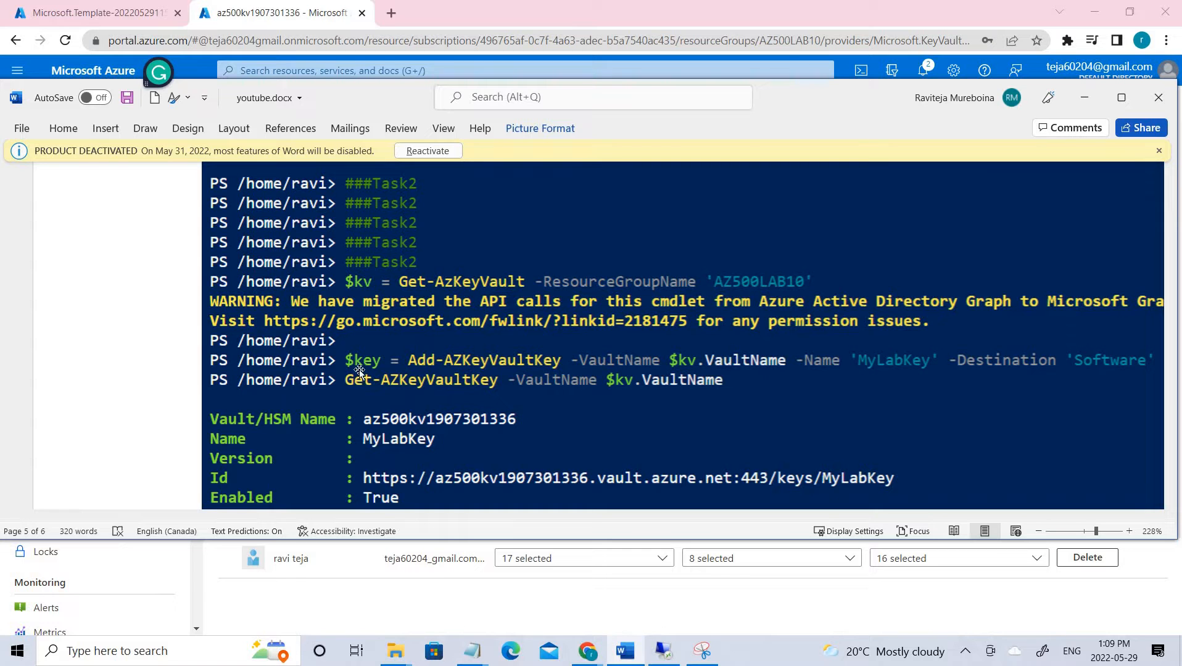
pyautogui.scroll(-1, 388, 324)
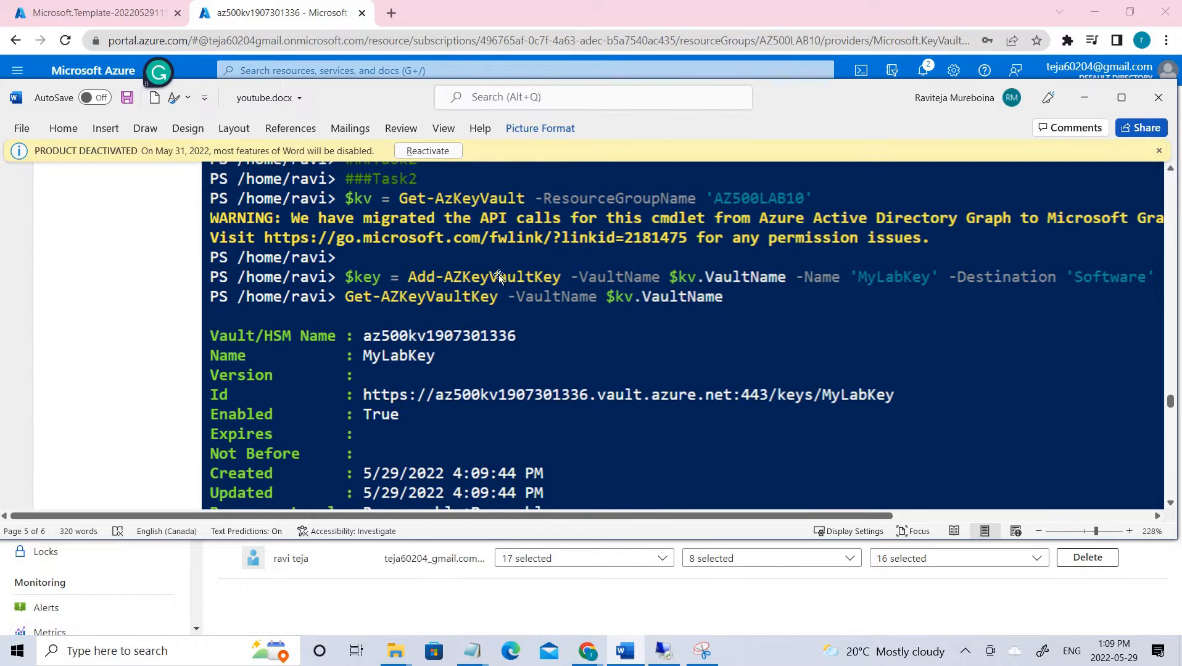
pyautogui.scroll(-2, 392, 296)
pyautogui.scroll(1, 392, 296)
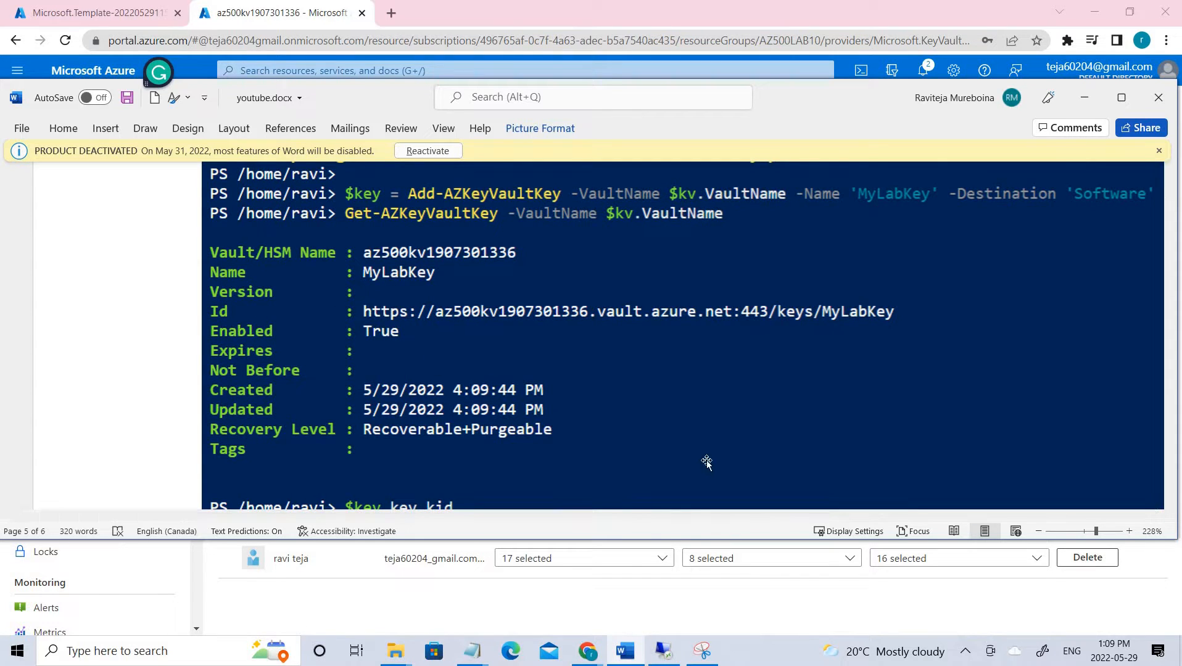
pyautogui.scroll(-1, 657, 454)
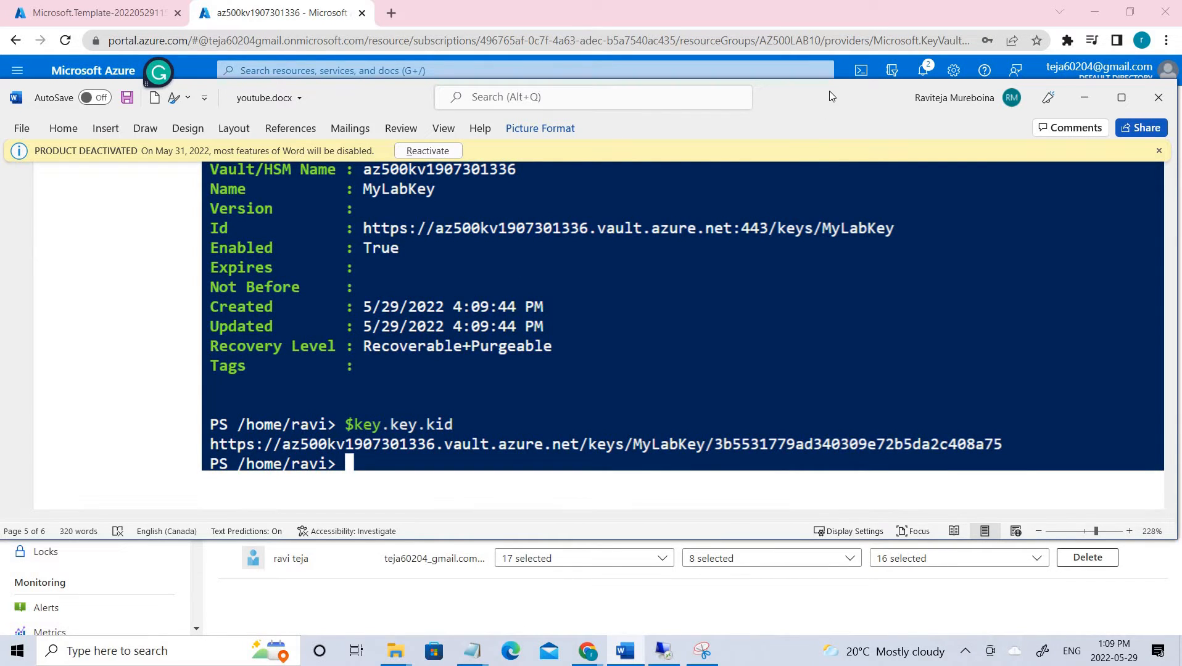
pyautogui.moveTo(830, 95); pyautogui.dragTo(1181, 227)
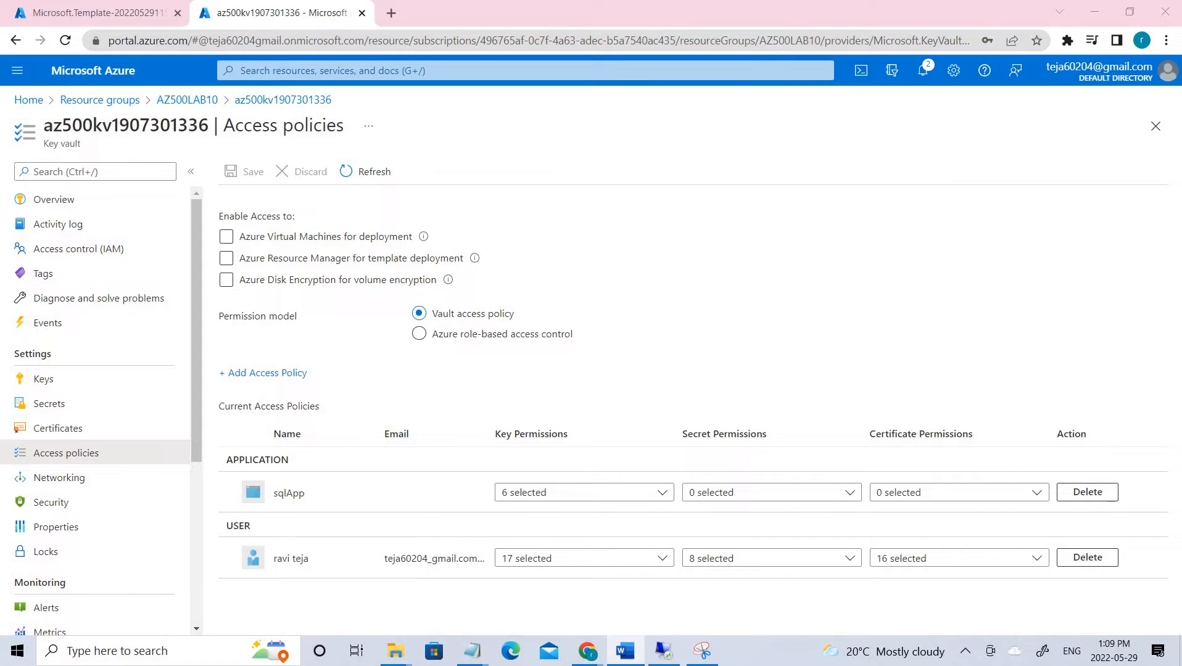
# - View the current version details of MyLabKey in the key vault's Keys list
pyautogui.click(1105, 423)
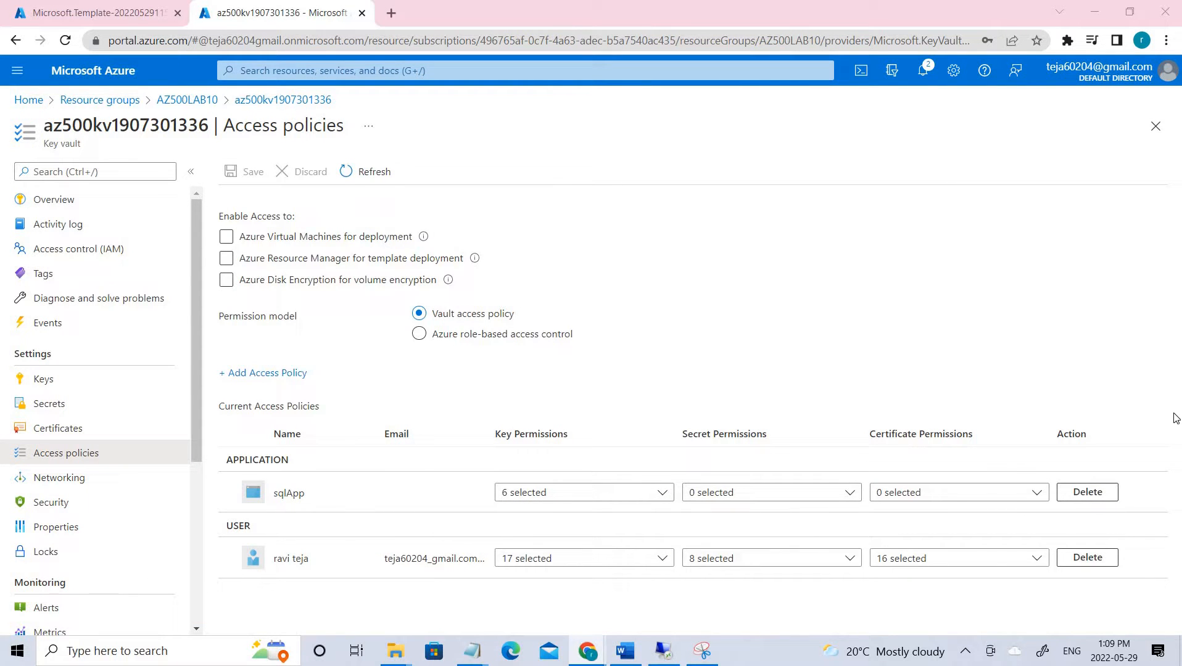
pyautogui.click(51, 383)
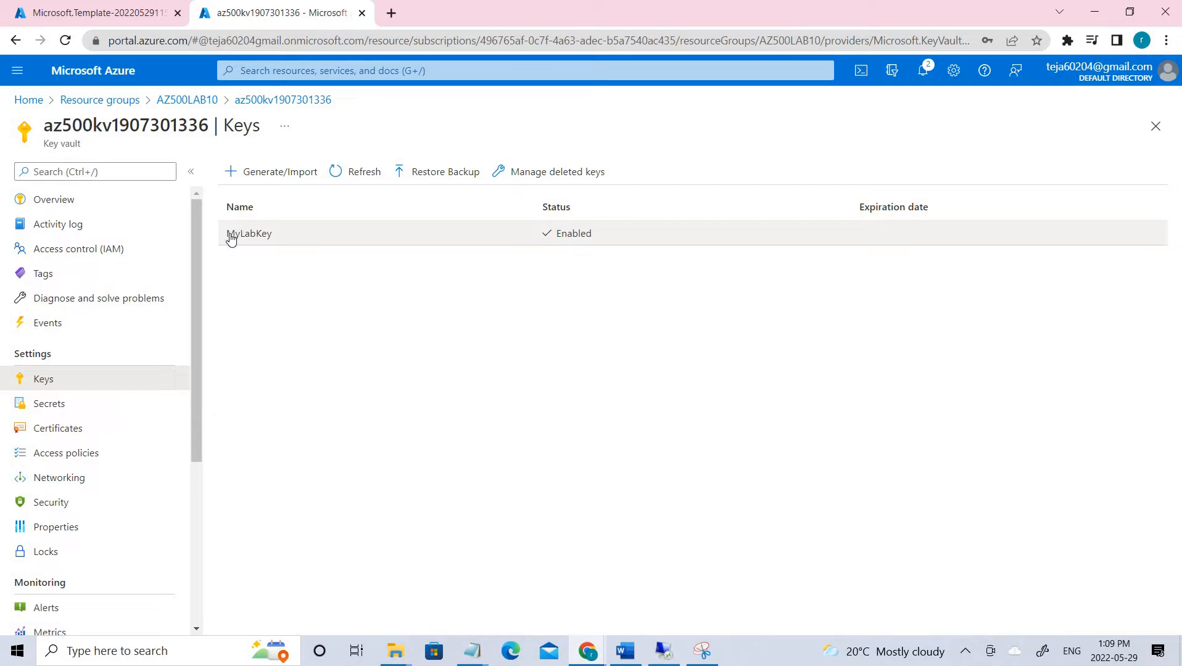
pyautogui.click(240, 232)
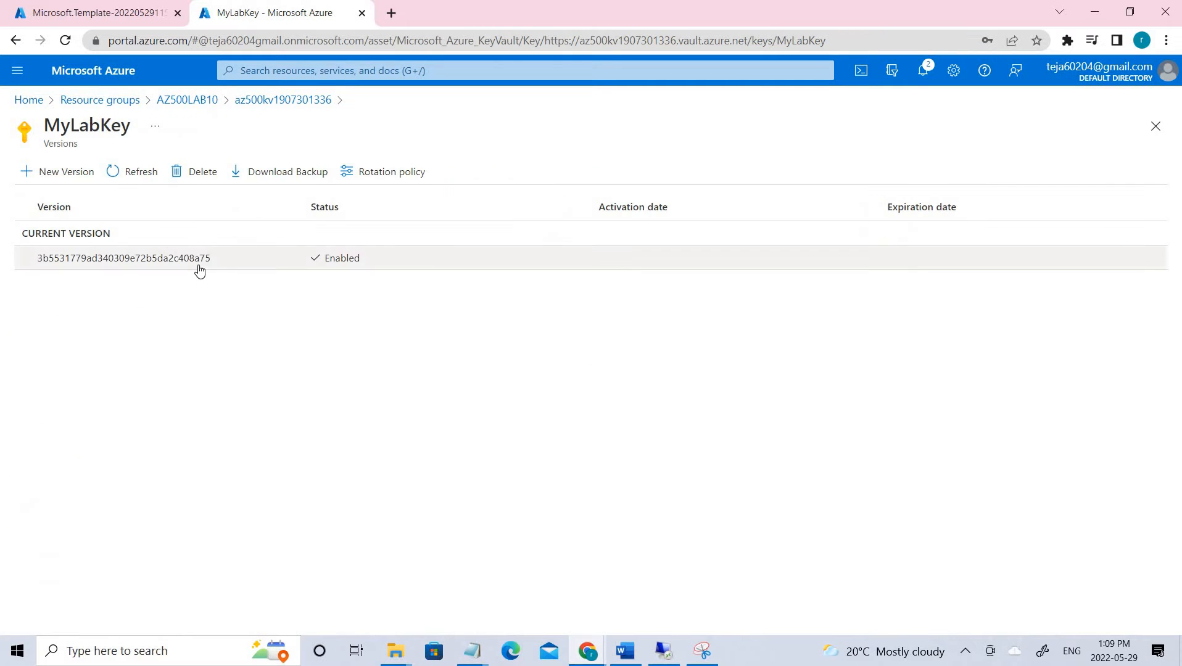
pyautogui.click(198, 266)
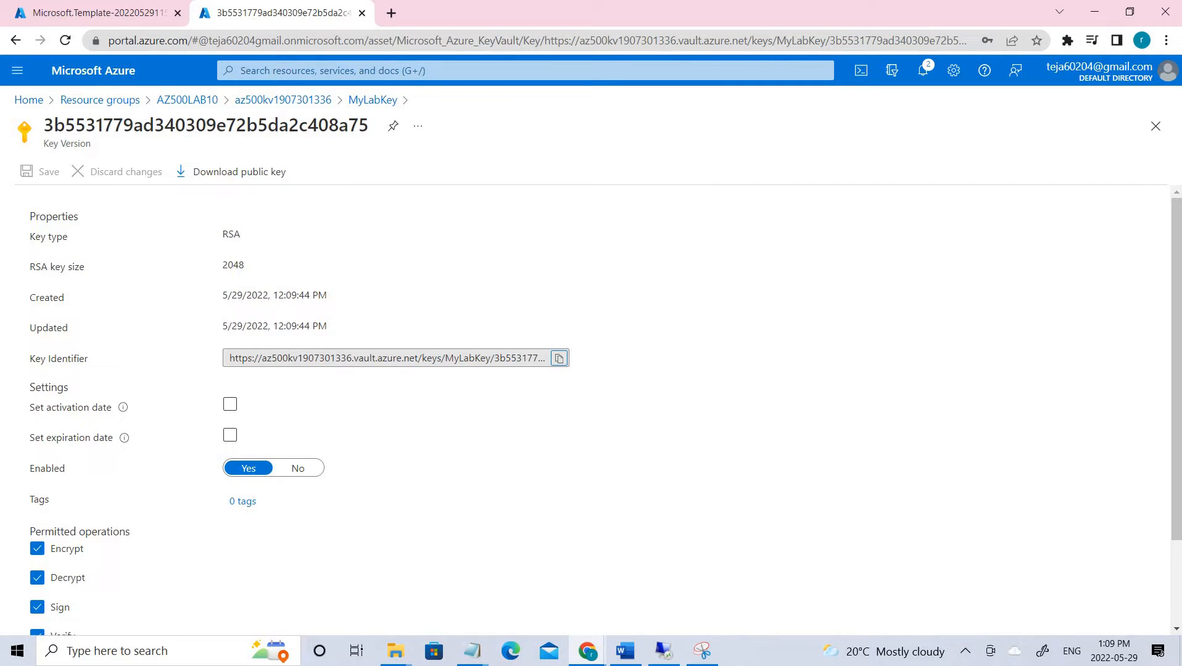
pyautogui.click(276, 104)
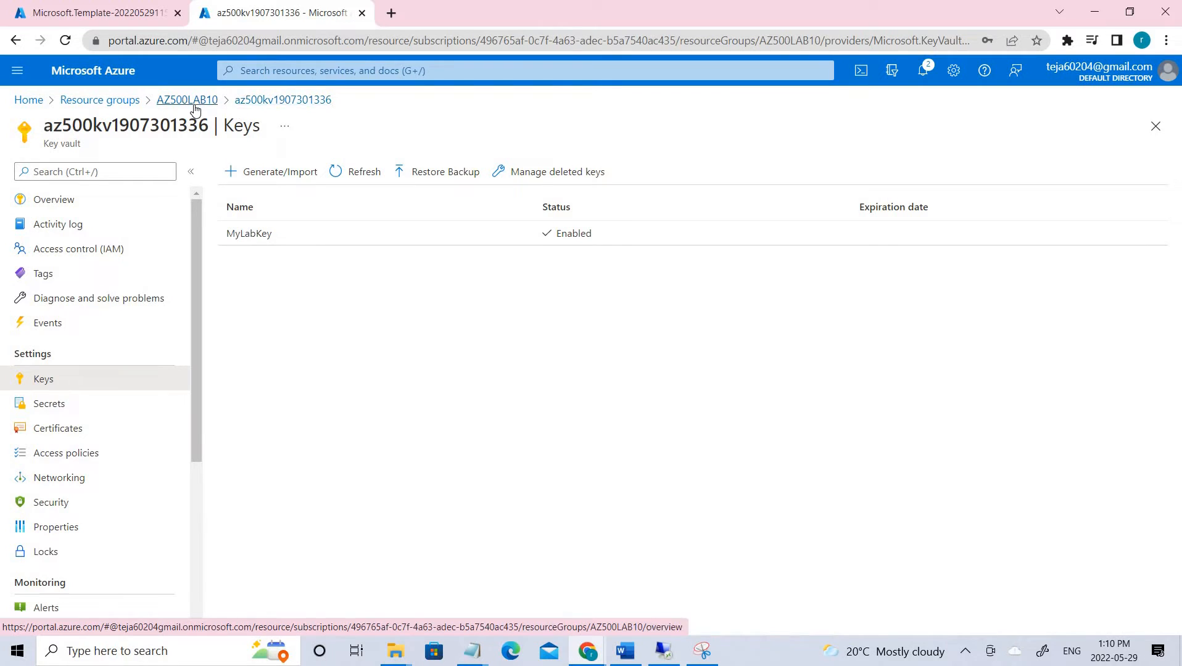
# - Open the vault's Secrets list showing SQLPassword, then bring the Word notes back
pyautogui.click(47, 411)
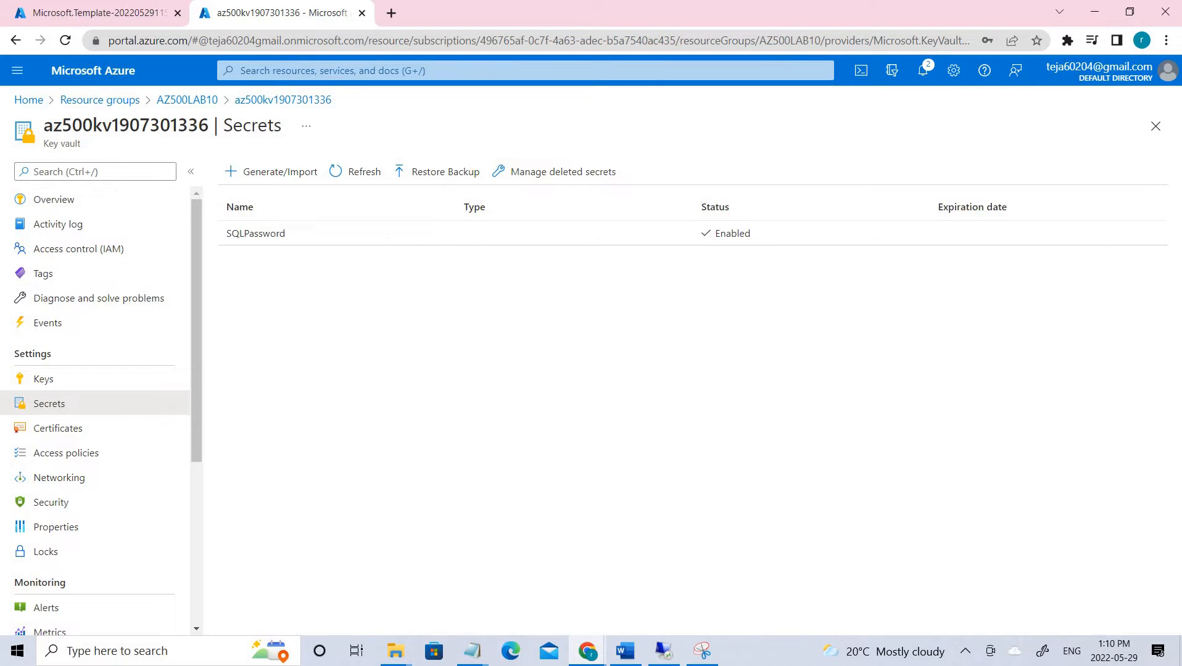
pyautogui.hotkey('alt', 'Tab')
pyautogui.moveTo(757, 241); pyautogui.dragTo(673, 90)
pyautogui.scroll(-10, 655, 319)
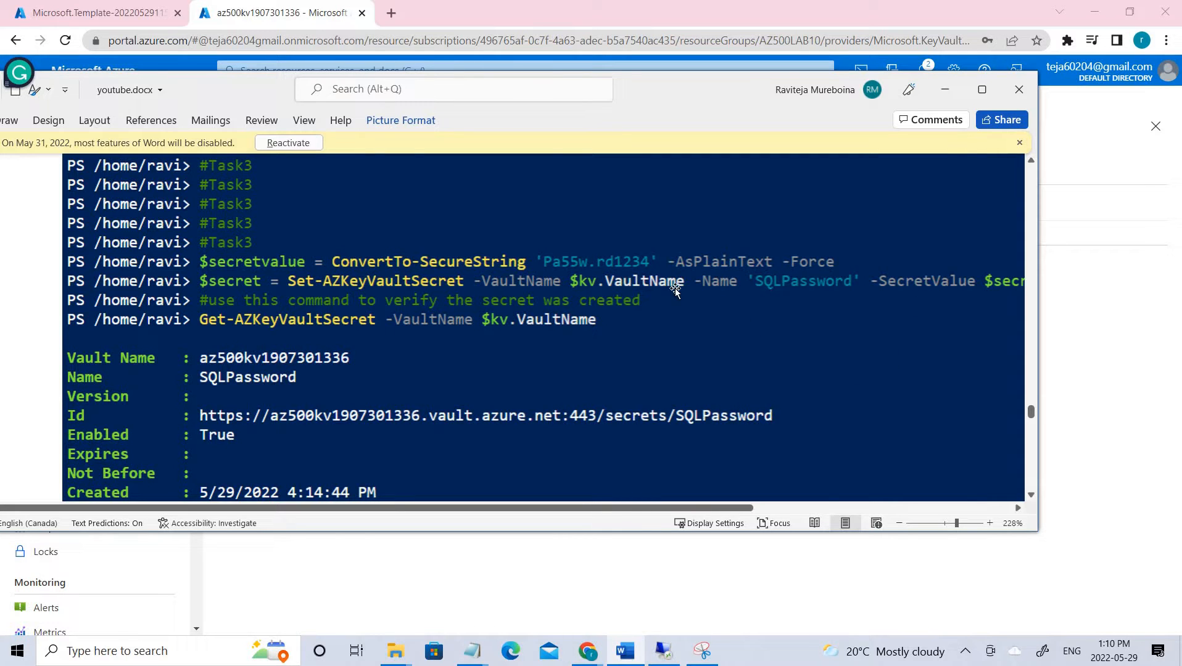
pyautogui.scroll(-3, 676, 289)
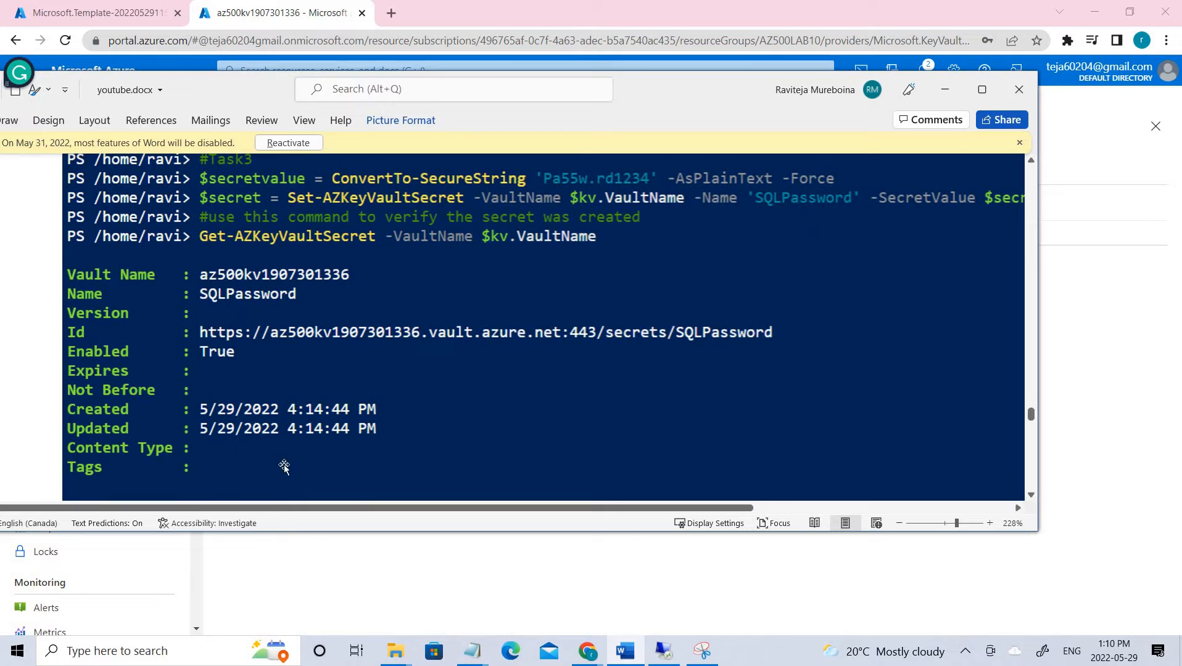
pyautogui.scroll(-6, 445, 410)
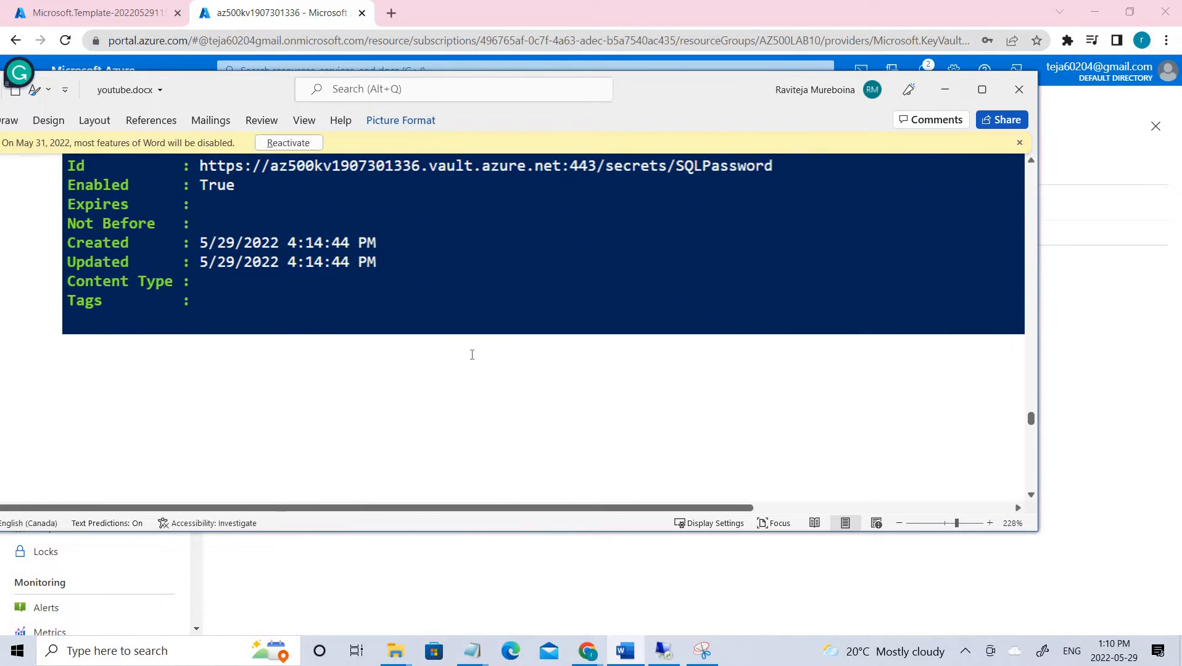
pyautogui.moveTo(691, 89); pyautogui.dragTo(1181, 223)
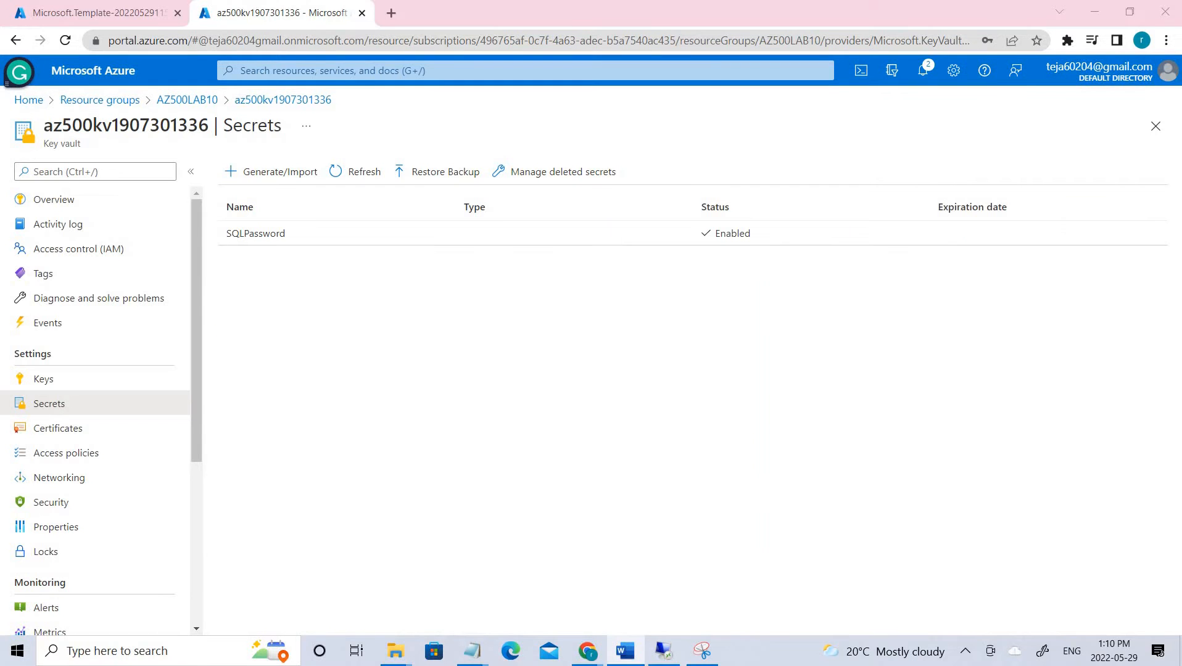
# - Open the current version of the SQLPassword secret to view its Secret Identifier
pyautogui.hotkey('alt', 'Tab')
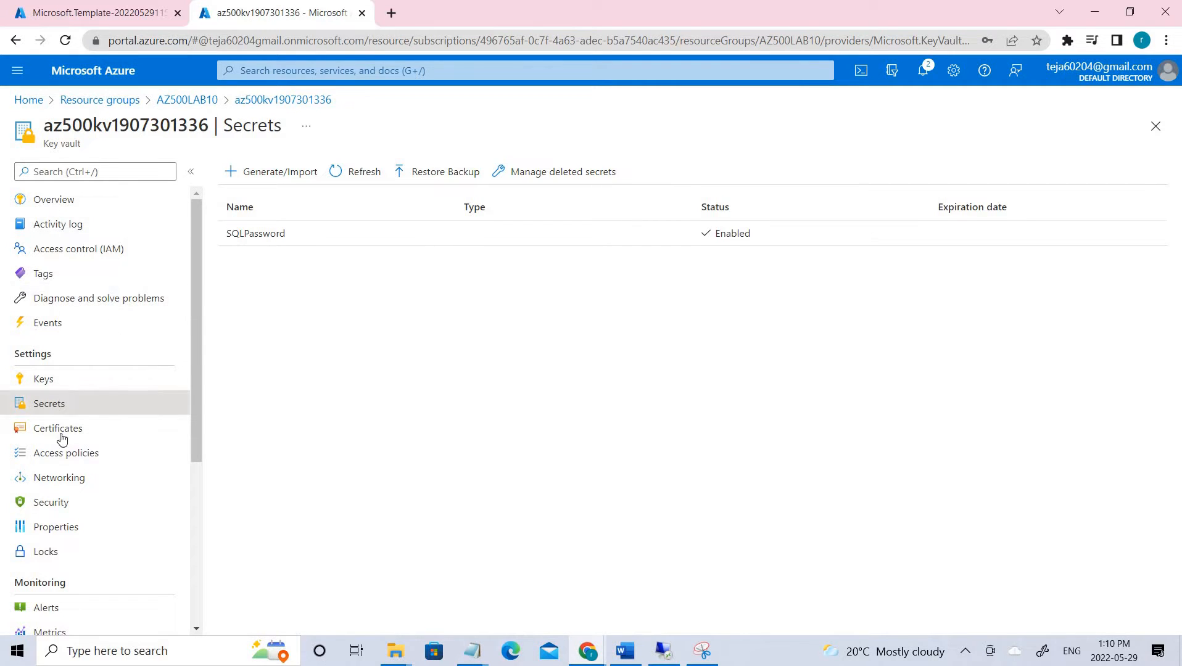
pyautogui.click(247, 234)
pyautogui.click(153, 265)
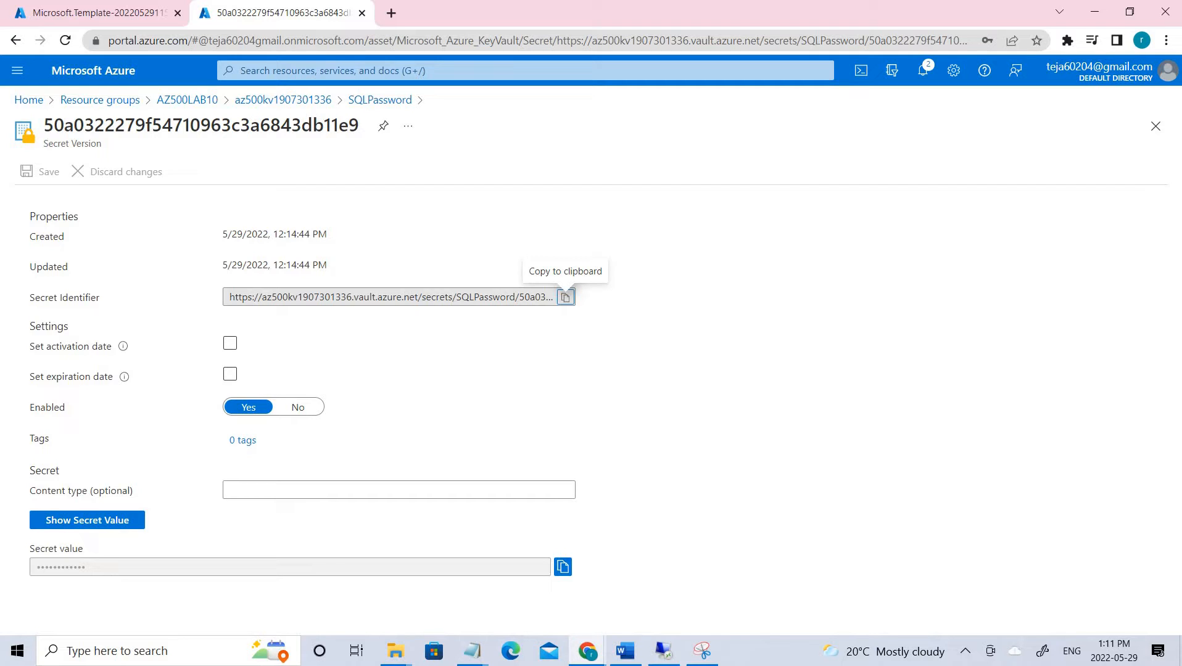
# - Open App registrations from the portal's recent services
pyautogui.hotkey('alt', 'Tab')
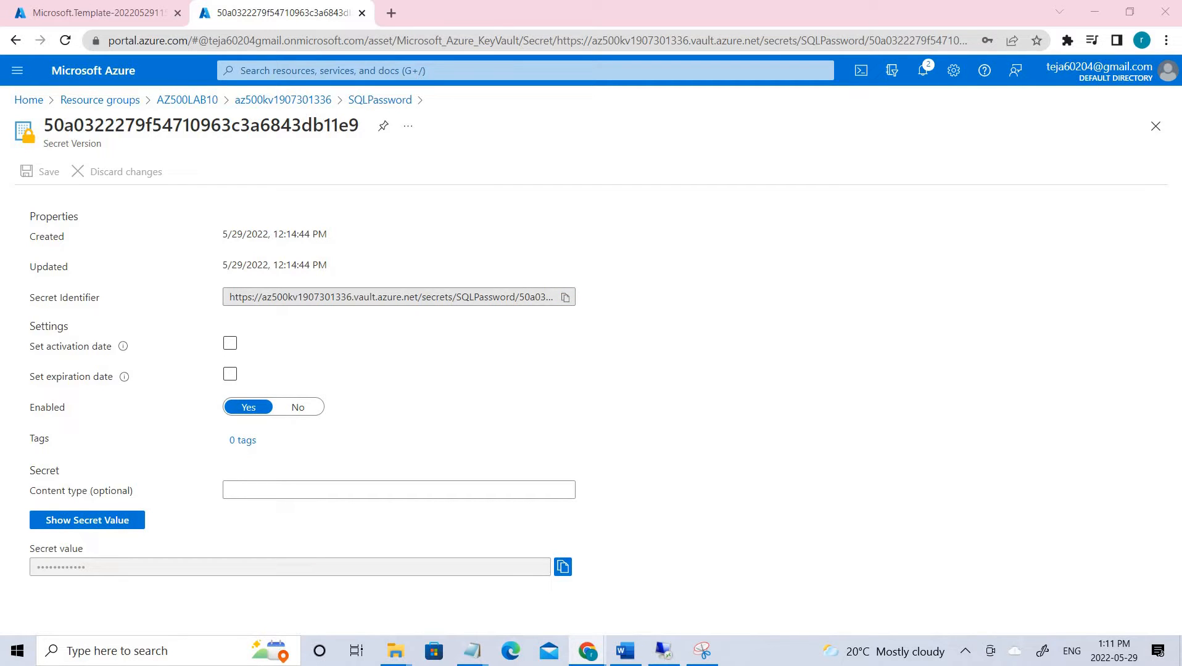
pyautogui.click(287, 72)
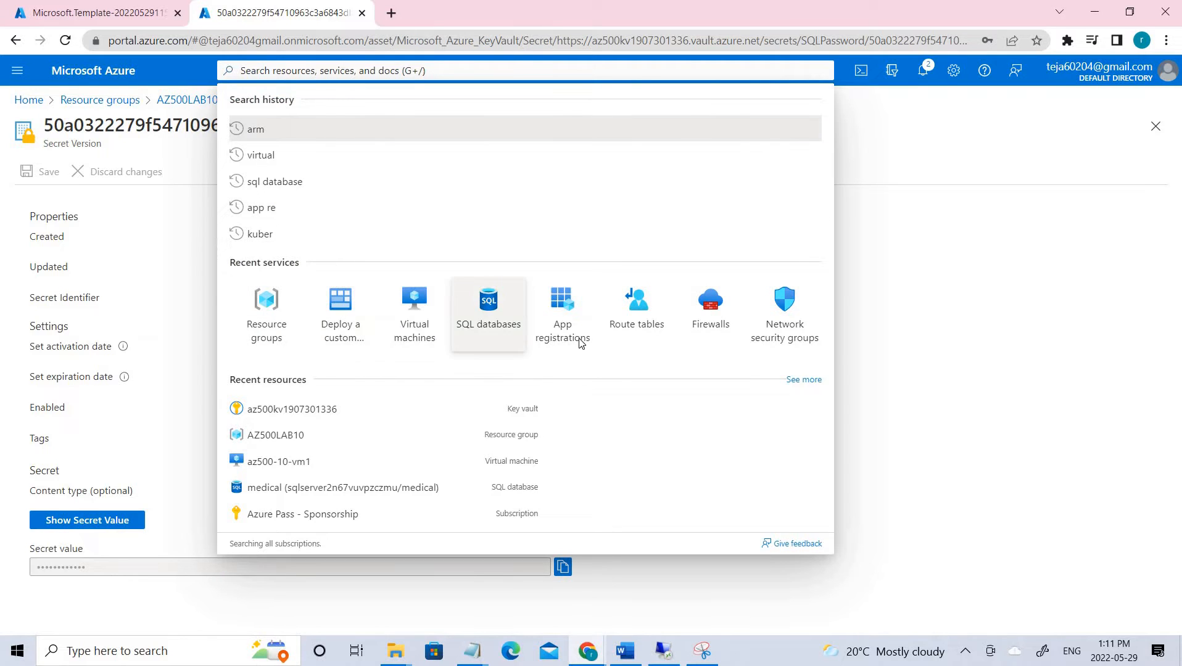
pyautogui.click(579, 341)
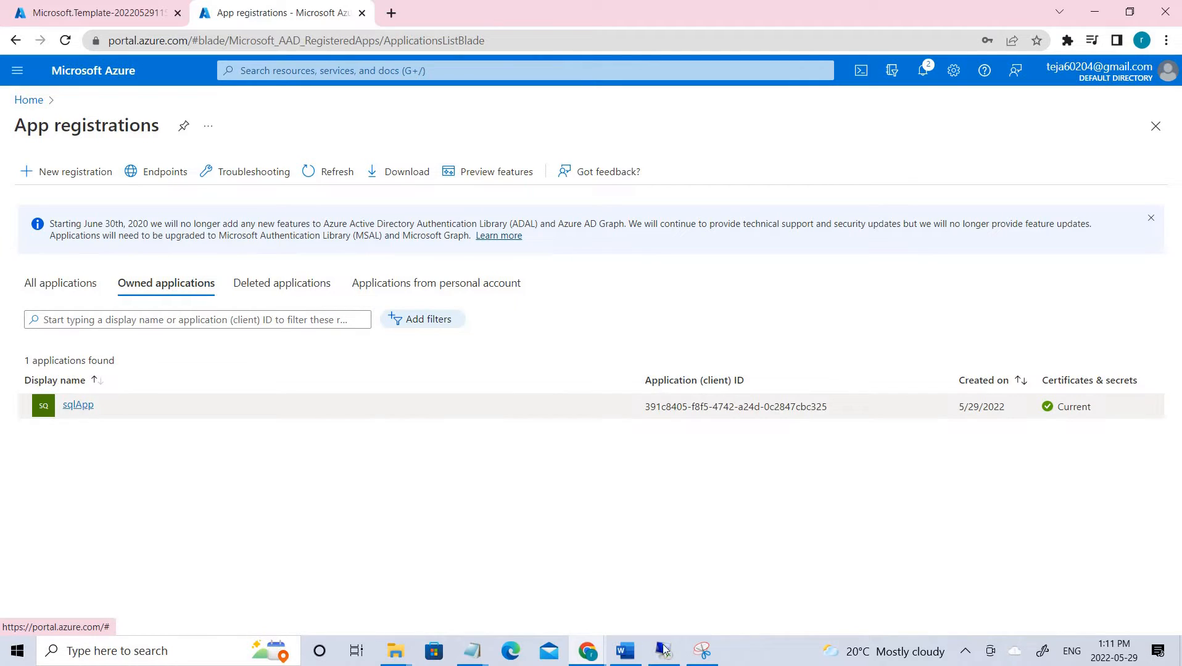
# - Mark the Default Azure AD tenant, sqlApp and az500kvxxxx Key Vault access policy on the lab diagram
pyautogui.click(702, 650)
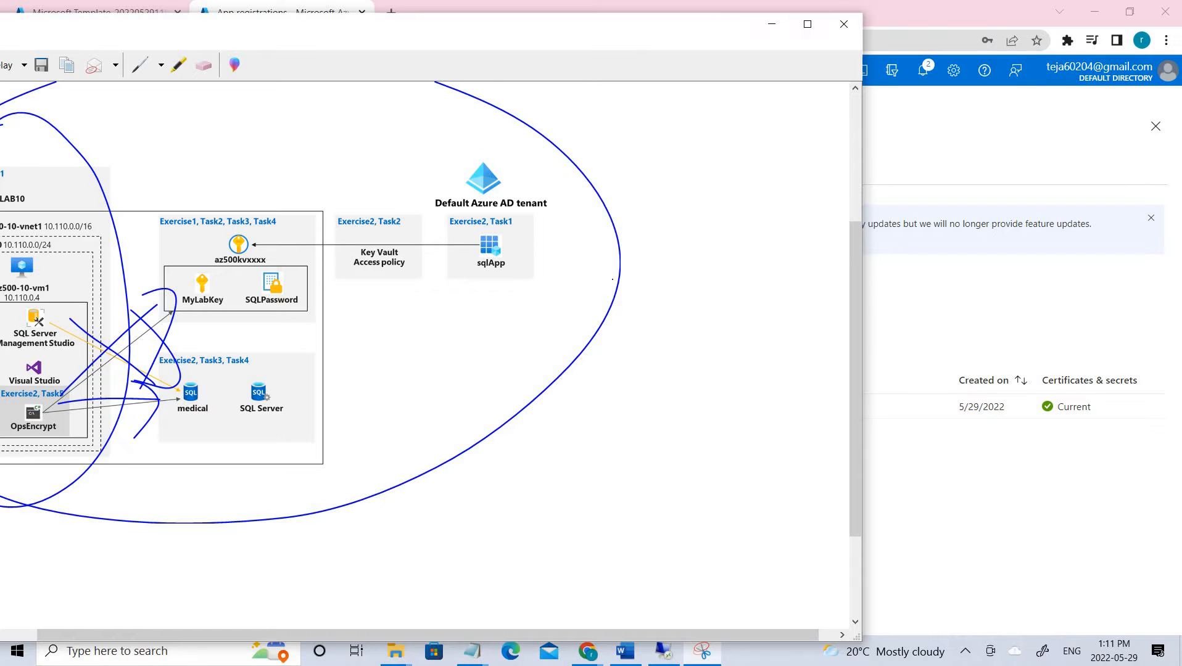
pyautogui.moveTo(475, 134)
pyautogui.mouseDown()
pyautogui.moveTo(607, 287)
pyautogui.moveTo(424, 121)
pyautogui.mouseUp()
pyautogui.moveTo(631, 29); pyautogui.dragTo(1181, 114)
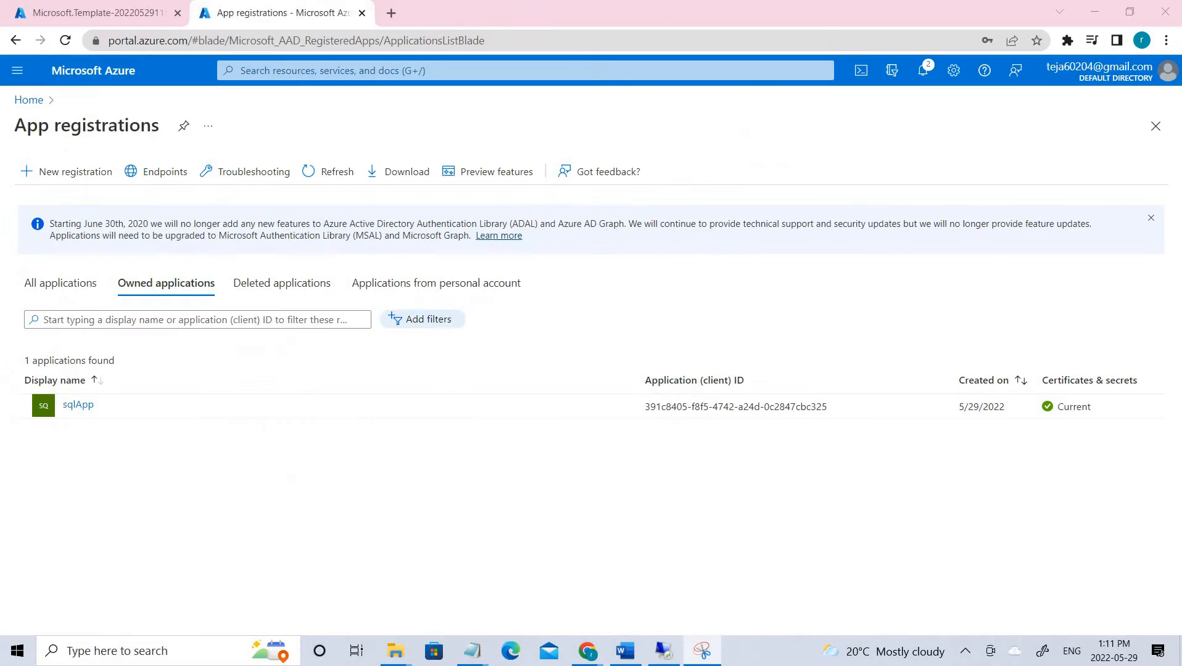
pyautogui.moveTo(1180, 204); pyautogui.dragTo(992, 92)
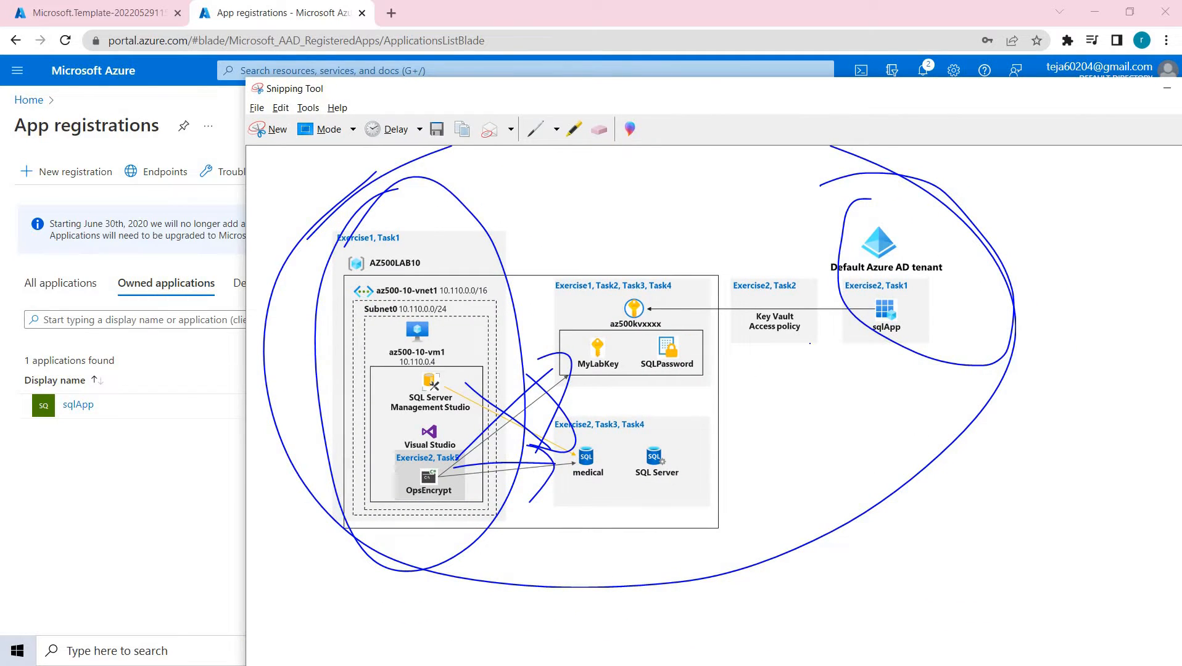
pyautogui.moveTo(807, 246)
pyautogui.mouseDown()
pyautogui.moveTo(793, 365)
pyautogui.moveTo(743, 277)
pyautogui.mouseUp()
pyautogui.moveTo(744, 204)
pyautogui.mouseDown()
pyautogui.moveTo(645, 283)
pyautogui.moveTo(728, 242)
pyautogui.mouseUp()
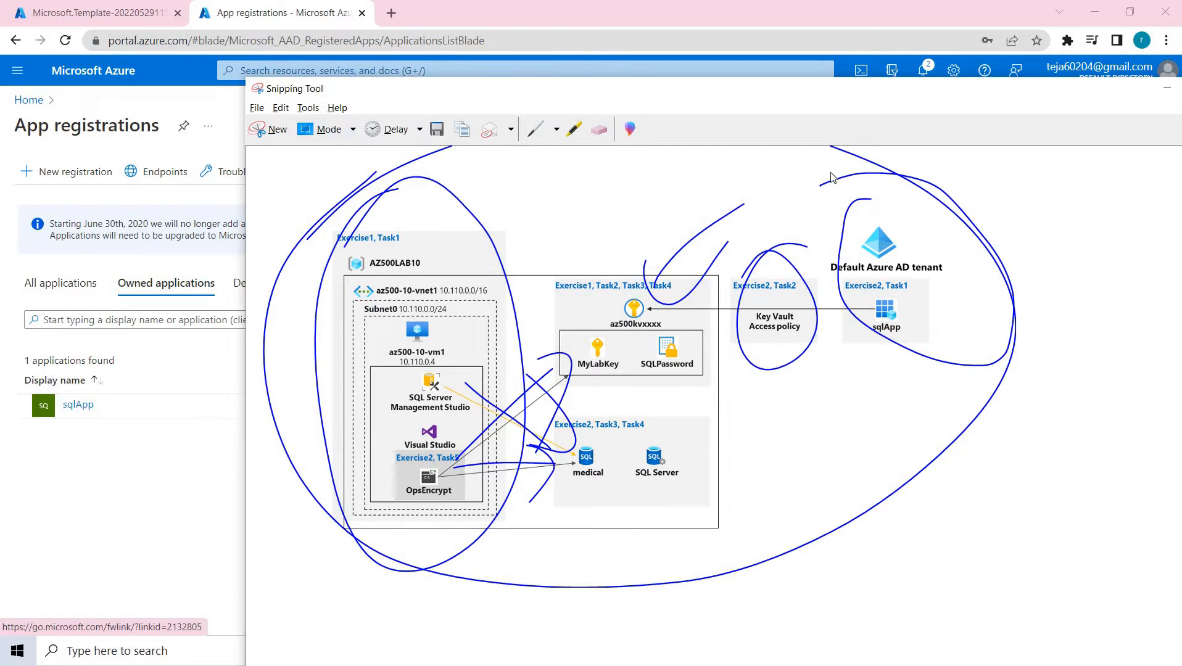
pyautogui.moveTo(894, 88); pyautogui.dragTo(1181, 136)
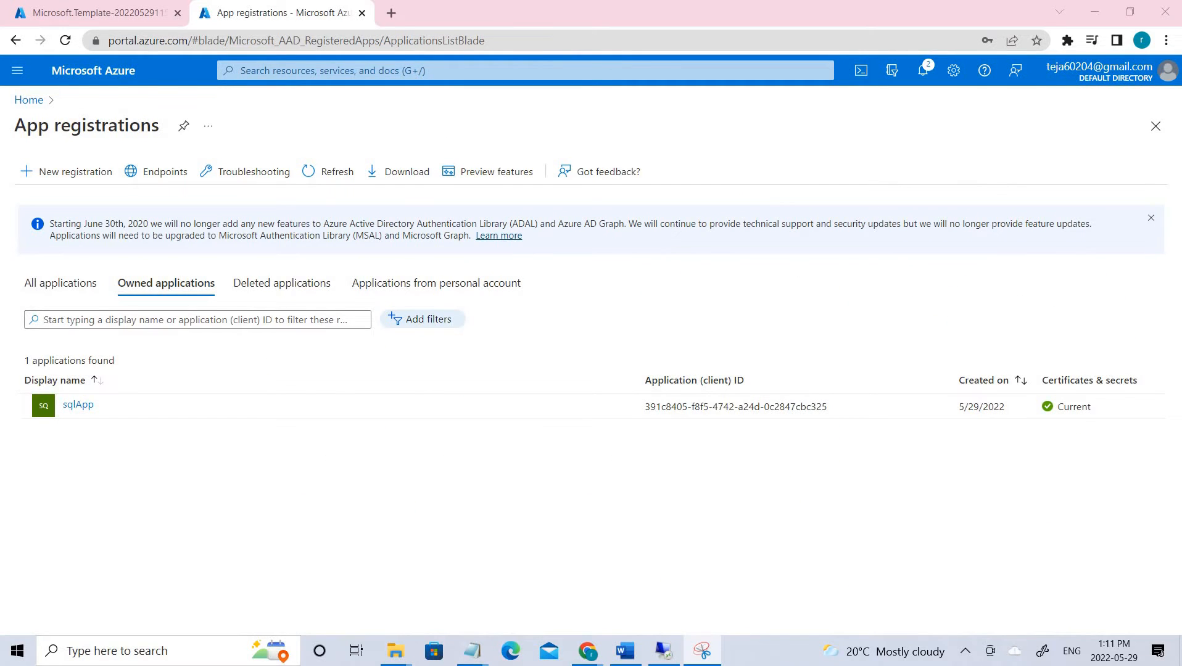
pyautogui.hotkey('alt', 'Tab')
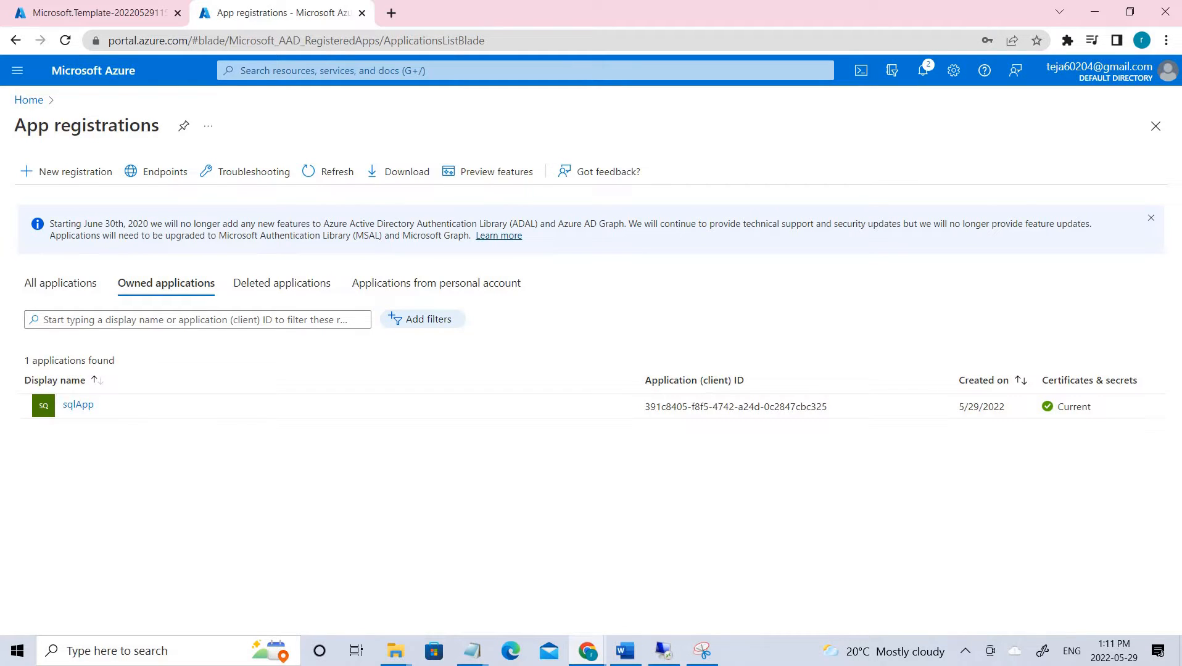
# - Start a new app registration named sqlApp
pyautogui.click(45, 171)
pyautogui.click(65, 229)
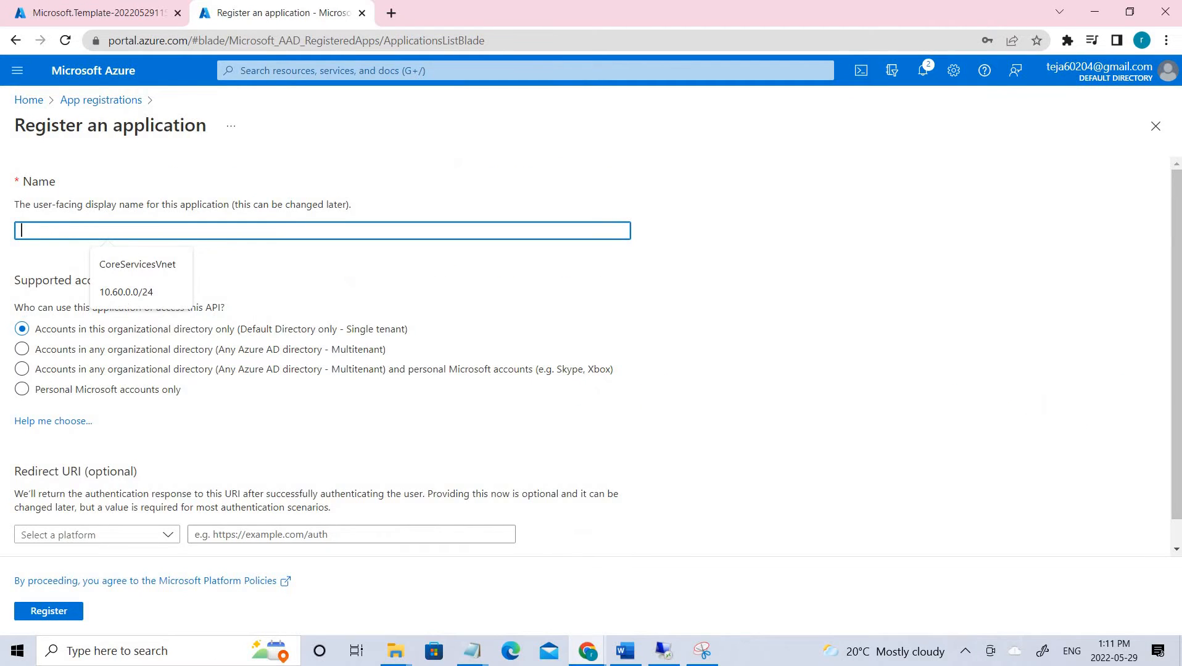
pyautogui.hotkey('alt', 'Tab')
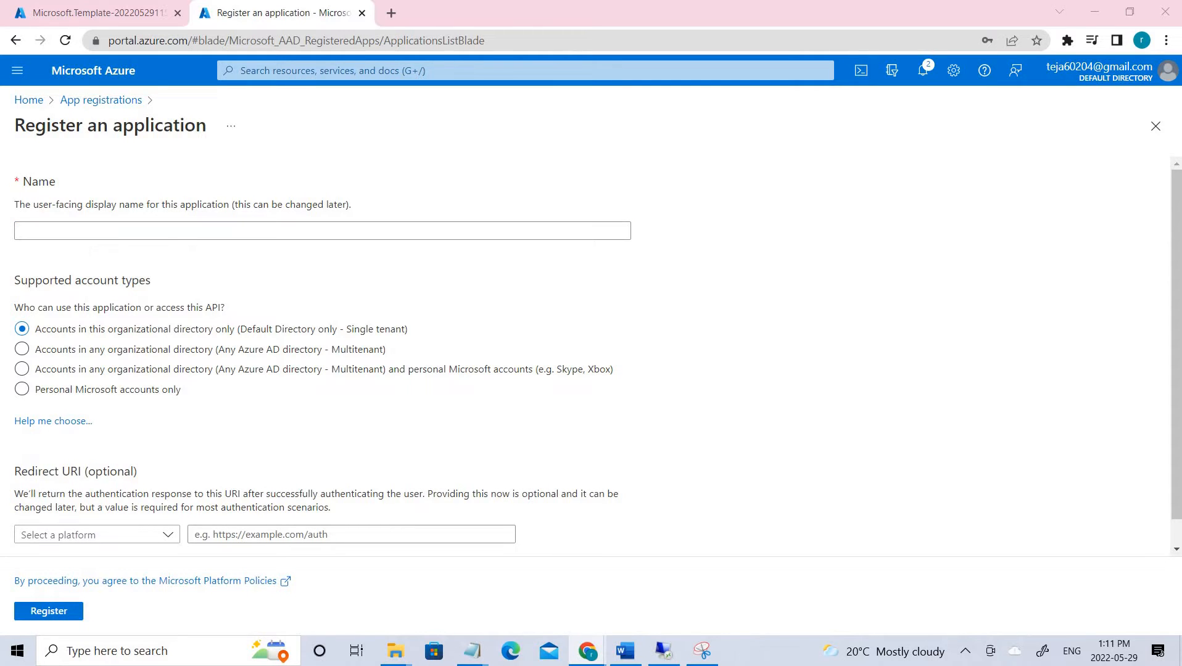
pyautogui.click(311, 238)
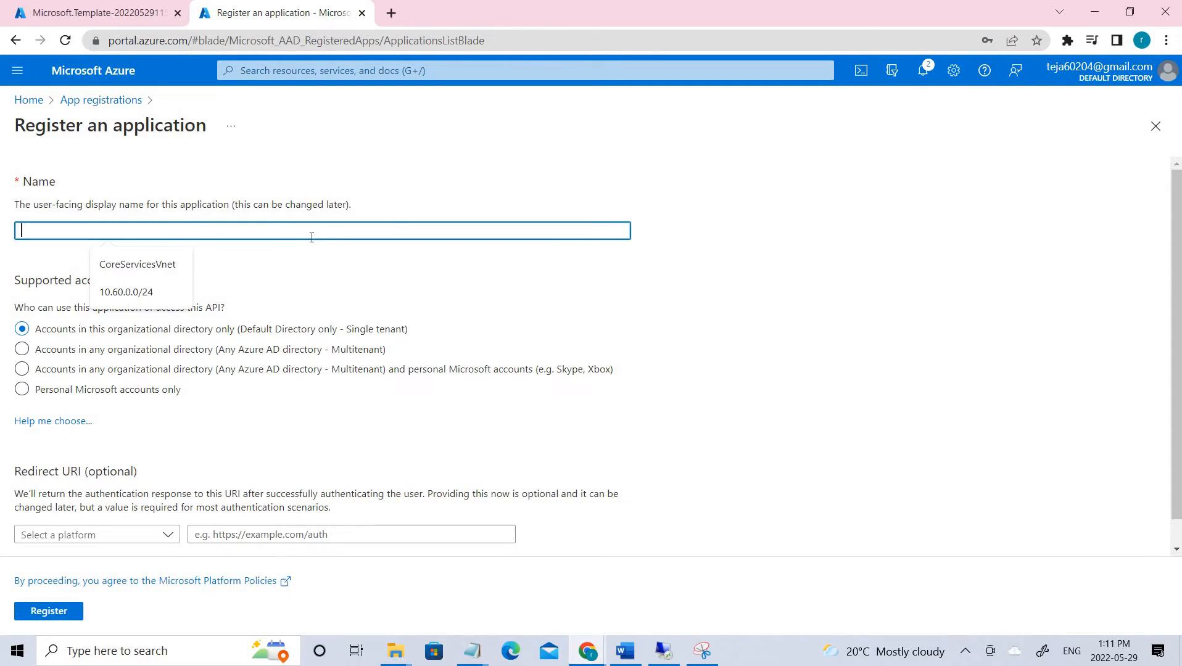
pyautogui.hotkey('ctrl', 'v')
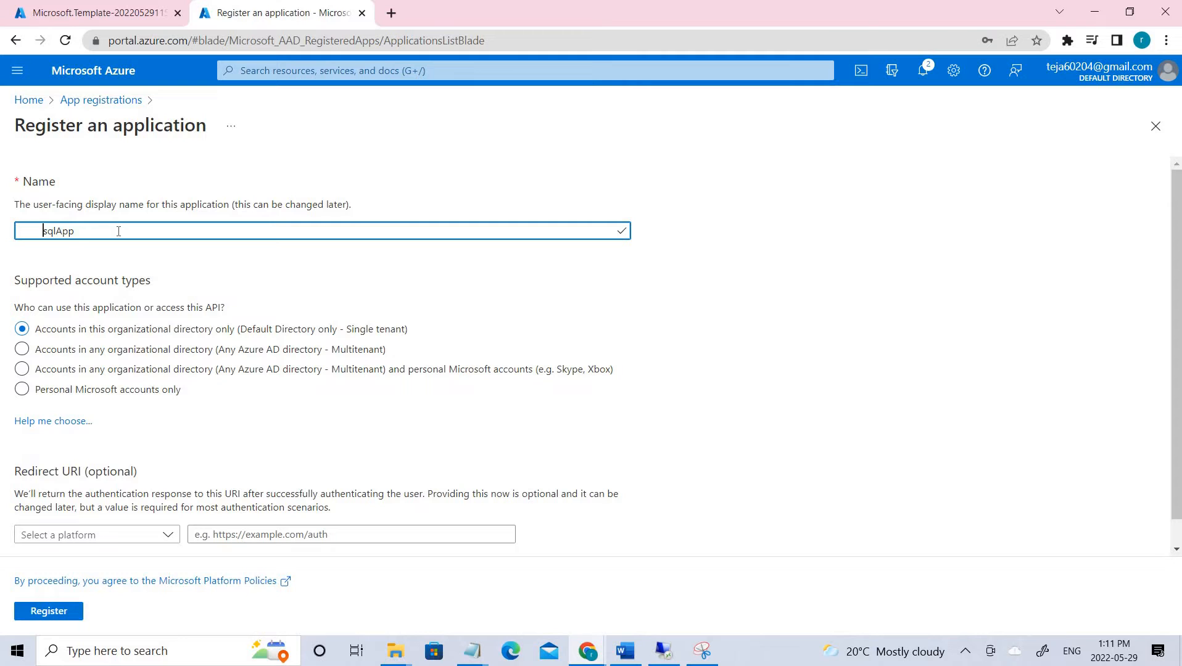
pyautogui.press('BackSpace')
pyautogui.press('BackSpace')
pyautogui.press('BackSpace')
pyautogui.press('BackSpace')
pyautogui.press('BackSpace')
pyautogui.press('BackSpace')
pyautogui.press('BackSpace')
pyautogui.press('BackSpace')
pyautogui.scroll(-1, 216, 456)
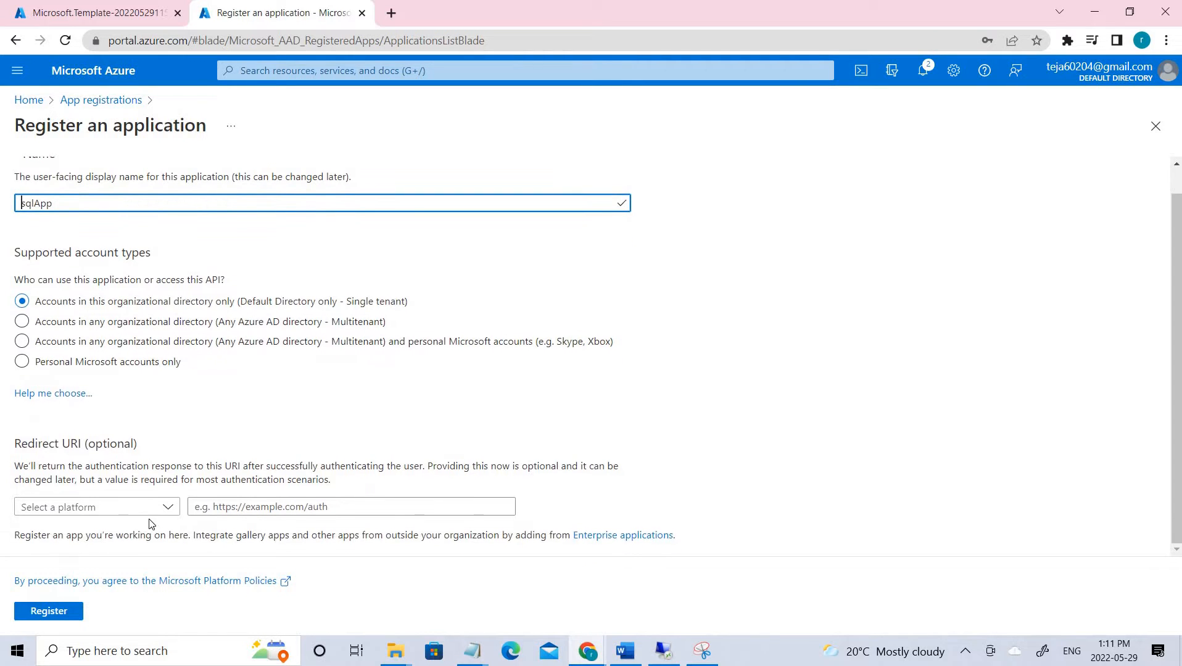
pyautogui.click(150, 511)
pyautogui.click(105, 550)
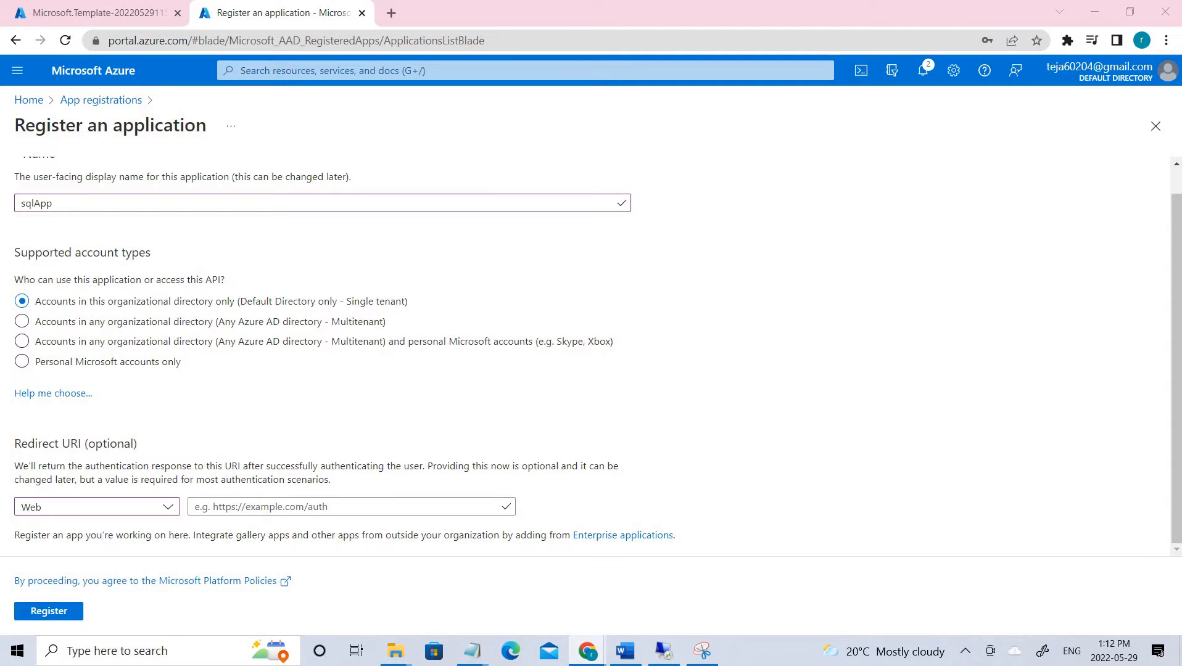
pyautogui.click(342, 508)
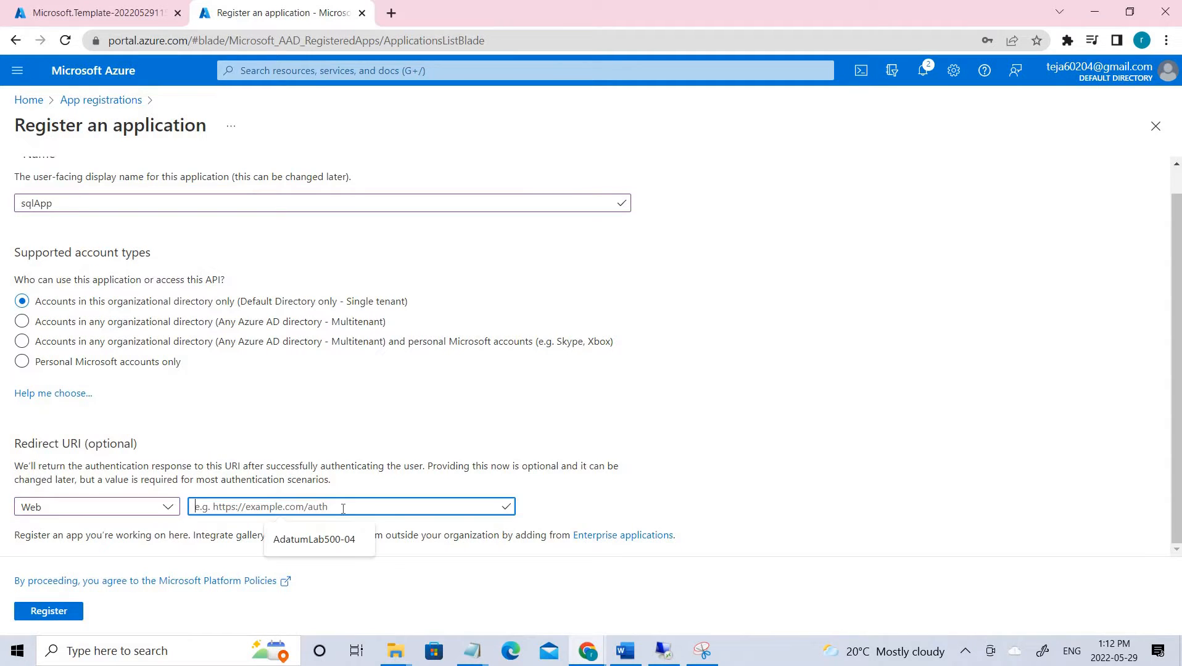
pyautogui.hotkey('ctrl', 'v')
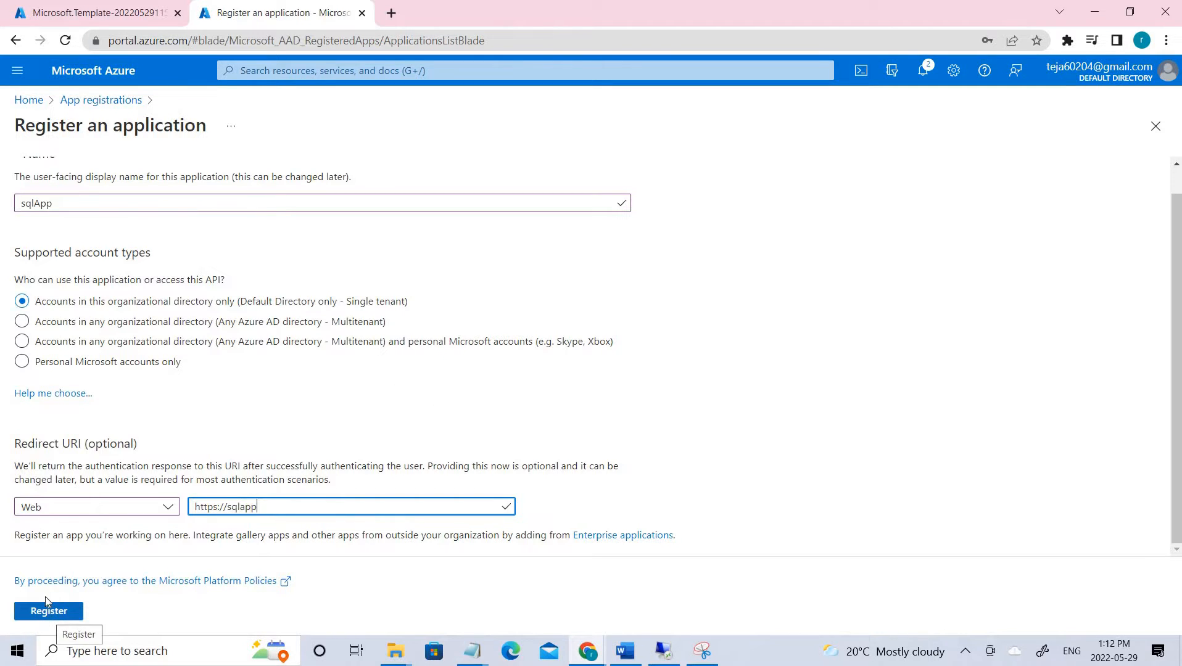
pyautogui.click(93, 101)
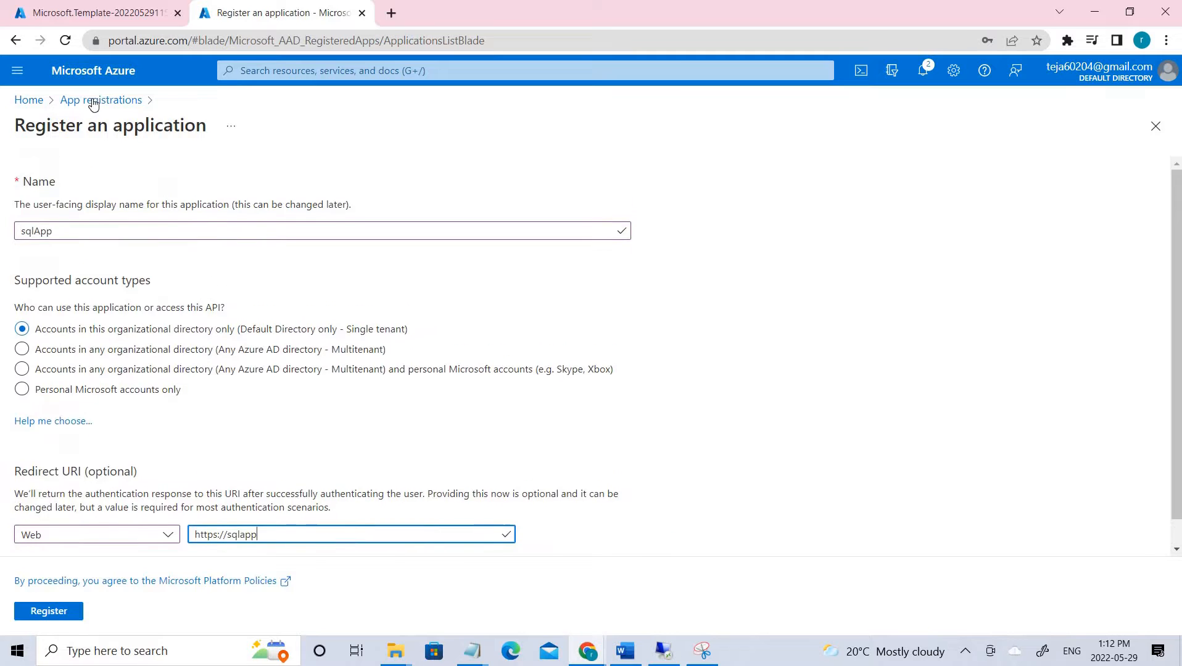
pyautogui.click(656, 132)
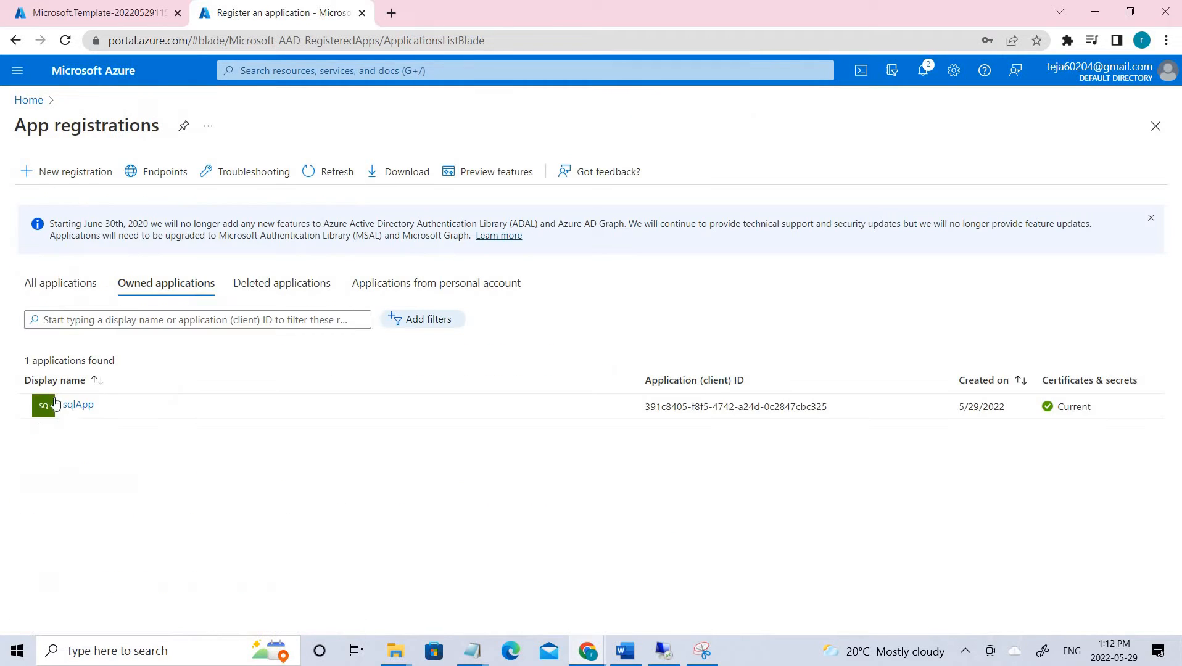
# - Open sqlApp, copy its Application (client) ID, and go to Certificates & secrets
pyautogui.click(78, 406)
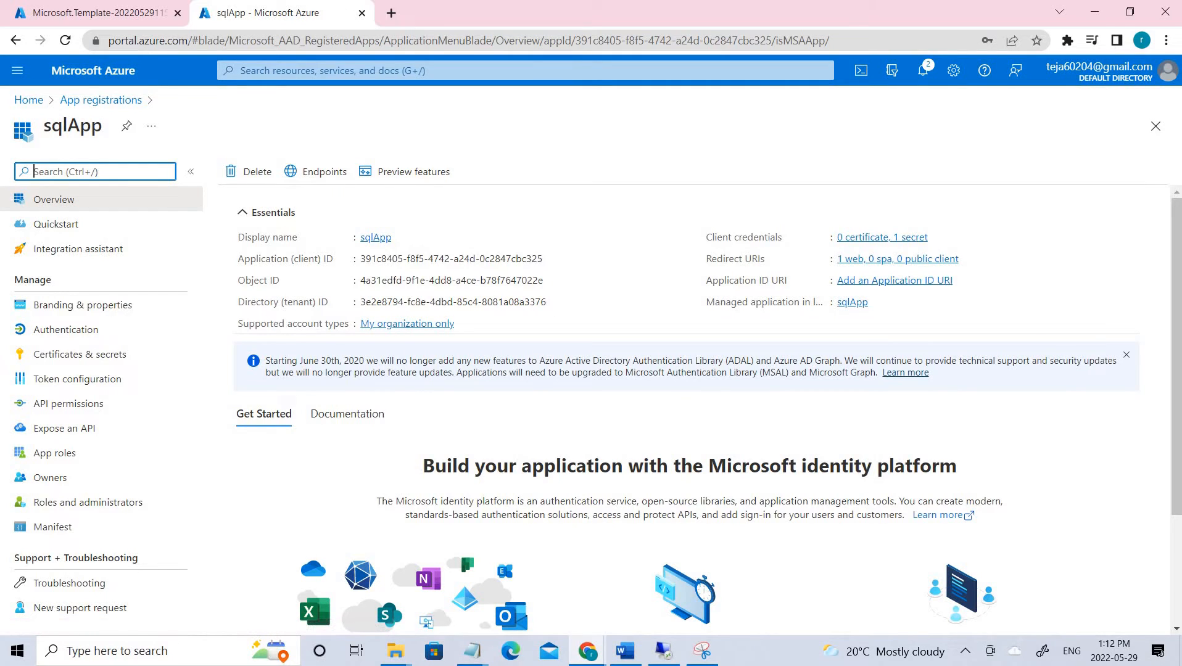
pyautogui.moveTo(308, 259); pyautogui.dragTo(542, 262)
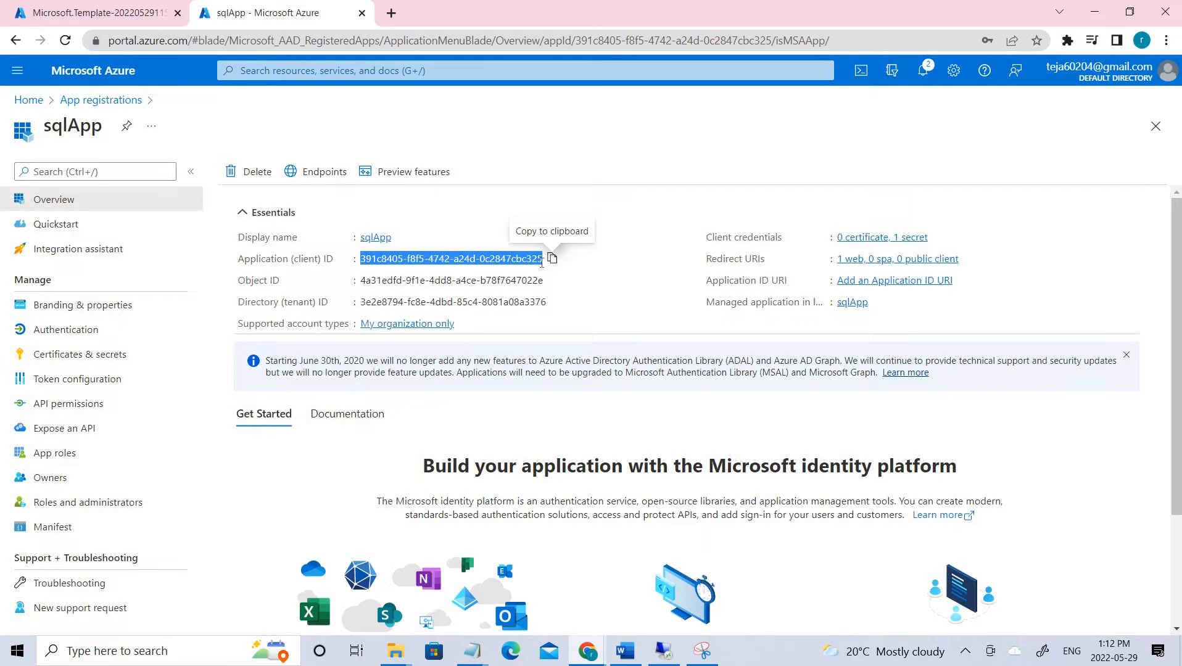
pyautogui.click(362, 261)
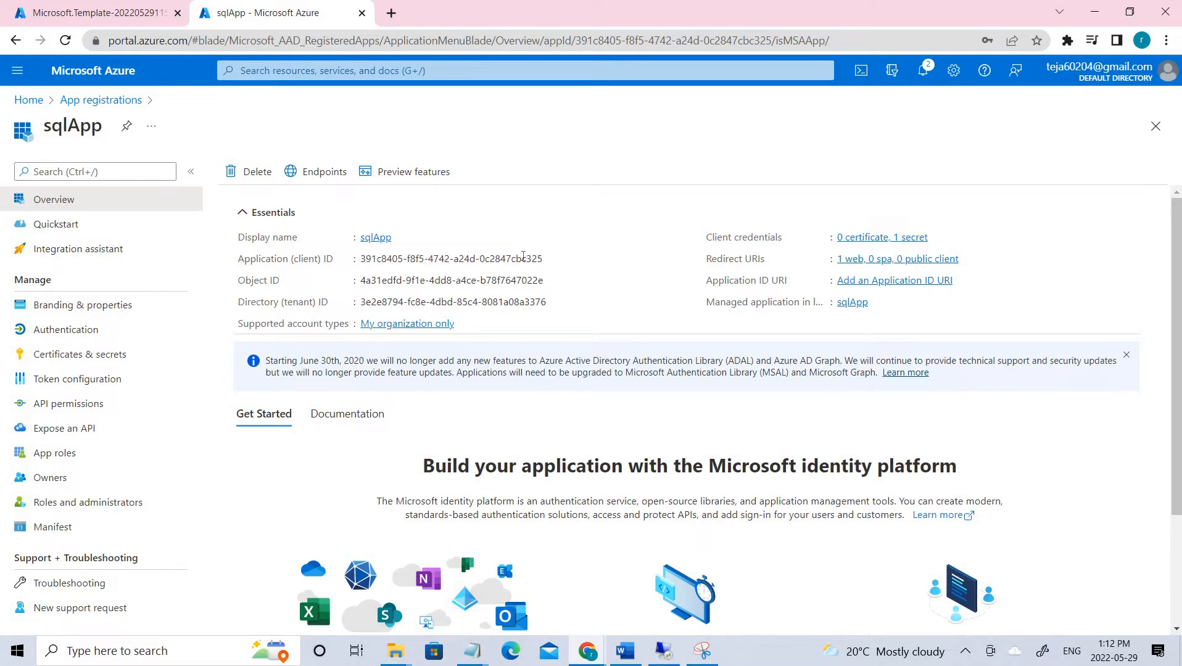
pyautogui.moveTo(361, 259); pyautogui.dragTo(537, 259)
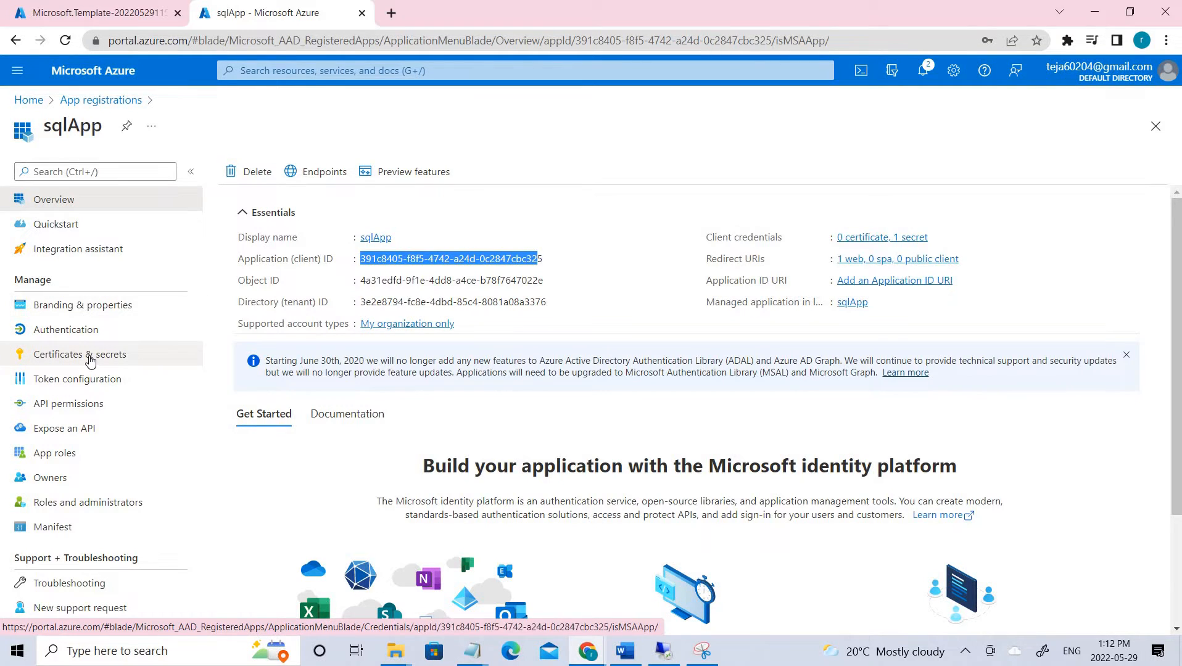
pyautogui.click(90, 360)
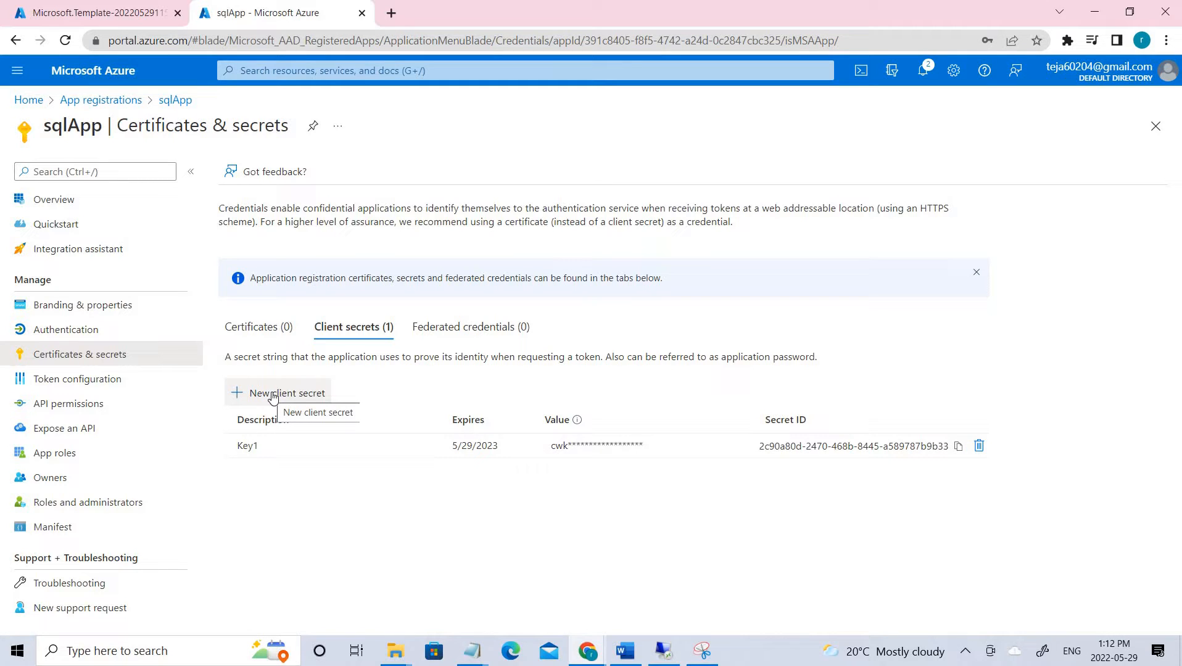
# - Cancel a new client secret, select the Key1 secret value, and bring up the lab diagram
pyautogui.click(273, 395)
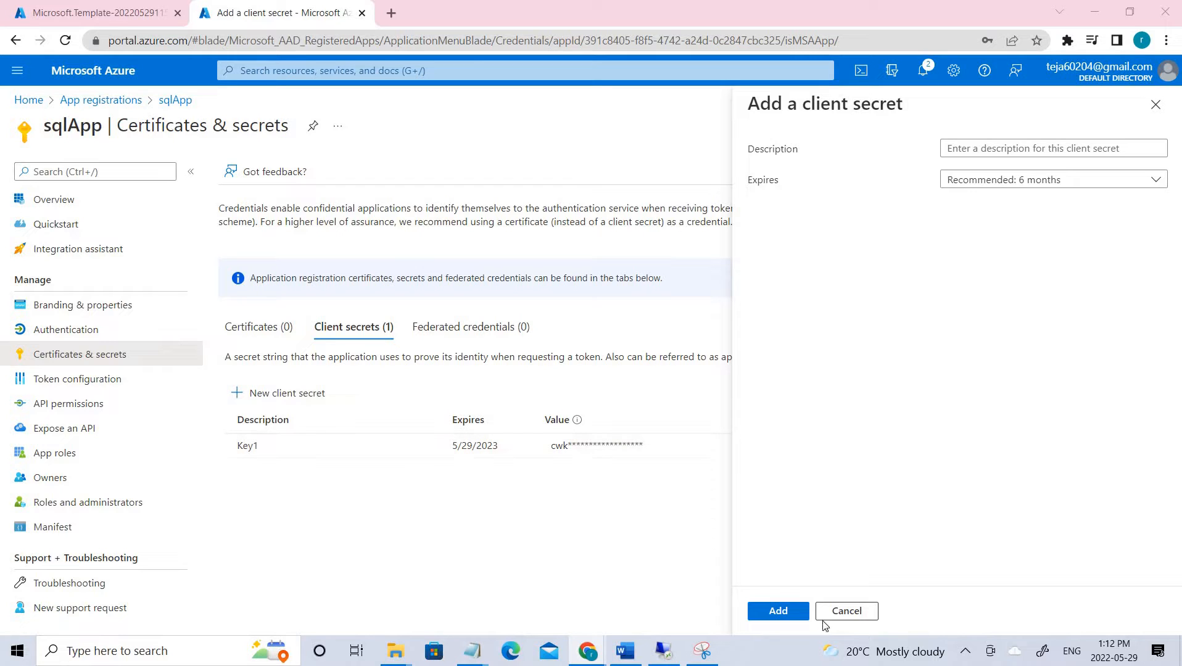
pyautogui.click(848, 612)
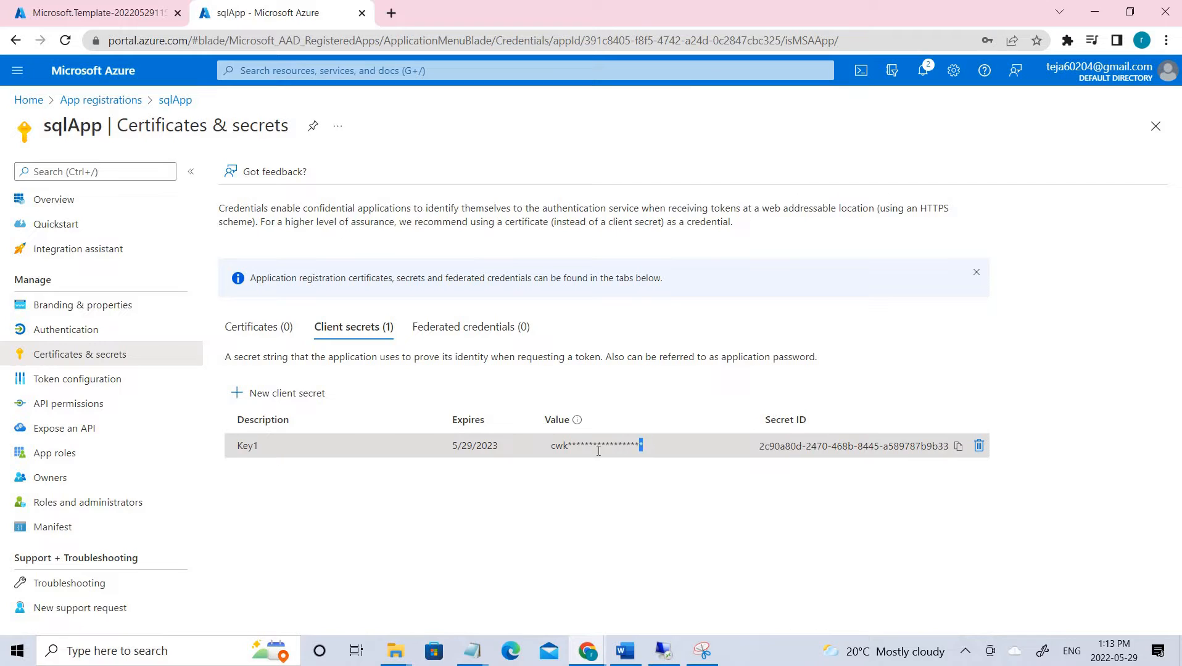
pyautogui.moveTo(598, 451); pyautogui.dragTo(545, 458)
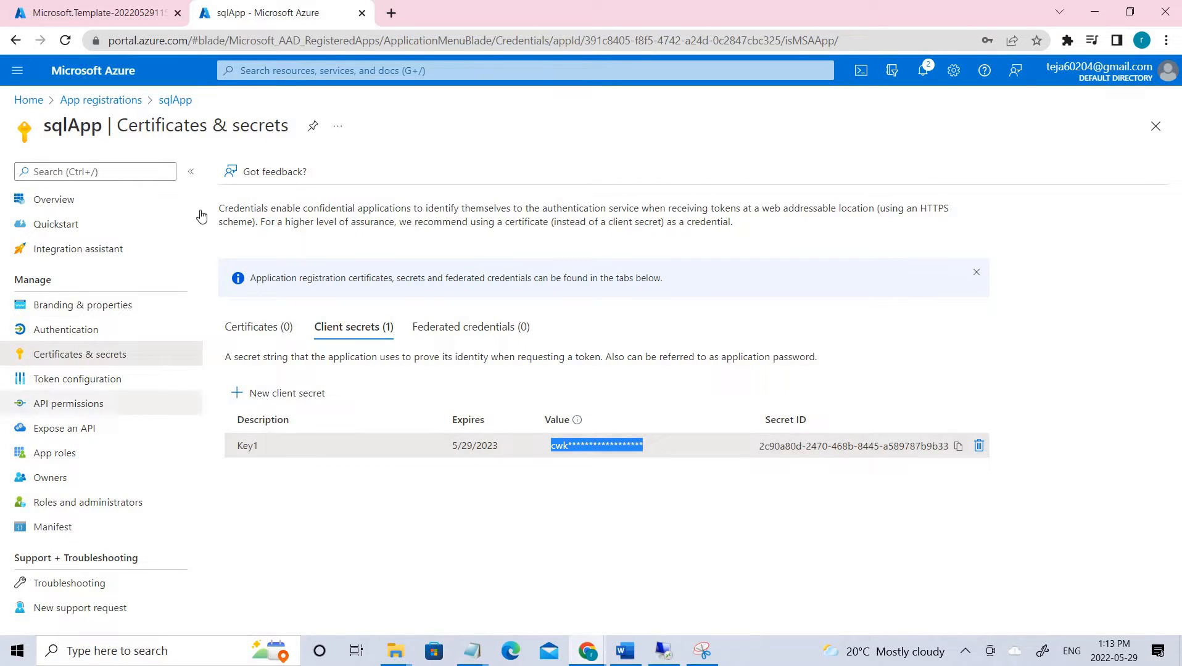
pyautogui.click(602, 447)
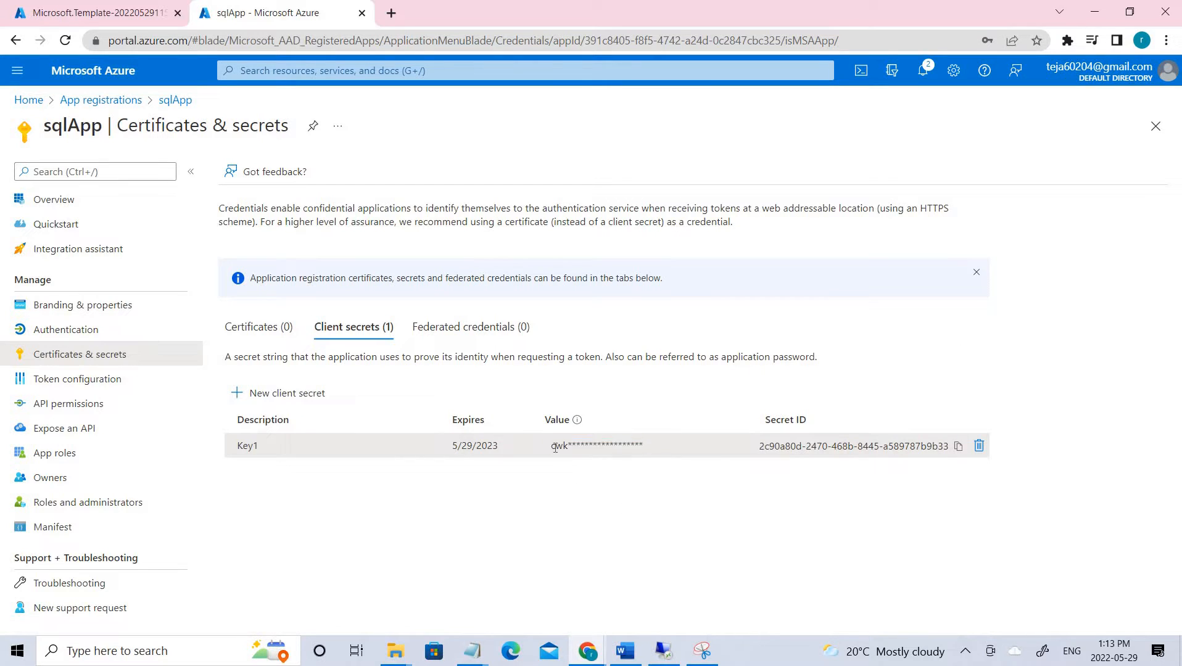
pyautogui.doubleClick(602, 448)
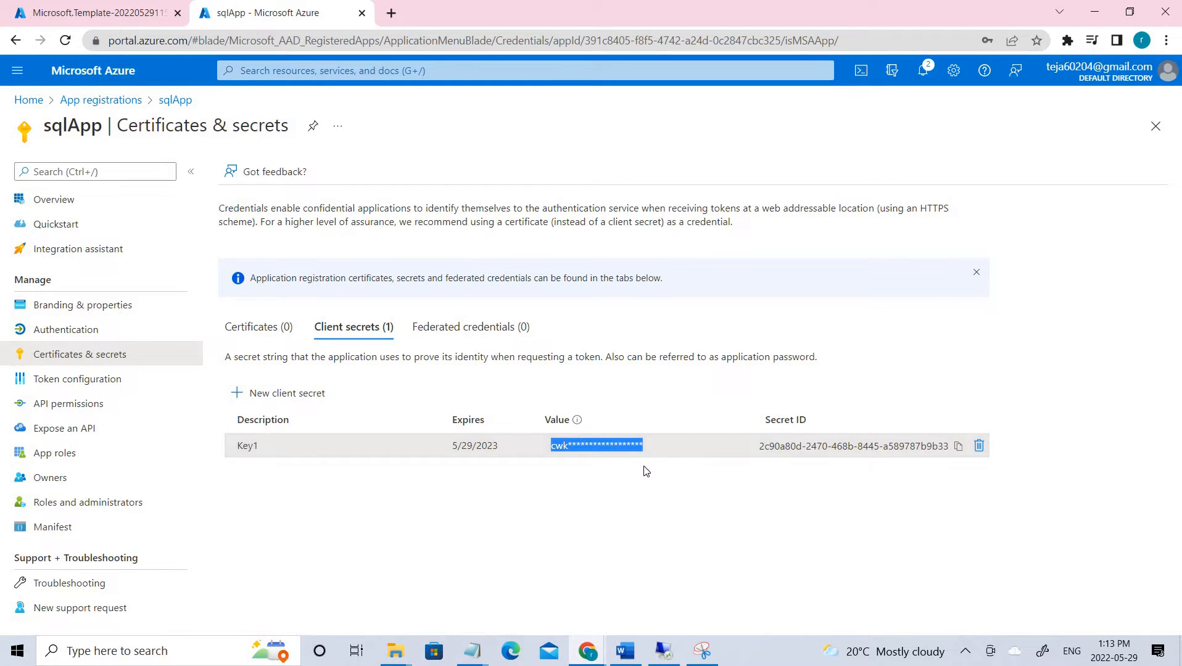
pyautogui.moveTo(546, 446); pyautogui.dragTo(887, 540)
pyautogui.click(544, 447)
pyautogui.click(702, 651)
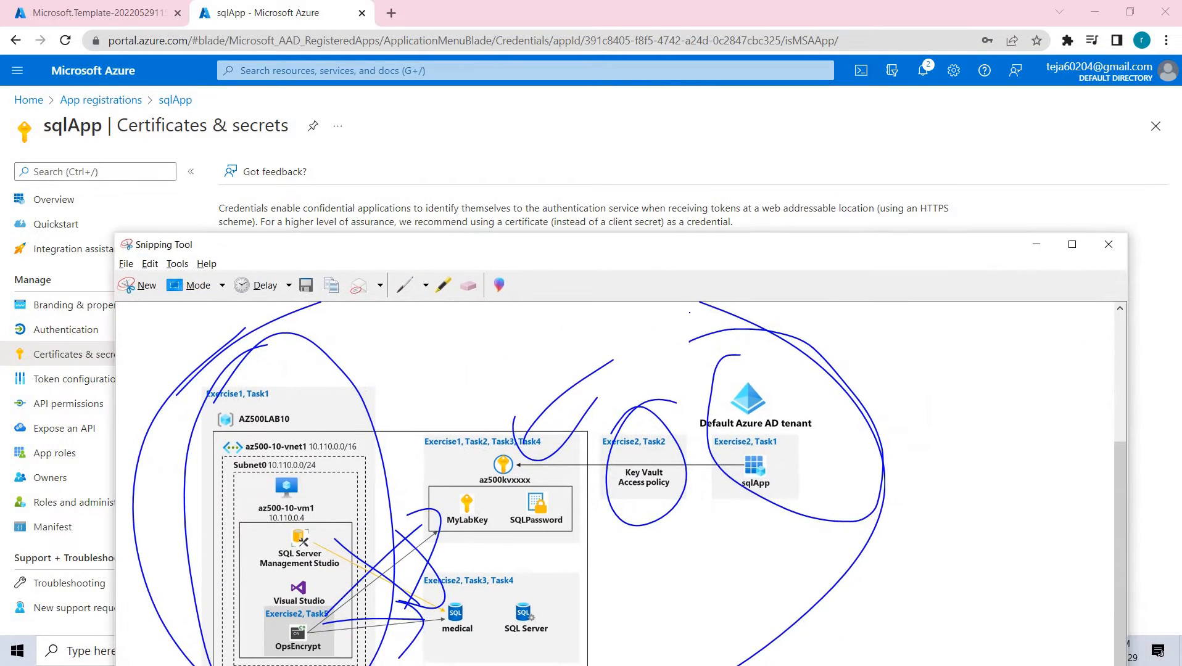
# - Circle the Key Vault access policy step on the lab diagram and minimize it
pyautogui.moveTo(642, 303); pyautogui.dragTo(637, 442)
pyautogui.moveTo(611, 395); pyautogui.dragTo(638, 439)
pyautogui.moveTo(695, 341); pyautogui.dragTo(638, 441)
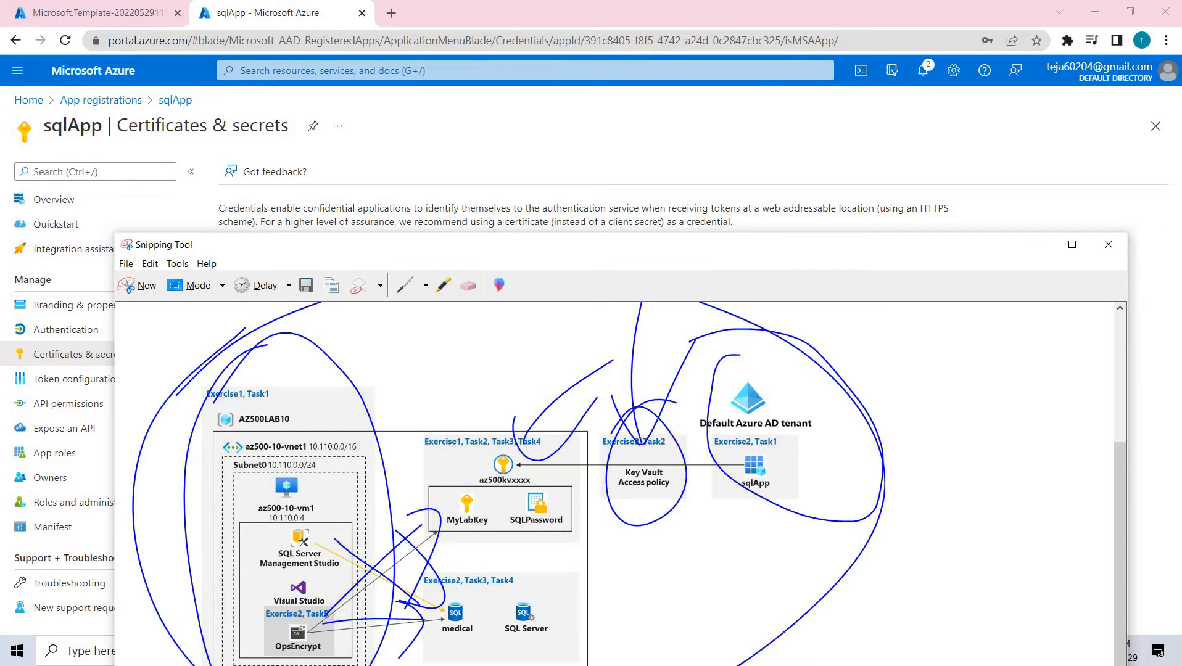
pyautogui.click(1037, 245)
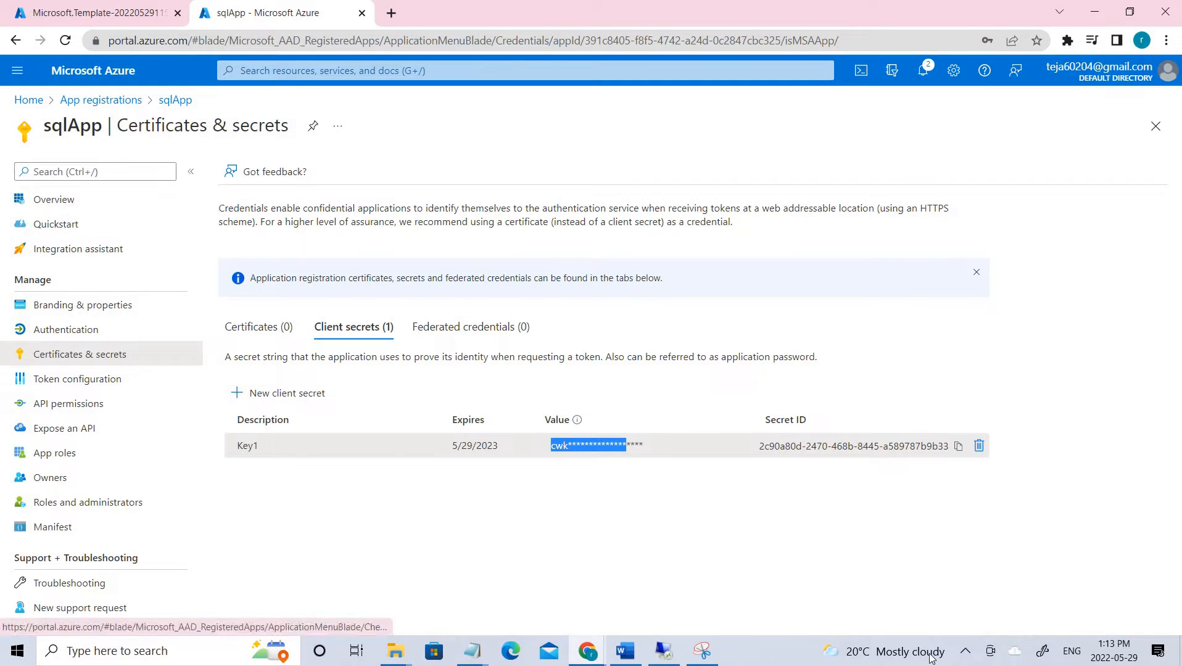
# - Review the Set-AZKeyVaultAccessPolicy screenshot in the Word notes and move Word aside
pyautogui.click(624, 651)
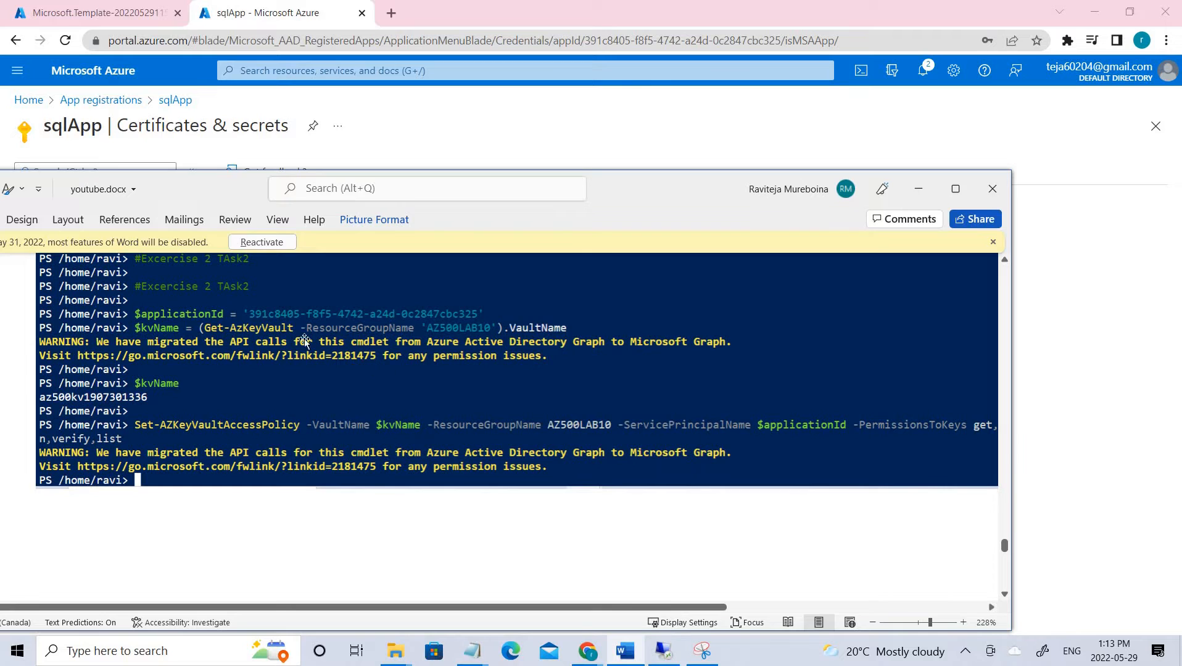
pyautogui.click(309, 313)
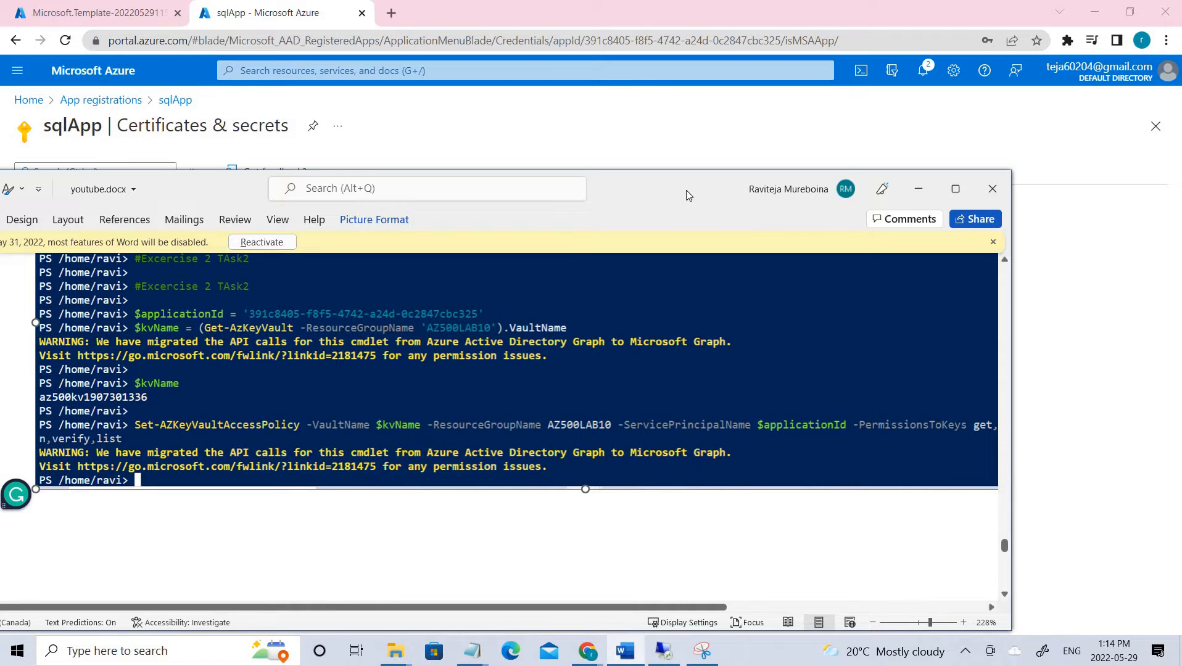
pyautogui.moveTo(686, 191); pyautogui.dragTo(1181, 256)
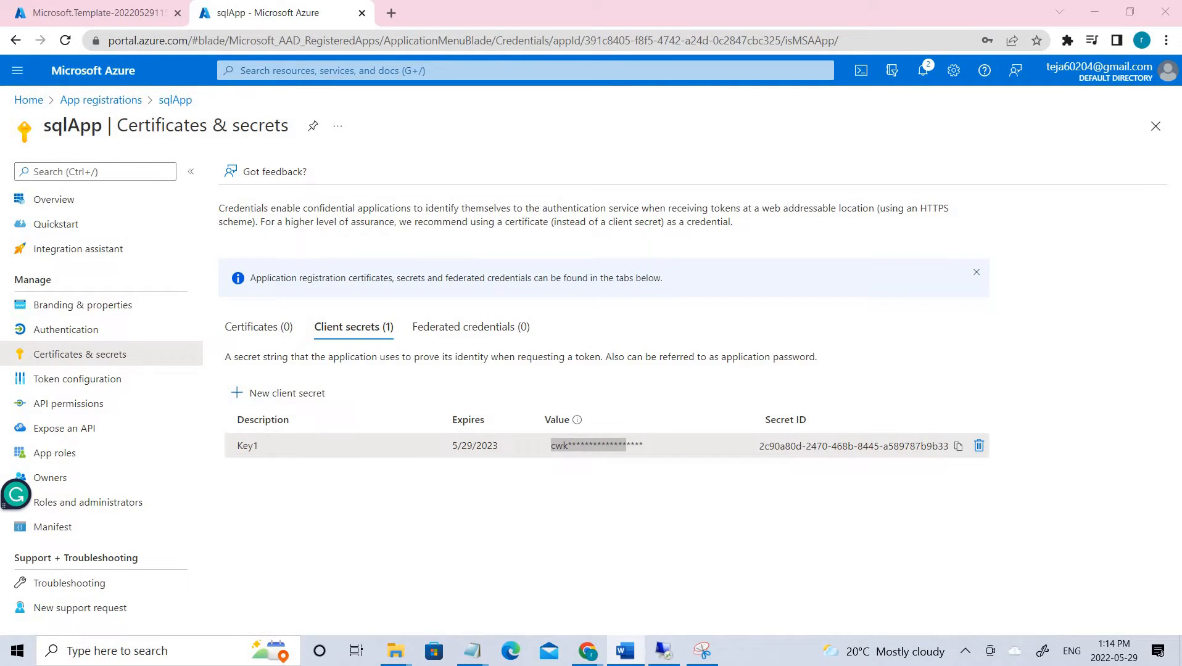
# - From Home, search 'sq' and open the medical database under SQL databases
pyautogui.hotkey('alt', 'Tab')
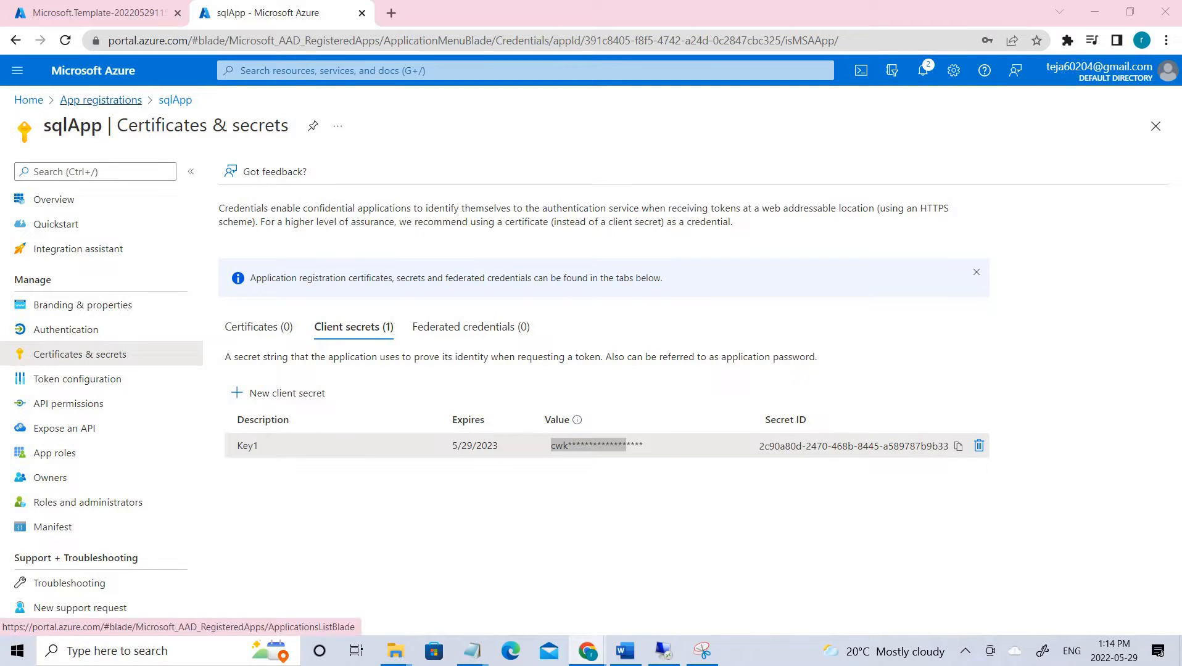
pyautogui.click(28, 100)
pyautogui.click(305, 67)
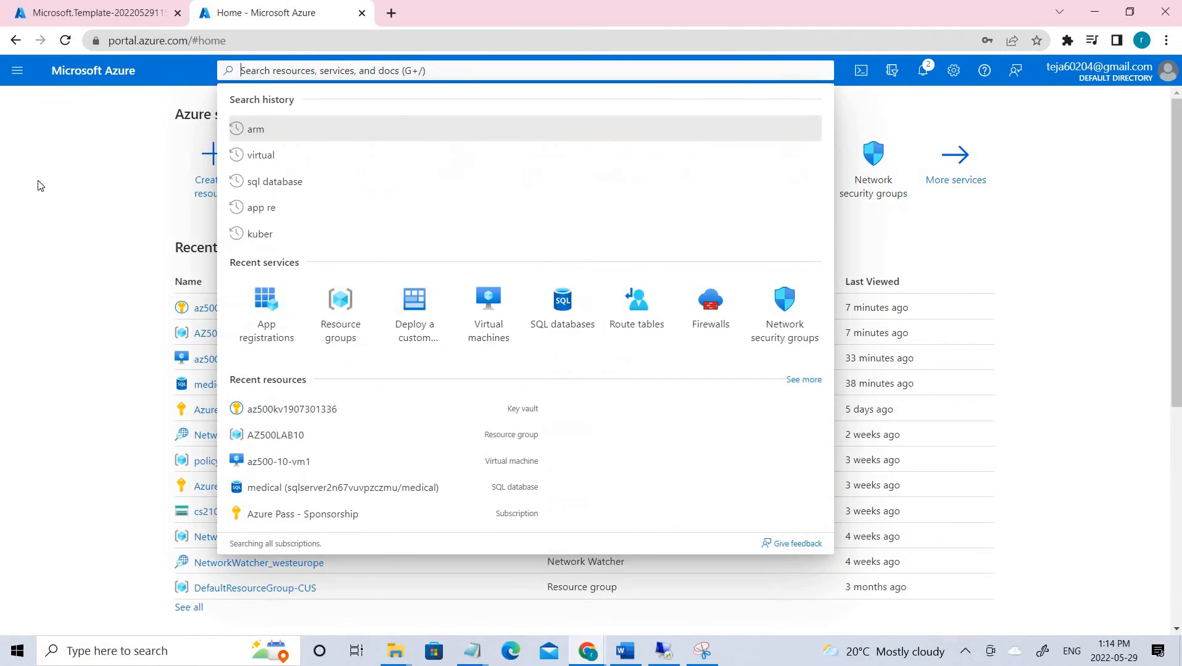
pyautogui.click(78, 216)
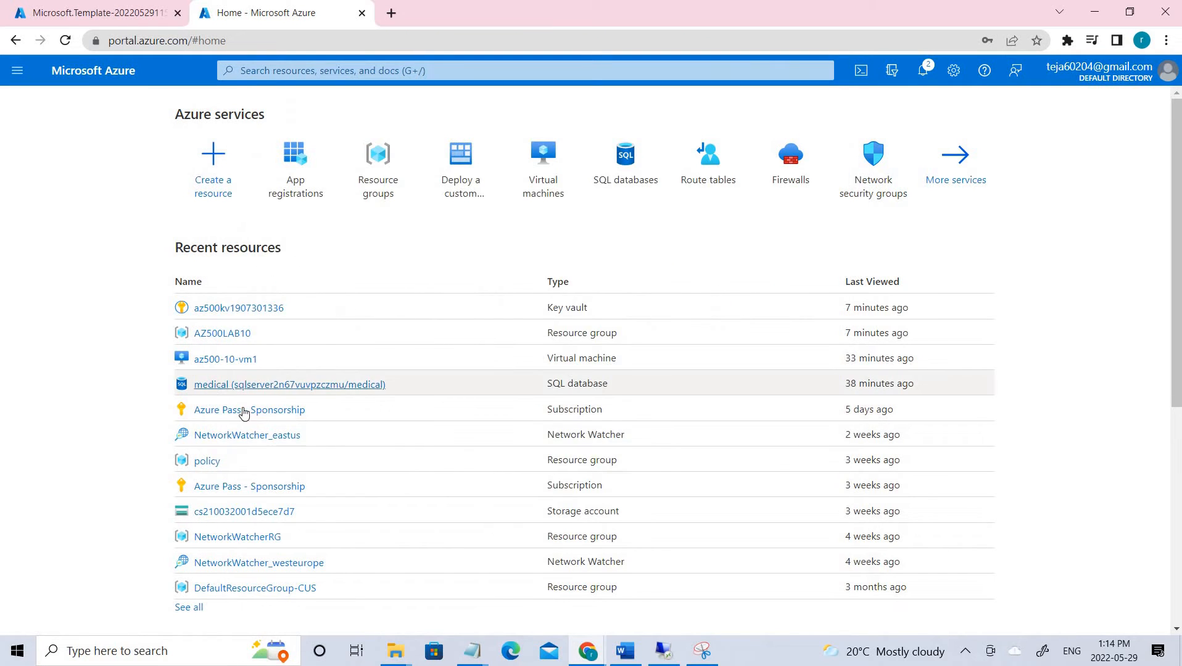
pyautogui.click(349, 72)
pyautogui.write('sql')
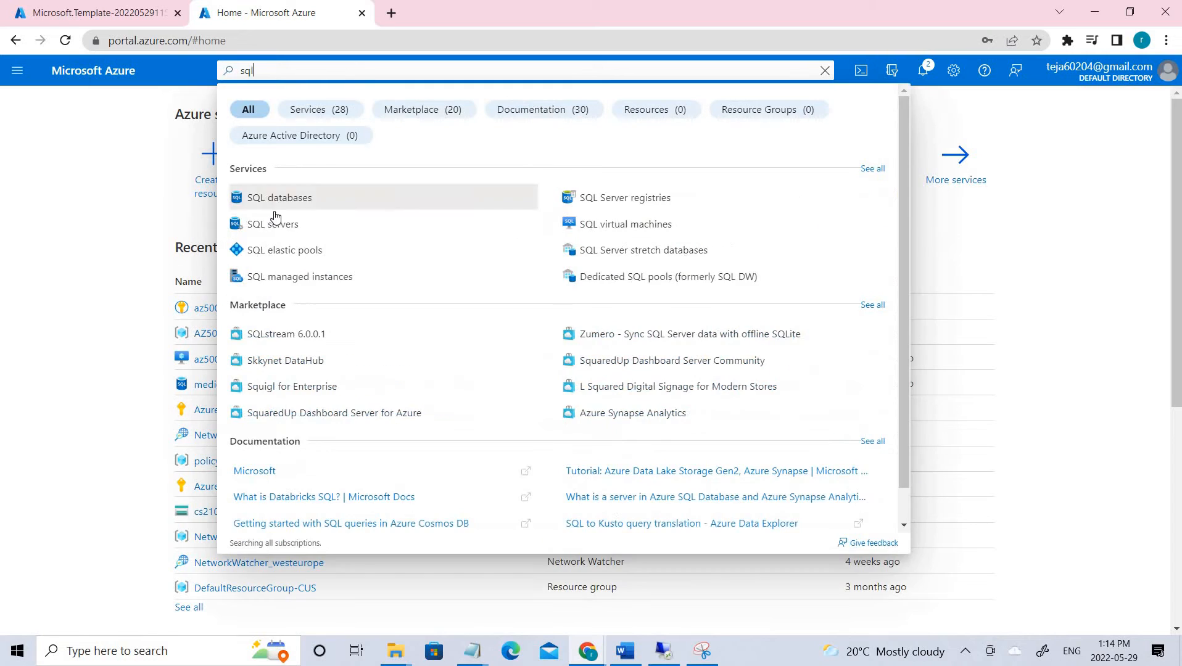
pyautogui.click(275, 197)
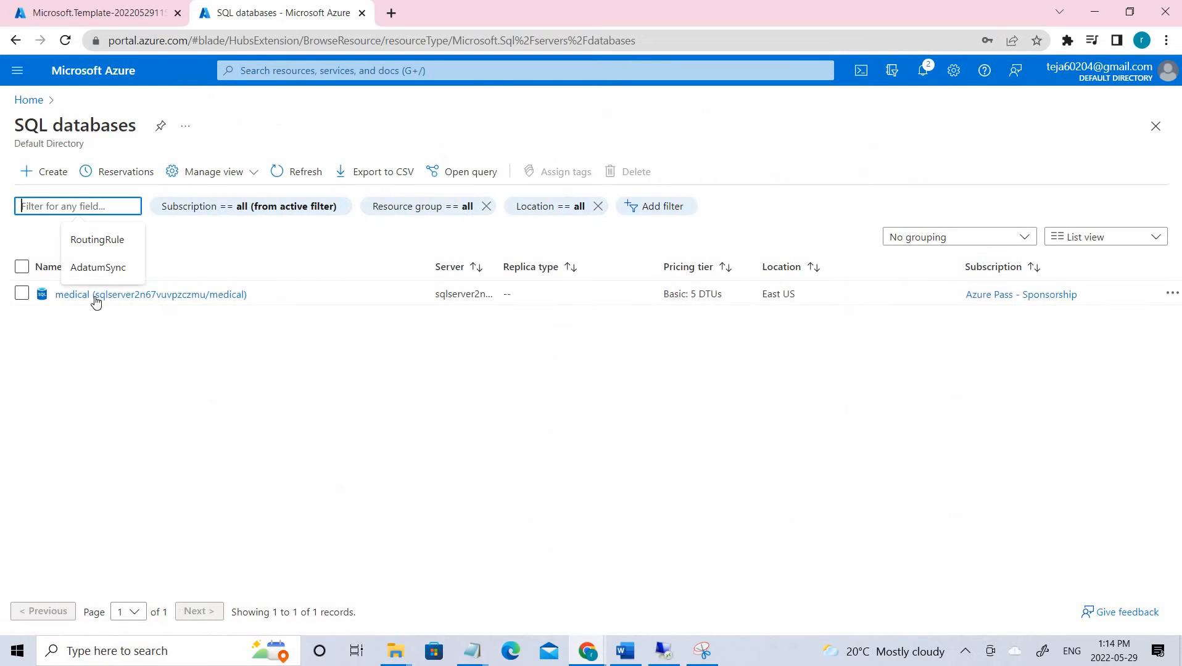
pyautogui.click(235, 299)
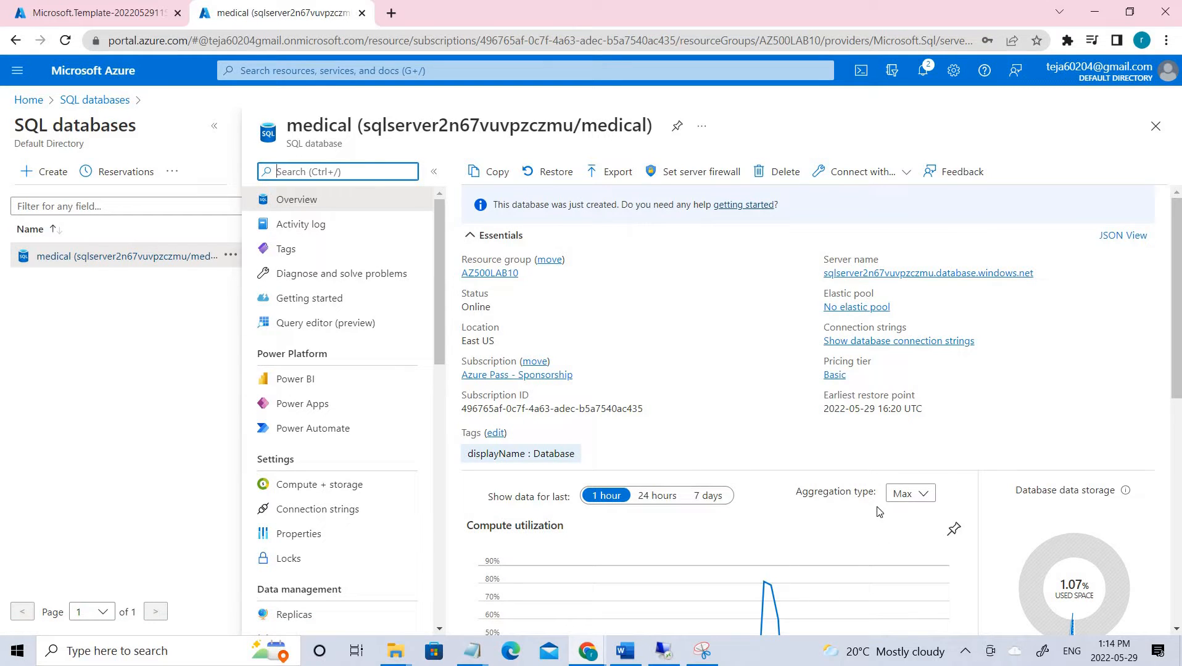
# - Show the medical database's ADO.NET connection string and select its {your_password} placeholder
pyautogui.click(337, 518)
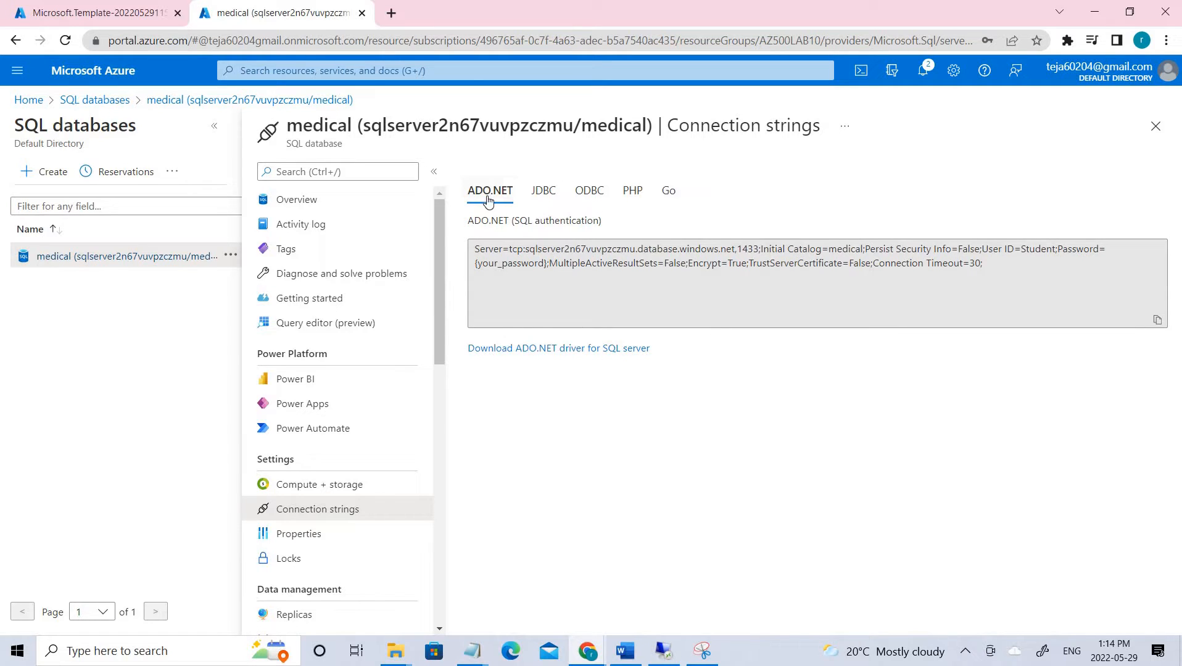
pyautogui.click(735, 253)
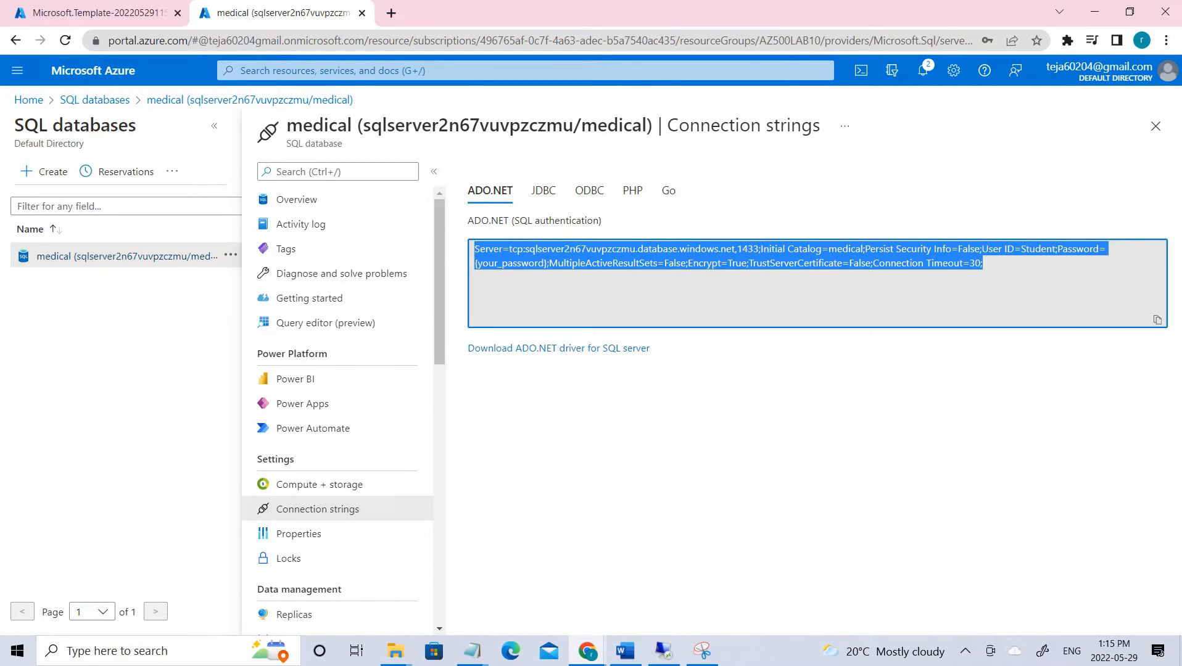
pyautogui.click(553, 271)
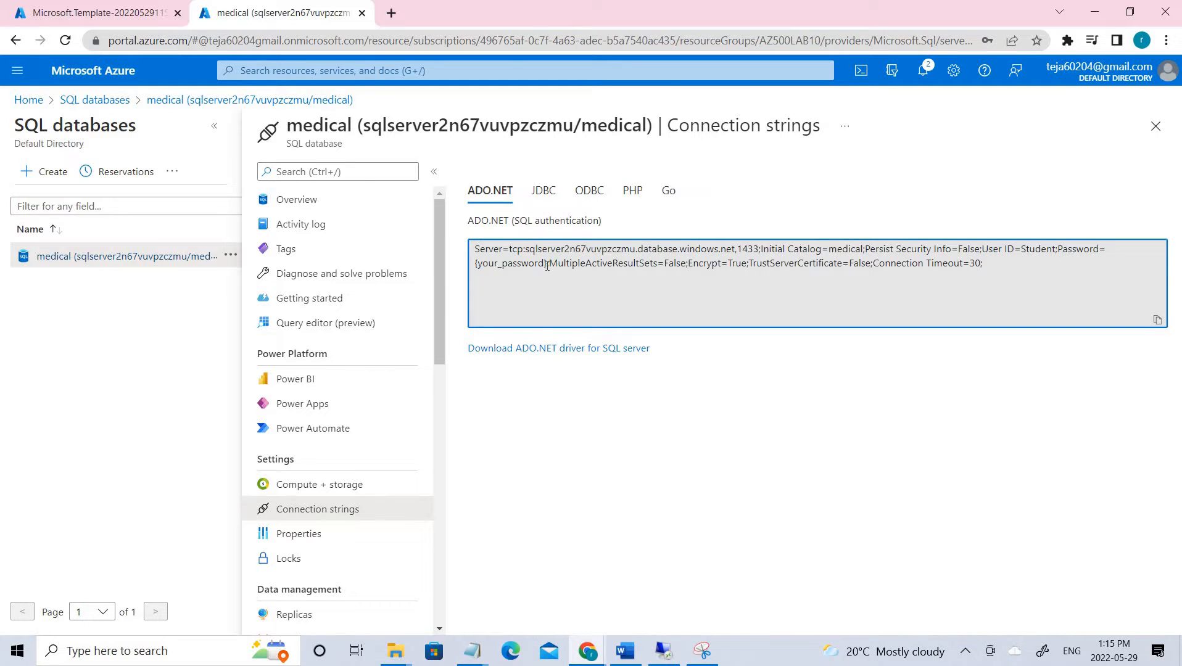
pyautogui.moveTo(547, 264); pyautogui.dragTo(472, 266)
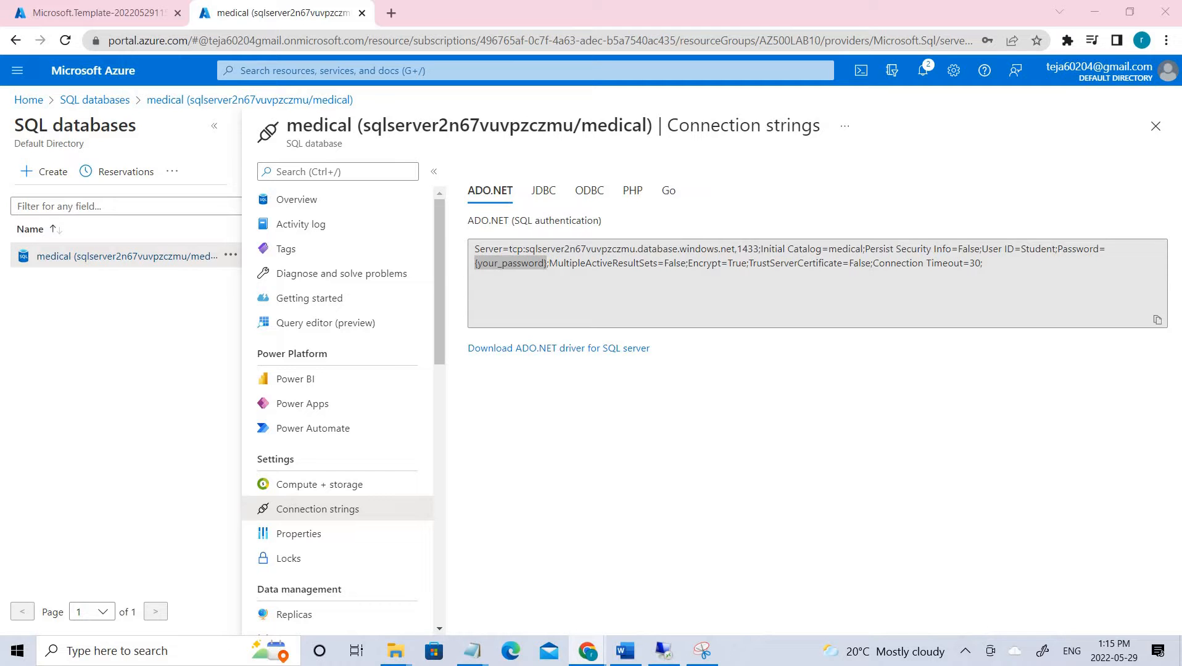
pyautogui.click(93, 99)
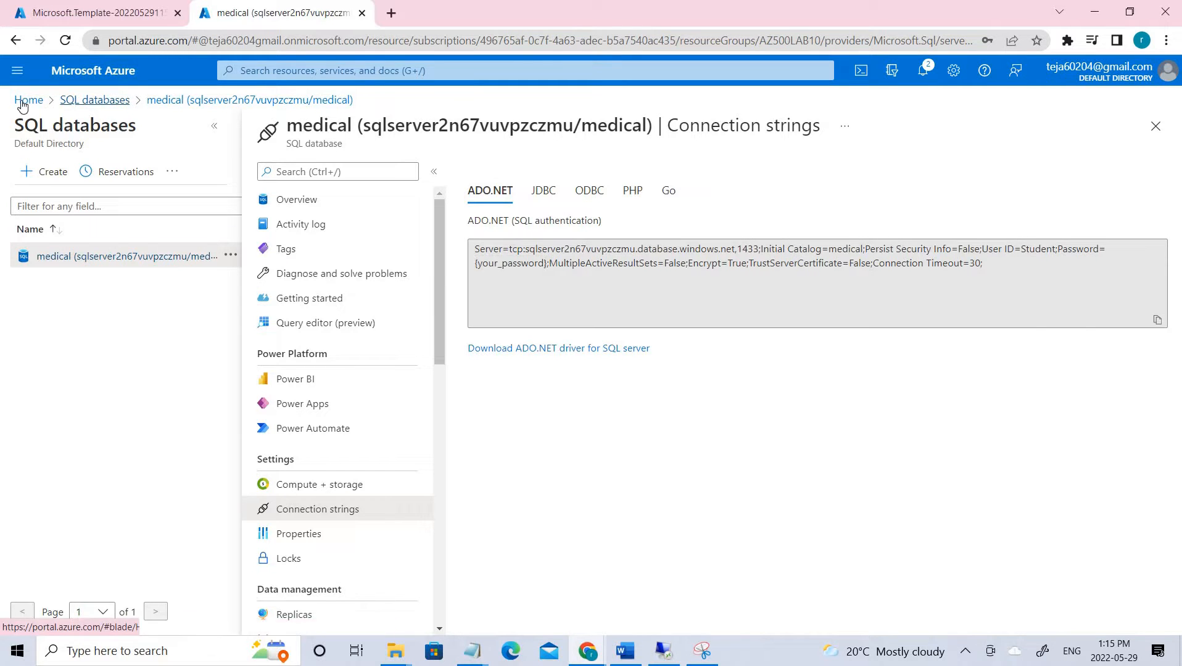
pyautogui.click(27, 101)
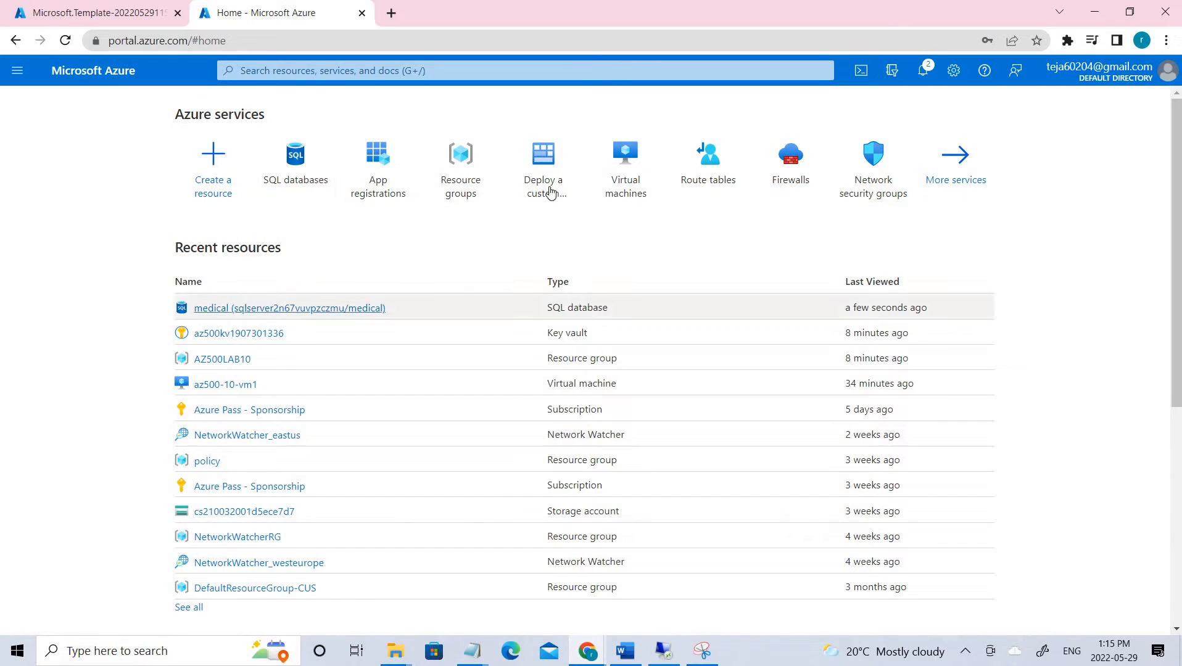
pyautogui.click(635, 188)
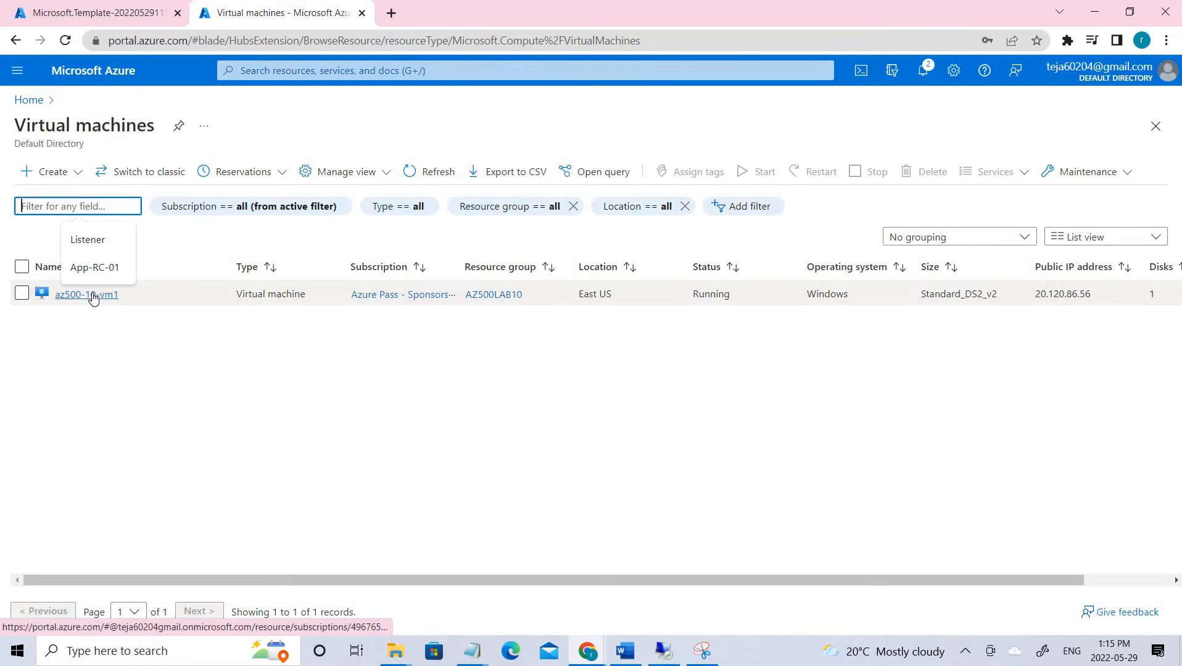
pyautogui.click(92, 295)
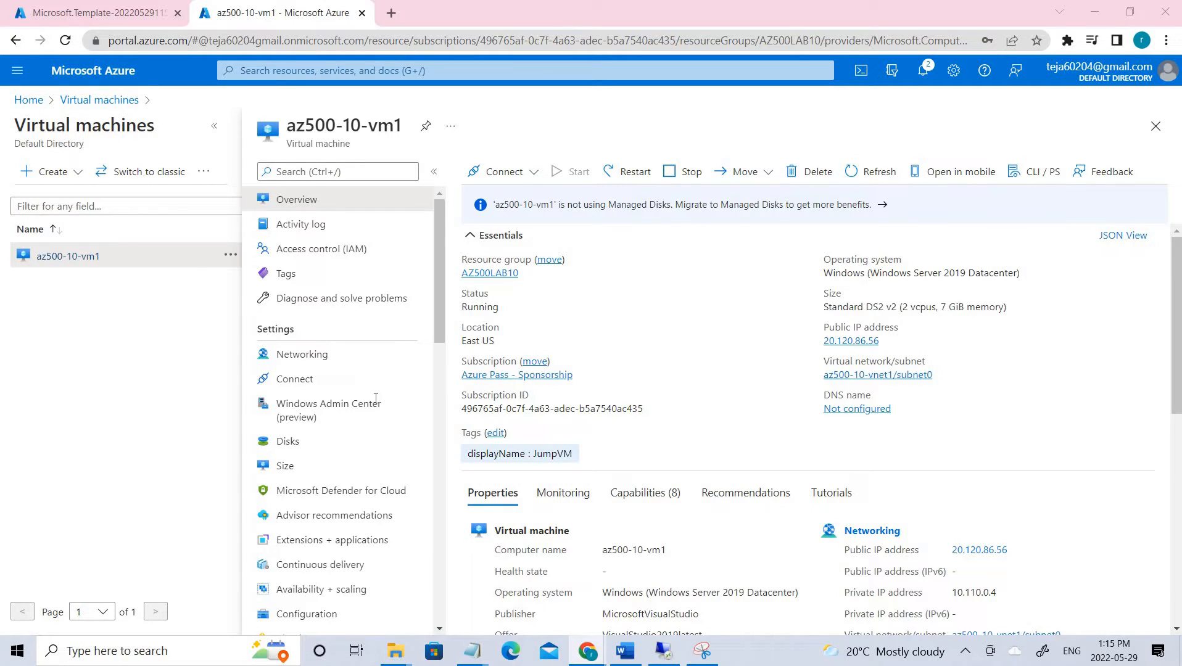
pyautogui.click(39, 107)
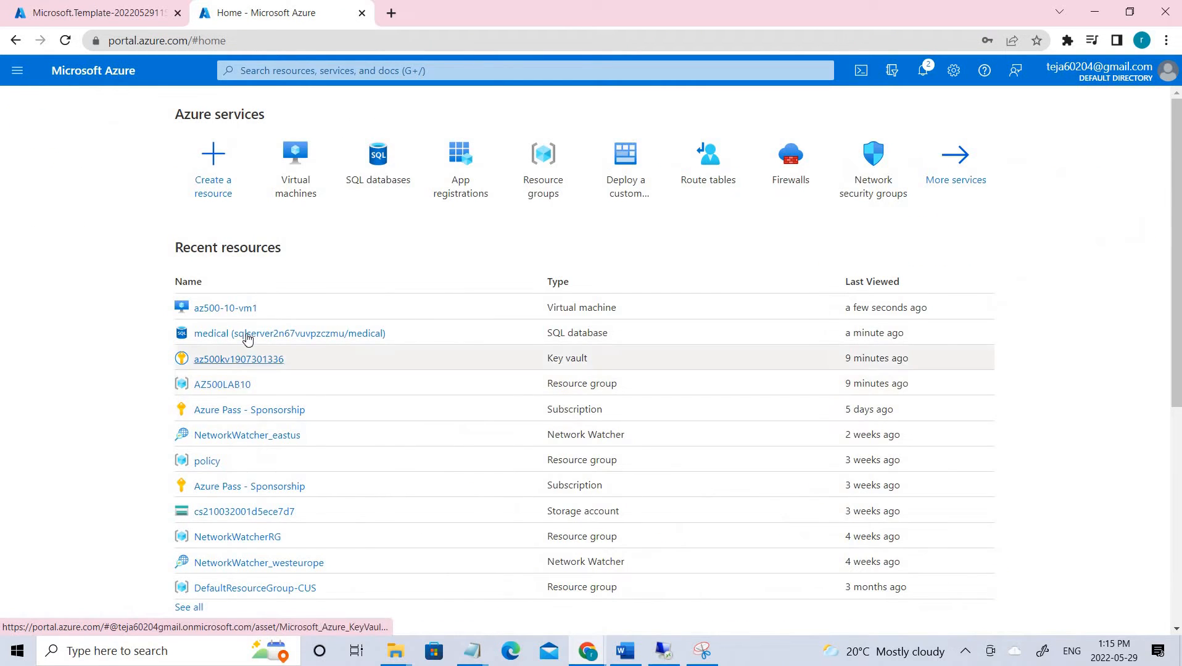
pyautogui.click(247, 335)
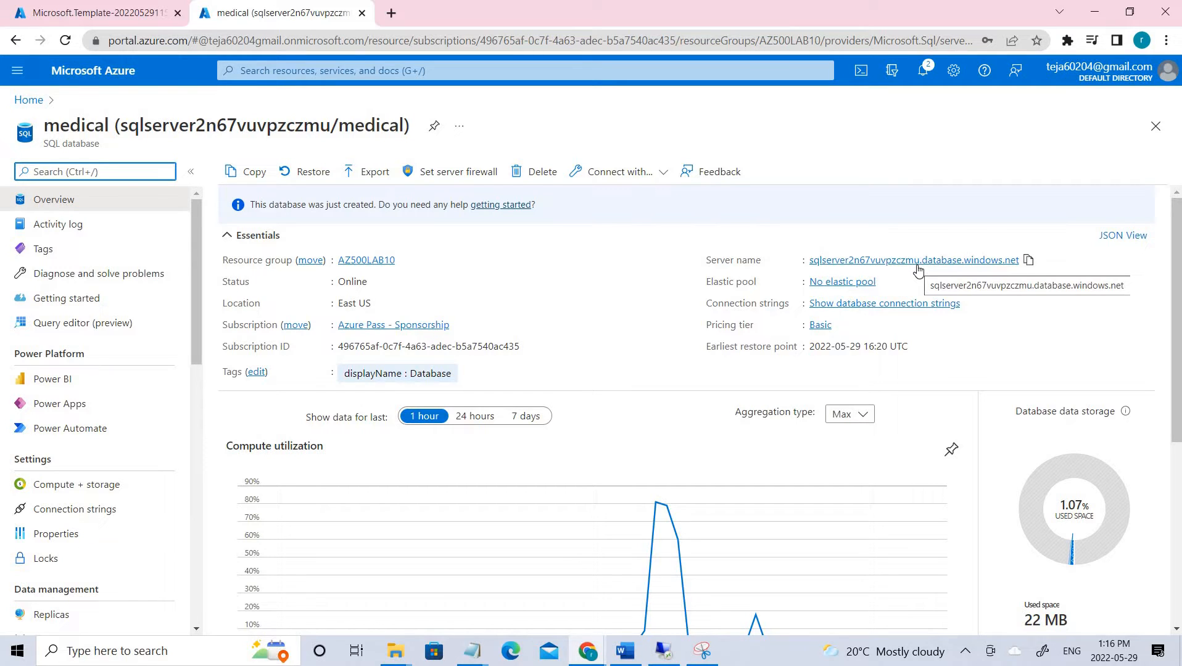
pyautogui.click(454, 172)
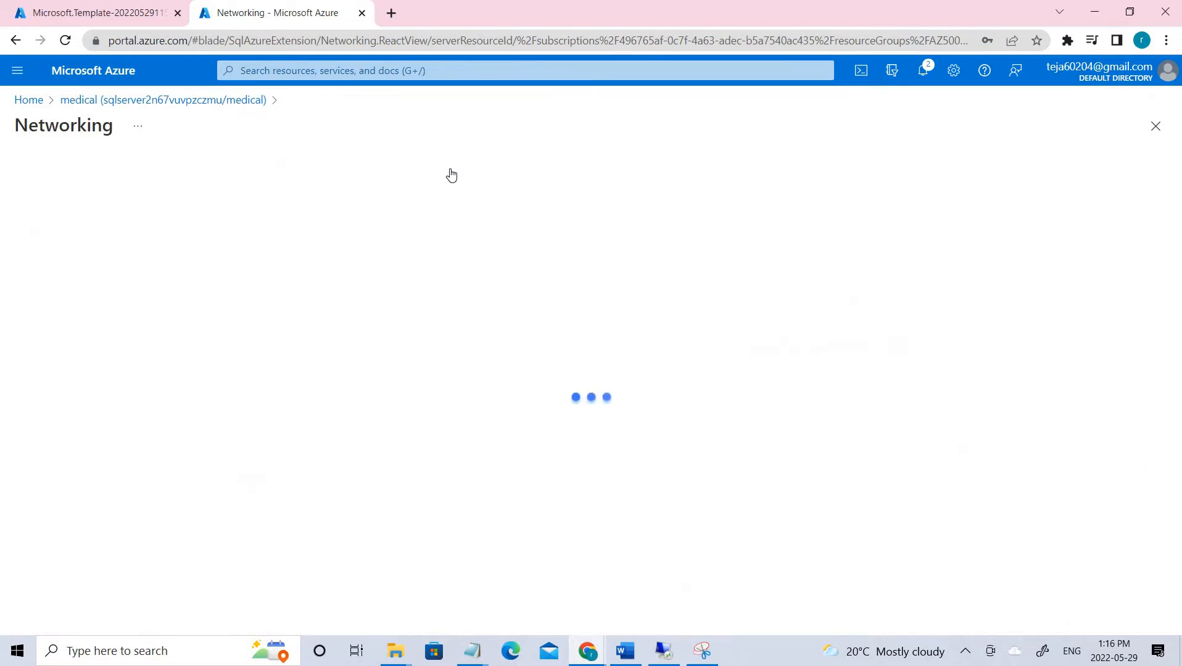
pyautogui.scroll(-4, 475, 215)
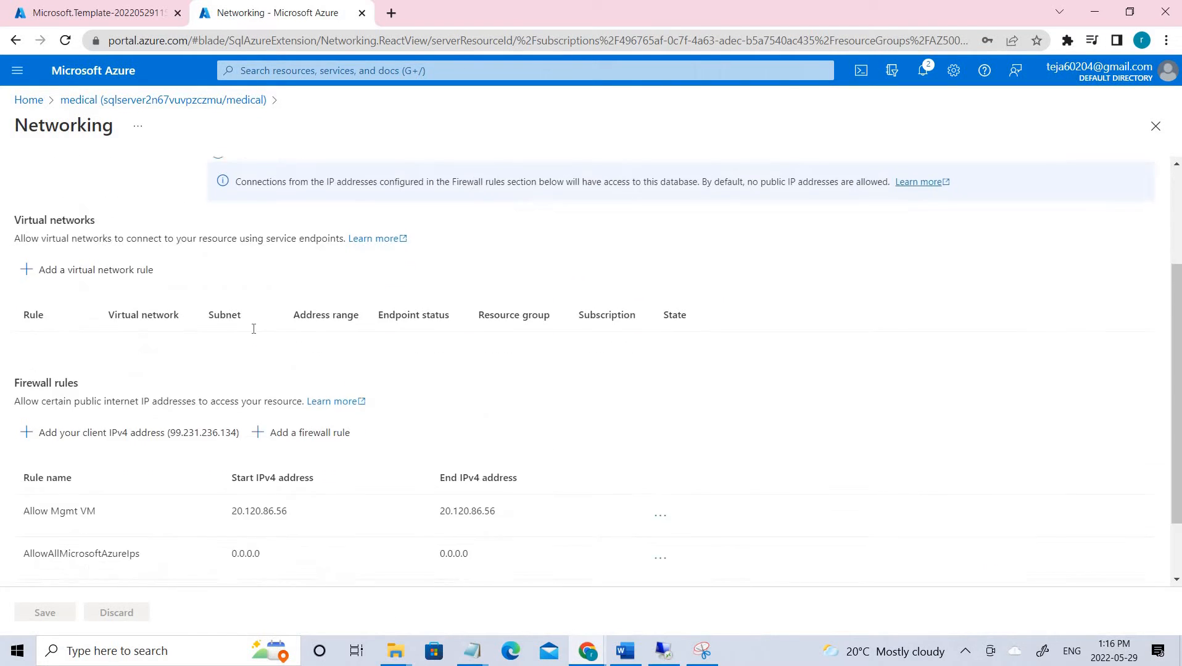
pyautogui.moveTo(9, 431); pyautogui.dragTo(299, 433)
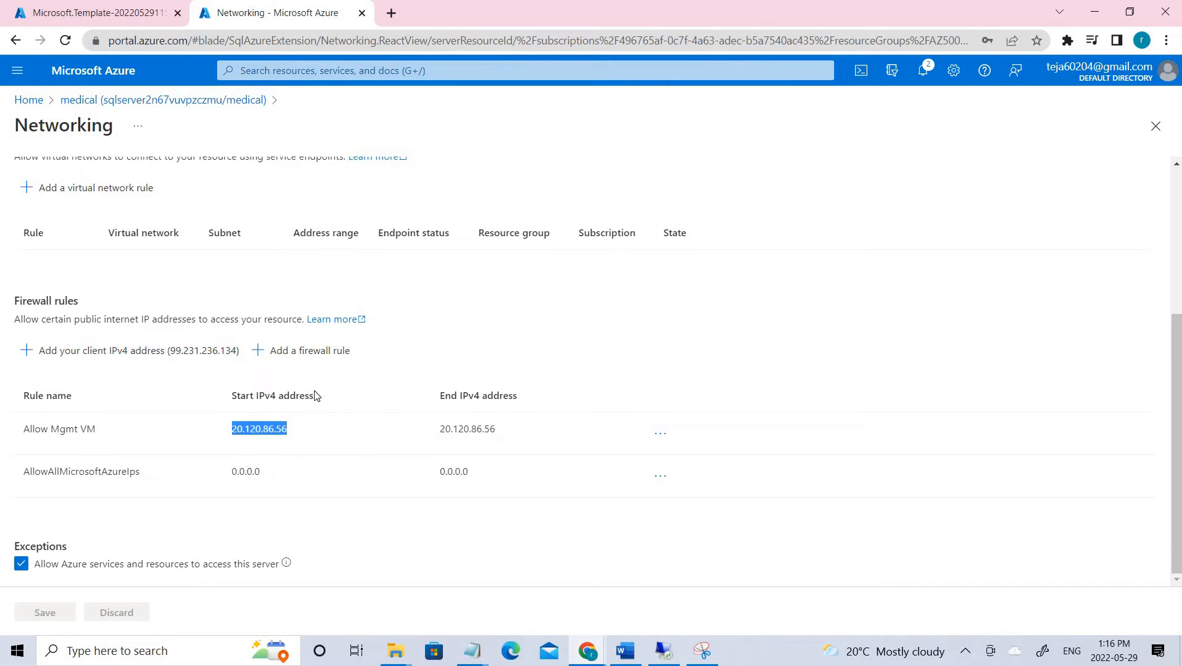
pyautogui.click(309, 361)
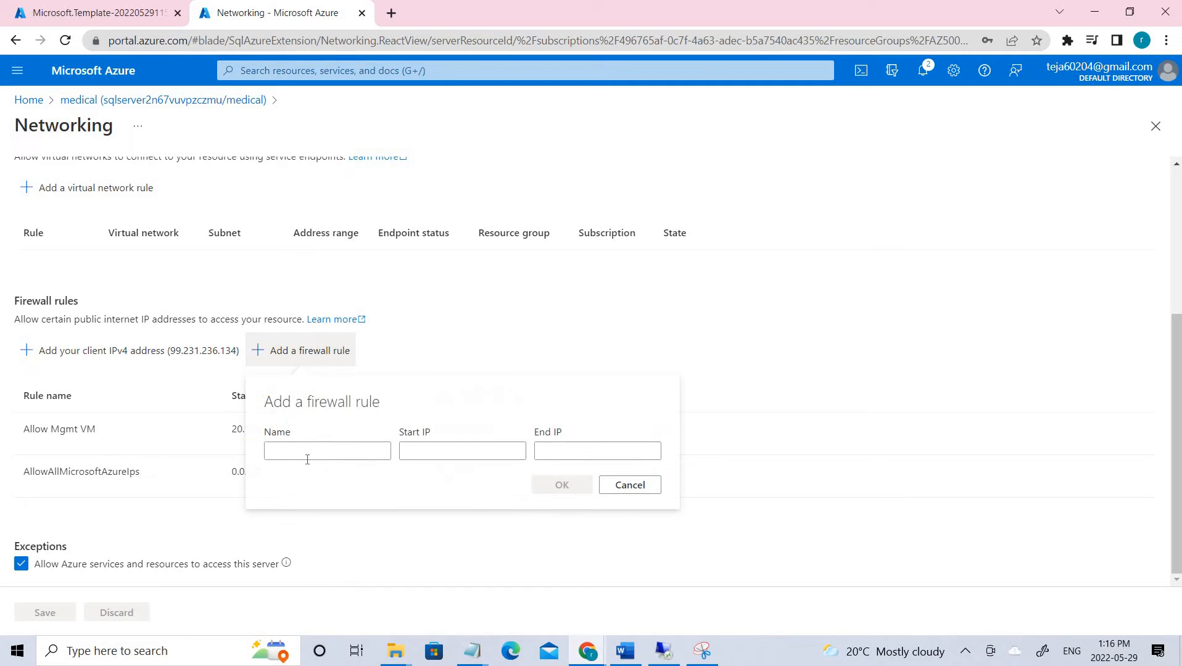
pyautogui.click(284, 452)
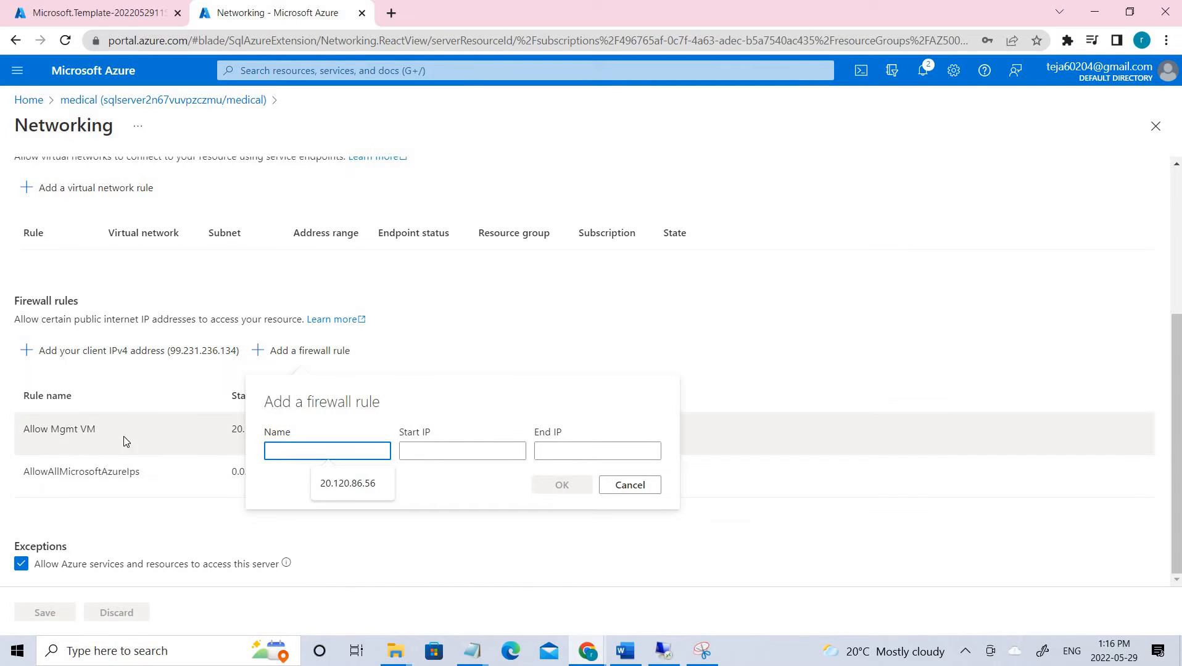
pyautogui.click(446, 452)
pyautogui.click(546, 451)
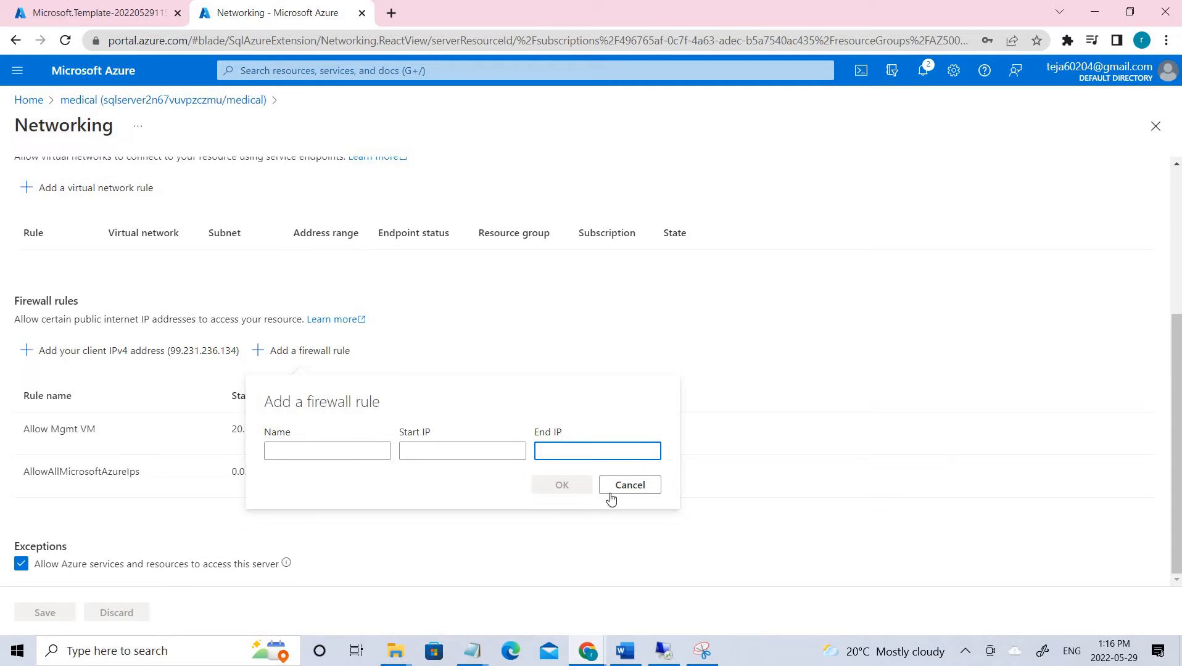
pyautogui.click(654, 486)
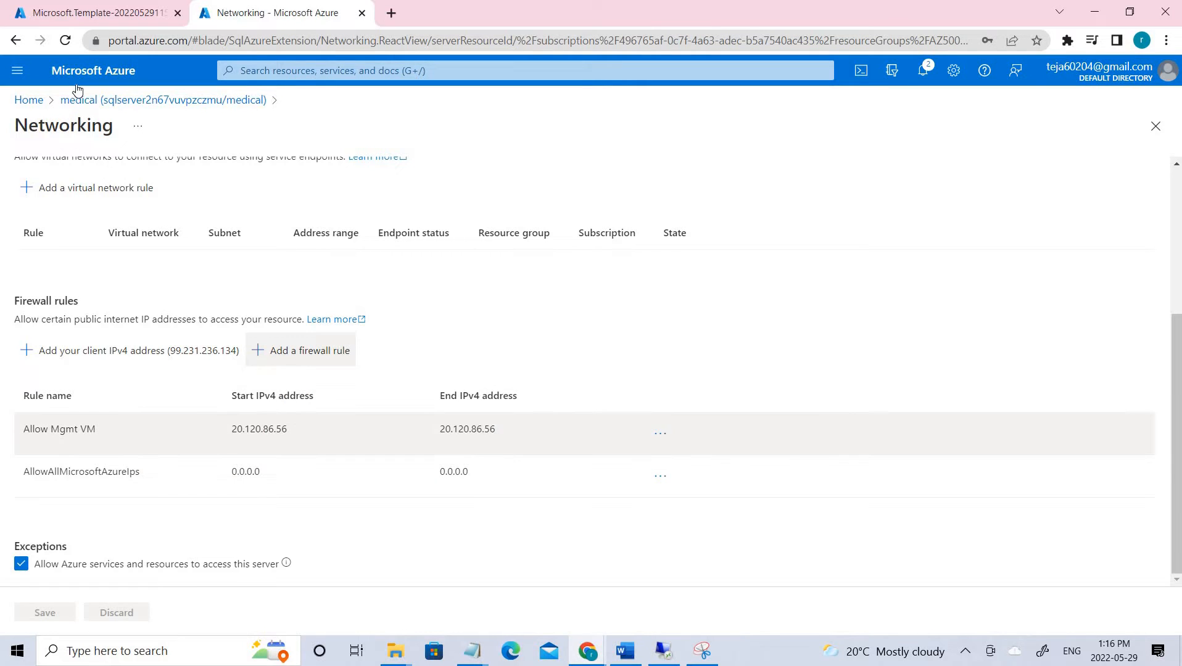
pyautogui.click(30, 101)
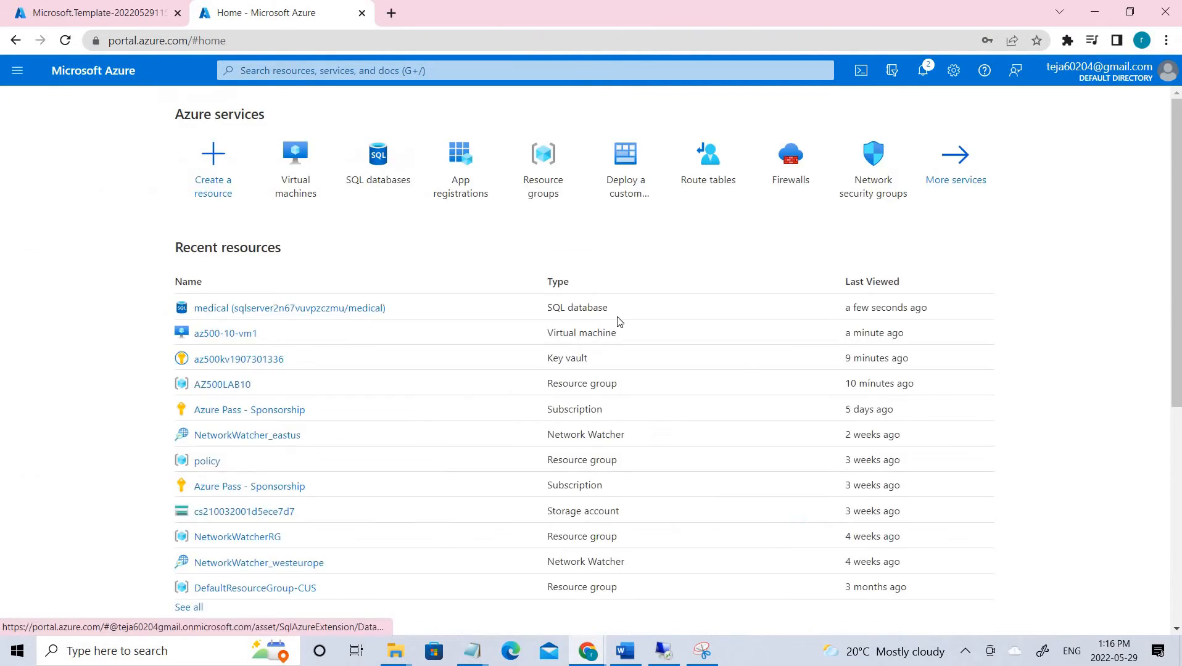
# - Connect to the az500-10-vm1 virtual machine over RDP
pyautogui.click(297, 170)
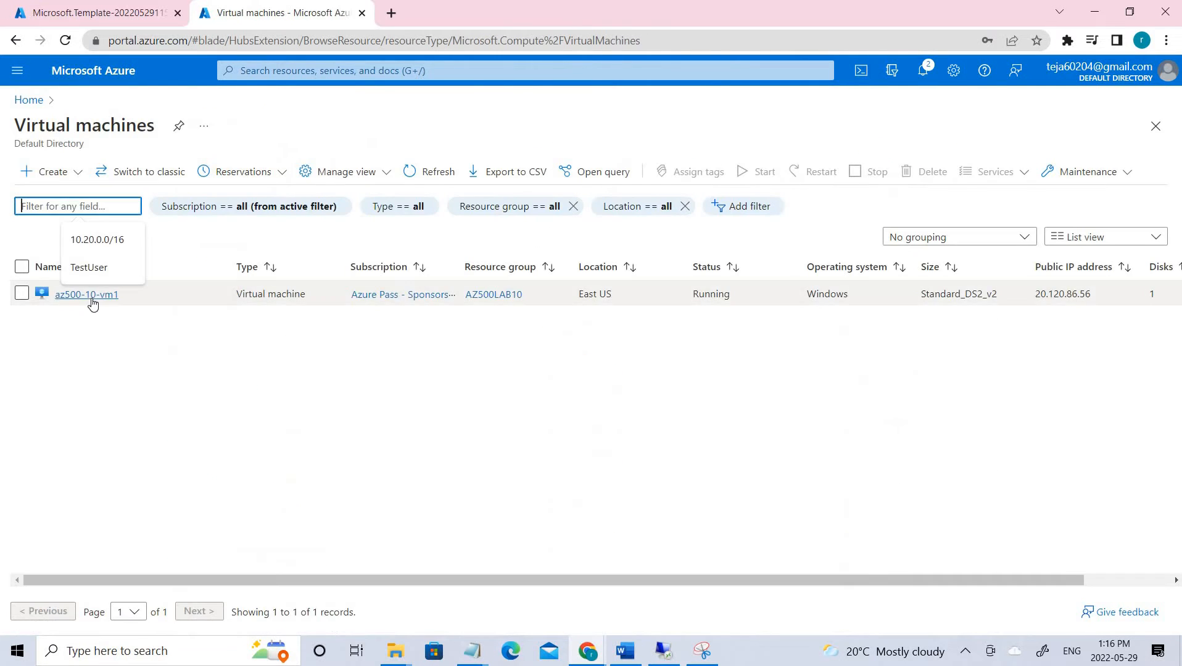
pyautogui.click(91, 298)
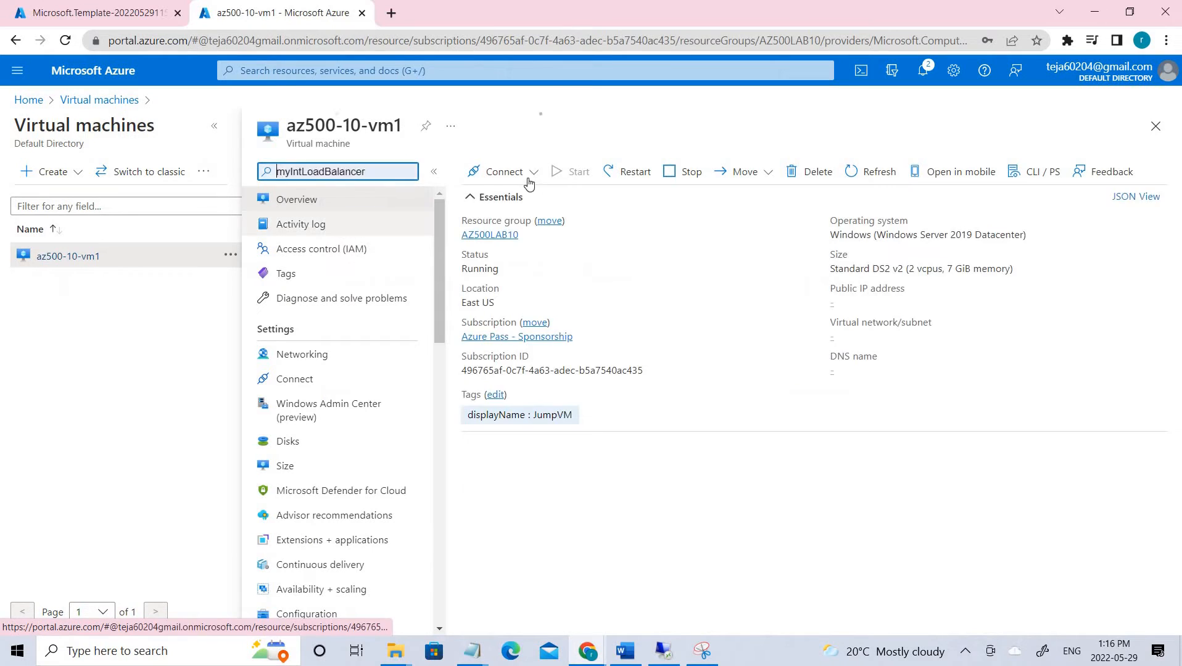
pyautogui.click(503, 171)
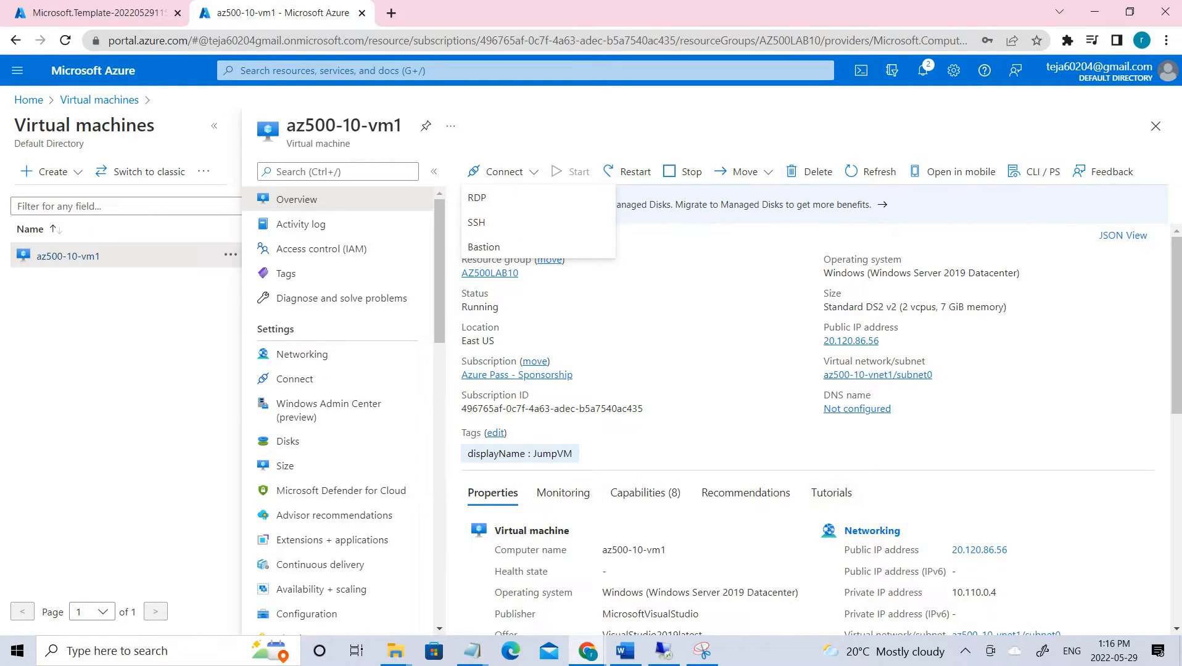
pyautogui.click(663, 652)
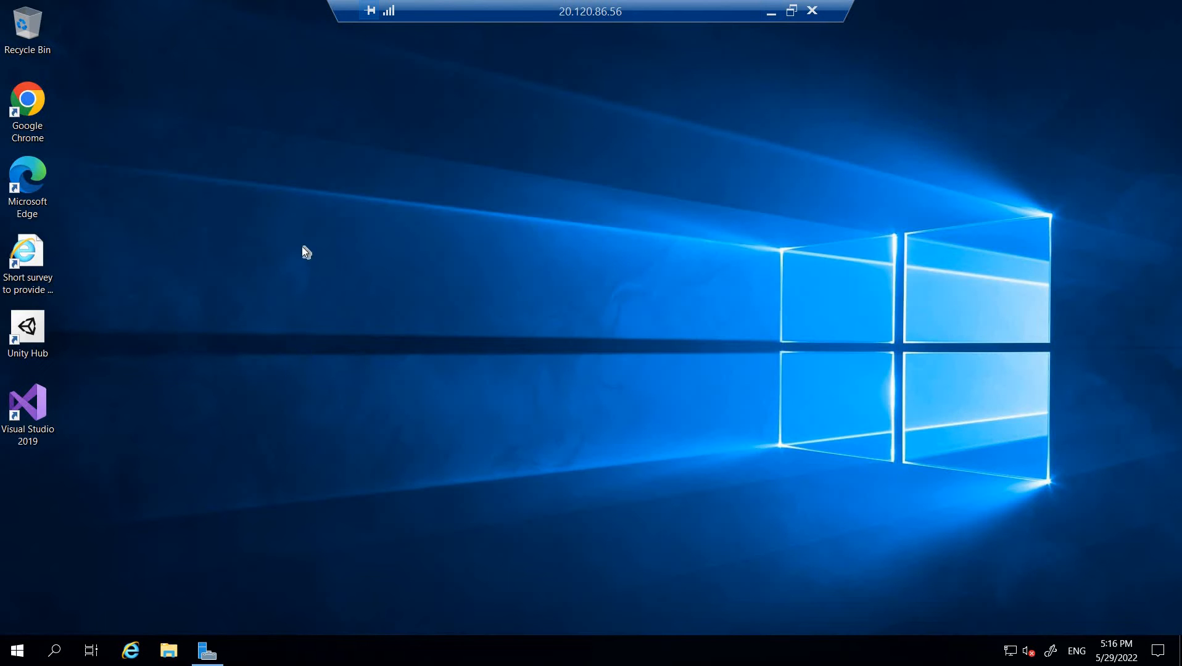
# - Launch SQL Server Management Studio from the Microsoft SQL Server Tools 18 Start menu group
pyautogui.click(17, 649)
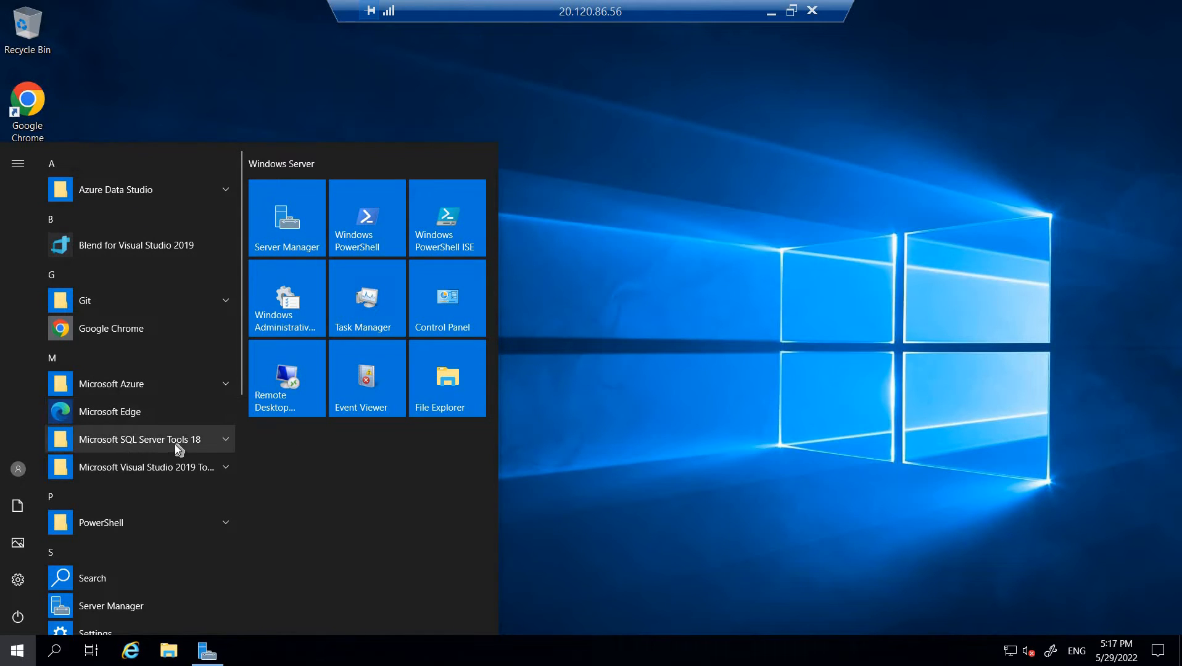
pyautogui.click(225, 439)
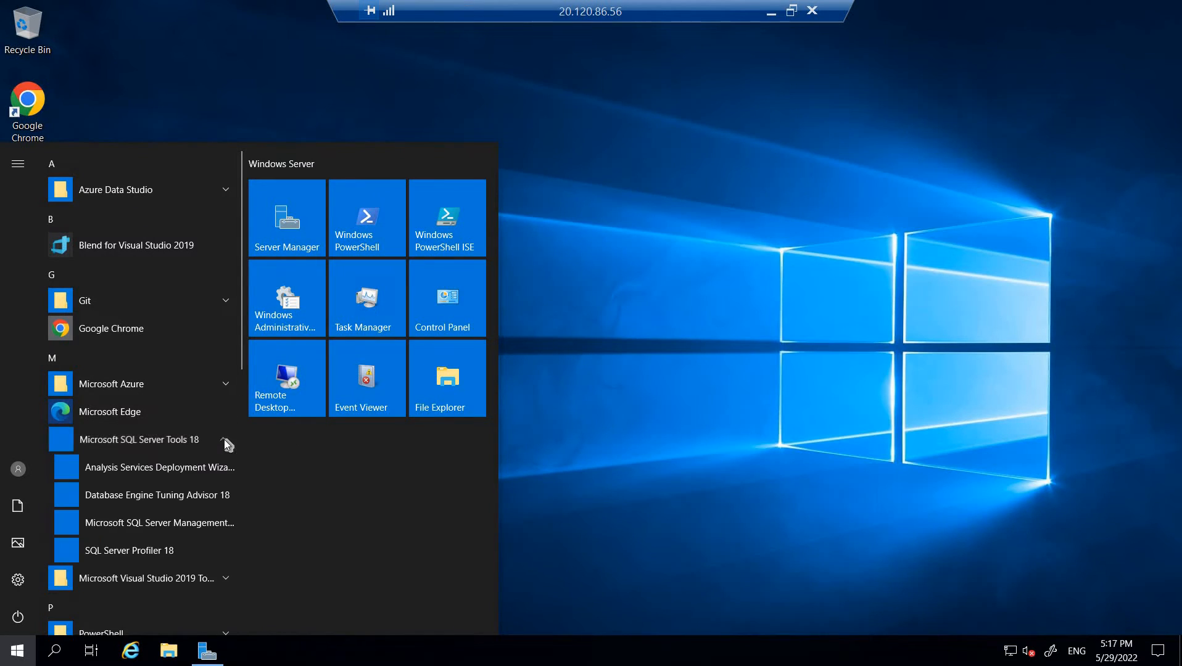
pyautogui.click(152, 531)
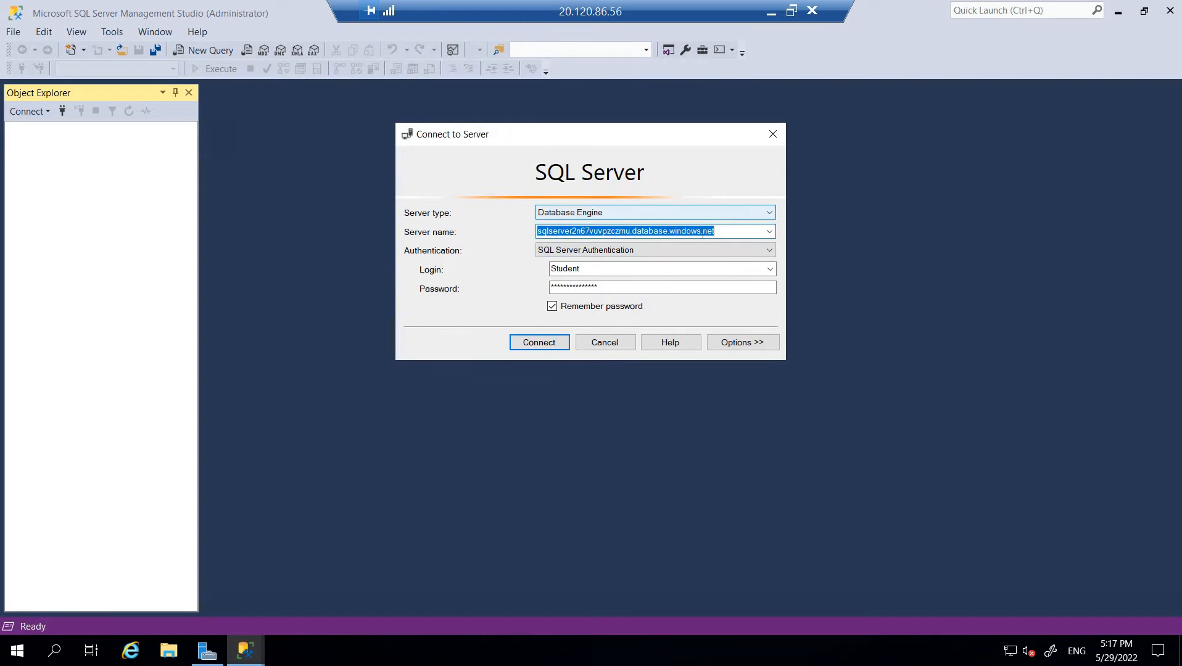
# - Connect to sqlserver2n67vuvpzczmu.database.windows.net using SQL Server Authentication
pyautogui.moveTo(729, 230); pyautogui.dragTo(506, 230)
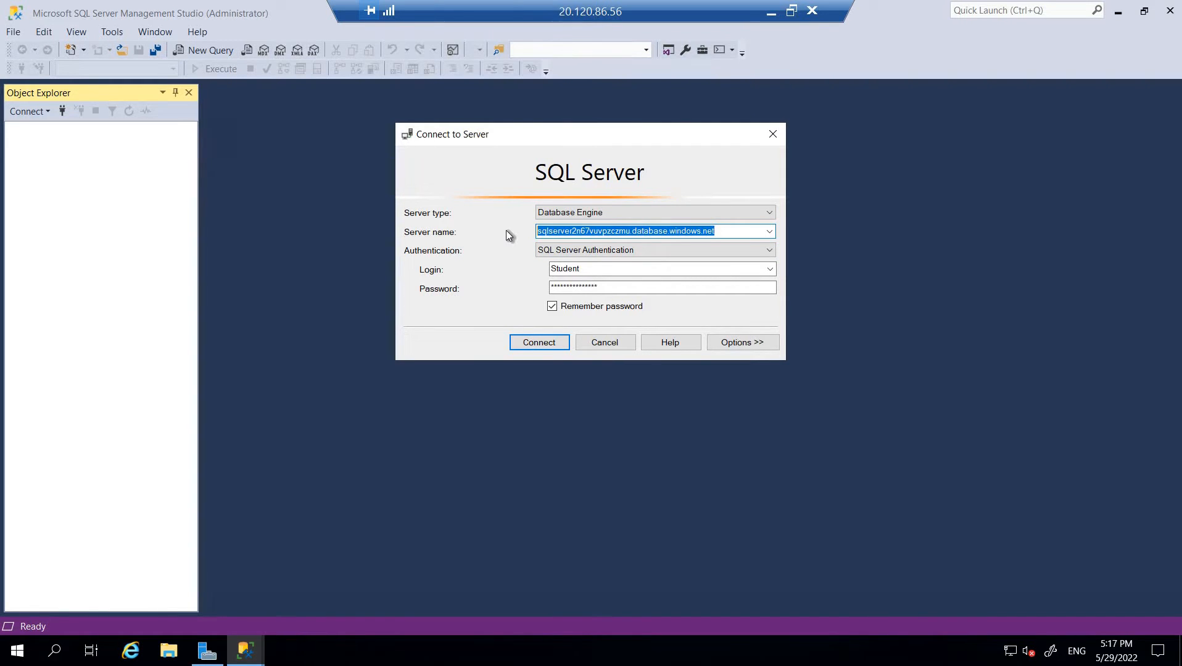
pyautogui.click(591, 269)
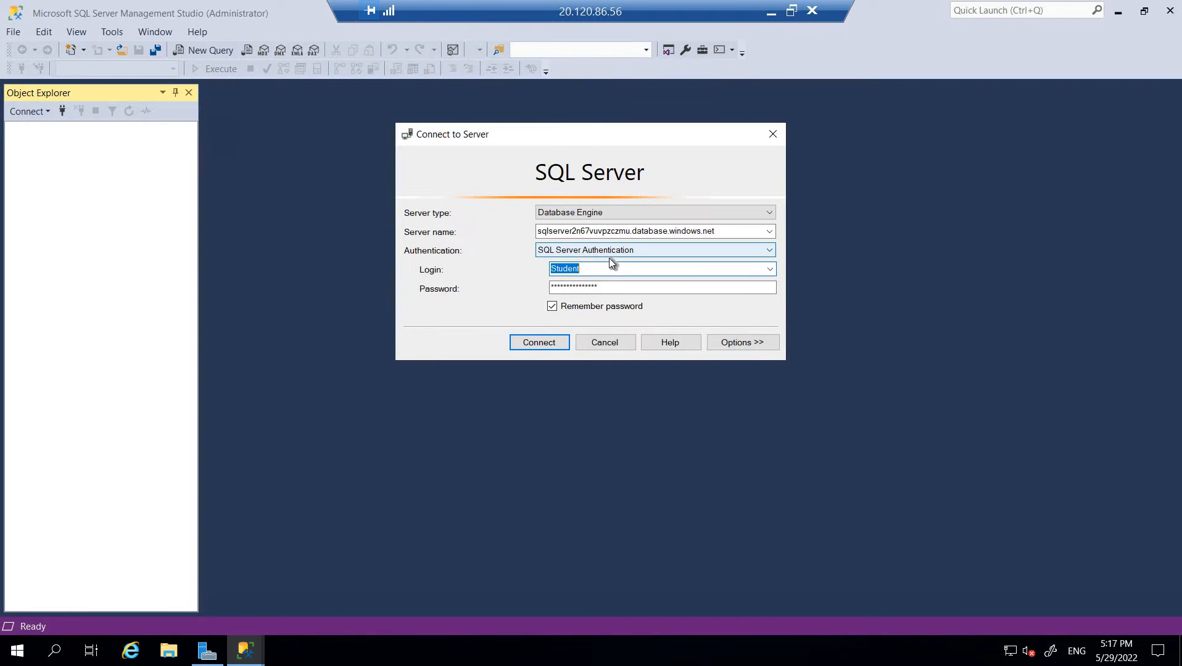
pyautogui.click(540, 343)
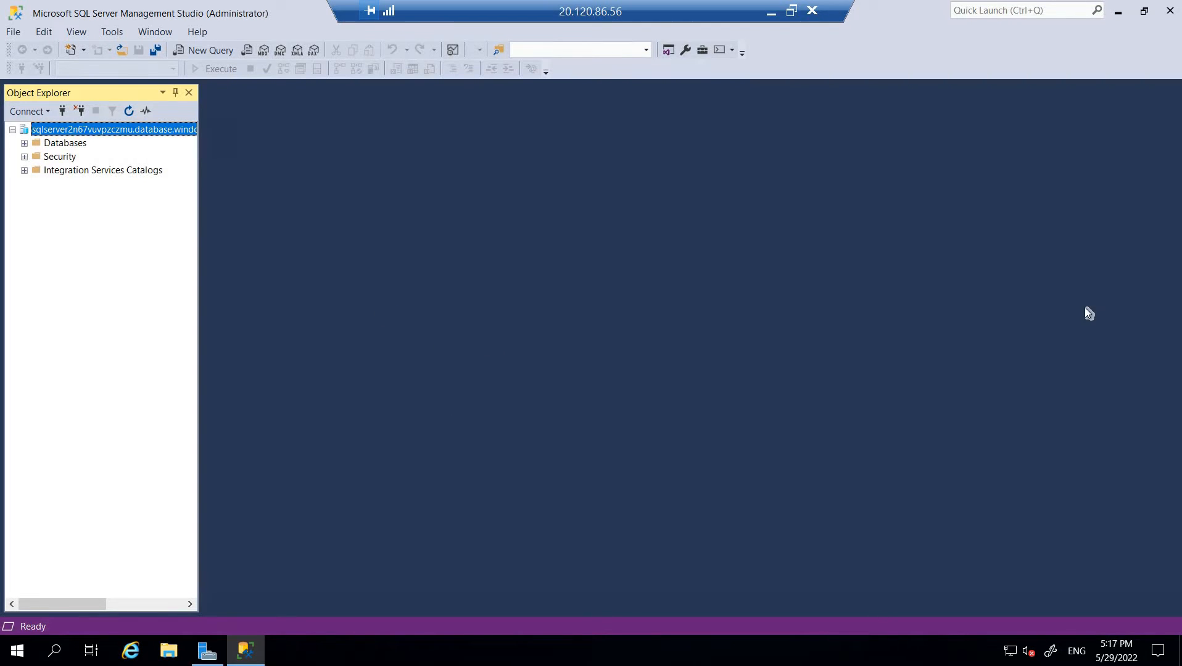
# - Expand Databases and medical in Object Explorer and open a New Query for medical
pyautogui.click(50, 146)
pyautogui.rightClick(50, 145)
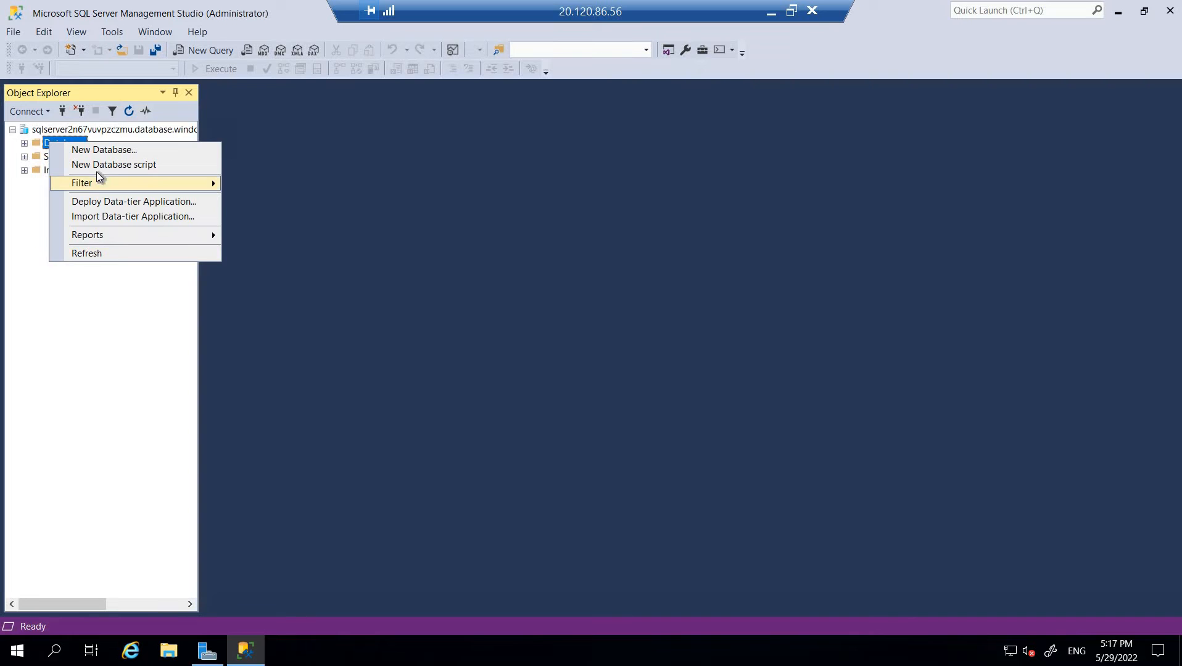
pyautogui.click(22, 146)
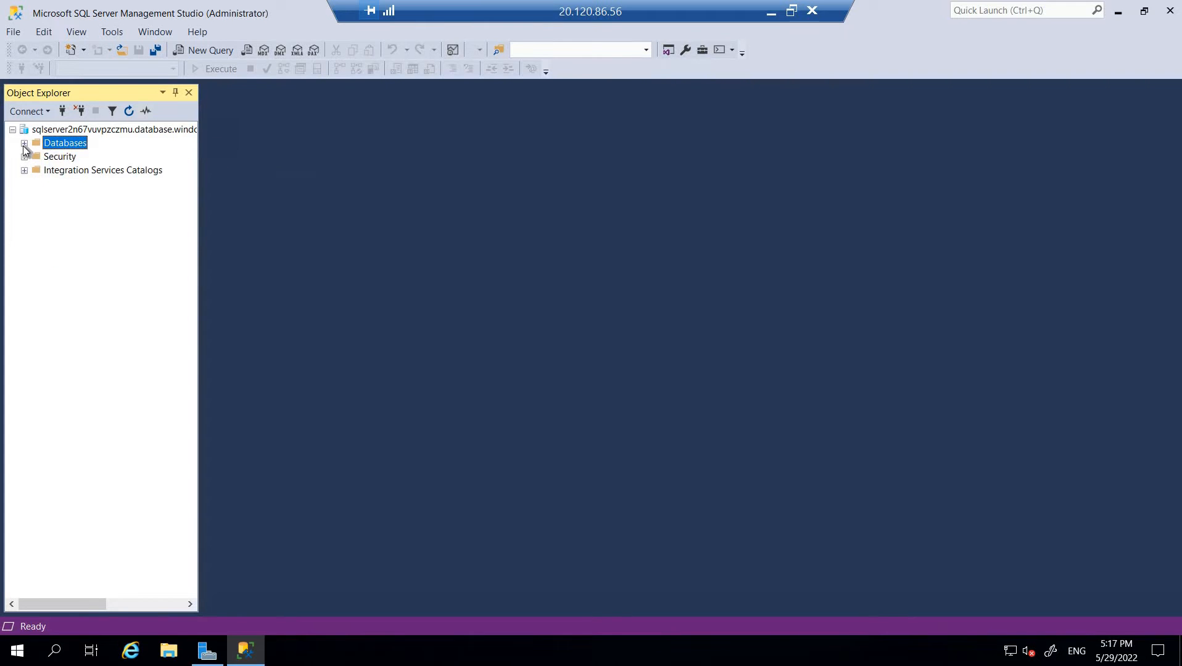
pyautogui.click(24, 143)
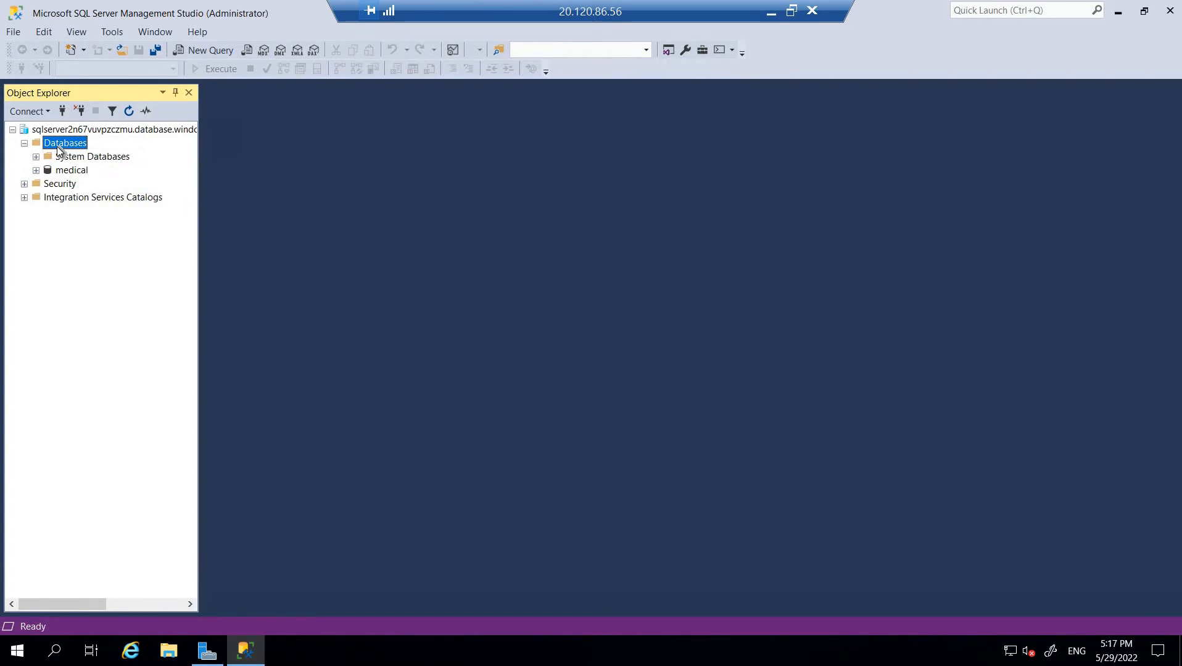
pyautogui.rightClick(59, 151)
pyautogui.press('Escape')
pyautogui.click(63, 170)
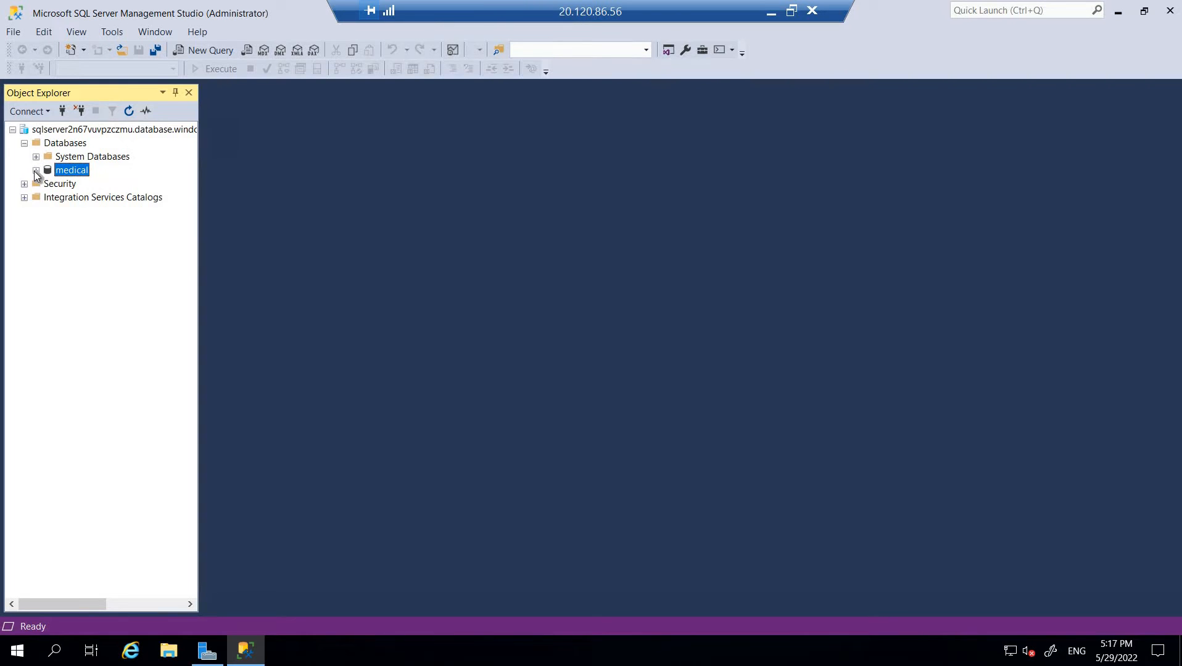
pyautogui.click(36, 170)
pyautogui.rightClick(64, 166)
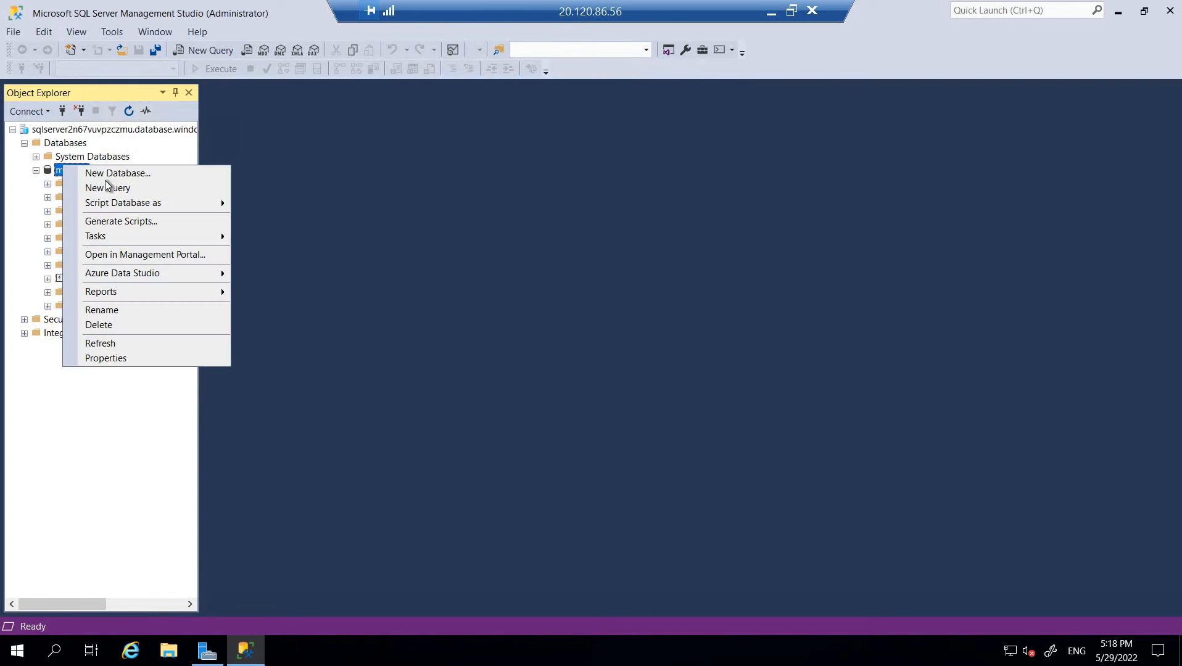
pyautogui.click(120, 191)
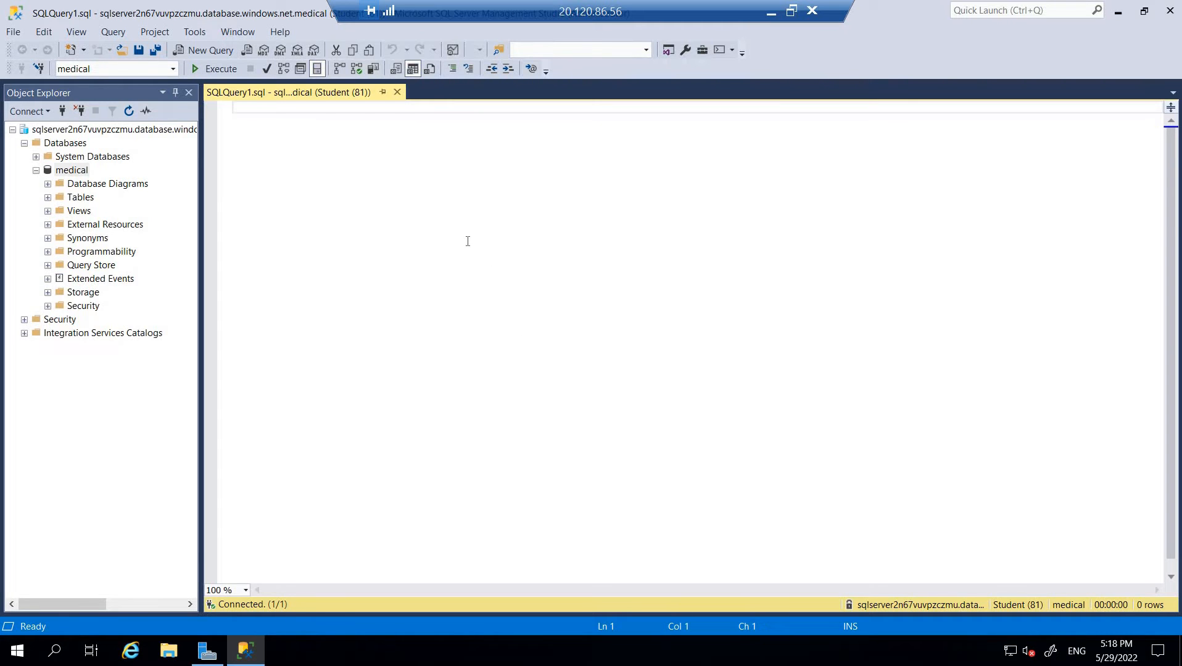
# - Paste the CREATE TABLE dbo.Patients script into the query editor
pyautogui.write('CREATE TABLE [dbo].[Patients](    [PatientId] [int] IDENTITY(1,1),    [SSN] [char](11) NOT NULL,    [FirstName] [nvarchar](50) NULL,    [LastName] [nvarchar](50) NULL,    [MiddleName] [nvarchar](50) NULL,    [StreetAddress] [nvarchar](50) NULL,    [City] [nvarchar](50) NULL,    [ZipCode] [char](5) NULL,    [State] [char](2) NULL,    [BirthDate] [date] NOT NULL PRIMARY KEY CLUSTERED ([PatientId] ASC) ON [PRIMARY] );')
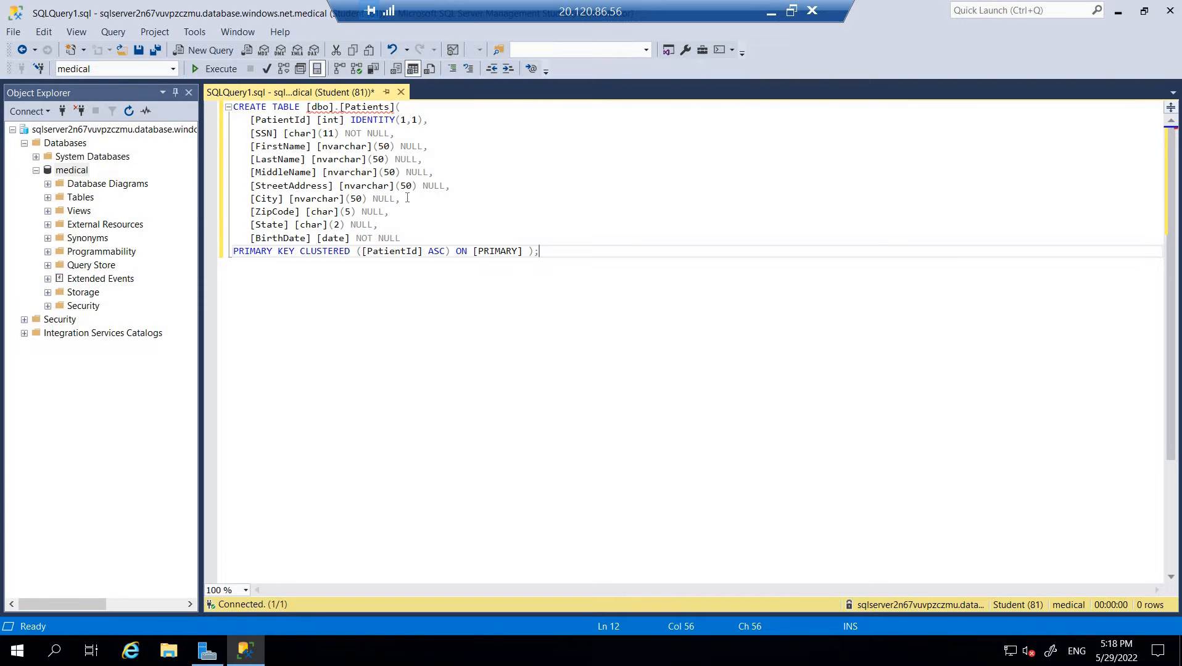
pyautogui.keyDown('shift'); pyautogui.click(372, 159); pyautogui.keyUp('shift')
pyautogui.moveTo(349, 107); pyautogui.dragTo(383, 107)
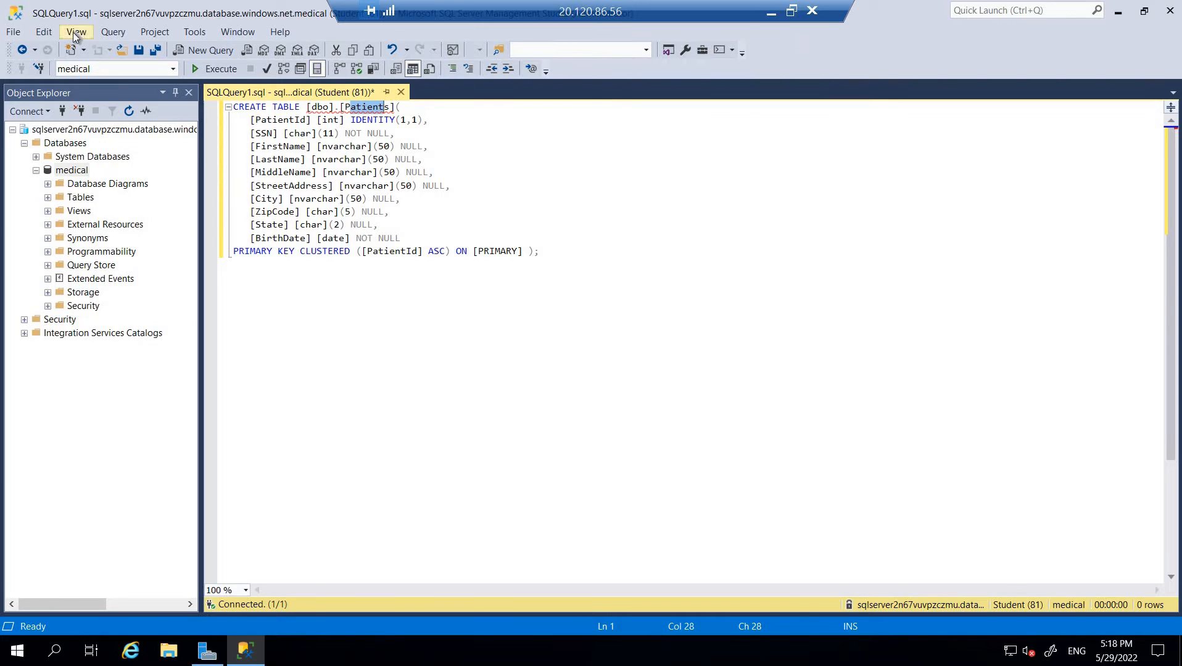
# - Execute the script from the Query menu to create the Patients table in medical
pyautogui.click(43, 31)
pyautogui.click(76, 33)
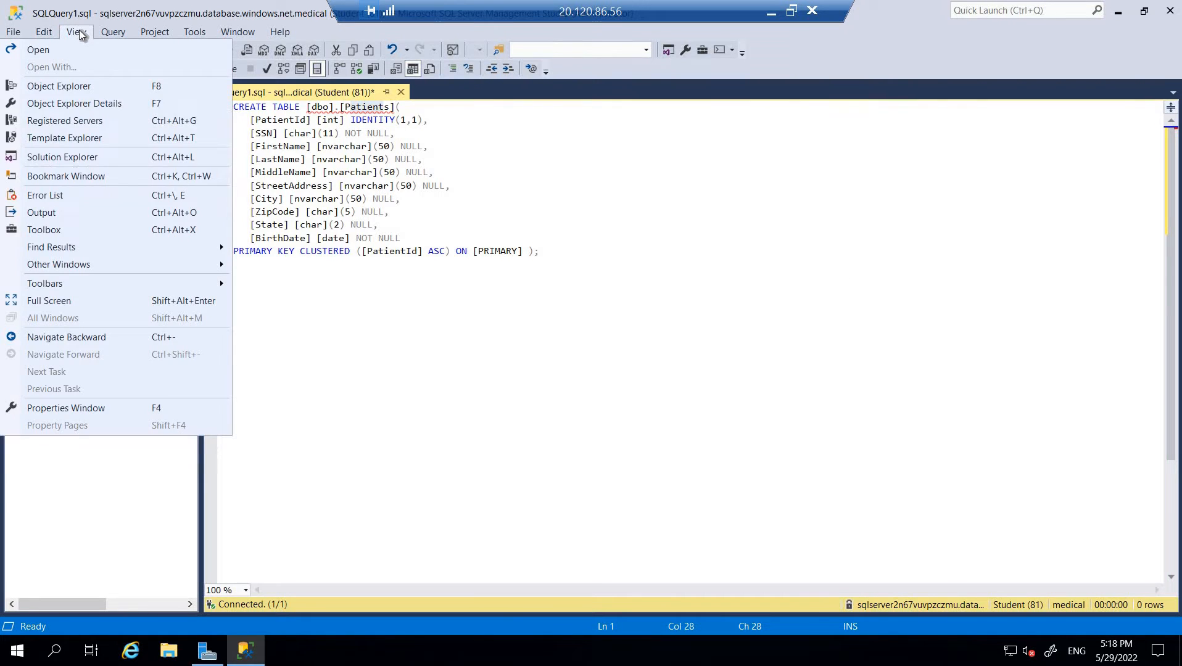
pyautogui.click(78, 33)
pyautogui.click(77, 34)
pyautogui.moveTo(114, 36)
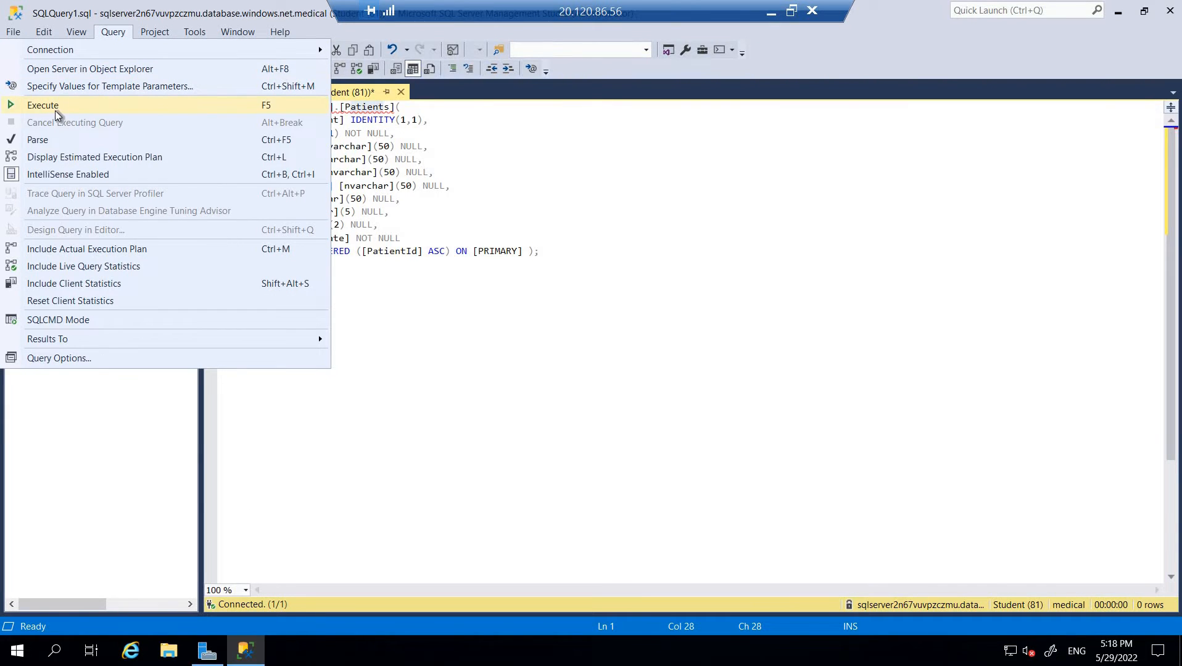
pyautogui.click(666, 262)
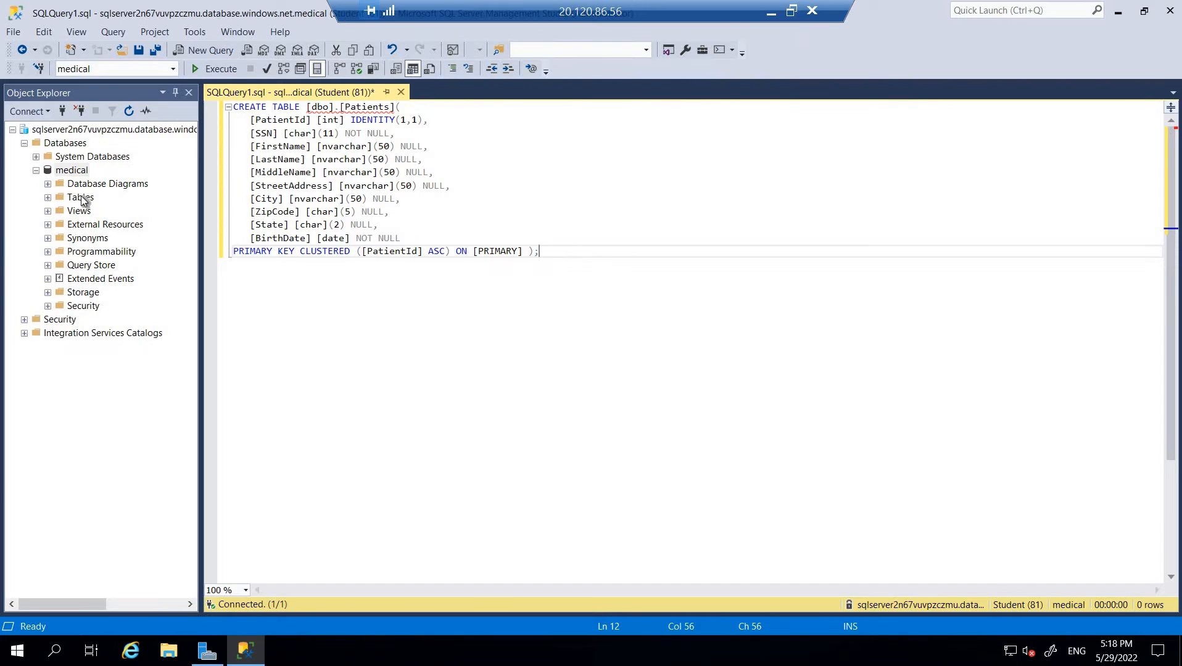
# - Start Encrypt Columns on dbo.Patients under medical > Tables and advance past the Introduction
pyautogui.click(48, 198)
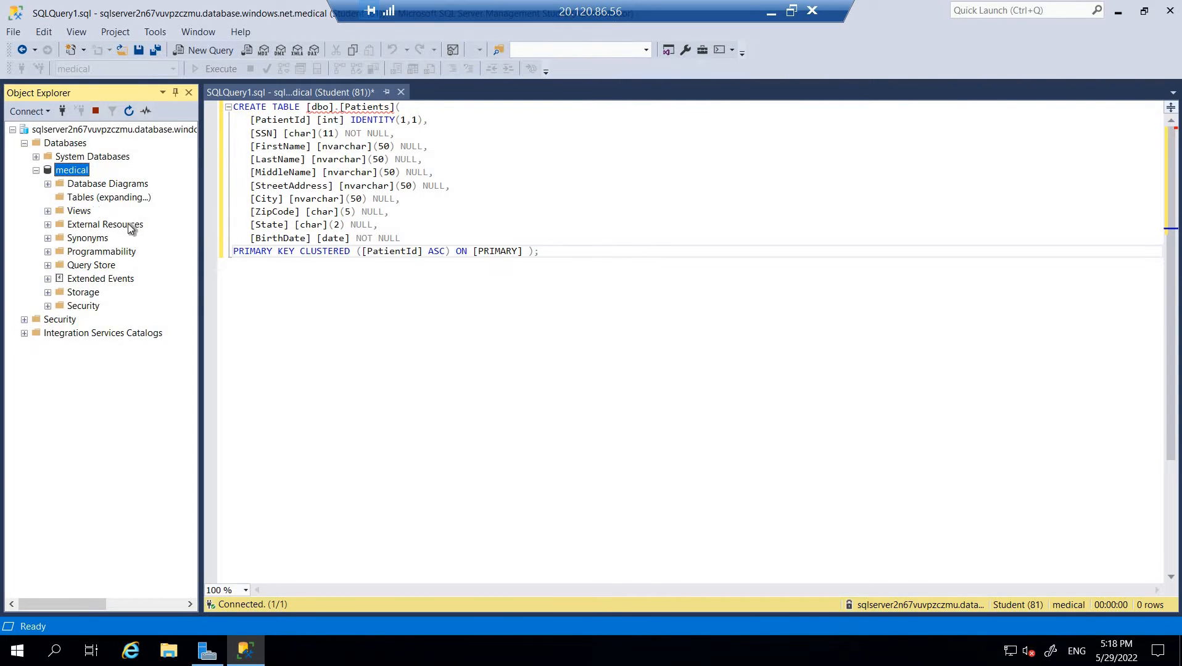
pyautogui.click(89, 251)
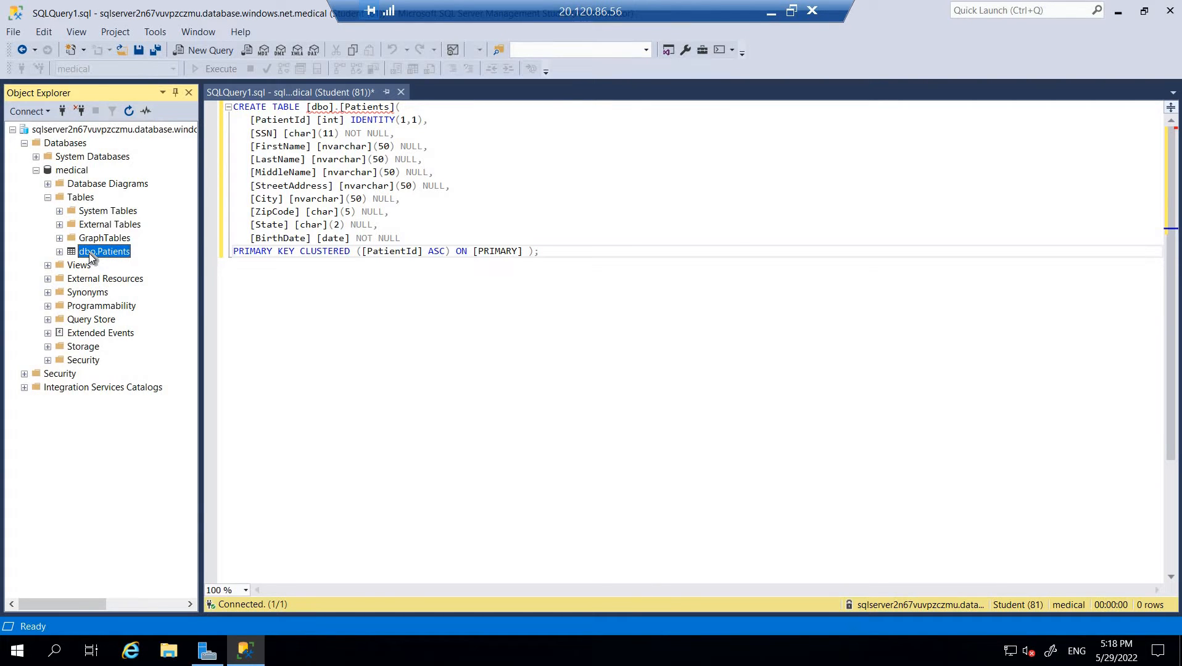
pyautogui.rightClick(90, 254)
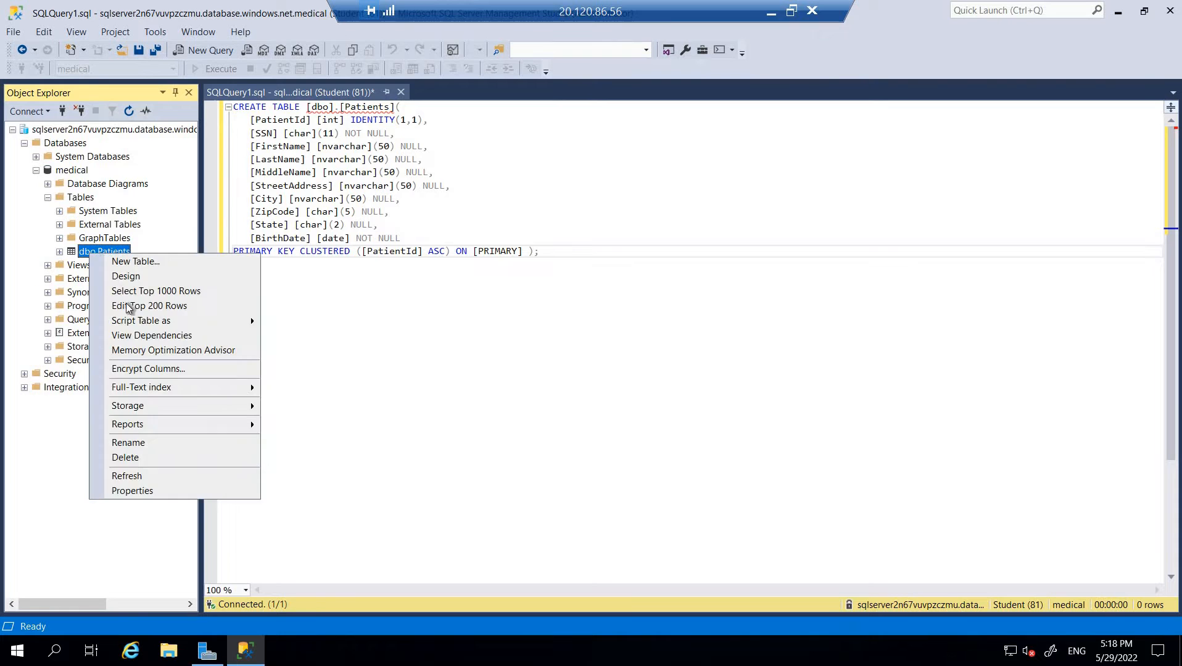
pyautogui.click(172, 368)
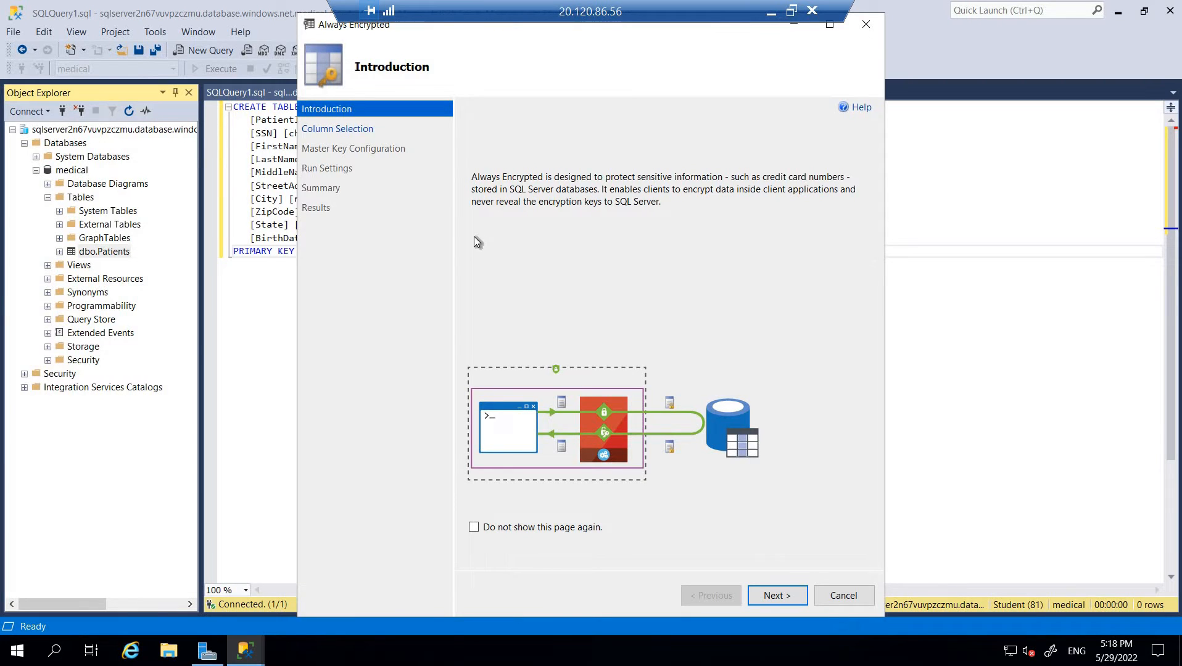
pyautogui.click(772, 595)
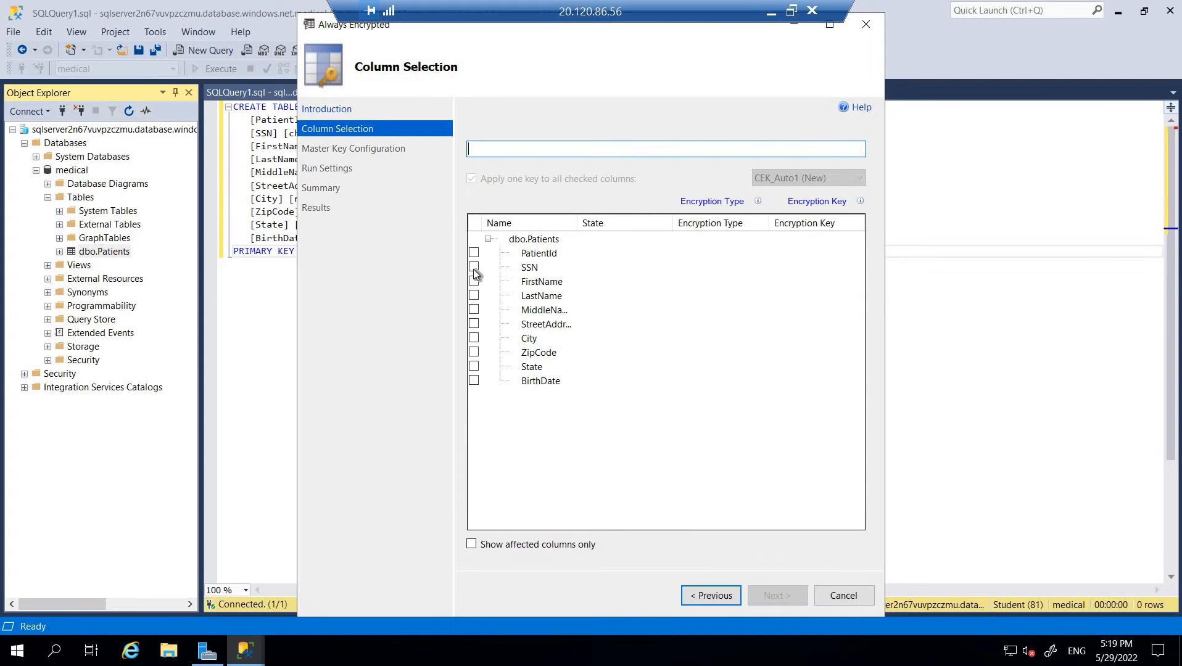
# - Select SSN as Deterministic and BirthDate as Randomized for encryption
pyautogui.click(474, 268)
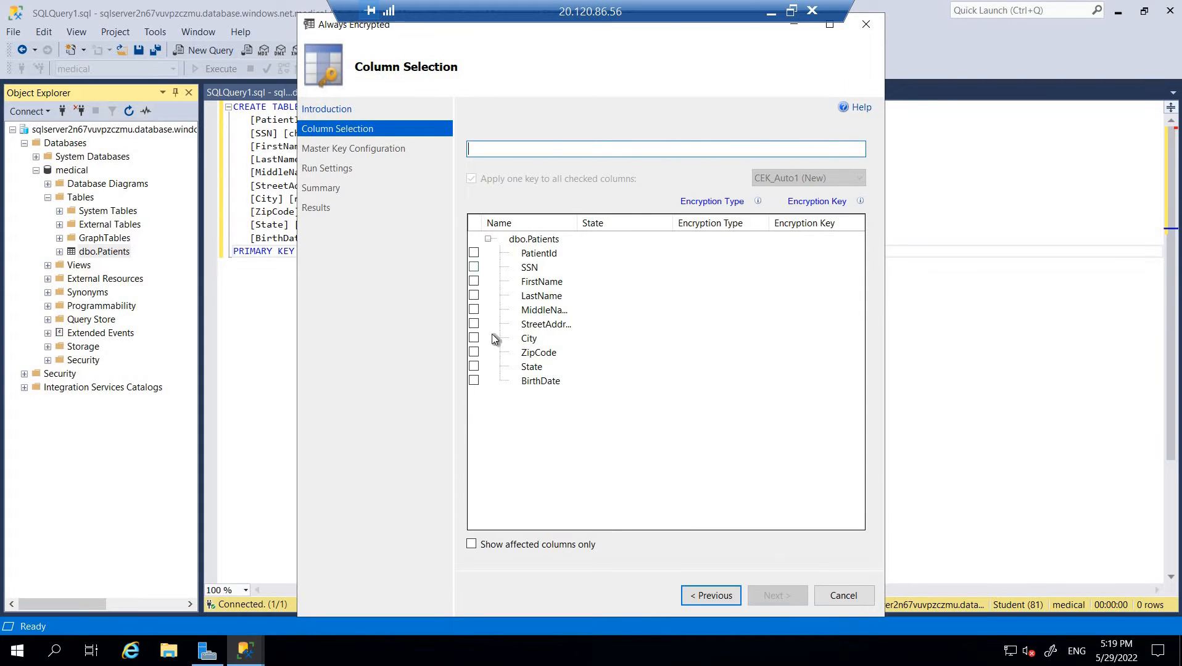
pyautogui.click(474, 383)
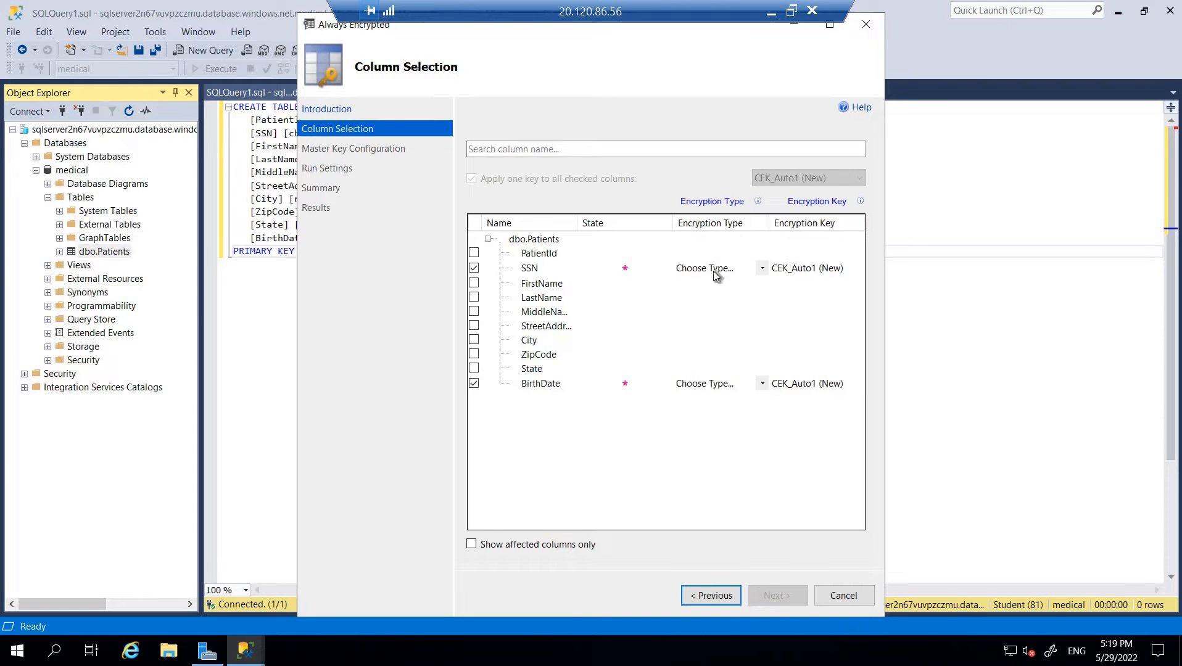
pyautogui.click(745, 270)
pyautogui.click(747, 269)
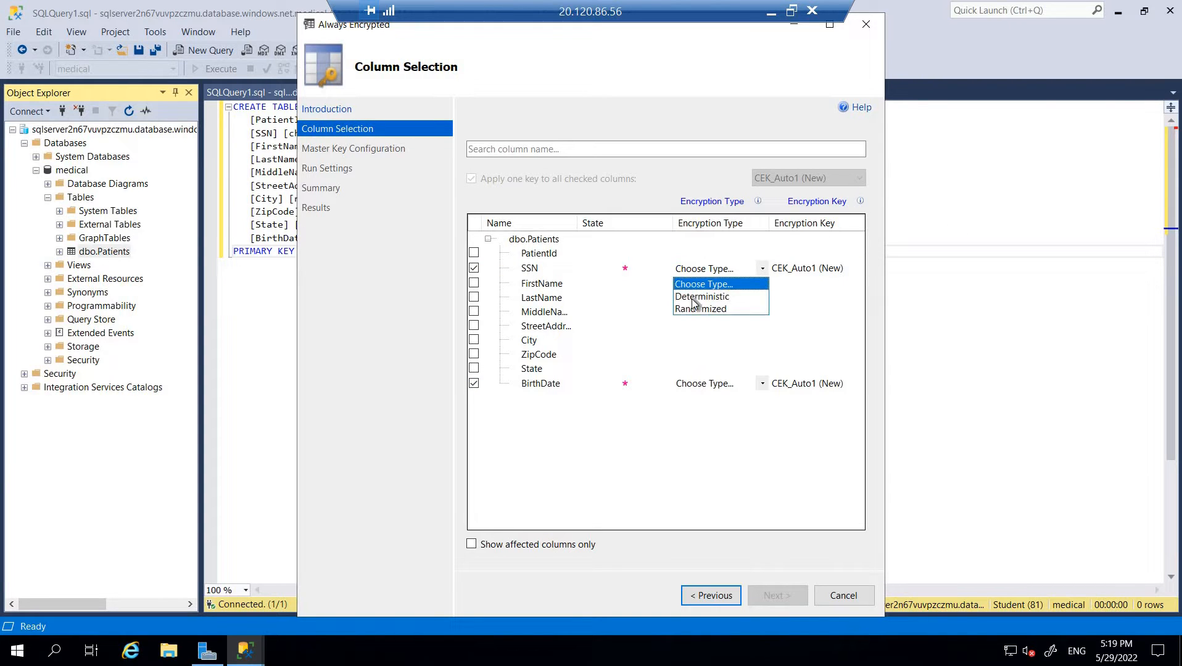
pyautogui.click(723, 299)
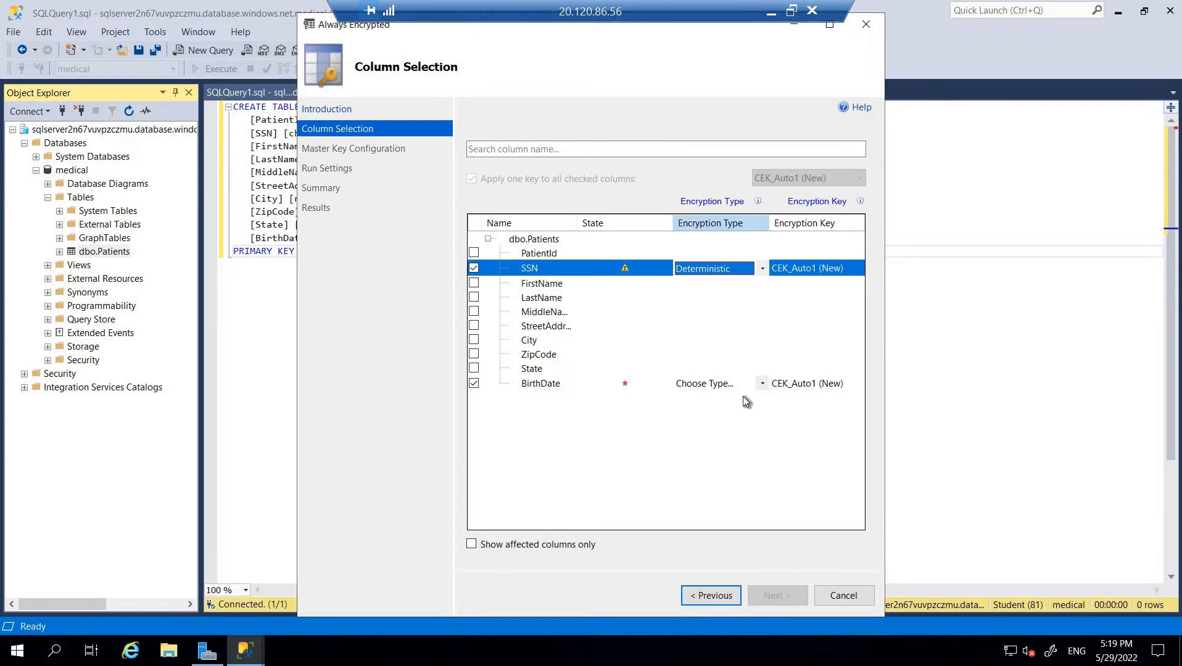
pyautogui.click(764, 383)
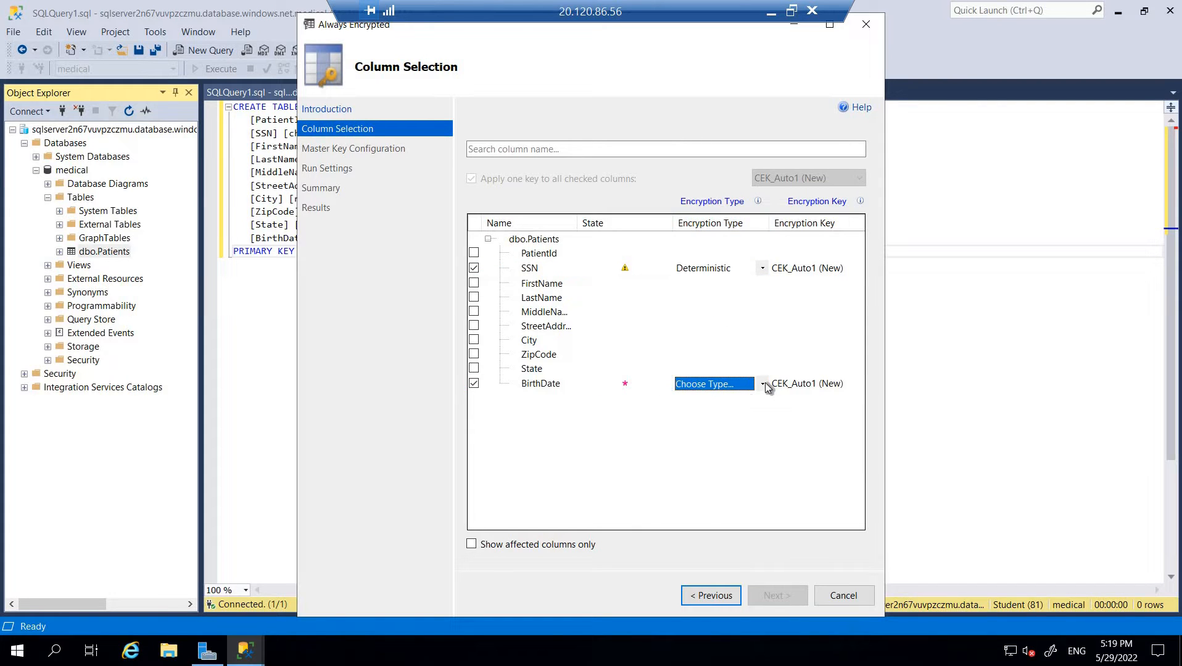
pyautogui.click(763, 383)
pyautogui.click(715, 424)
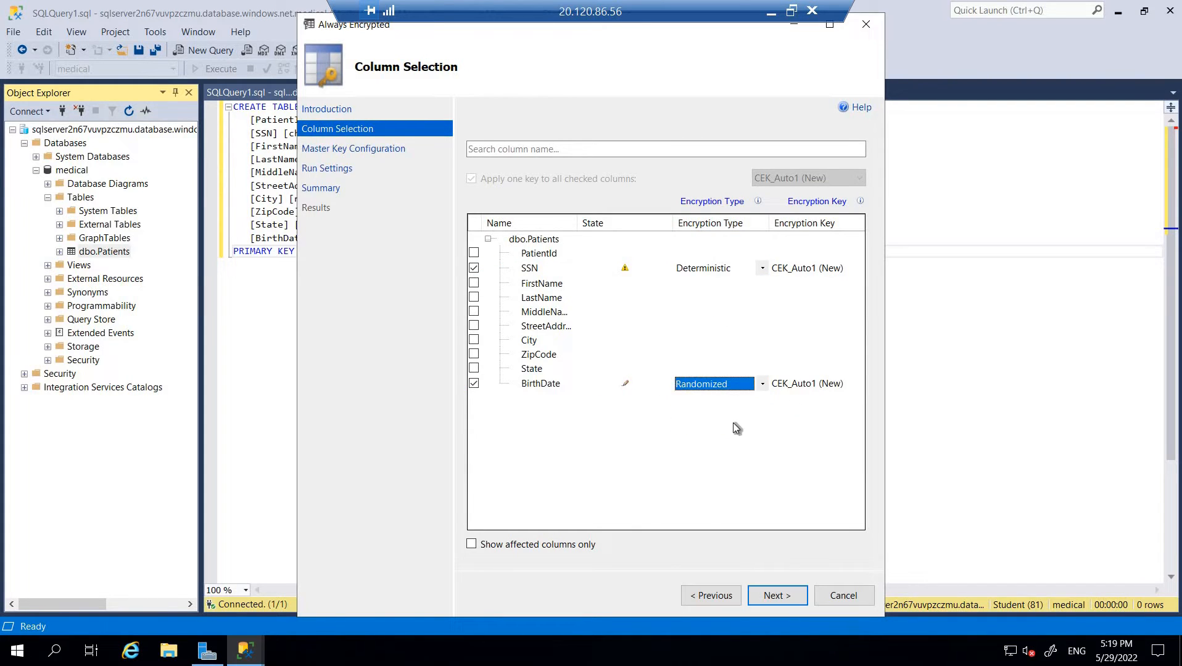
# - Store the master key in Azure Key Vault, signing in and choosing the first Azure Pass subscription
pyautogui.click(776, 596)
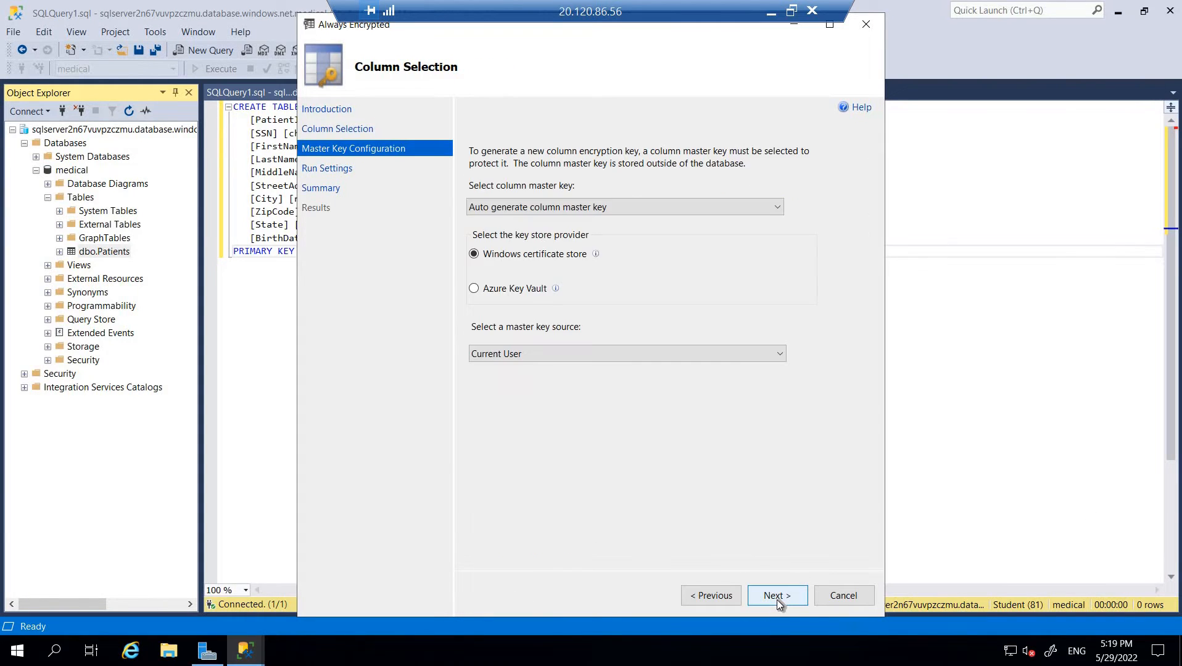
pyautogui.click(528, 290)
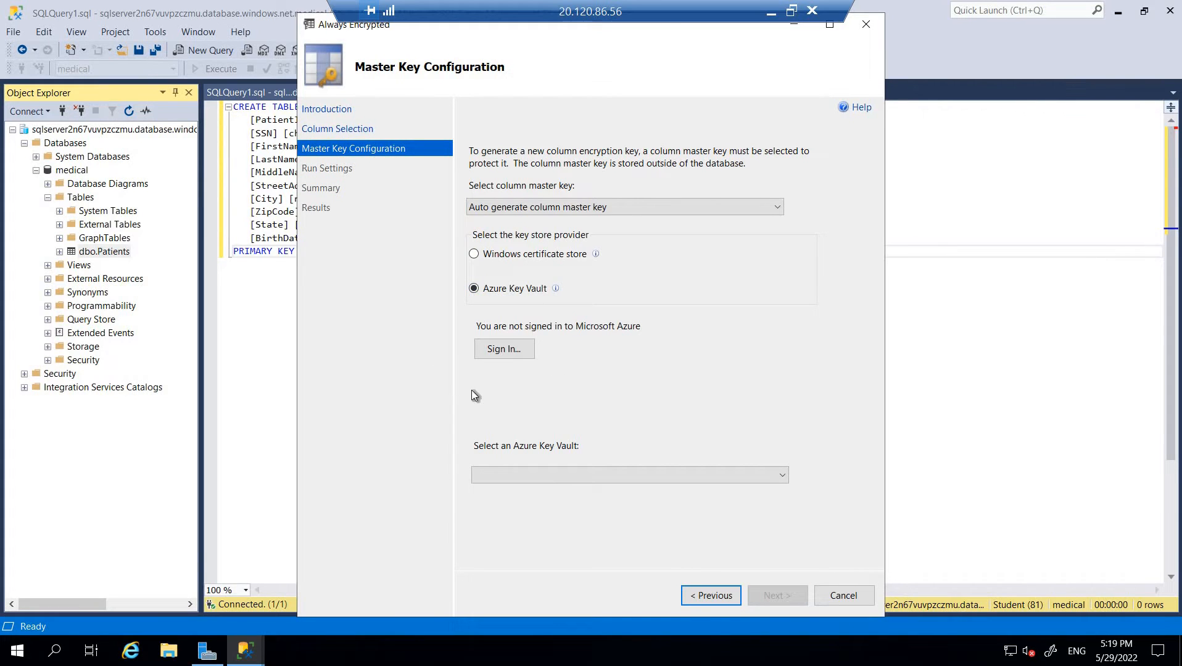
pyautogui.click(504, 353)
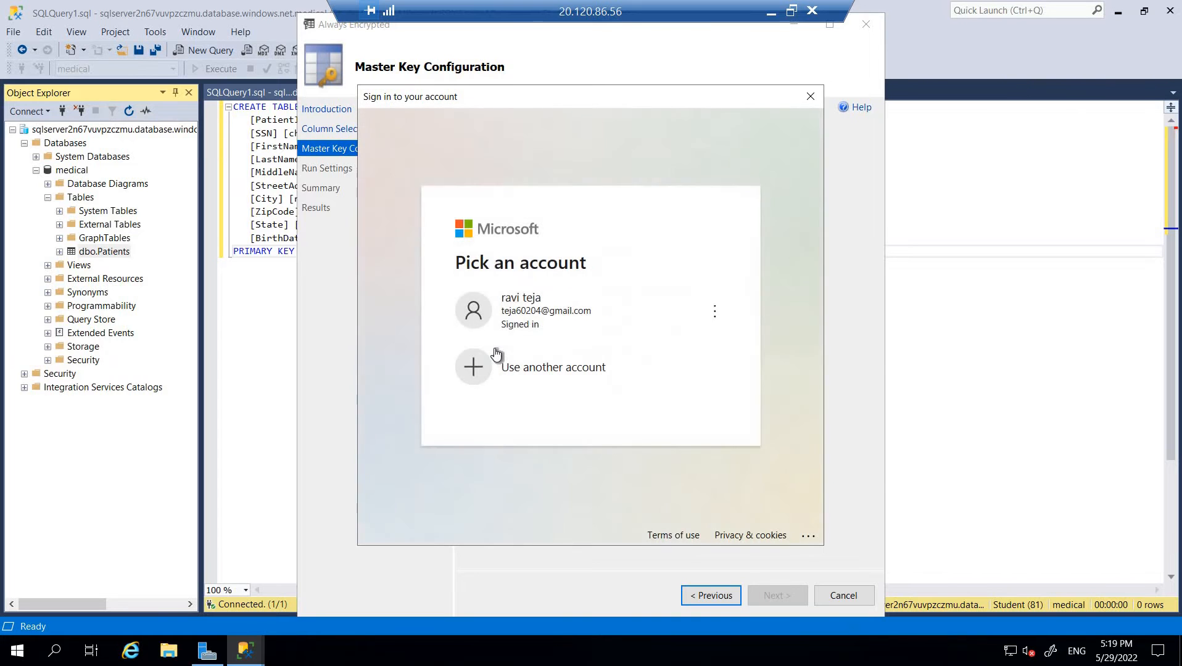
pyautogui.click(552, 314)
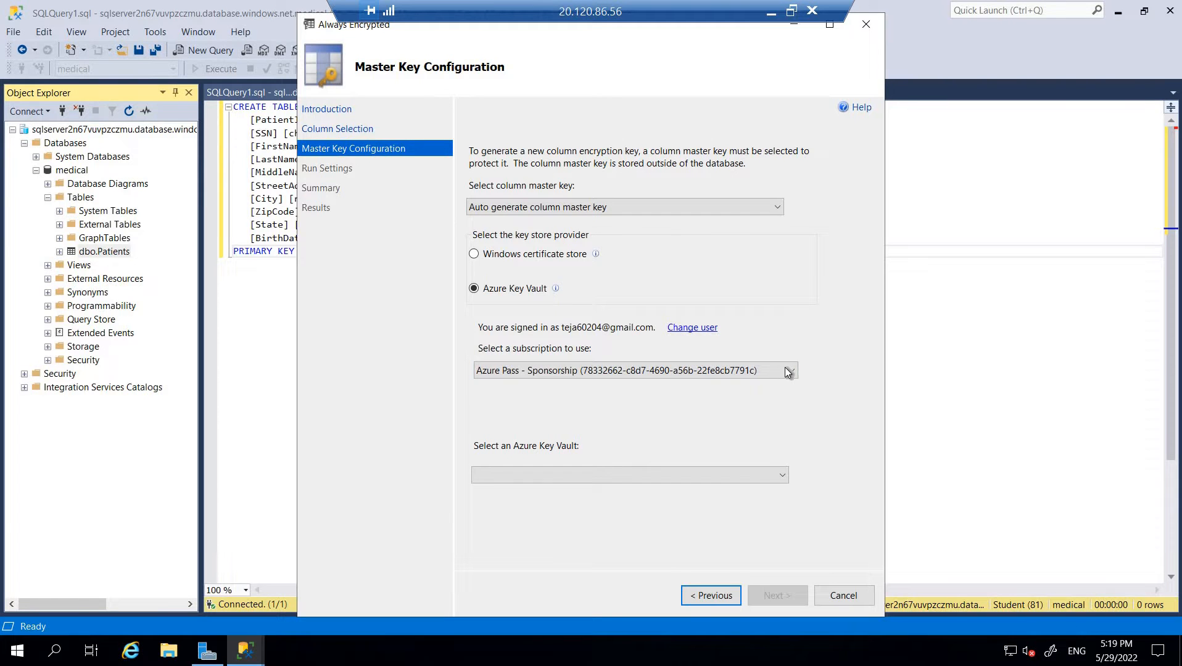
pyautogui.click(749, 372)
pyautogui.click(686, 386)
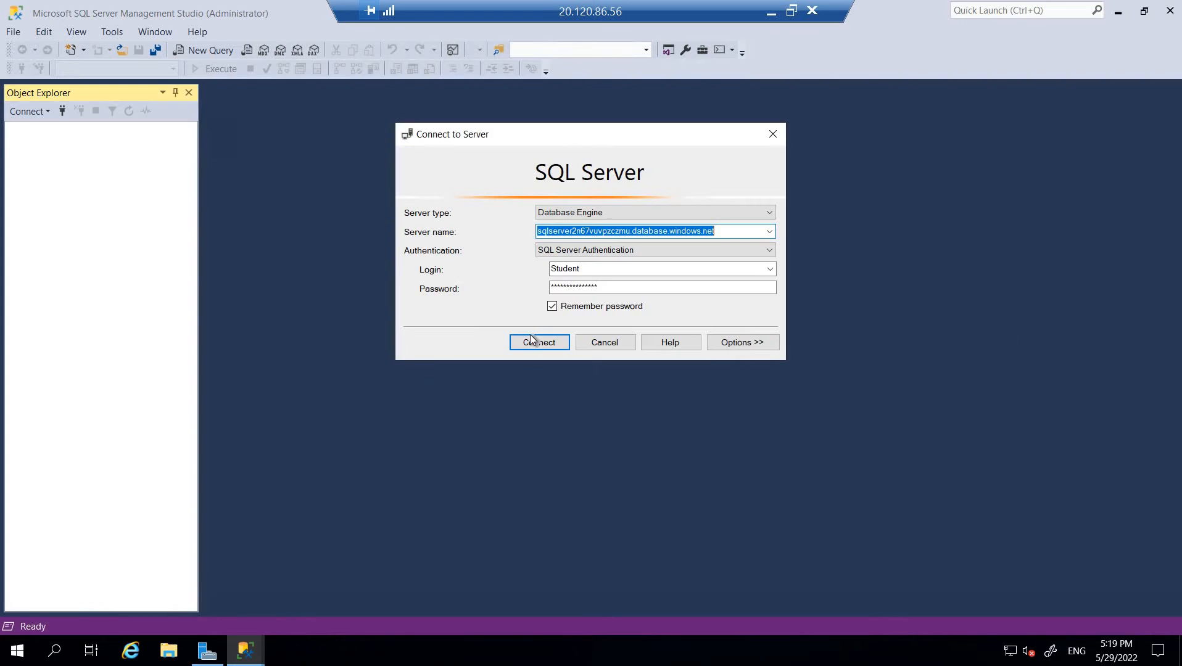
# - Reconnect to the Azure SQL server and reopen Encrypt Columns on medical's dbo.Patients table
pyautogui.click(538, 340)
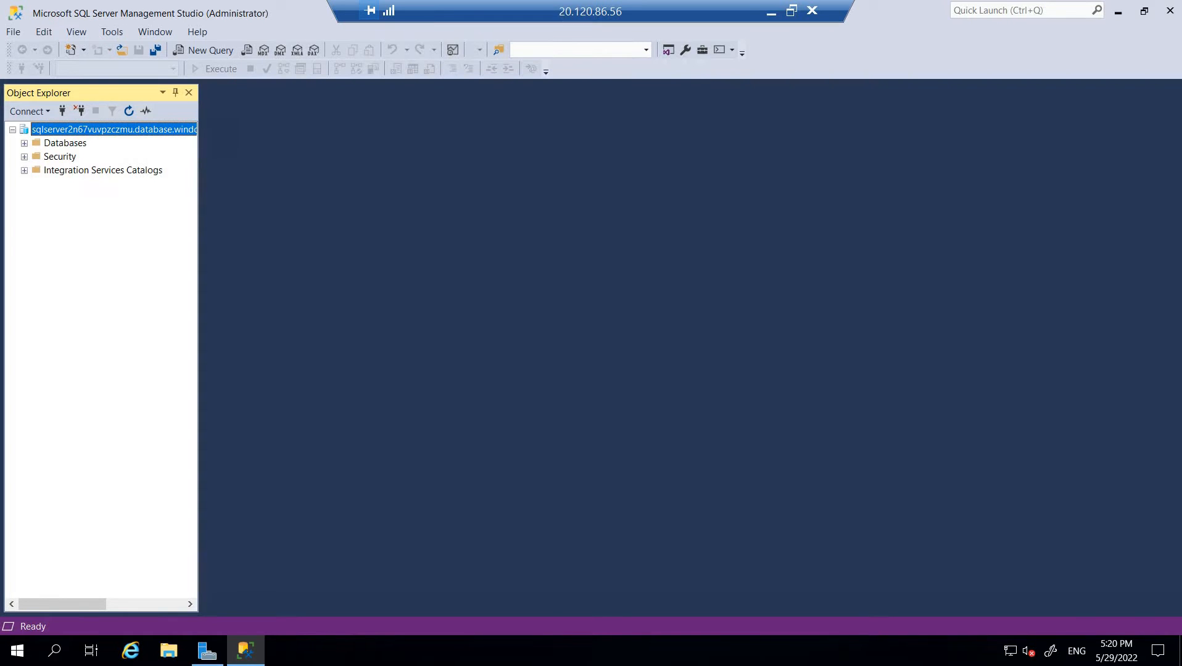
pyautogui.click(24, 156)
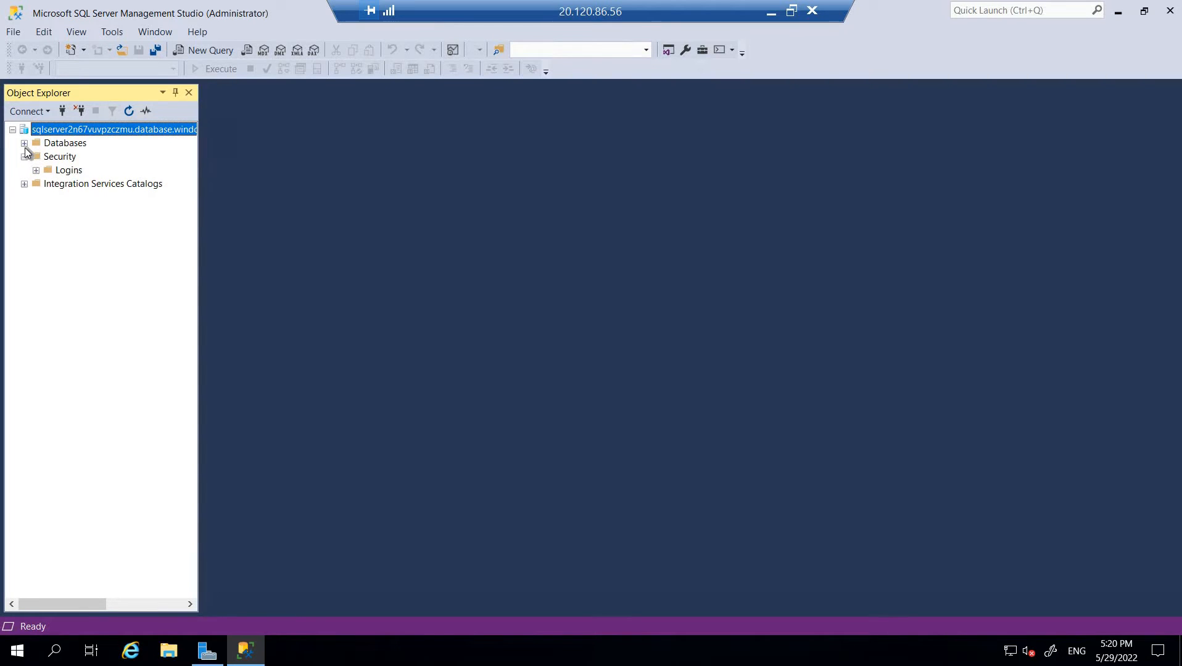
pyautogui.click(24, 156)
pyautogui.click(24, 143)
pyautogui.click(36, 170)
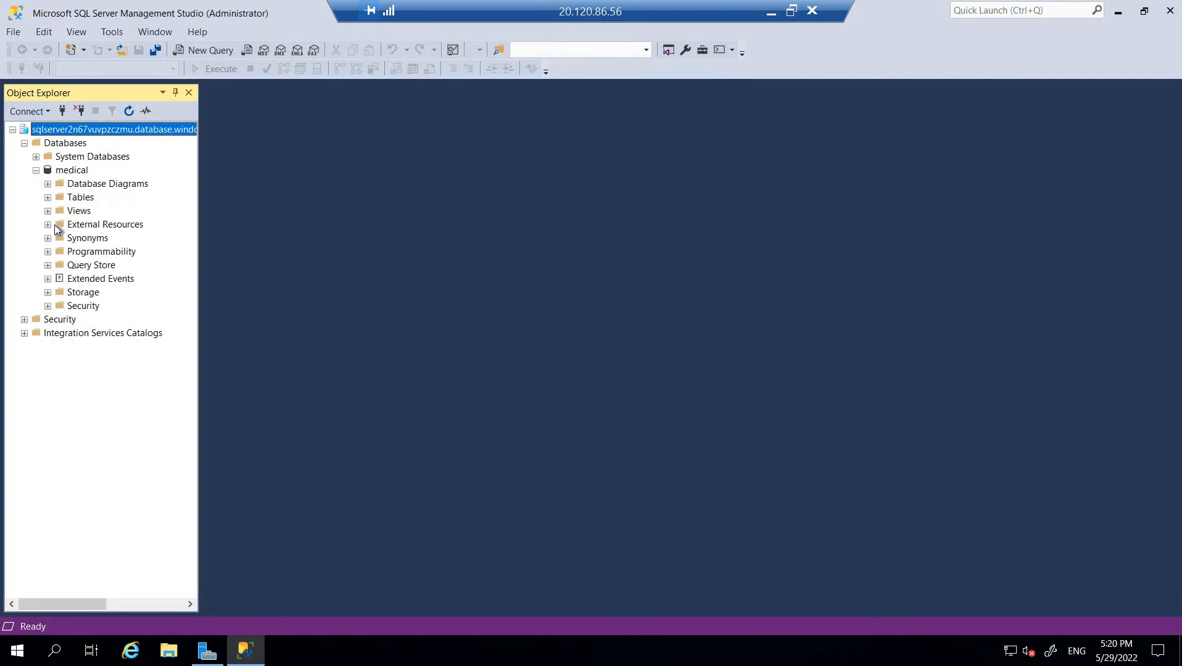
pyautogui.click(48, 197)
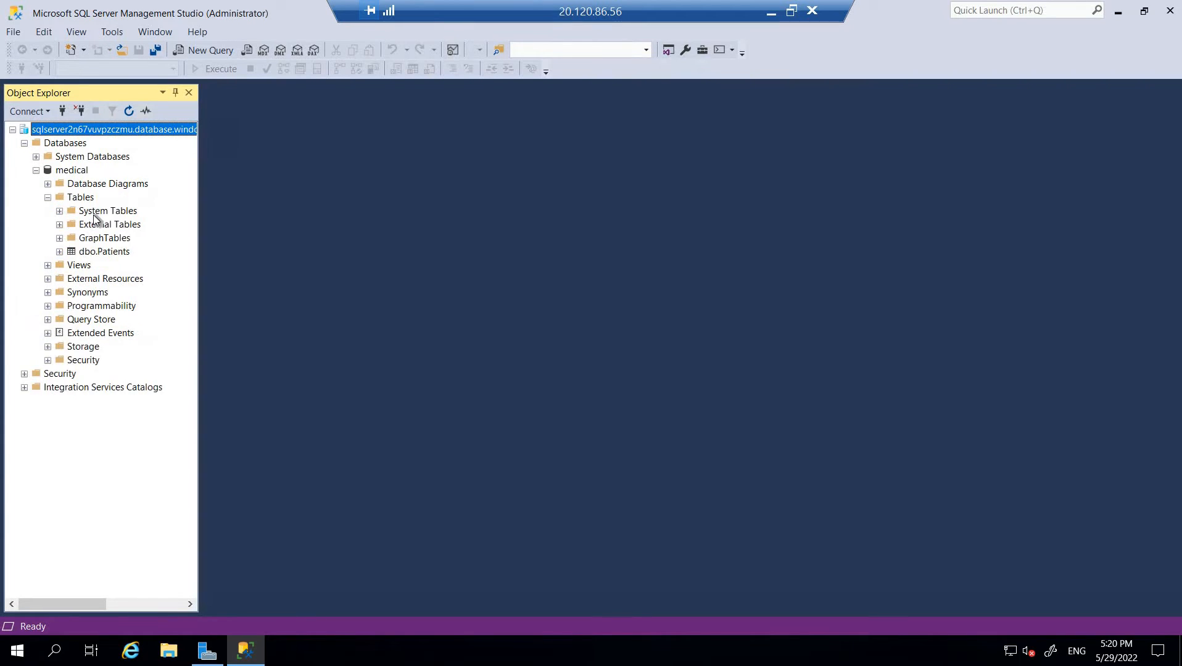
pyautogui.rightClick(99, 251)
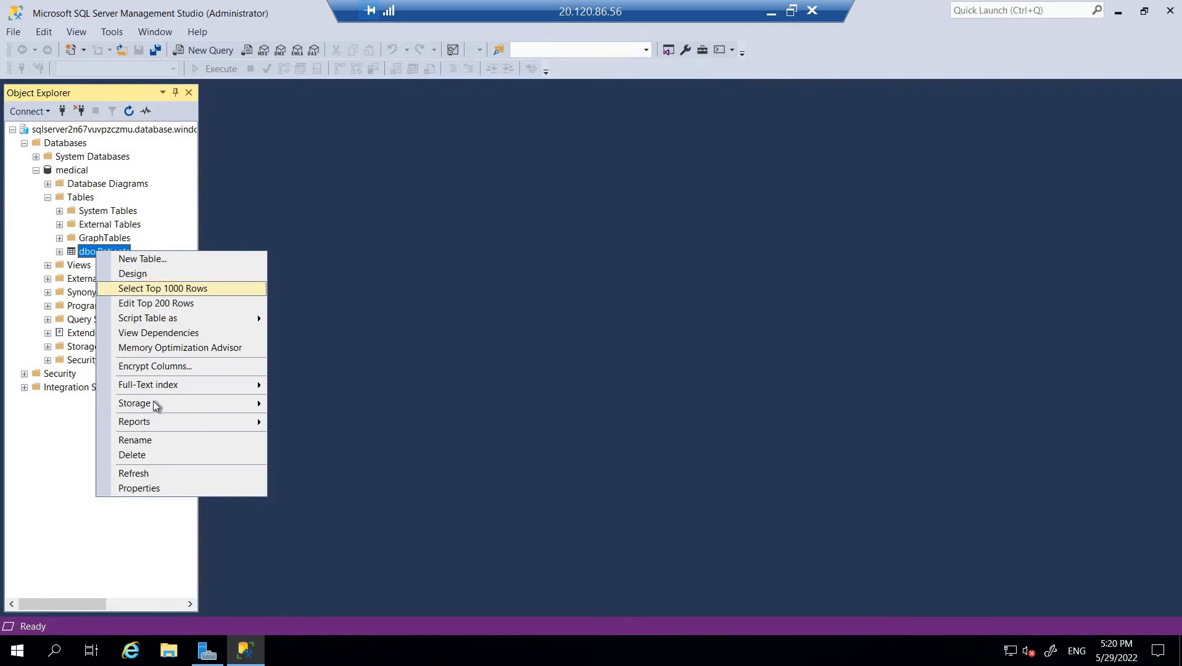
pyautogui.click(169, 368)
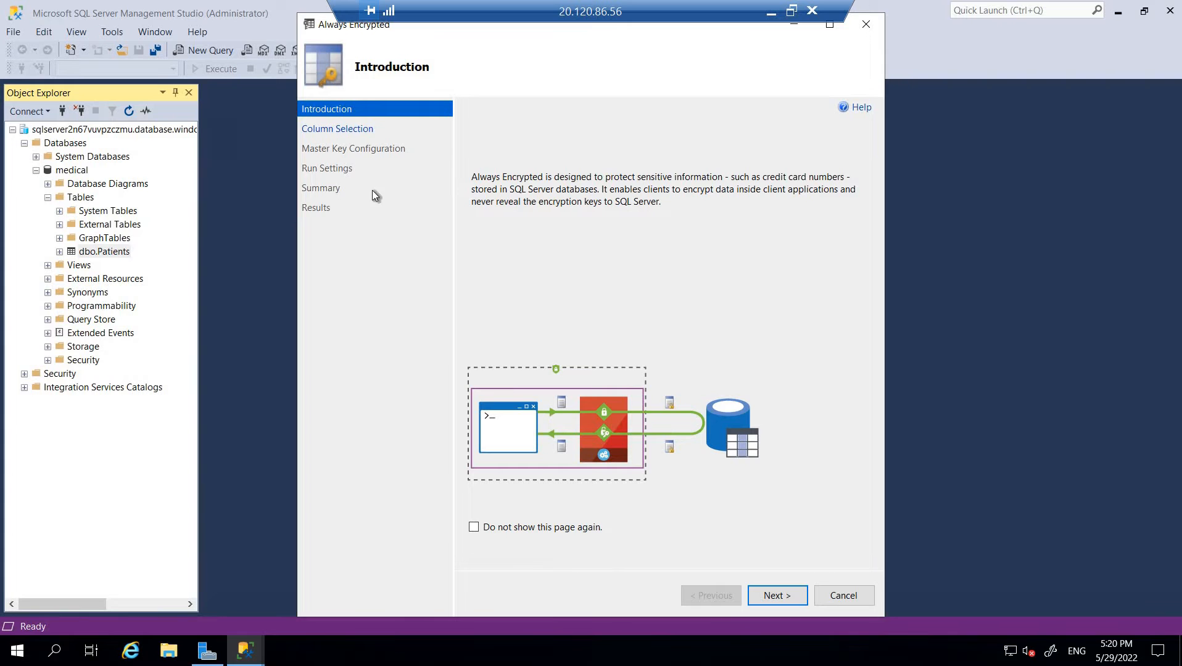
# - Select SSN as Deterministic and BirthDate as Randomized, then advance to master key configuration
pyautogui.click(784, 595)
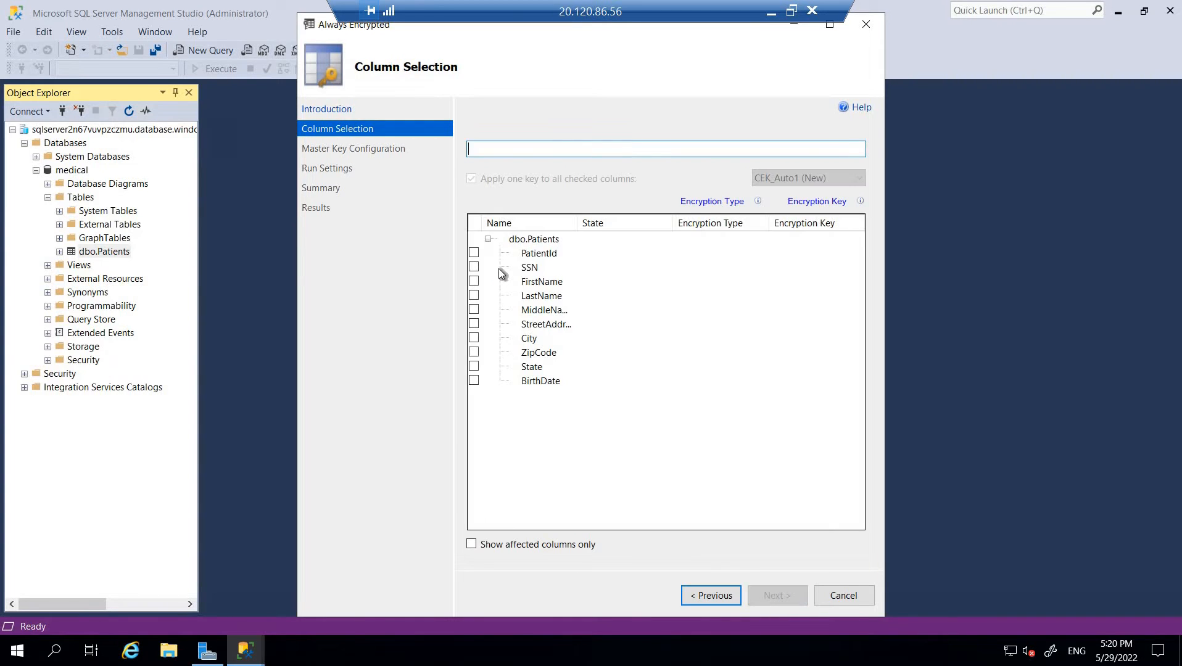
pyautogui.click(473, 267)
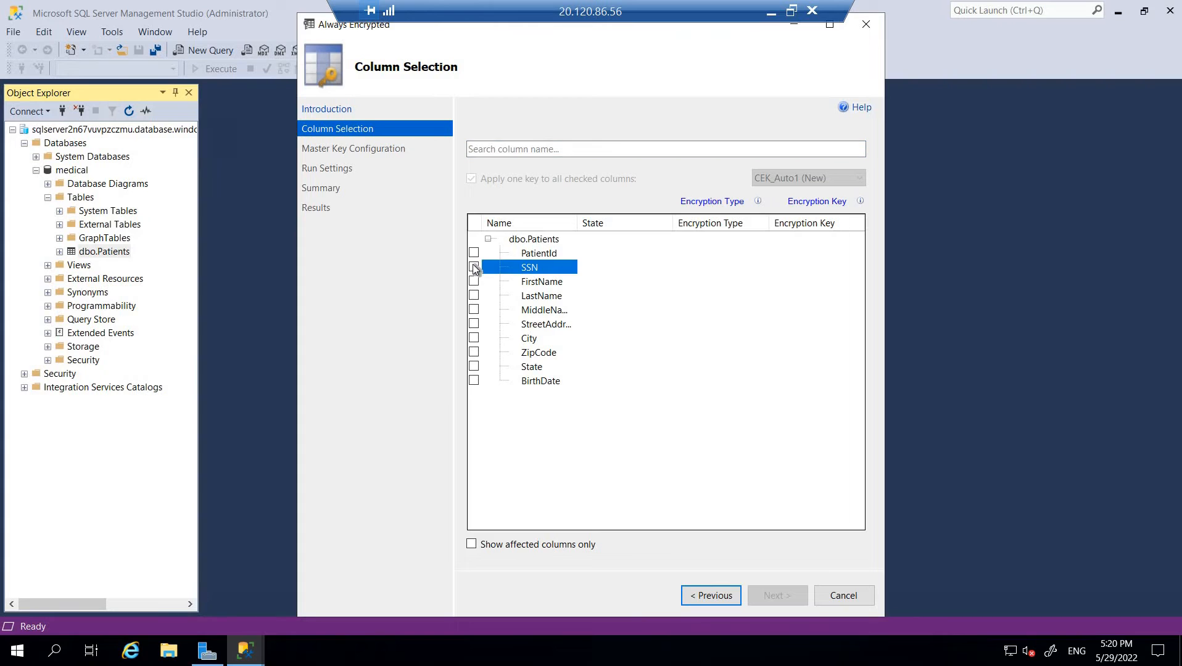
pyautogui.click(474, 382)
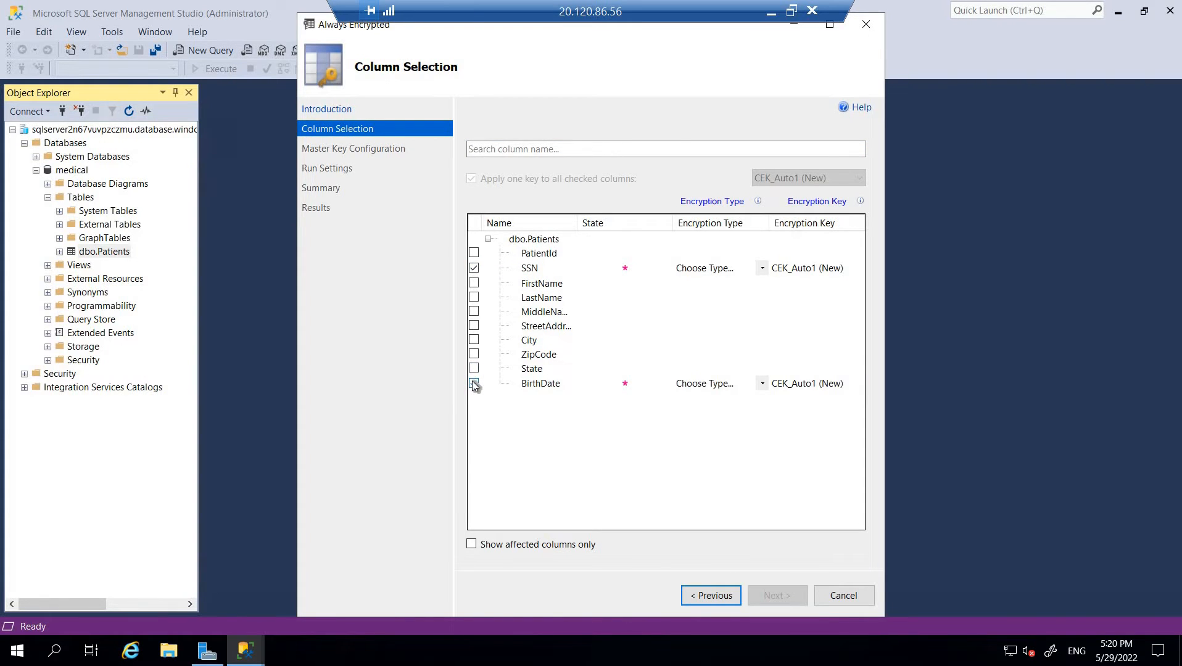
pyautogui.click(761, 270)
pyautogui.click(762, 269)
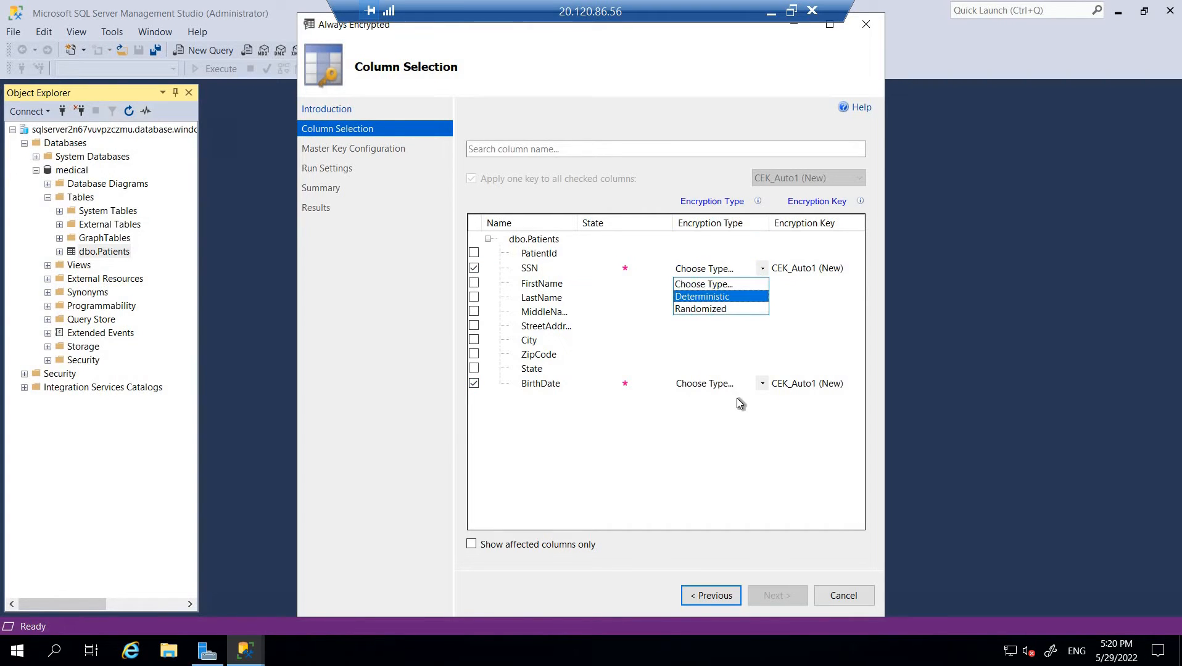
pyautogui.click(762, 383)
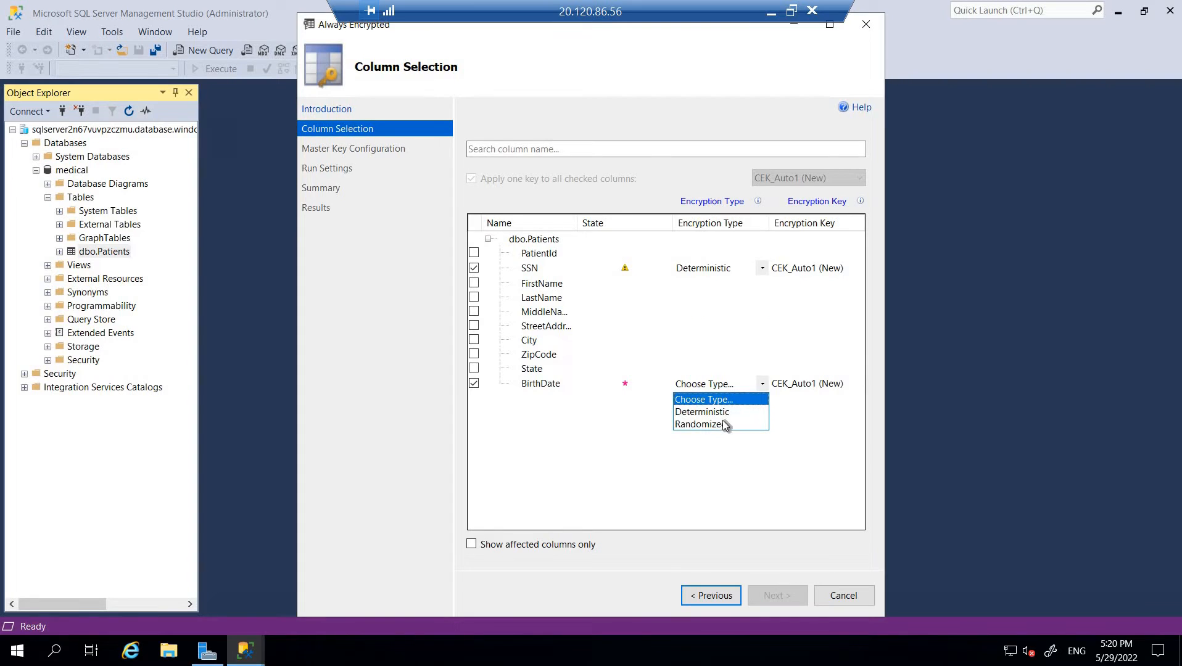
pyautogui.click(726, 425)
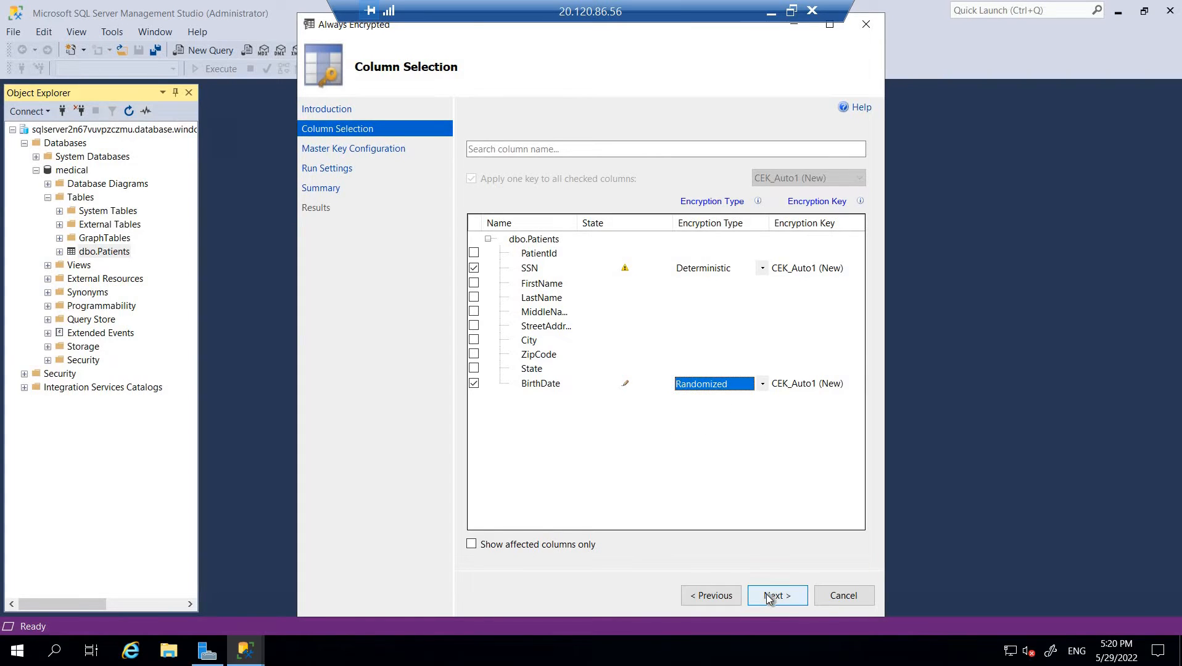
pyautogui.click(769, 596)
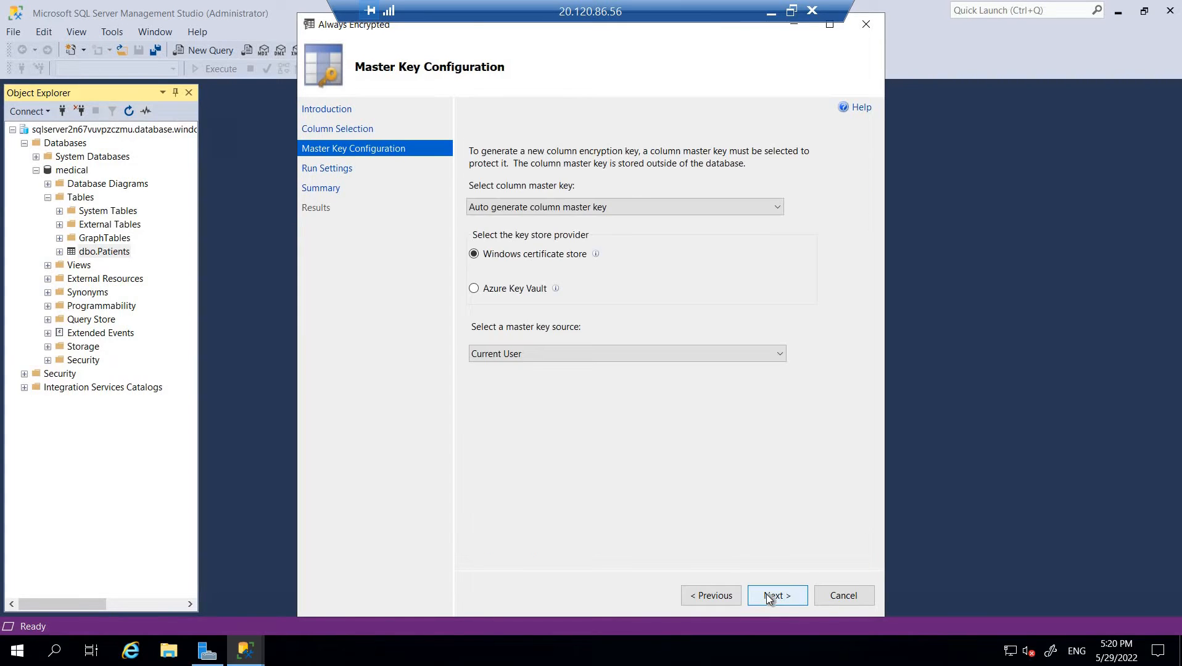
# - Choose Azure Key Vault, sign in with the existing account and pick the key vault's subscription
pyautogui.click(498, 294)
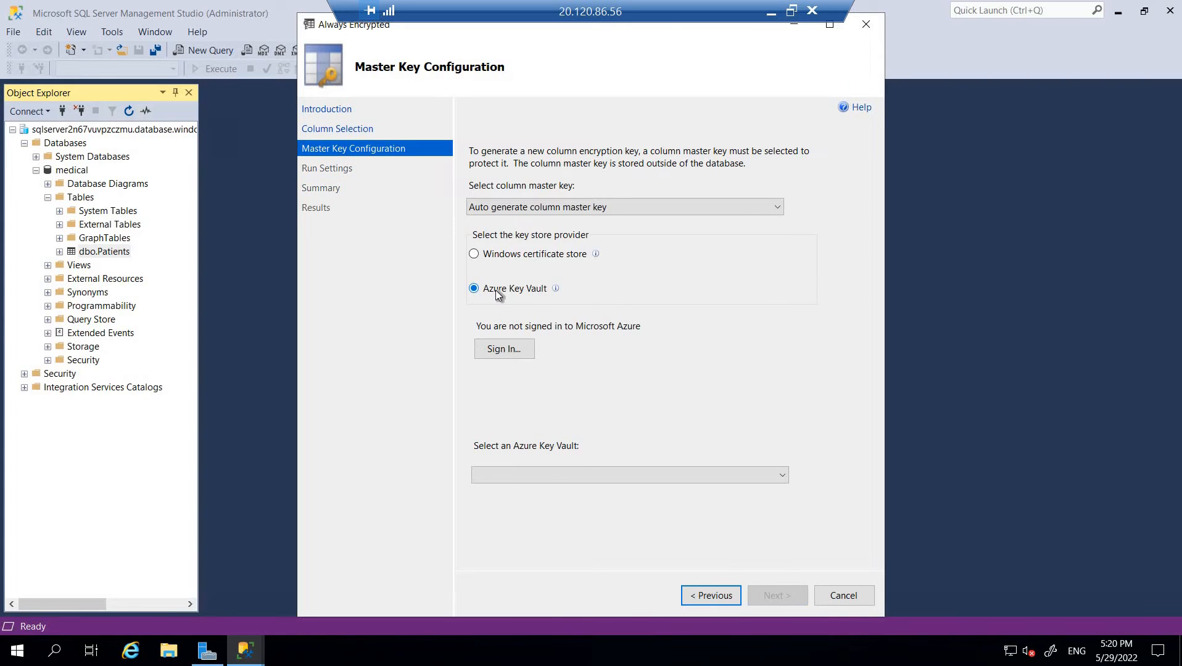
pyautogui.click(502, 346)
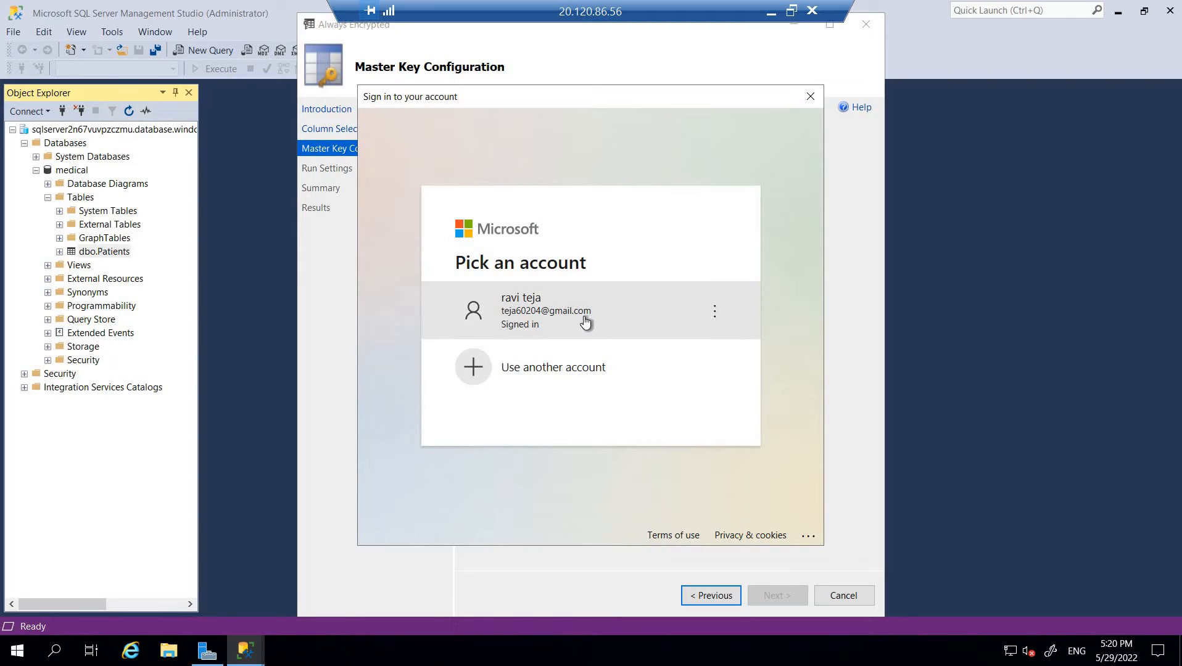
pyautogui.click(583, 315)
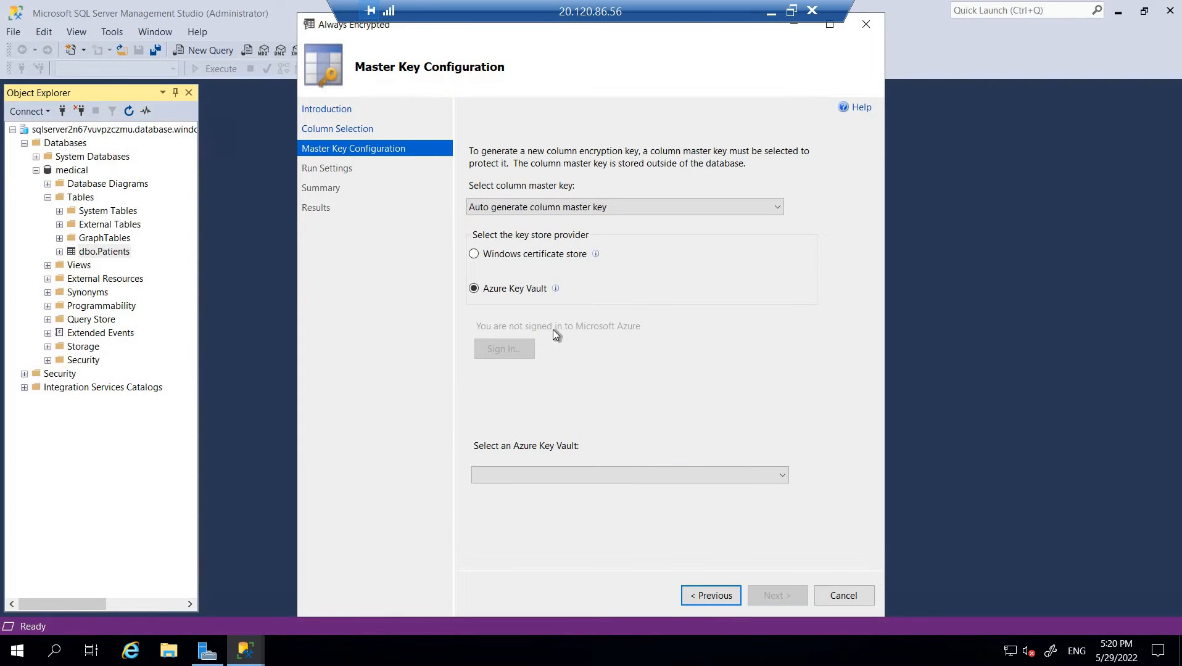
pyautogui.click(608, 369)
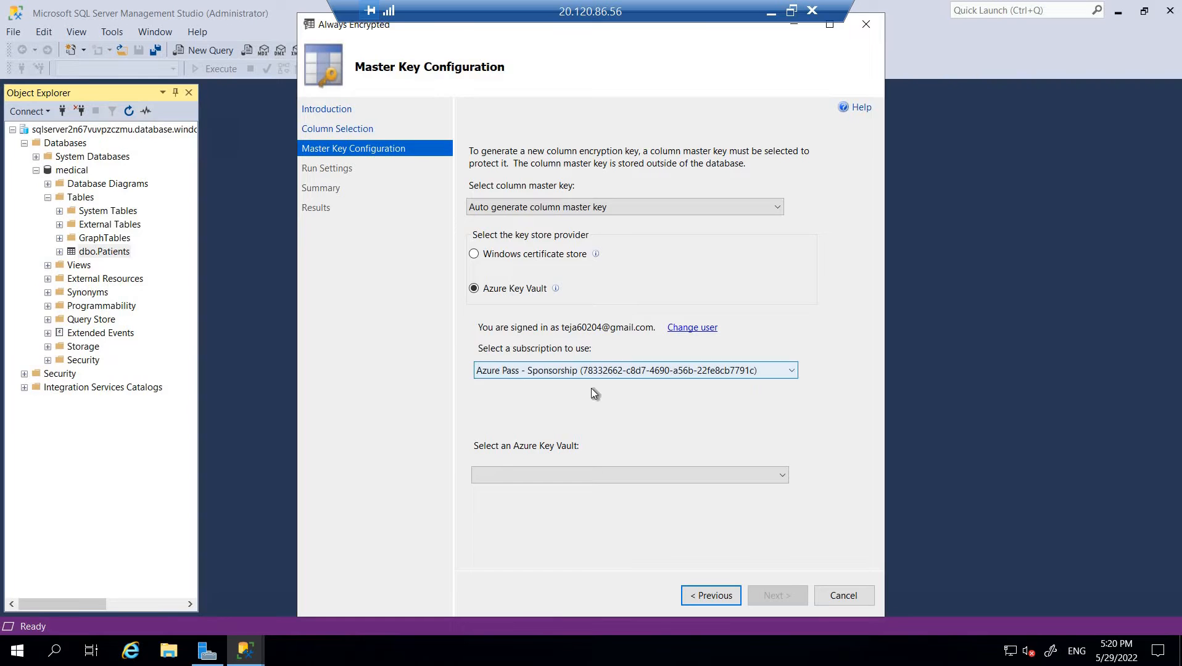
pyautogui.click(591, 388)
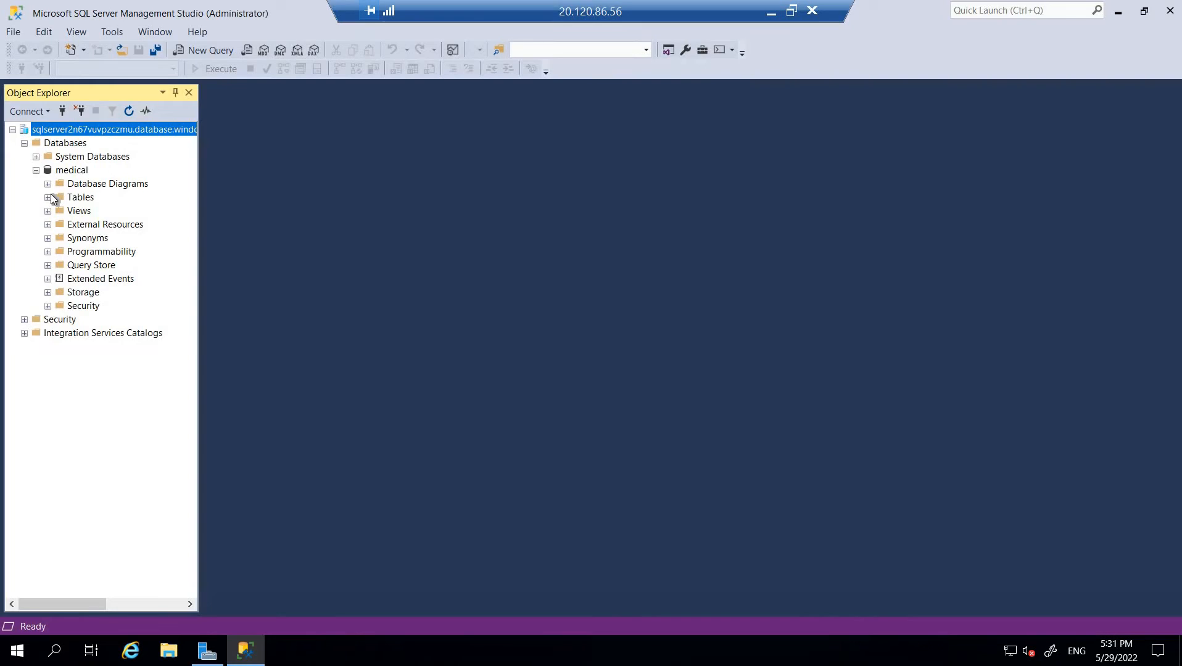
# - Reopen Encrypt Columns for dbo.Patients from the medical database's Tables
pyautogui.click(49, 197)
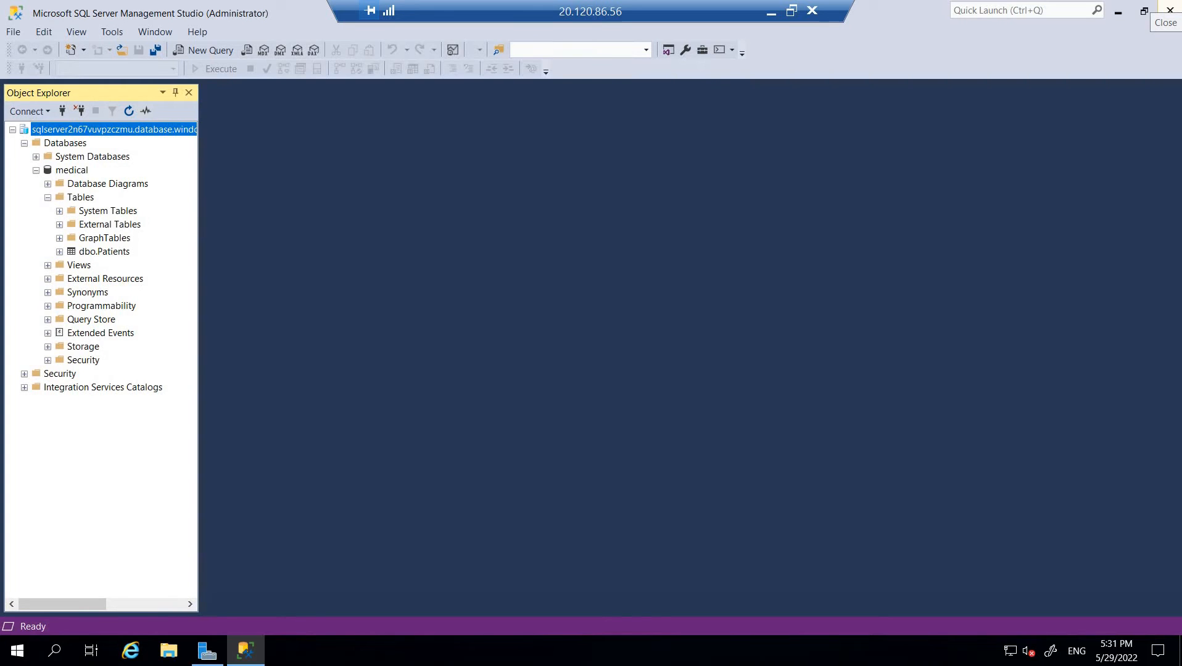
pyautogui.rightClick(95, 254)
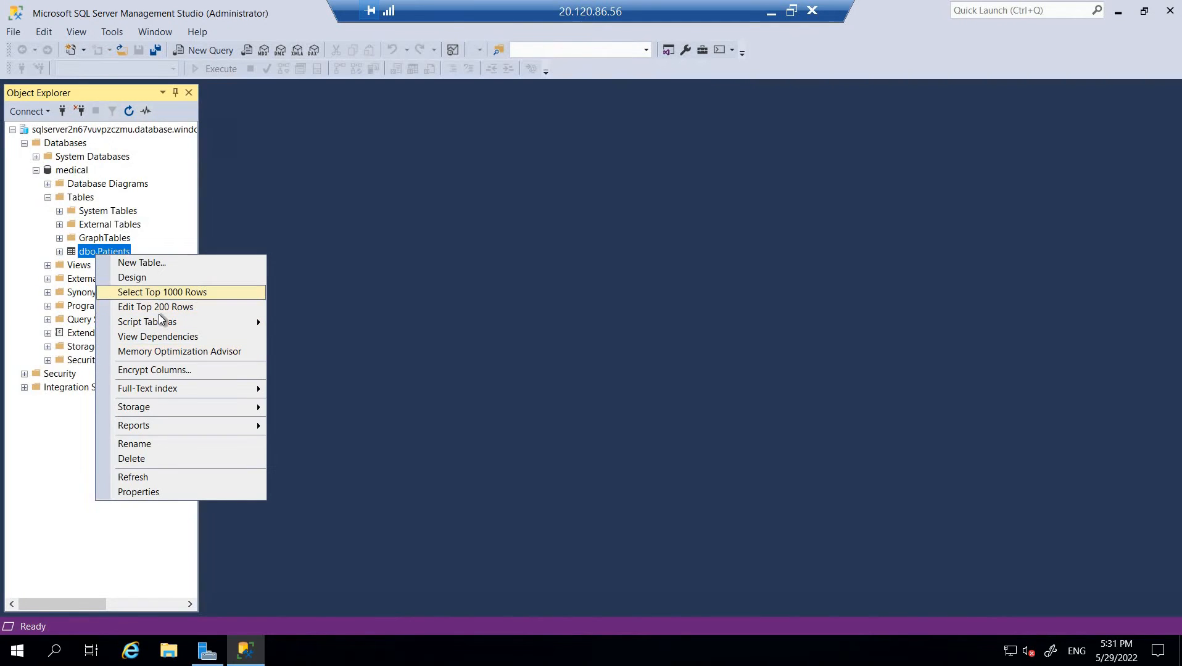
pyautogui.click(158, 371)
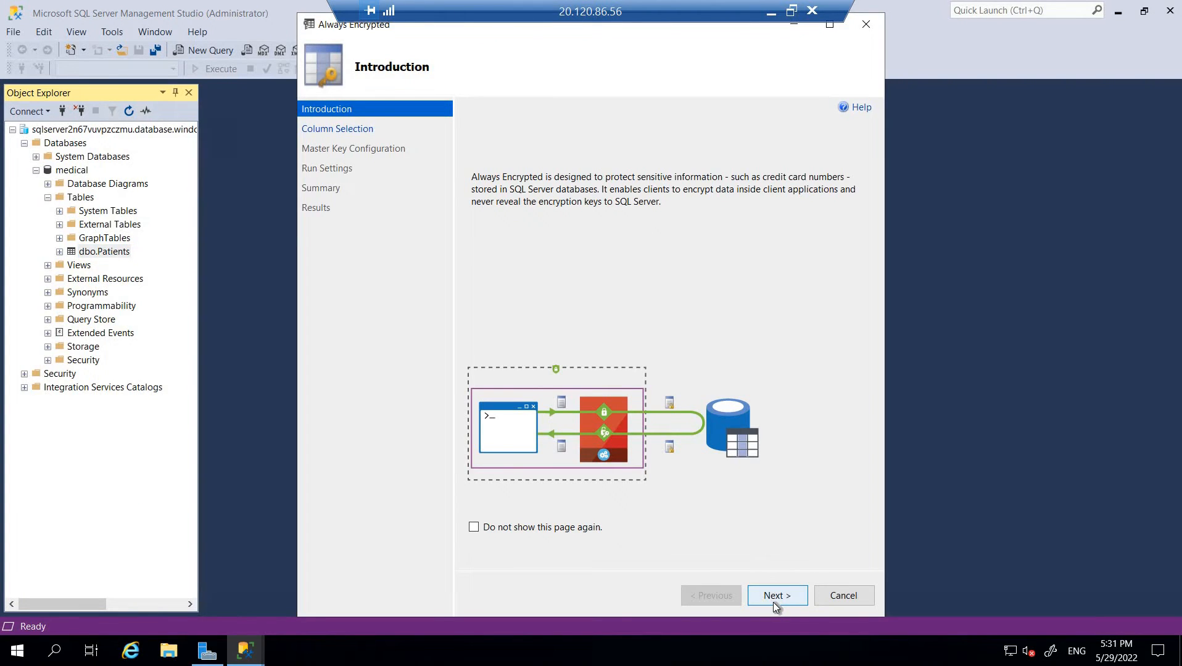
# - Select SSN as Deterministic and BirthDate as Randomized, then continue to Master Key Configuration
pyautogui.click(774, 596)
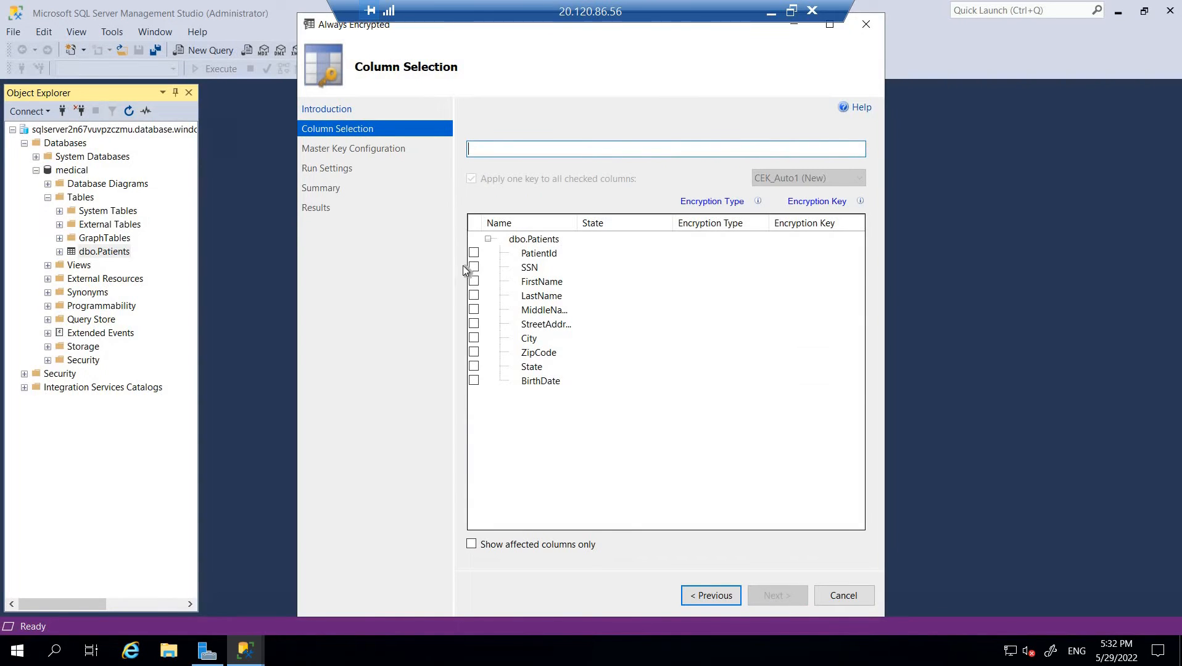
pyautogui.click(473, 267)
pyautogui.click(475, 383)
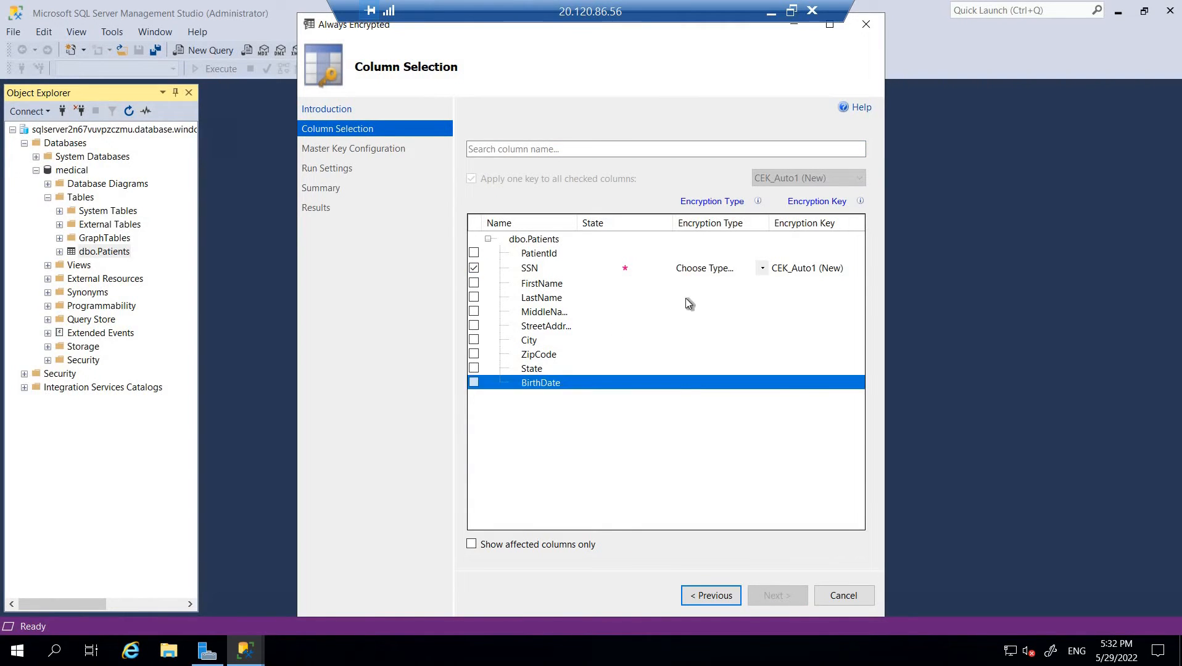
pyautogui.click(706, 269)
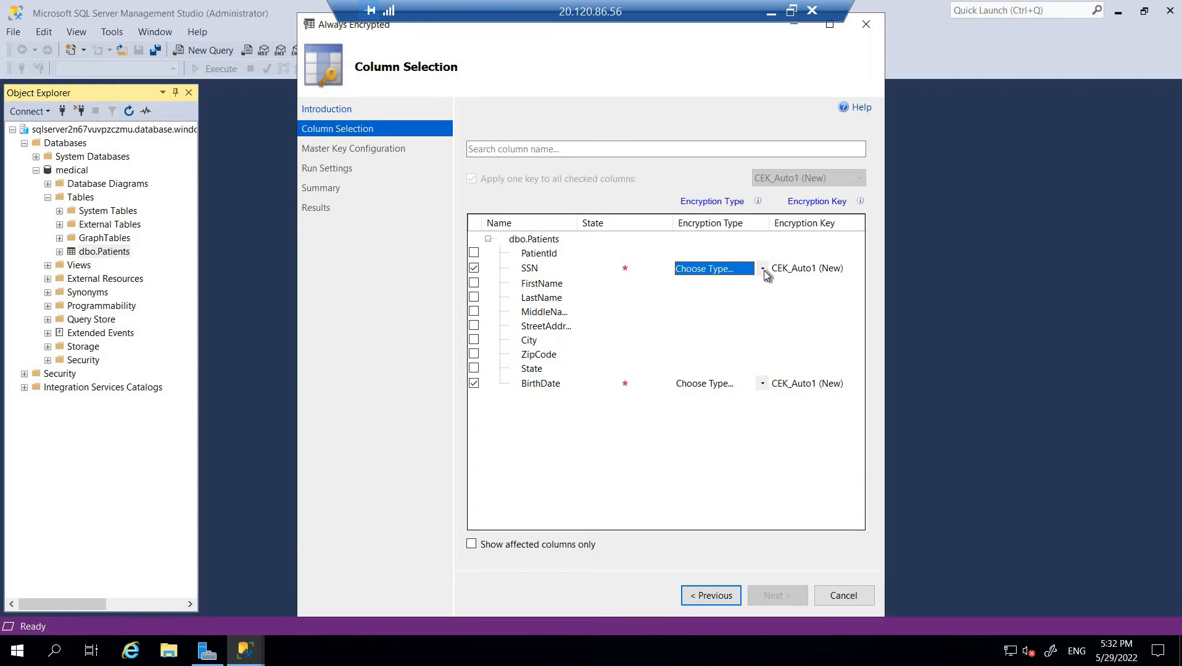
pyautogui.click(763, 271)
pyautogui.click(691, 296)
pyautogui.click(763, 382)
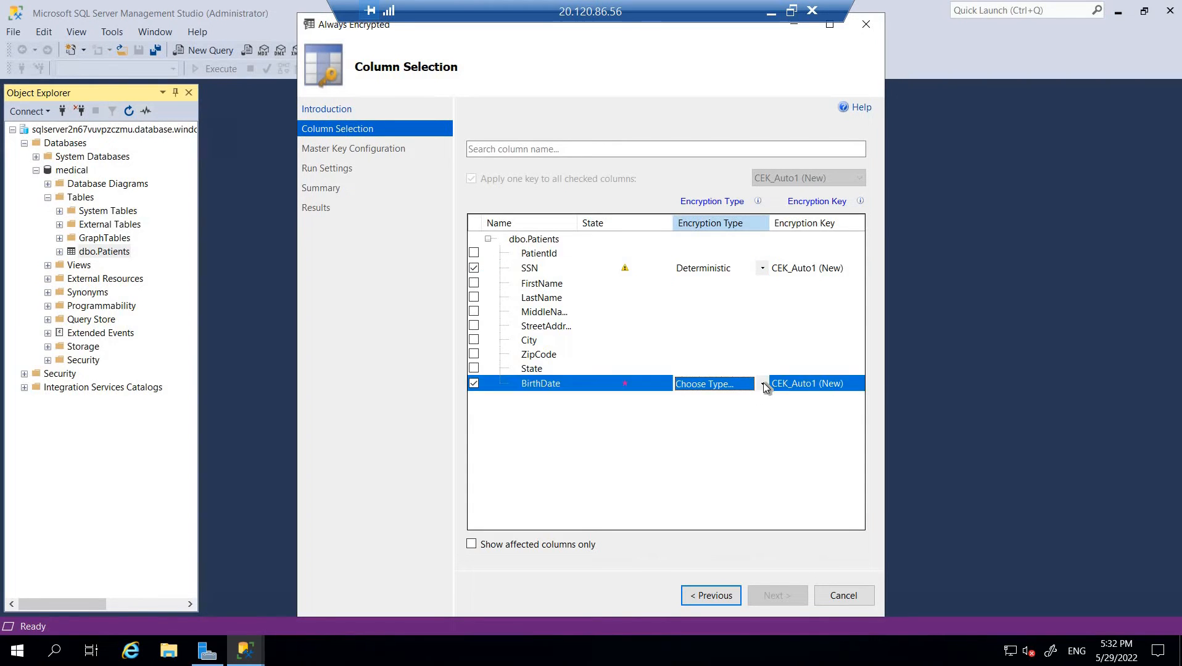
pyautogui.click(763, 383)
pyautogui.click(715, 422)
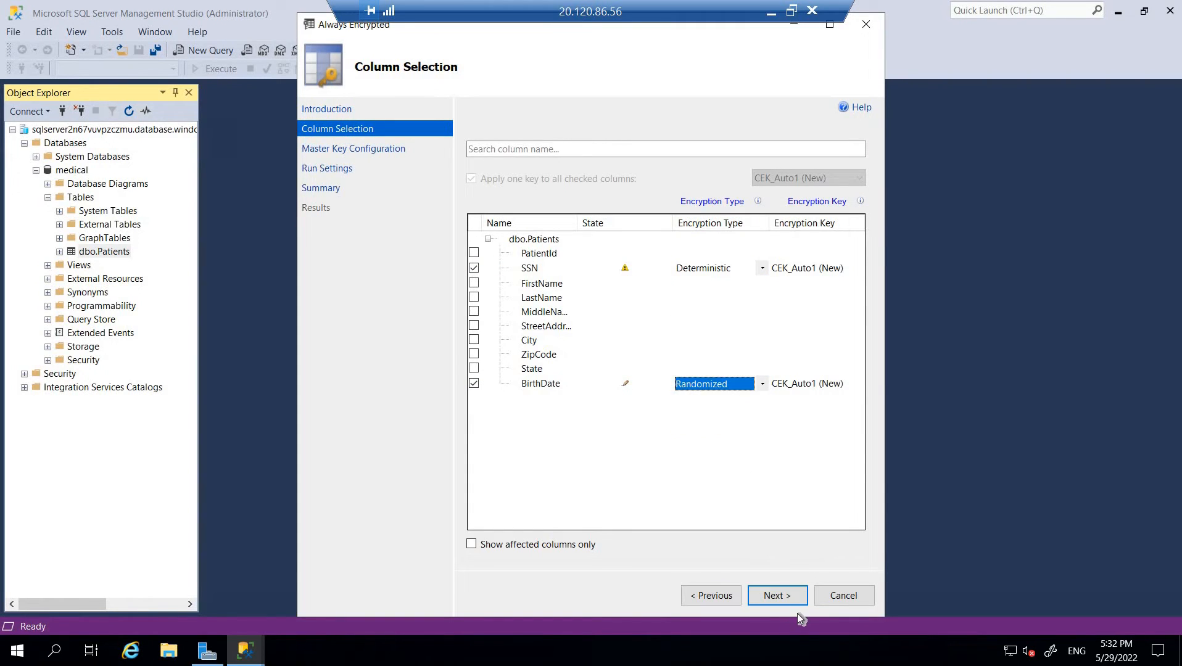
pyautogui.click(786, 601)
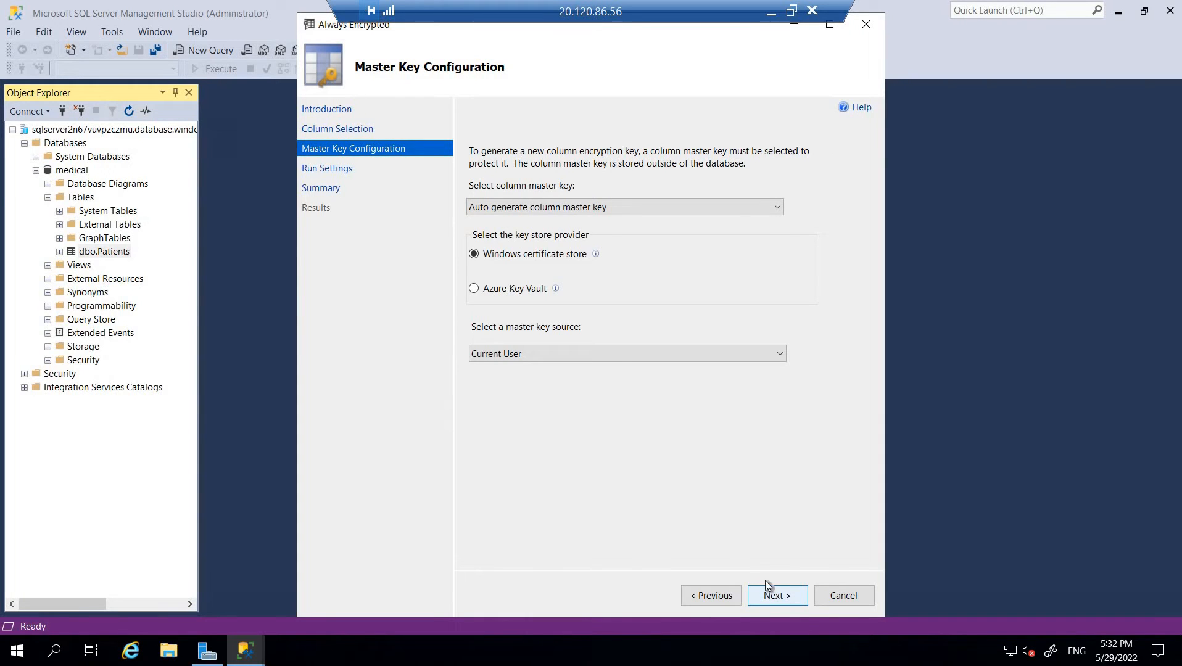
# - Keep the auto-generated column master key and minimise the Remote Desktop window
pyautogui.click(768, 209)
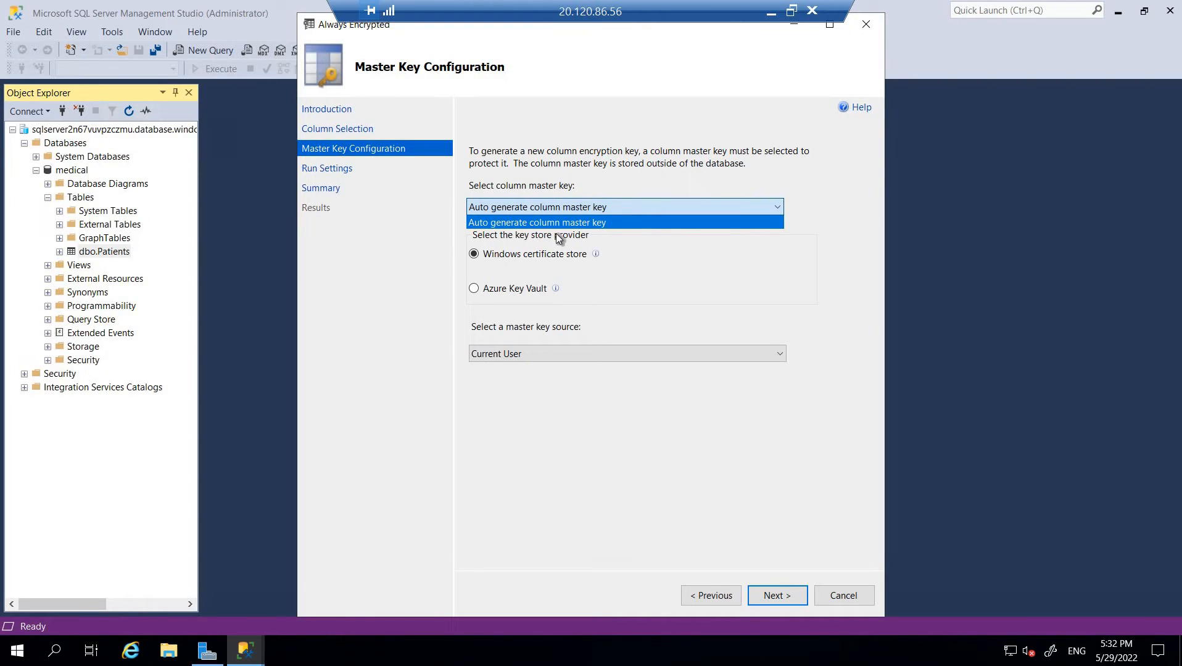
pyautogui.click(599, 203)
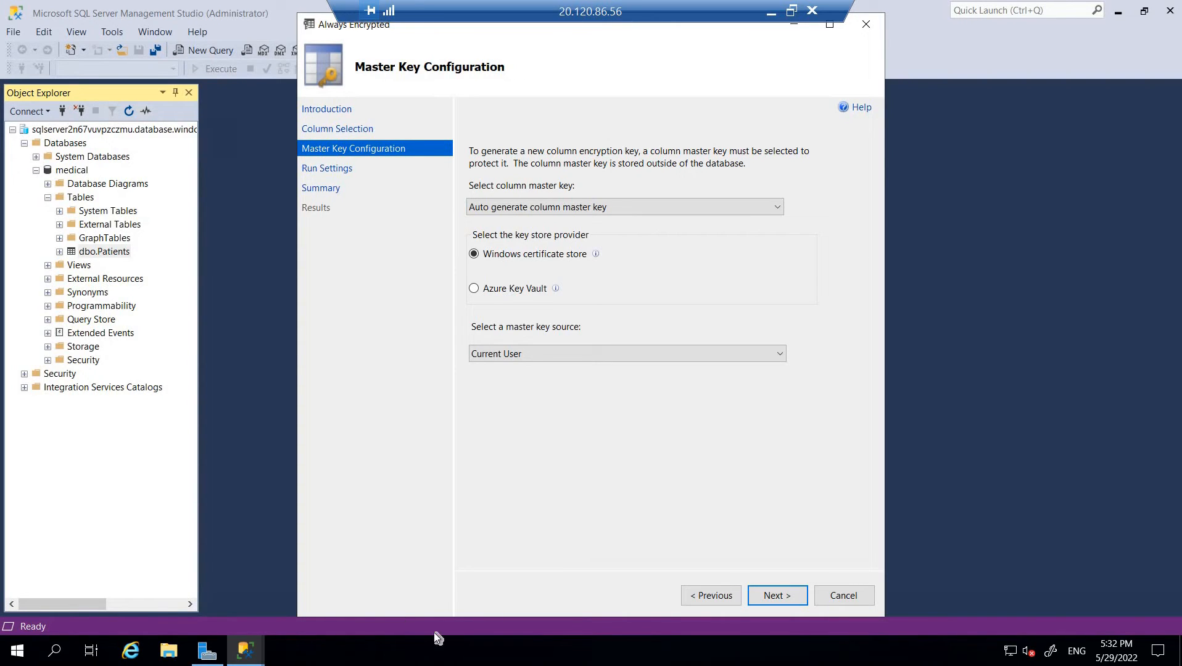
pyautogui.click(771, 12)
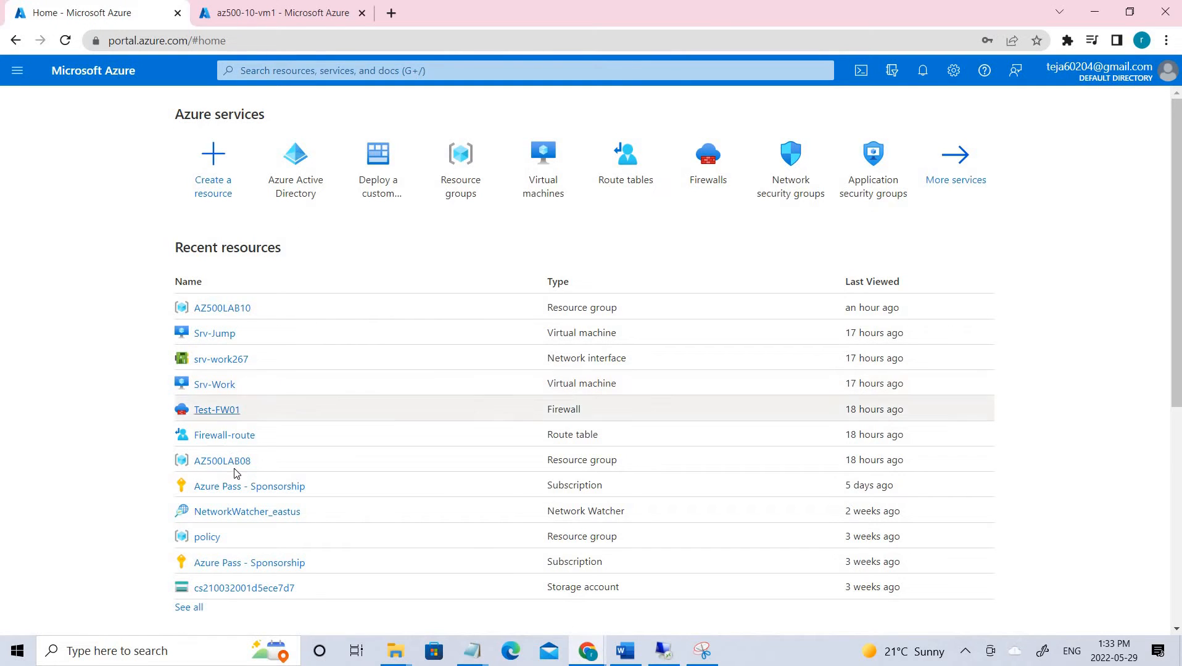
pyautogui.click(361, 70)
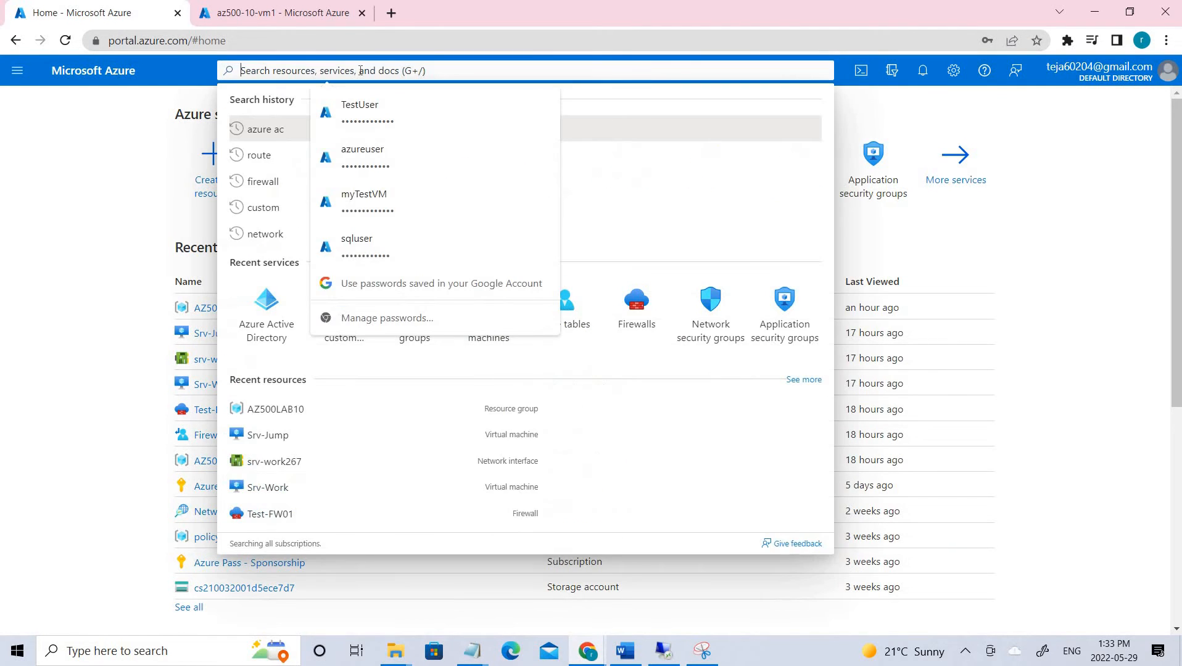
pyautogui.write('key vau')
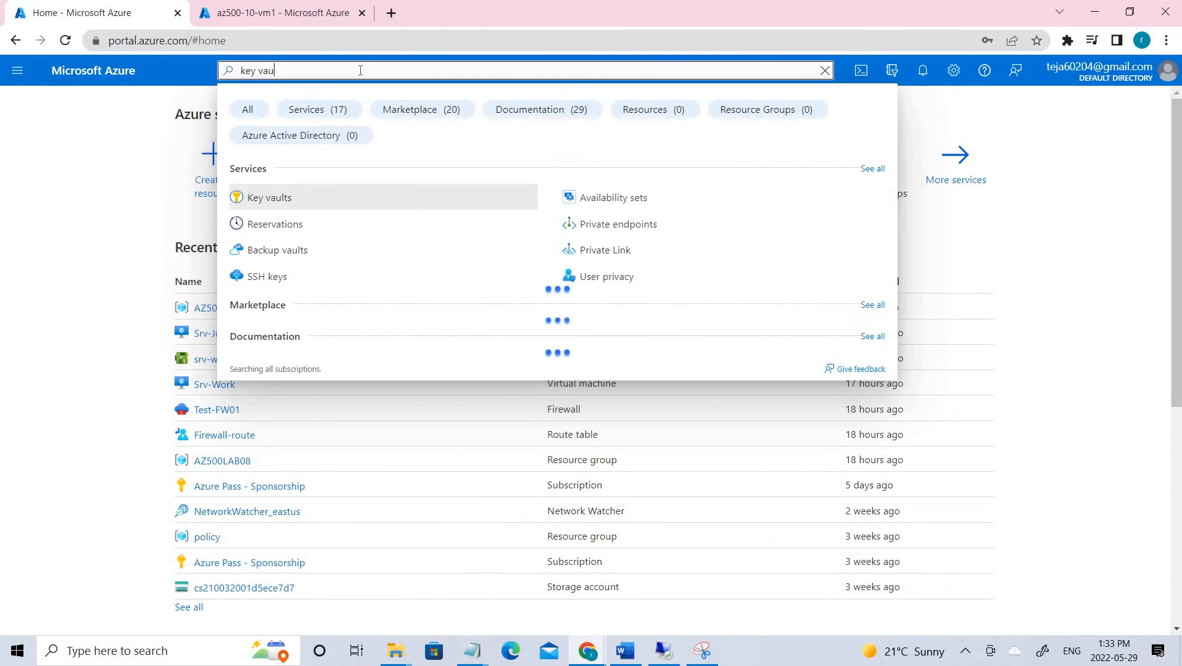
pyautogui.click(285, 198)
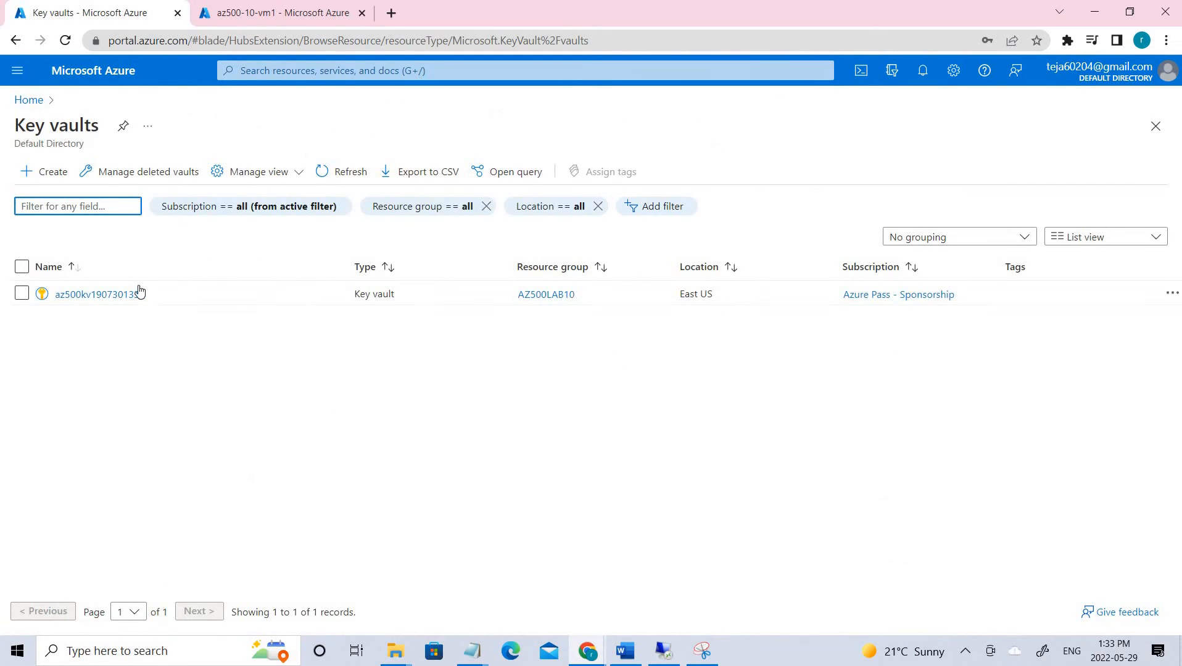
pyautogui.click(104, 296)
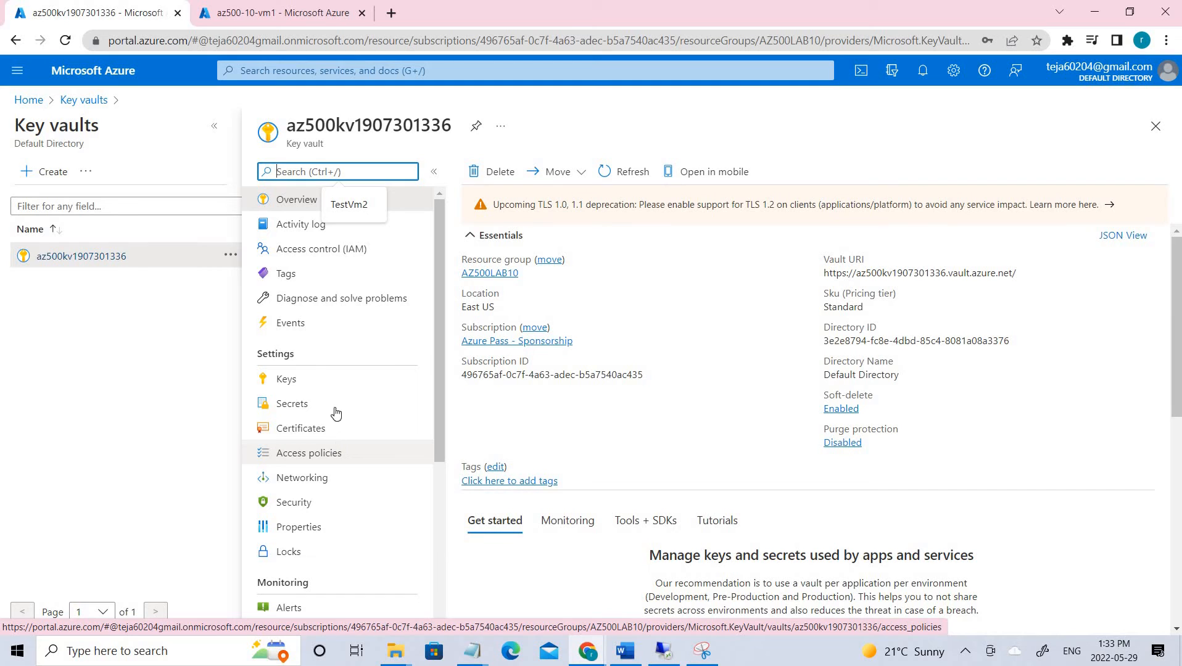
pyautogui.click(333, 455)
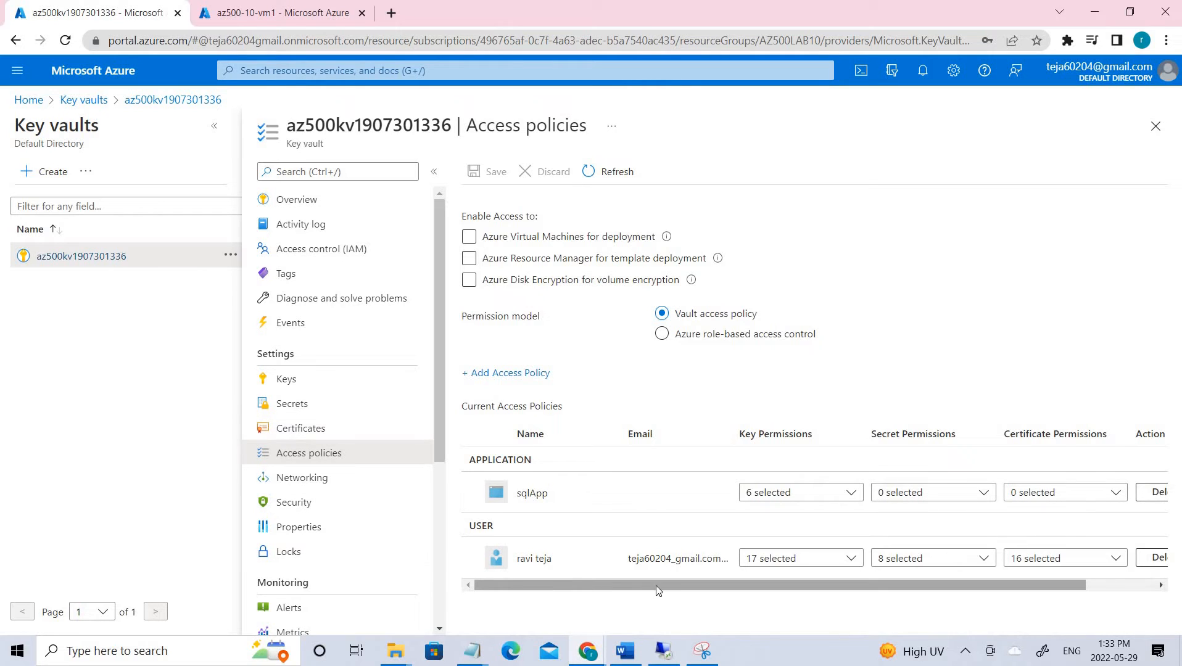
# - Review the user's key, secret and certificate permissions in the vault's access policies
pyautogui.moveTo(598, 585)
pyautogui.mouseDown()
pyautogui.moveTo(668, 585)
pyautogui.moveTo(580, 591)
pyautogui.mouseUp()
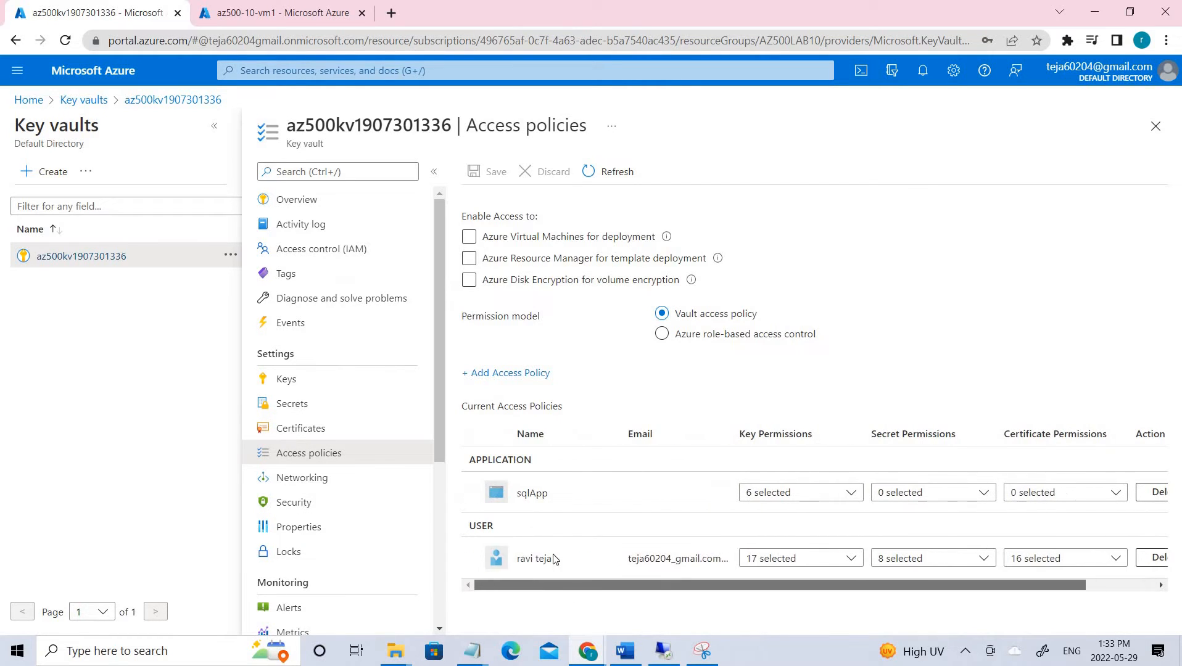
pyautogui.click(843, 566)
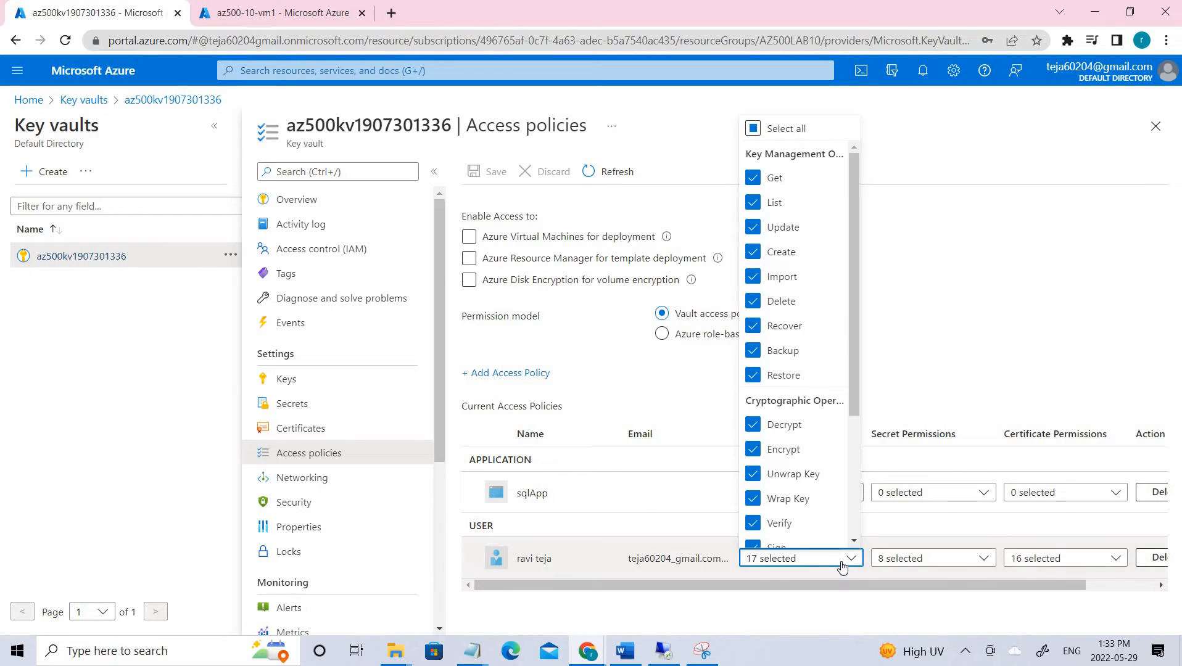
pyautogui.click(982, 560)
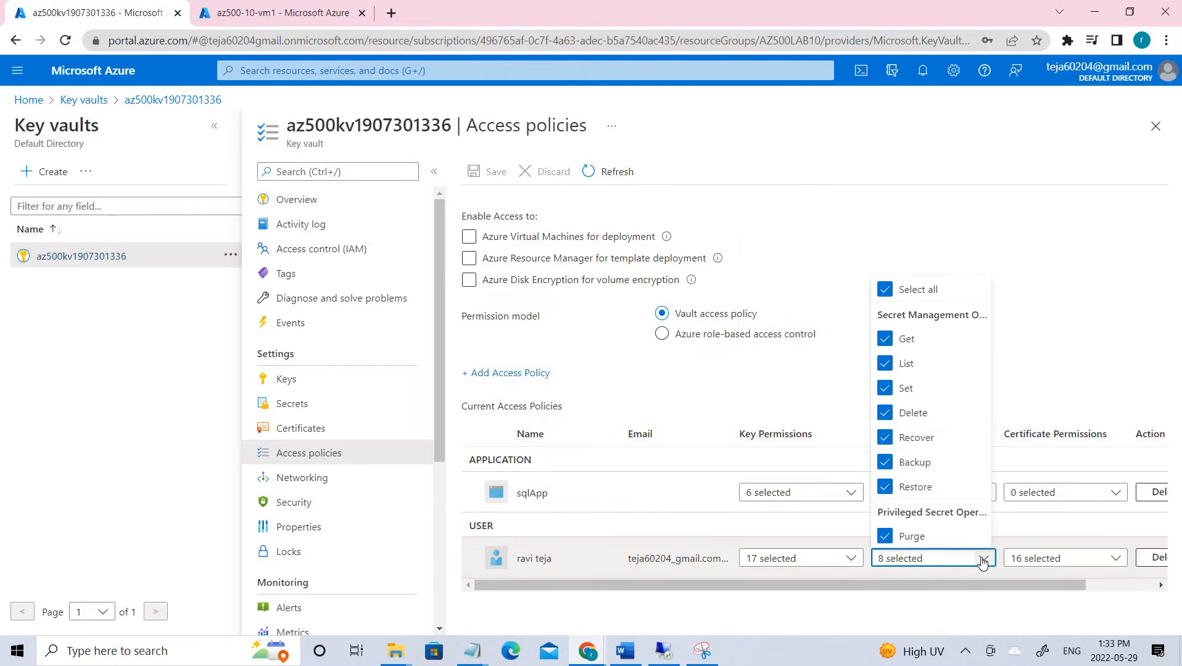
pyautogui.click(1070, 562)
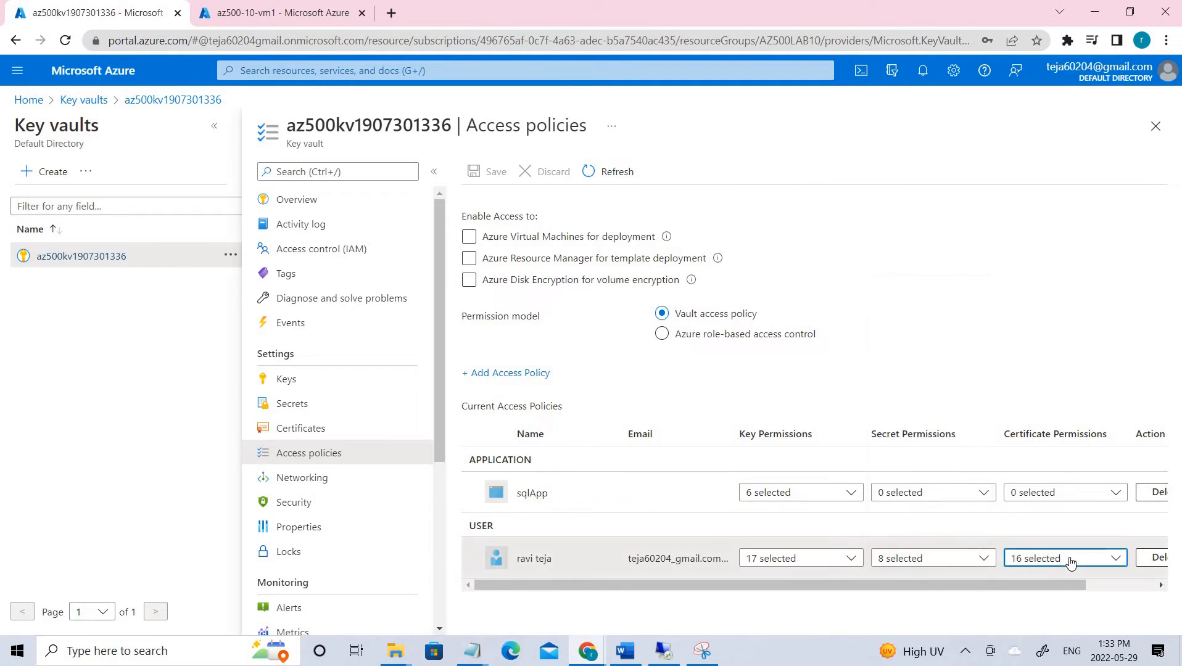
pyautogui.click(848, 561)
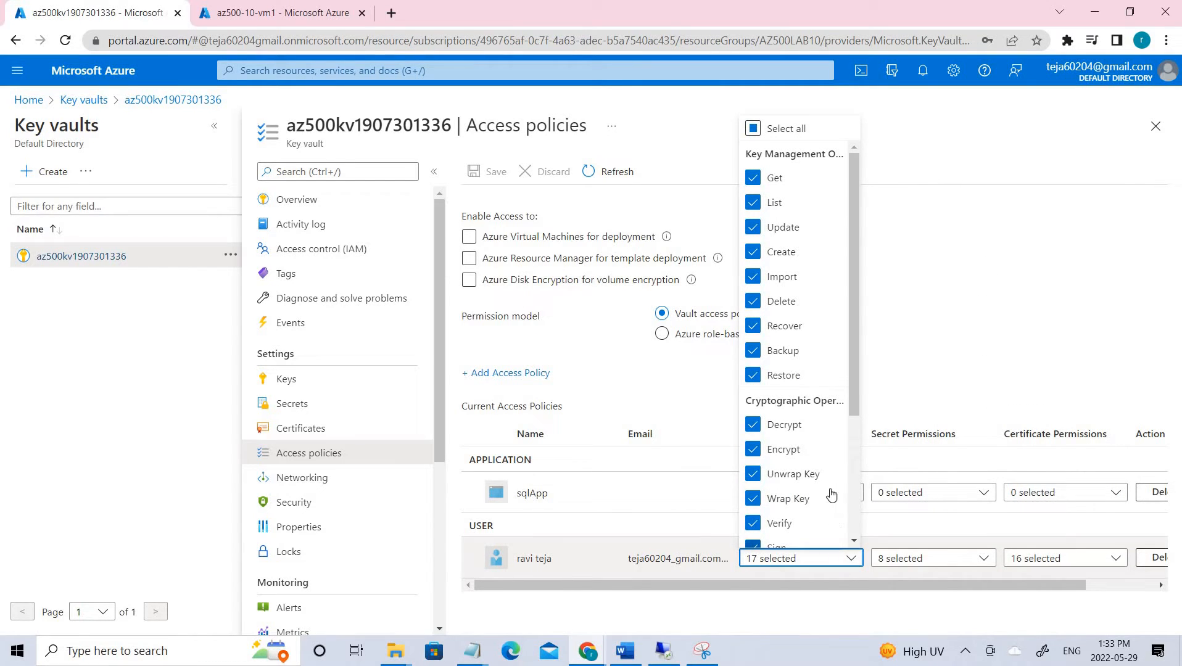
pyautogui.scroll(-3, 814, 493)
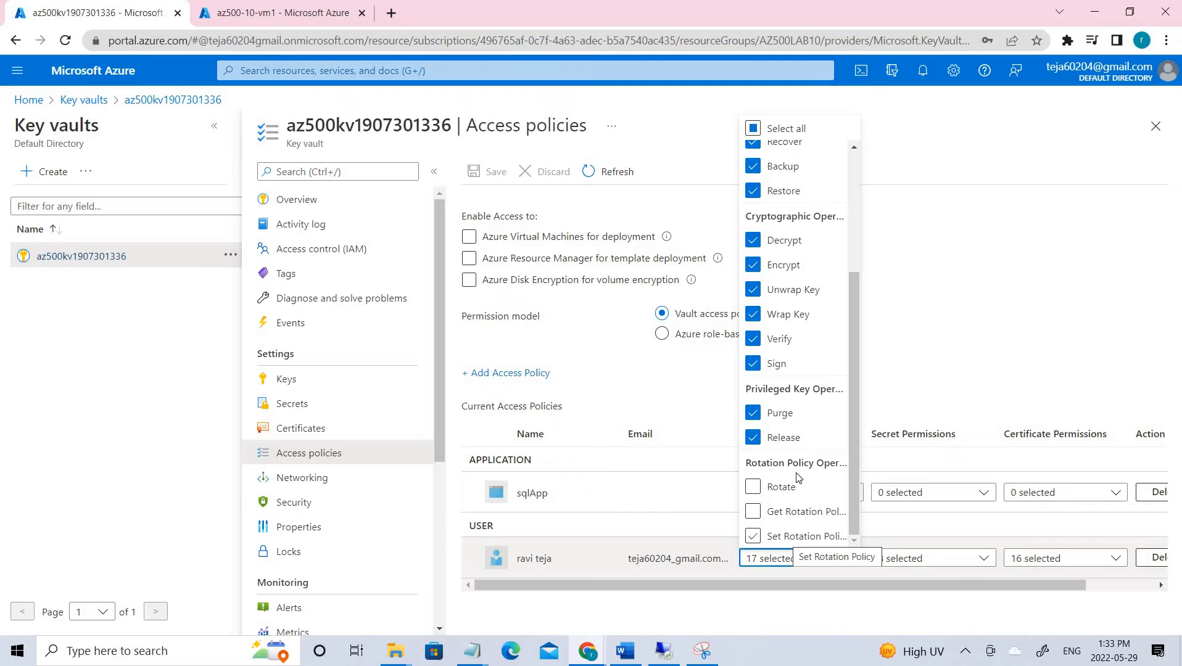
pyautogui.scroll(3, 797, 478)
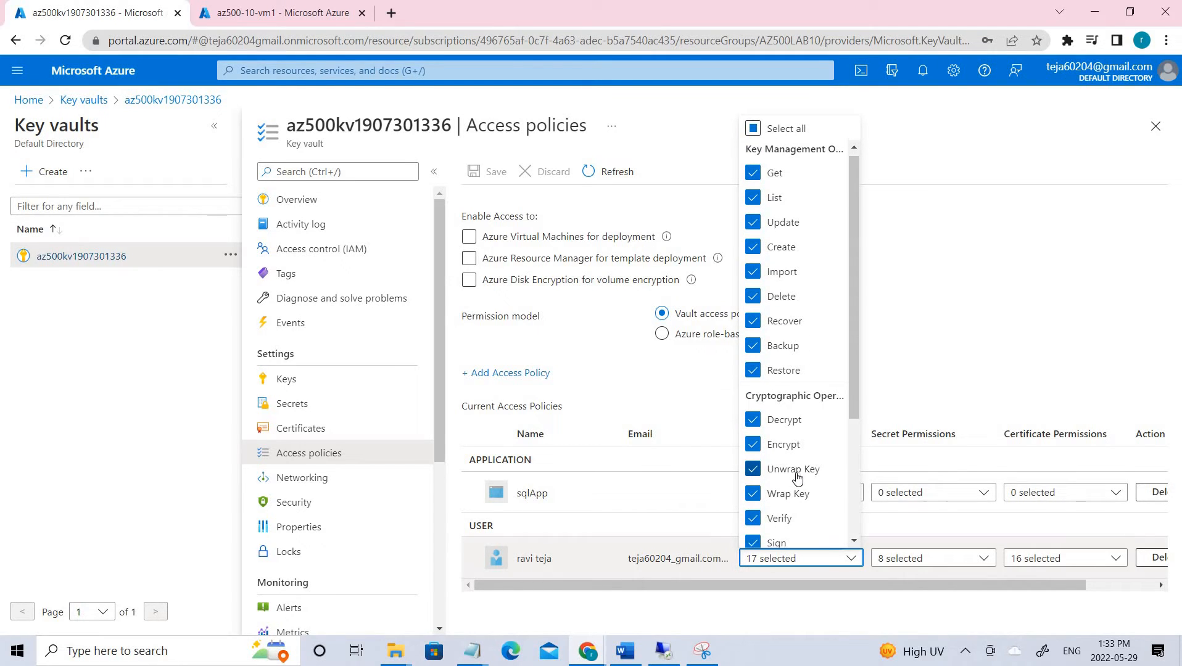
pyautogui.scroll(-3, 796, 478)
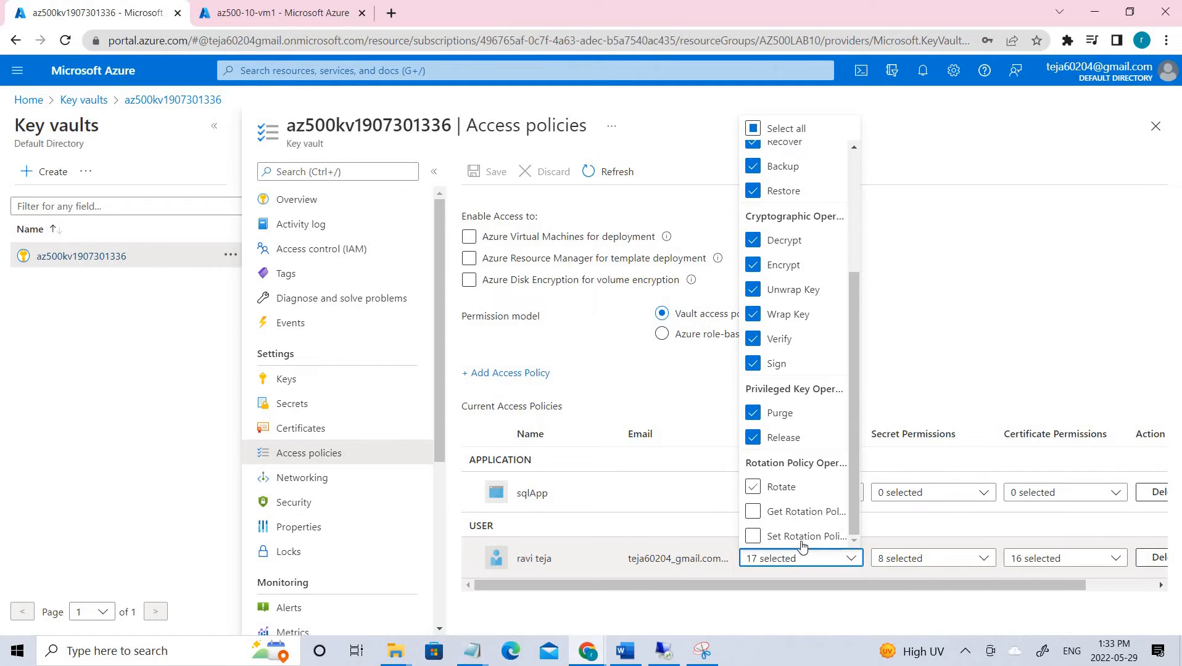
pyautogui.click(922, 560)
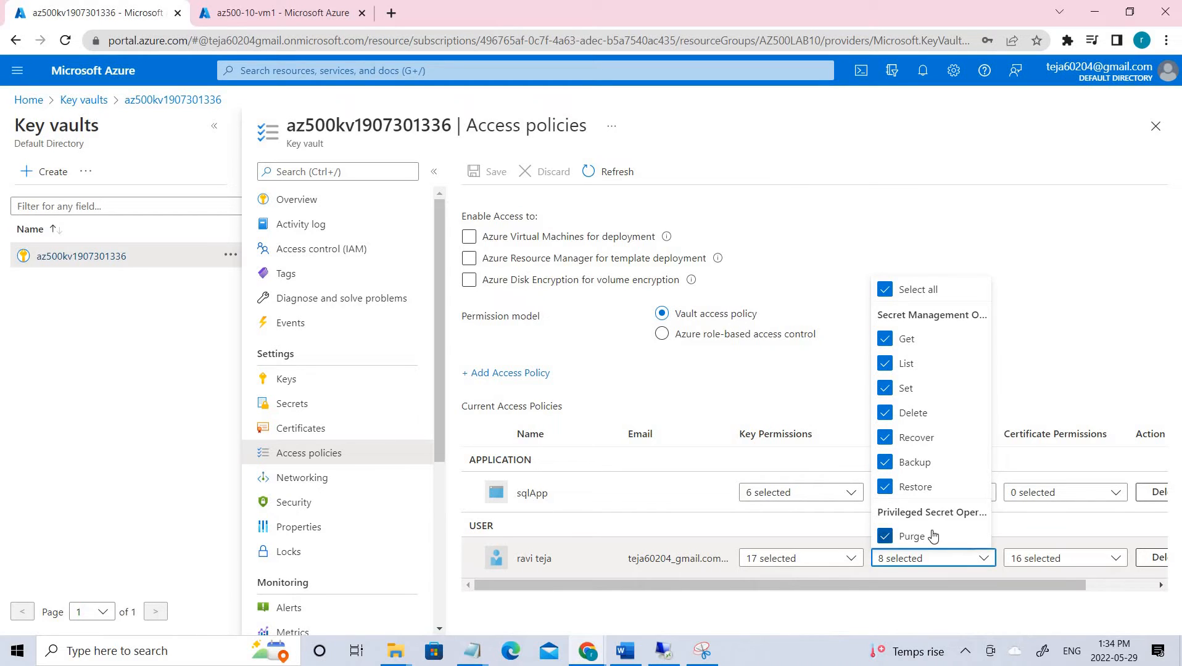
pyautogui.click(1039, 559)
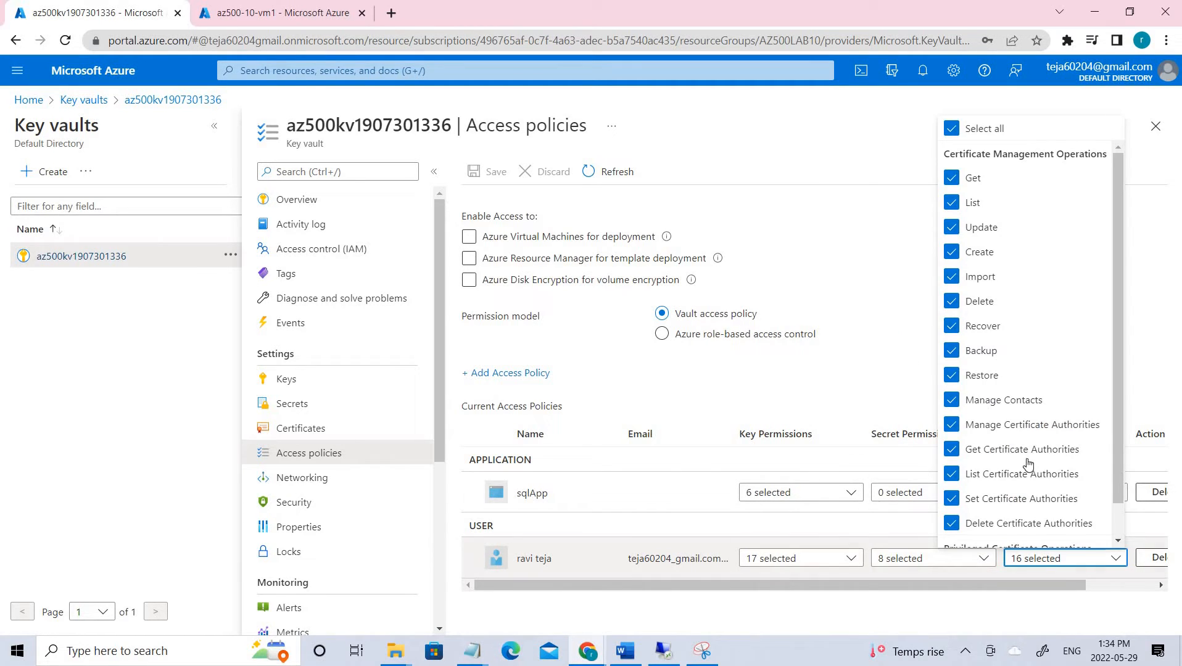
pyautogui.scroll(-1, 1027, 530)
pyautogui.scroll(1, 1026, 529)
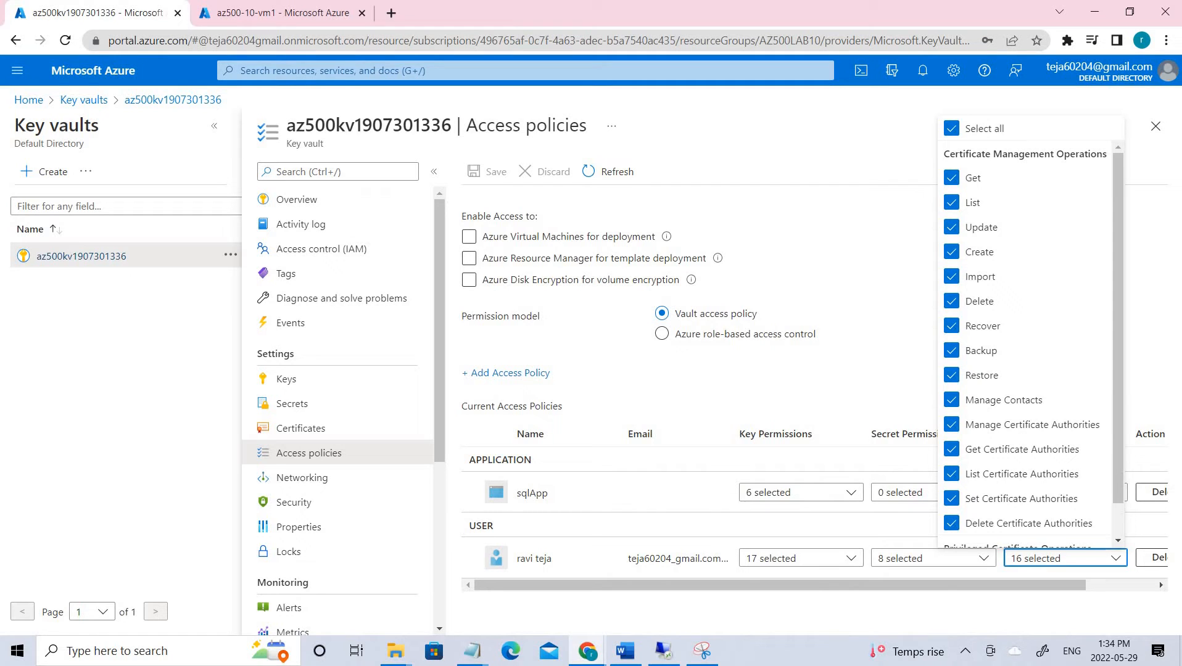
# - Untick the Purge and Release key permissions, leaving the user 15 key permissions
pyautogui.click(853, 559)
pyautogui.click(853, 559)
pyautogui.scroll(-3, 827, 469)
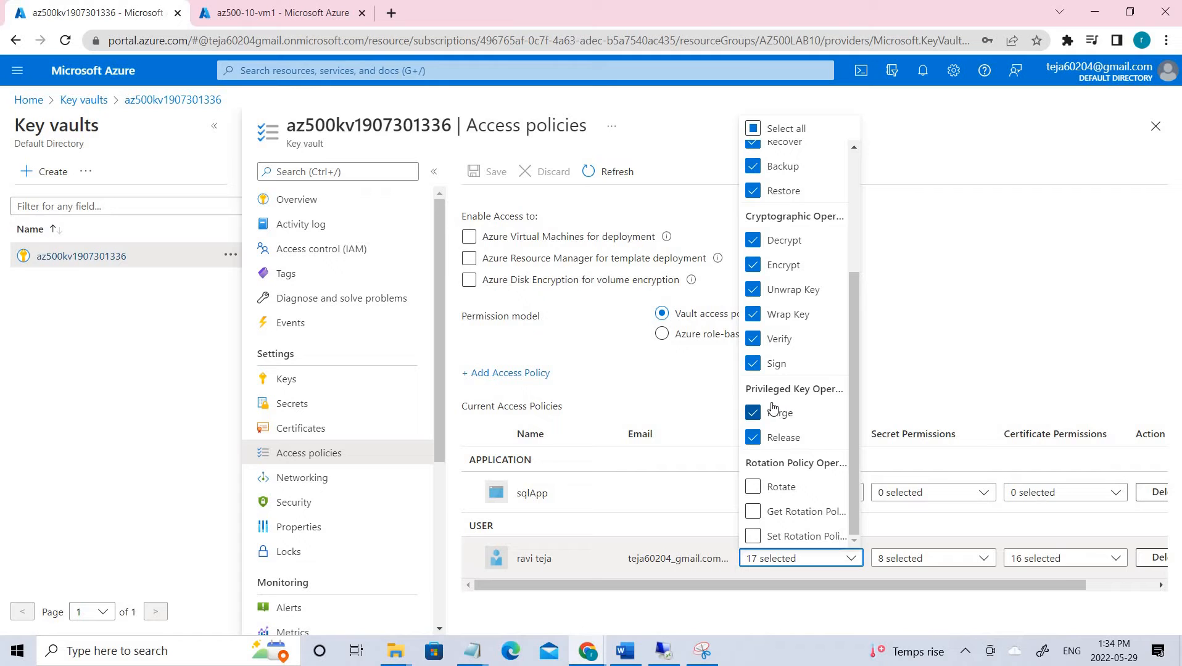
pyautogui.click(777, 418)
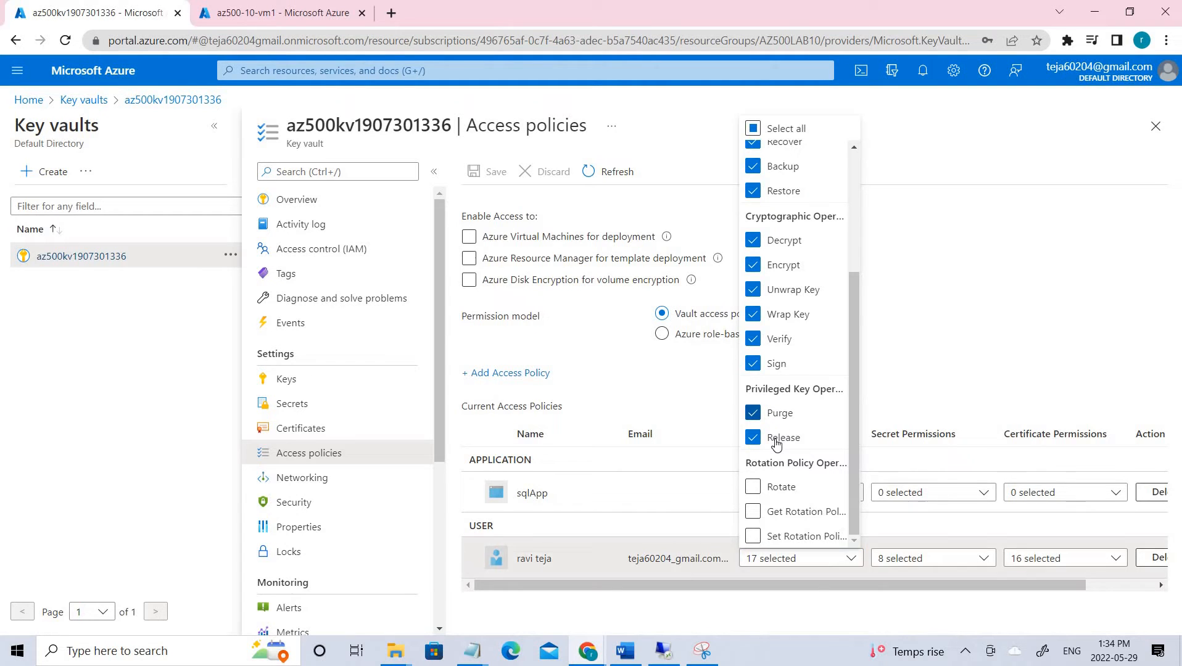
pyautogui.click(780, 438)
pyautogui.click(798, 491)
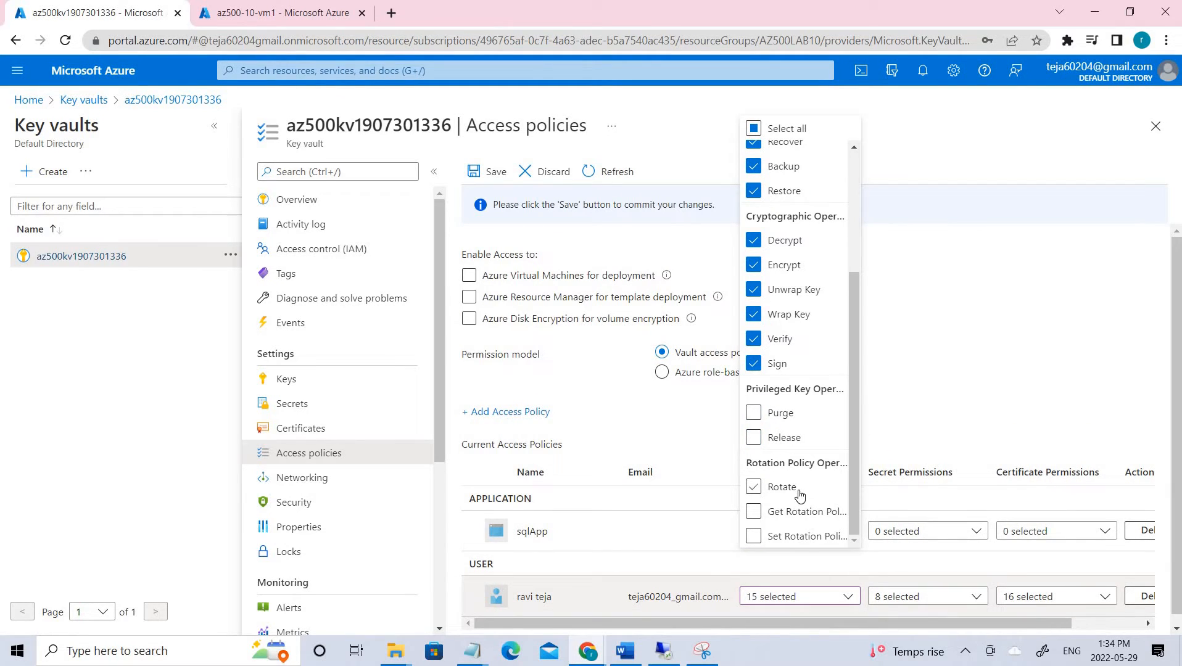
pyautogui.click(798, 490)
pyautogui.scroll(4, 797, 493)
pyautogui.scroll(-4, 796, 496)
pyautogui.click(779, 418)
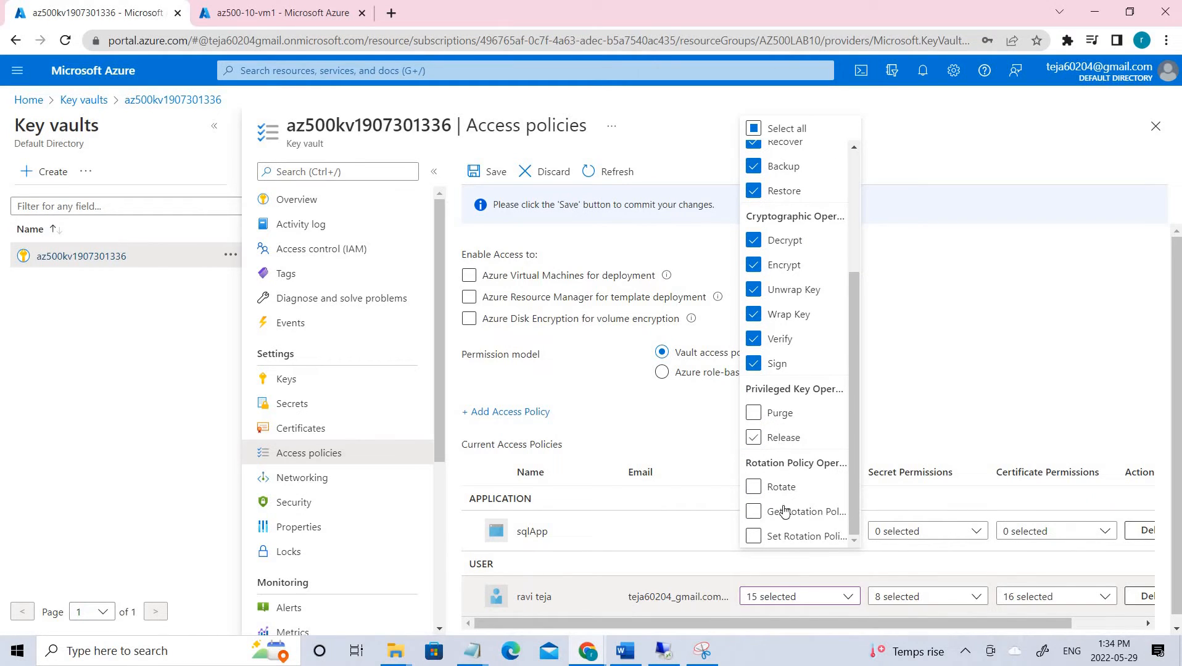
pyautogui.click(488, 173)
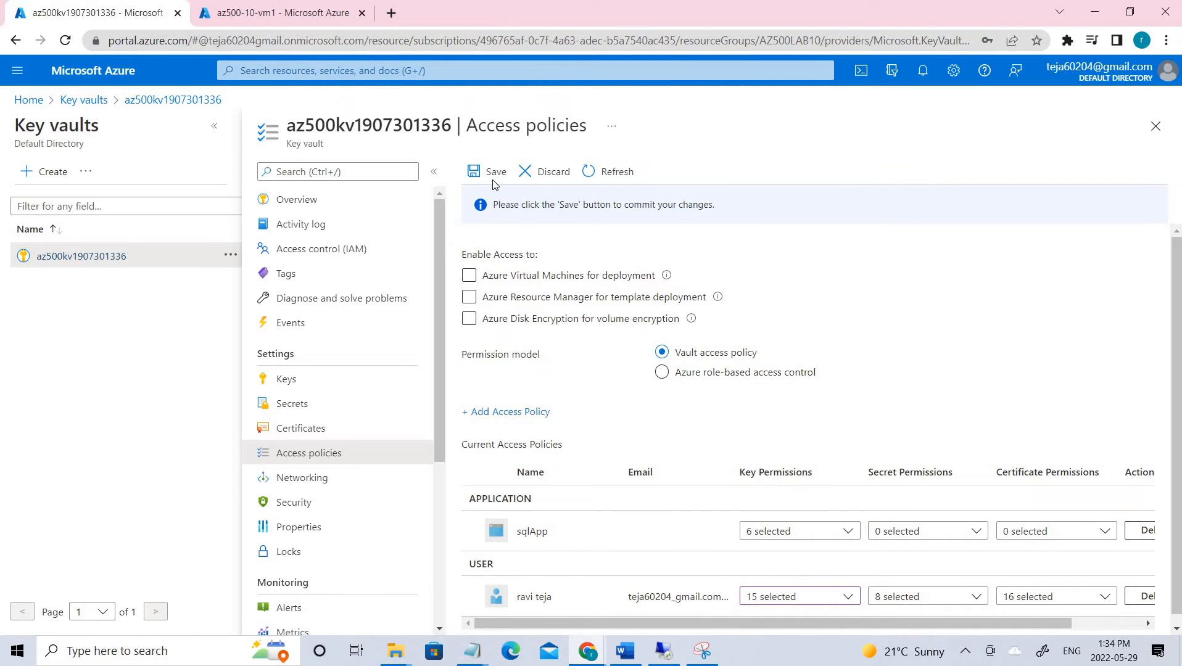
pyautogui.click(489, 172)
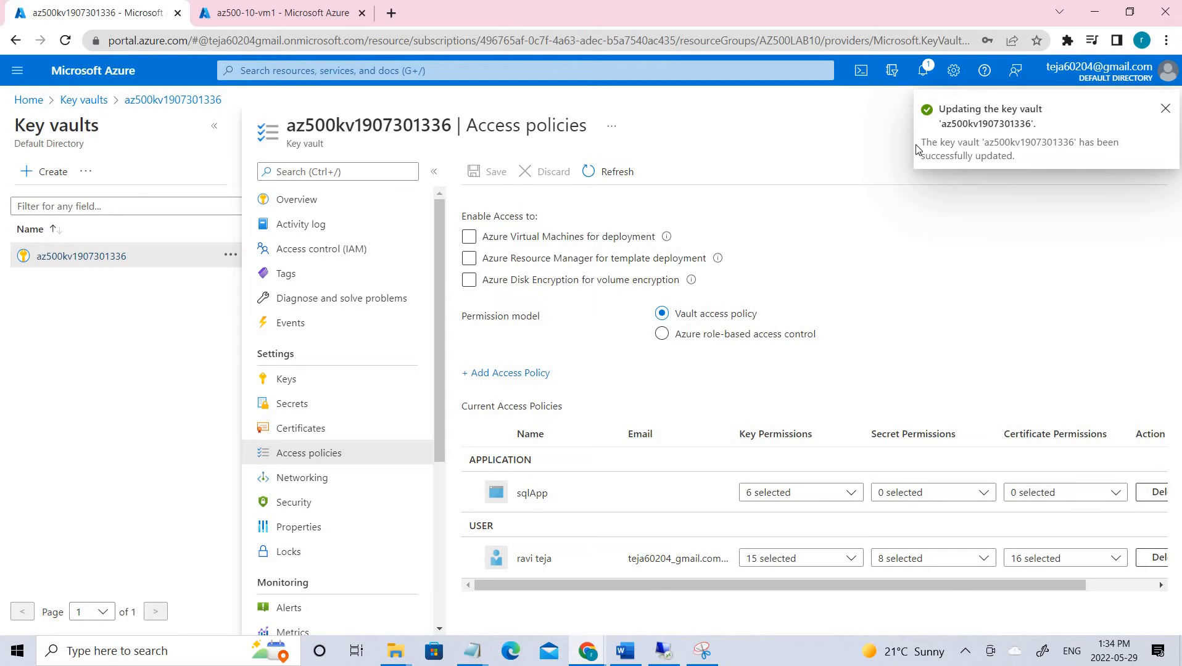
pyautogui.click(164, 100)
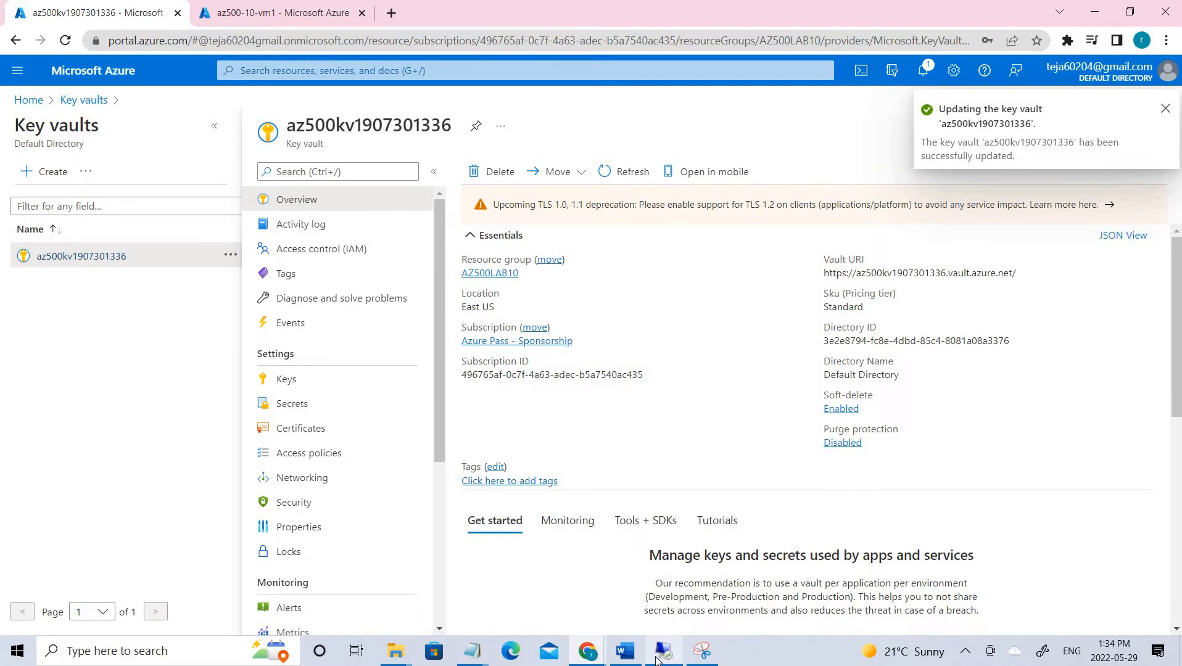
pyautogui.click(658, 653)
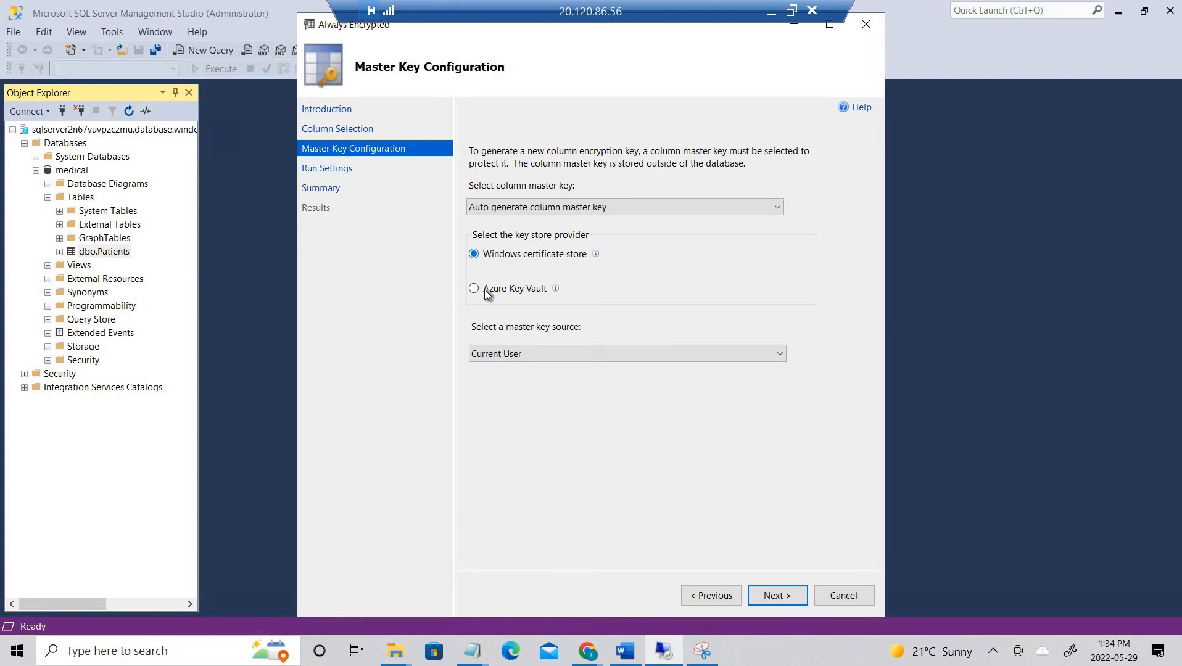
# - Choose Azure Key Vault as the master key store, then recheck the user's key permissions in the portal
pyautogui.click(484, 290)
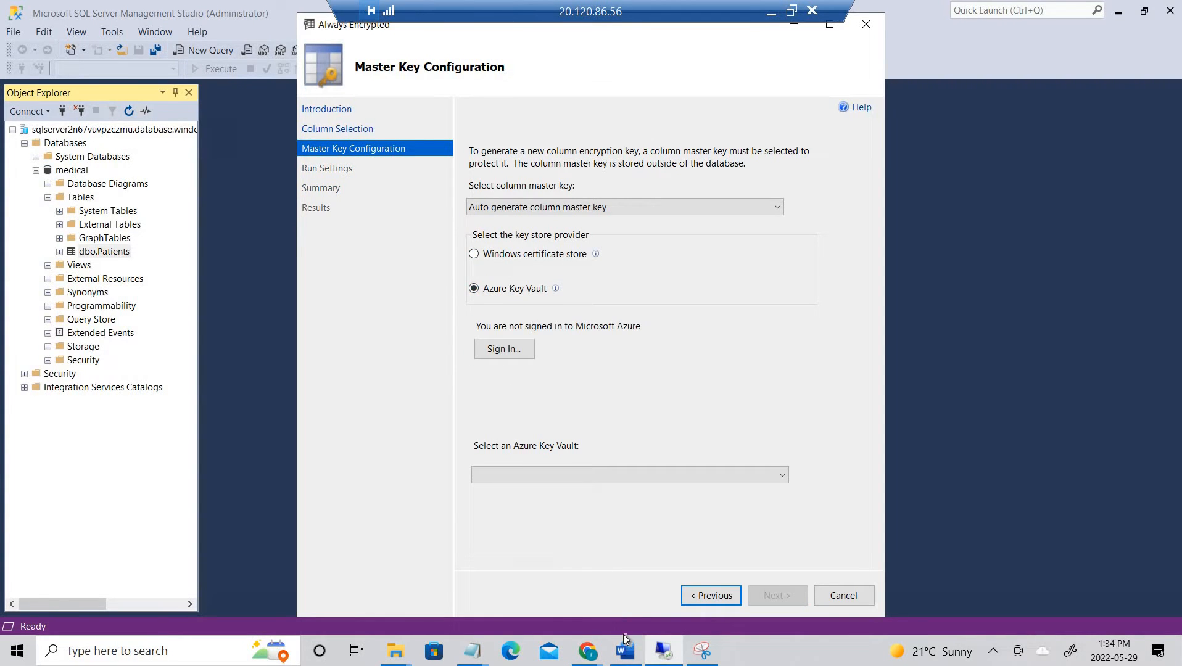
pyautogui.click(423, 583)
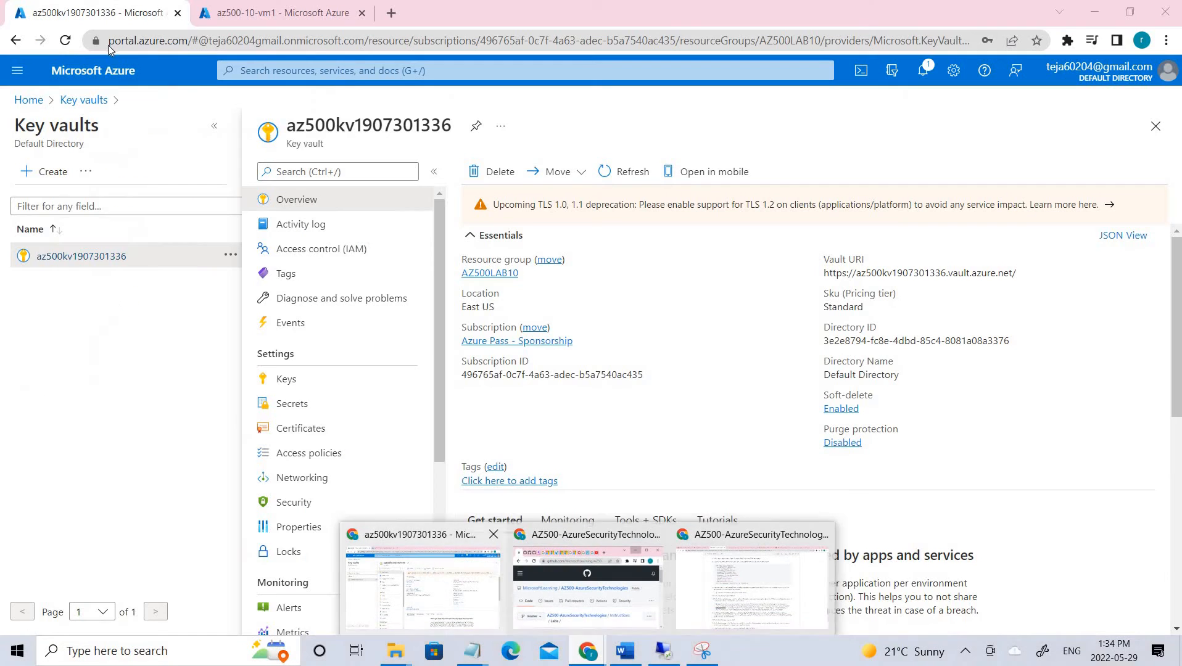
pyautogui.click(64, 40)
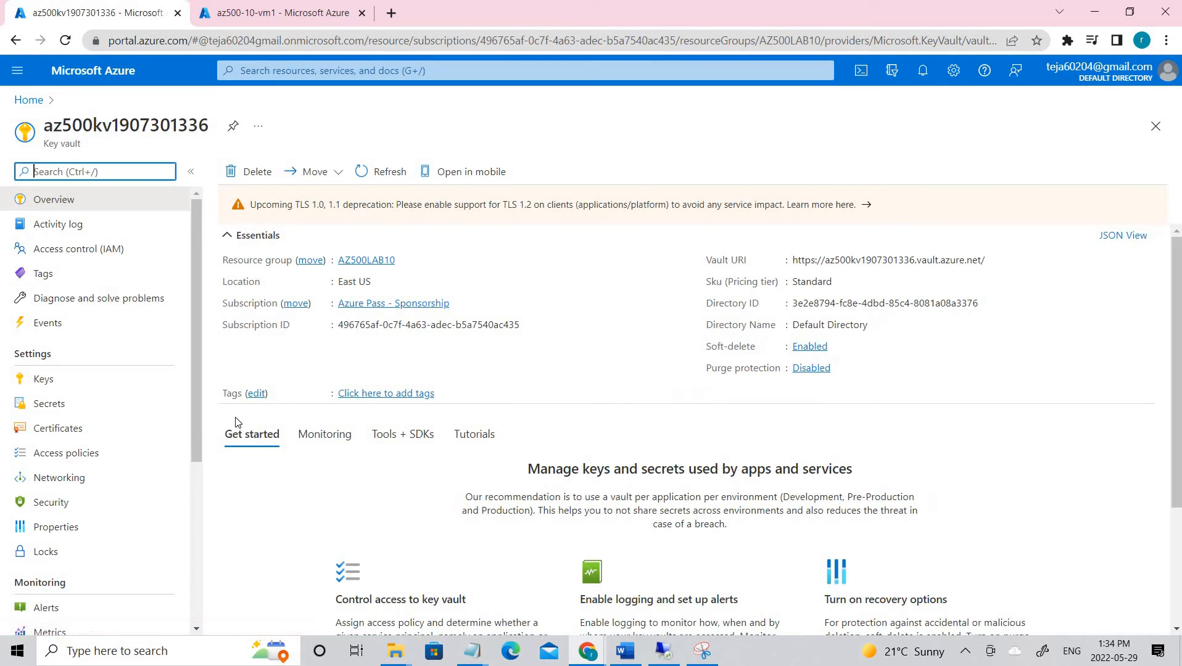
pyautogui.click(82, 450)
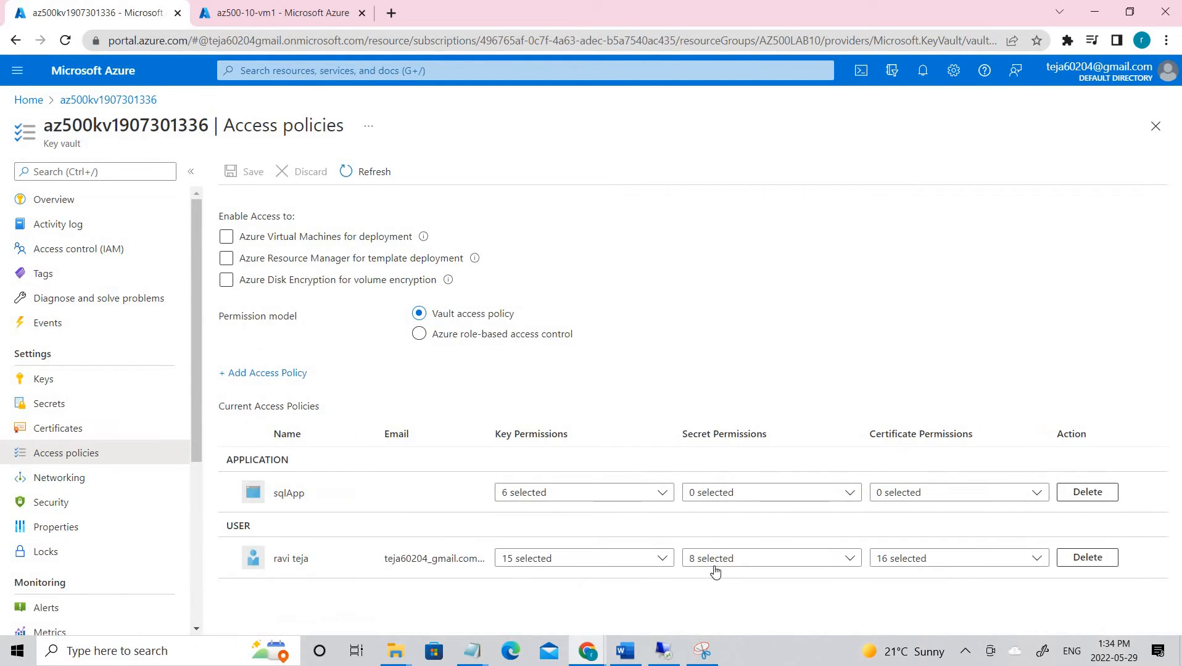
pyautogui.click(623, 561)
pyautogui.scroll(-5, 632, 447)
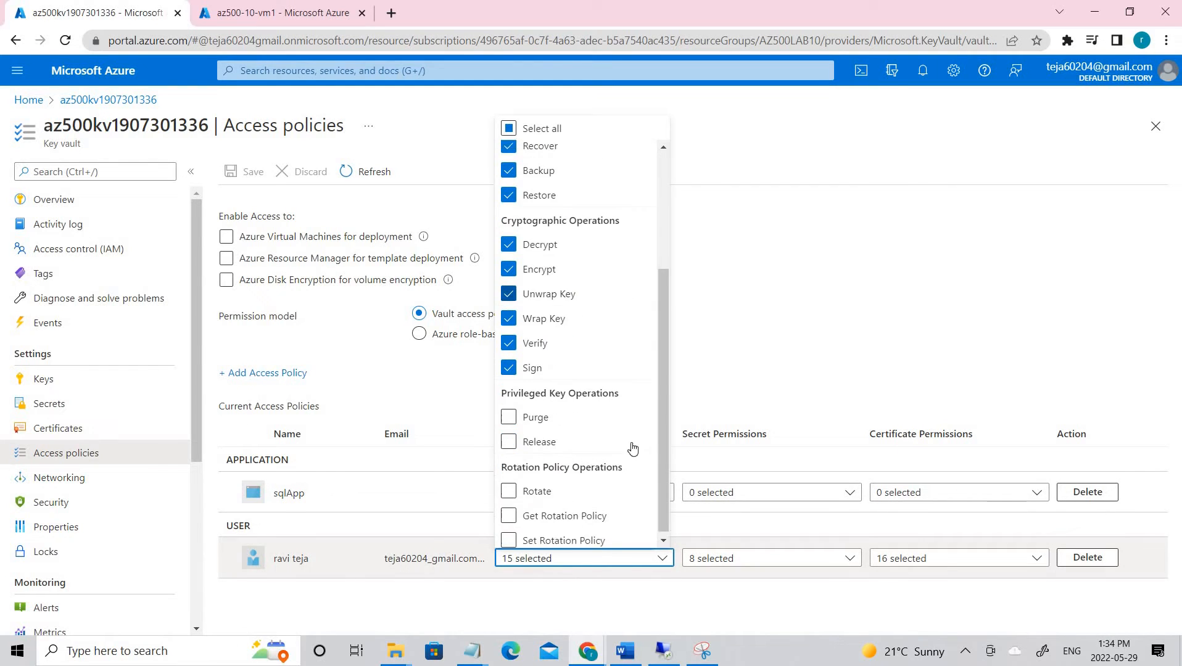
pyautogui.click(919, 289)
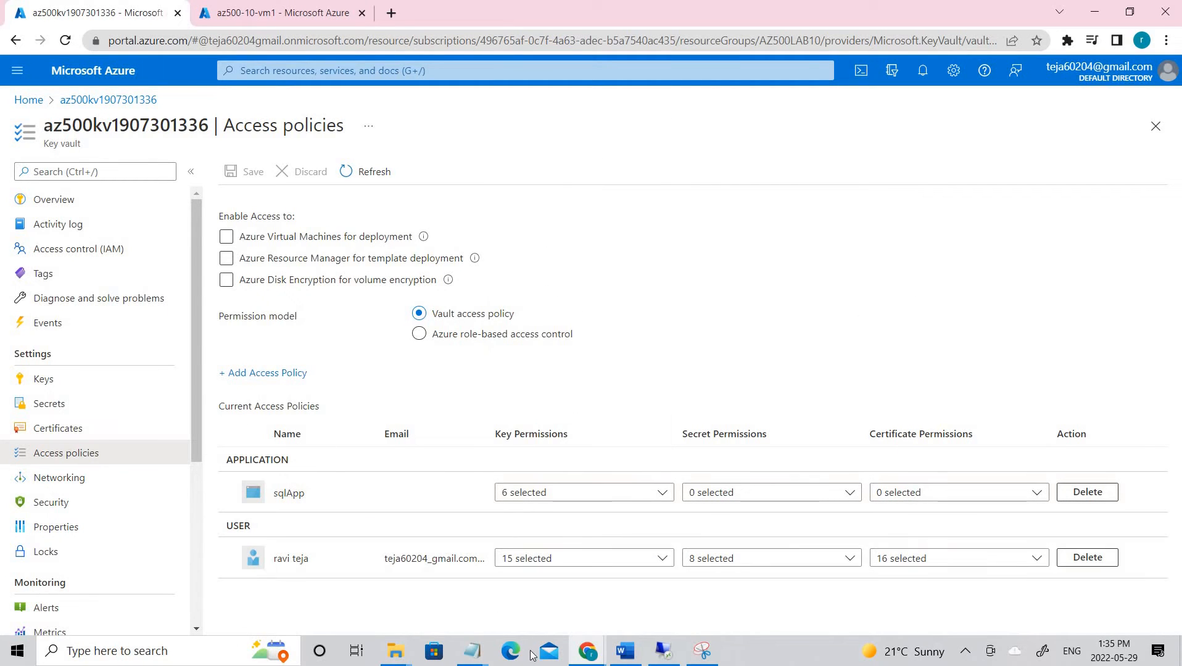
pyautogui.click(663, 651)
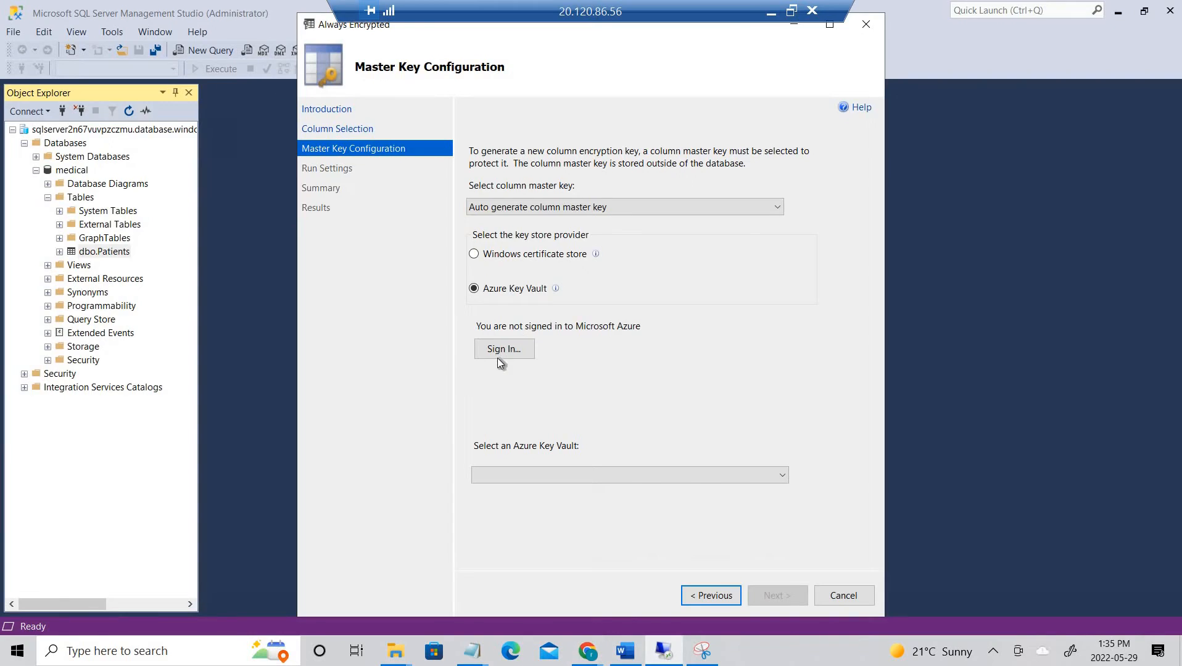
pyautogui.click(498, 354)
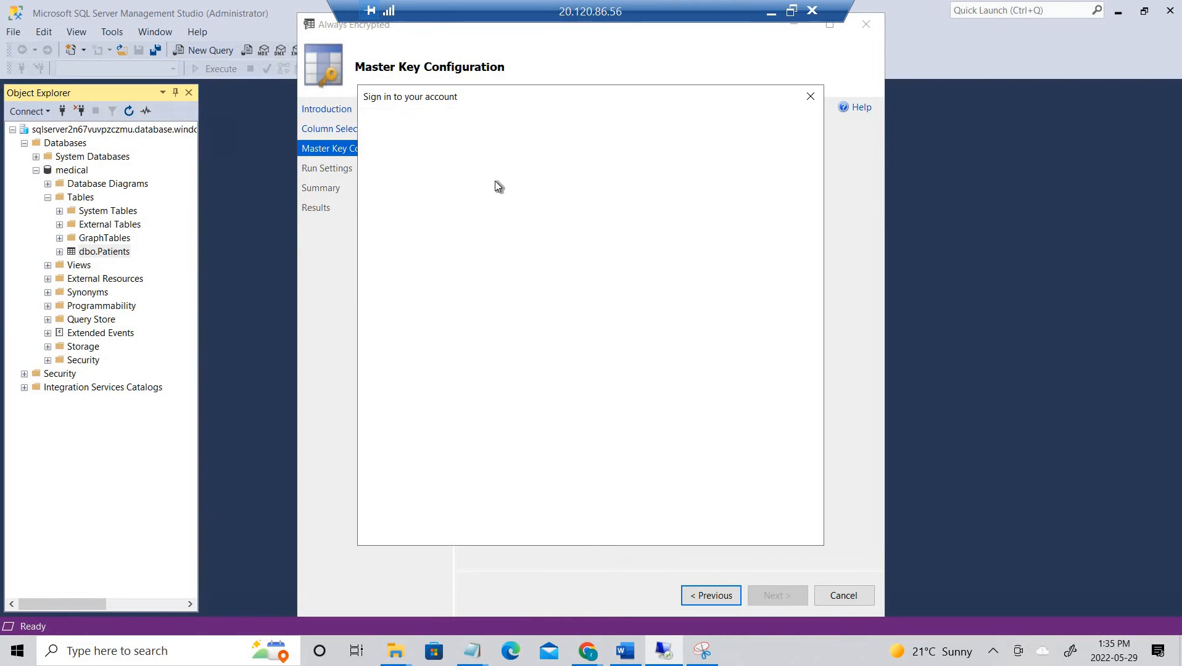
pyautogui.click(553, 294)
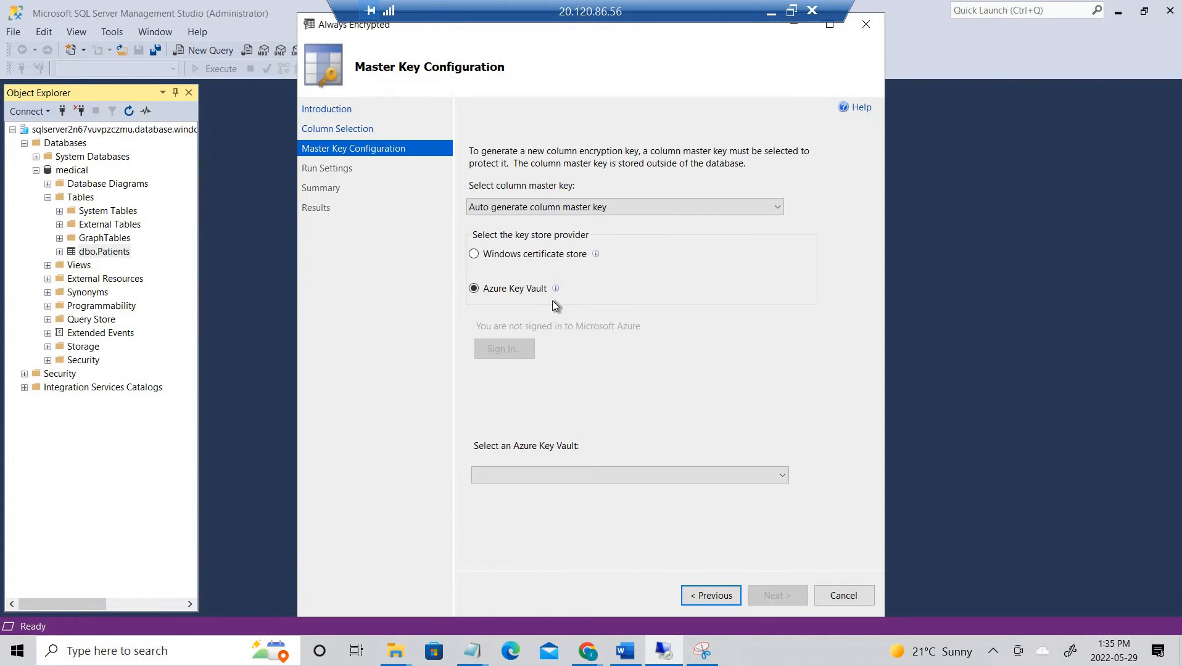
pyautogui.click(628, 474)
pyautogui.click(669, 368)
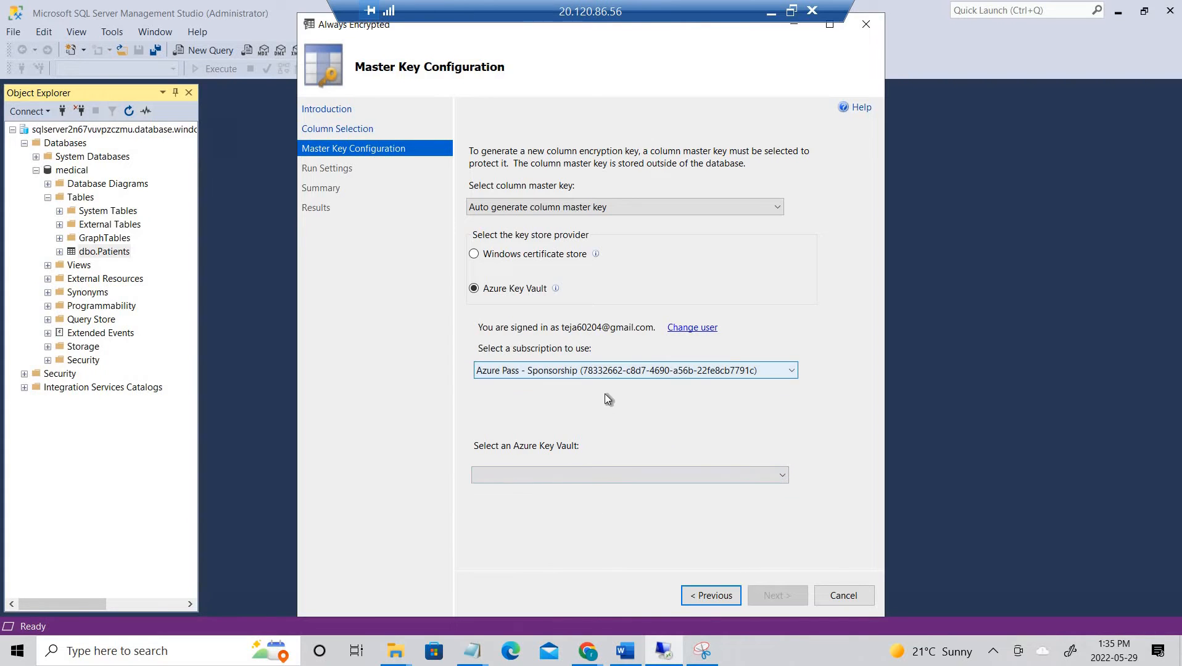
pyautogui.click(602, 399)
pyautogui.click(587, 476)
pyautogui.click(588, 476)
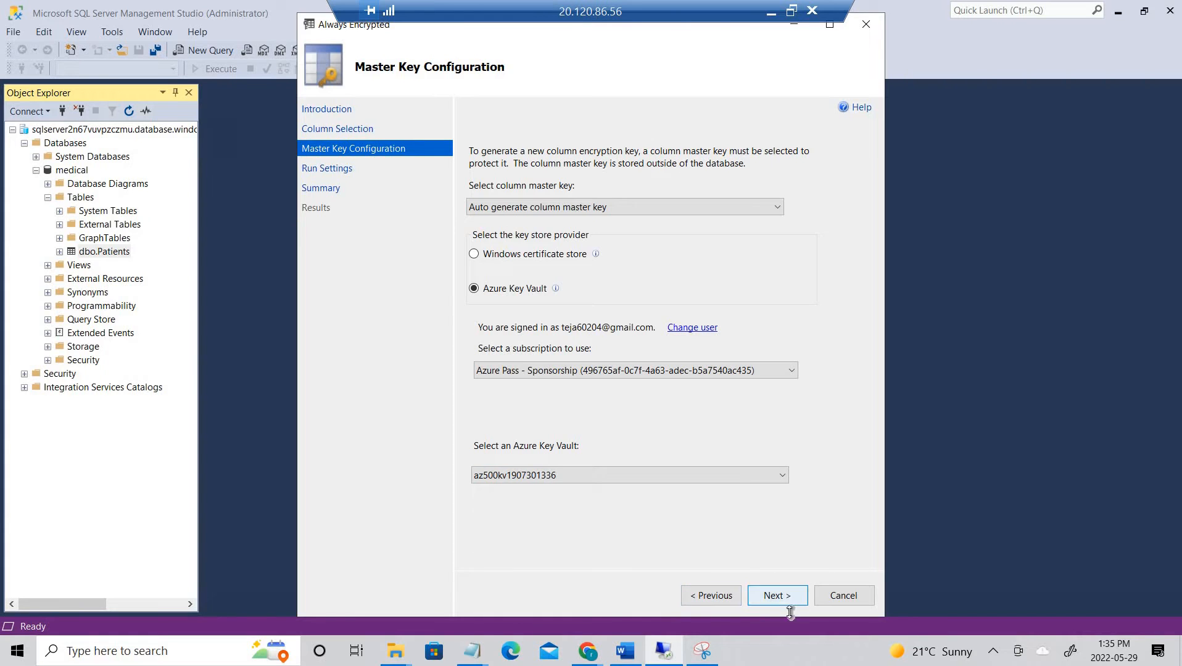
# - Advance past Run Settings, keeping Proceed to finish now, to the Summary page
pyautogui.click(772, 602)
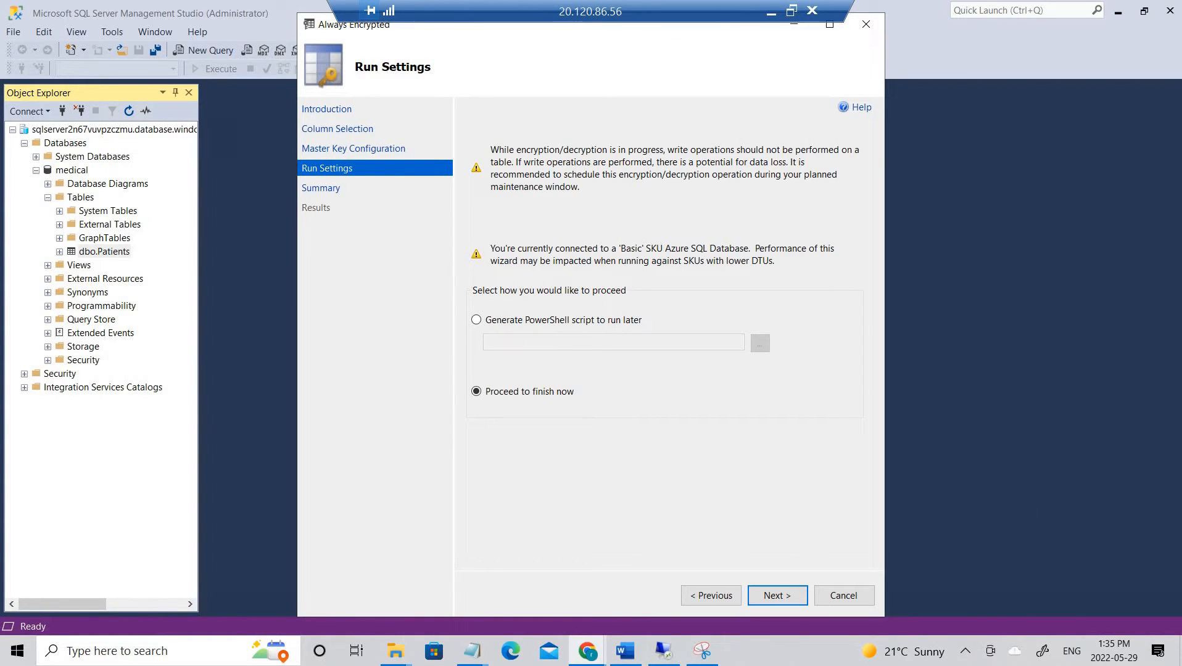
pyautogui.click(780, 595)
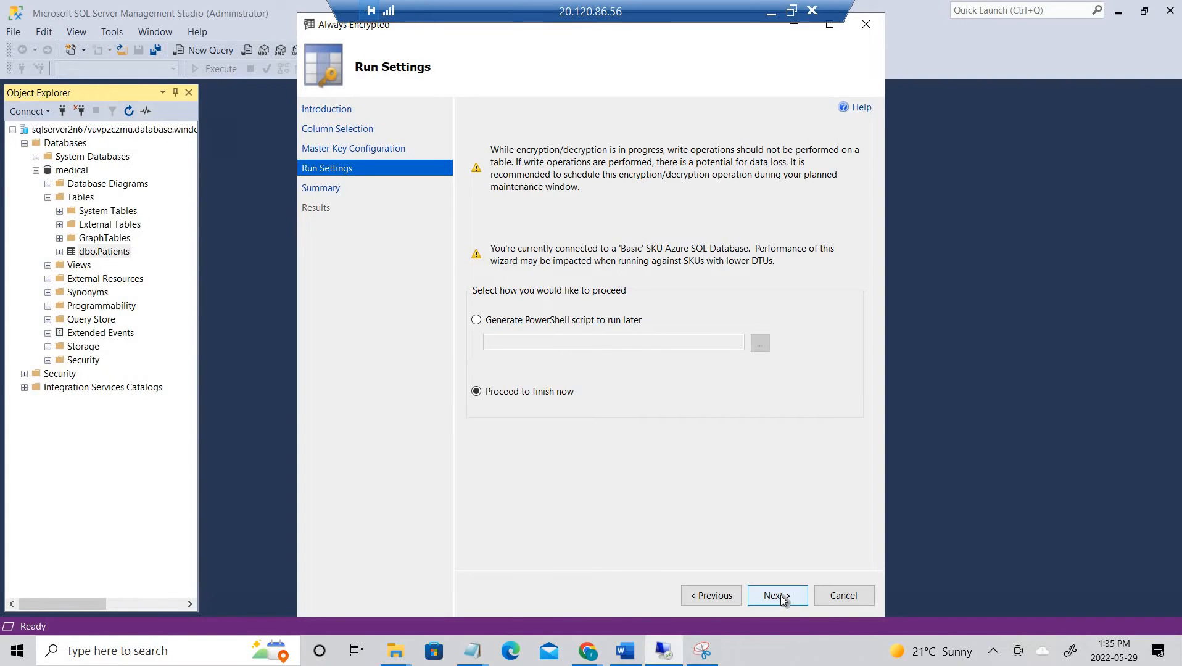
pyautogui.click(779, 595)
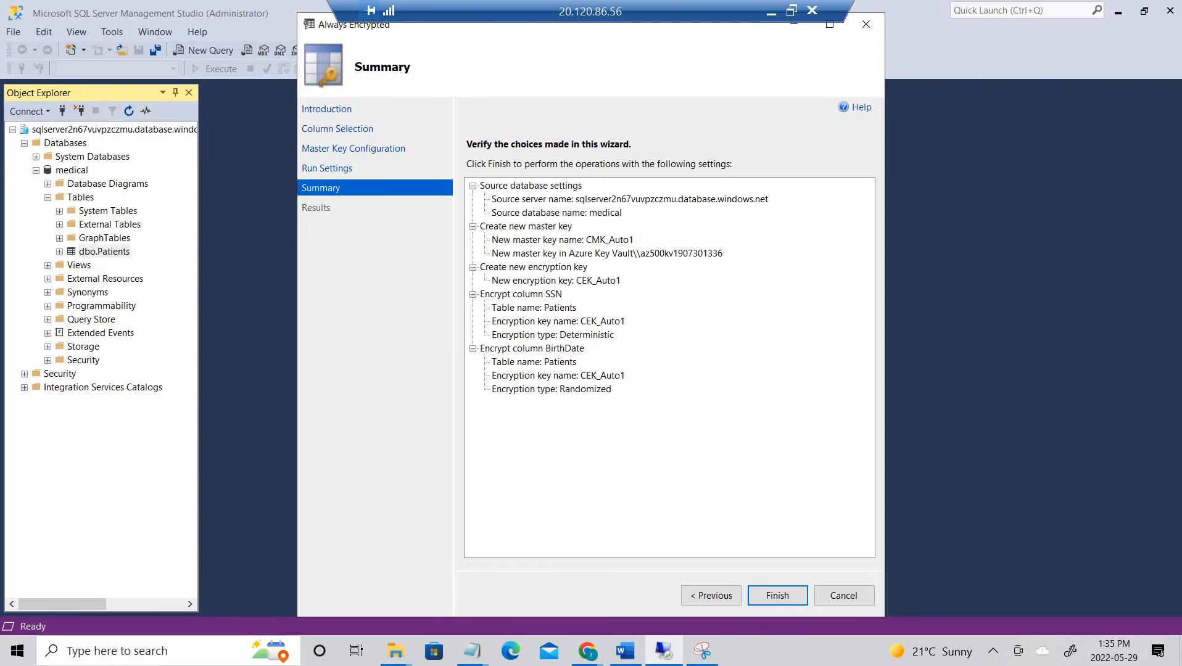
# - Finish the wizard and authorize CMK_Auto1 and CEK_Auto1 creation with the signed-in account
pyautogui.click(779, 600)
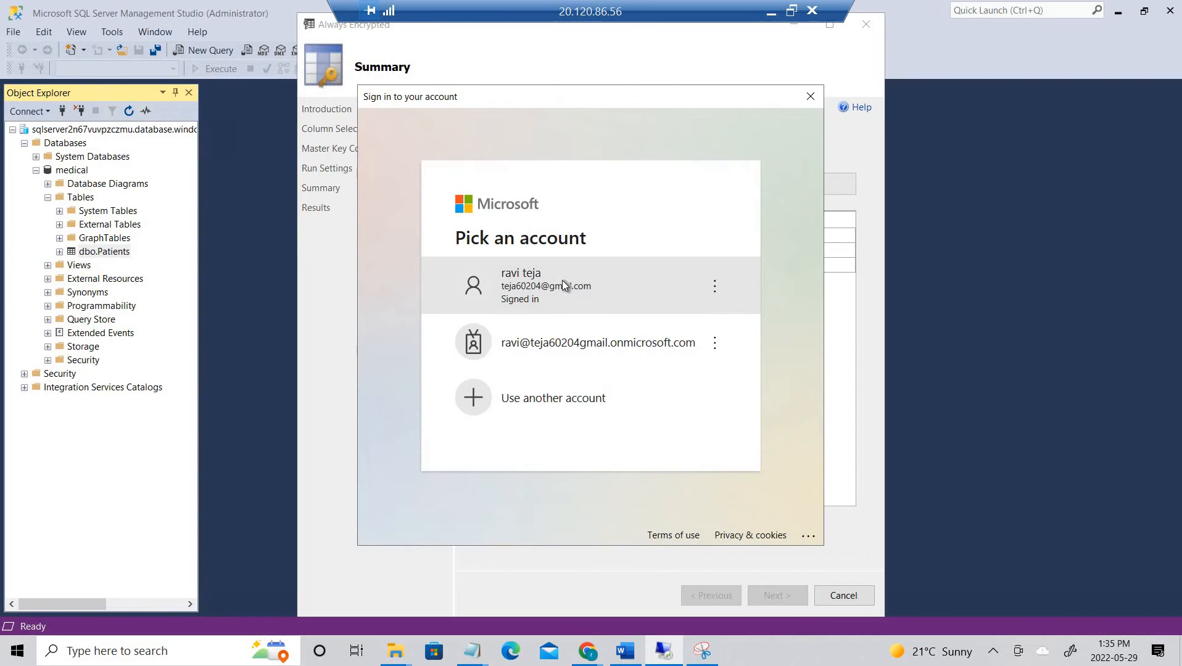
pyautogui.click(564, 285)
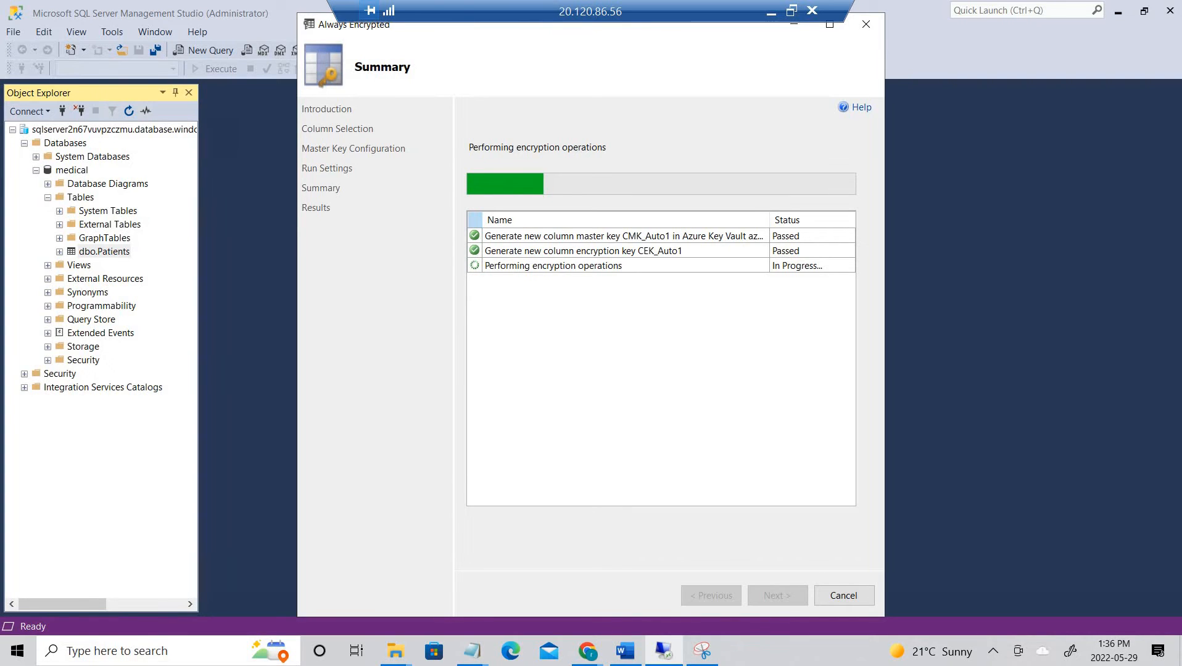
pyautogui.hotkey('alt', 'Tab')
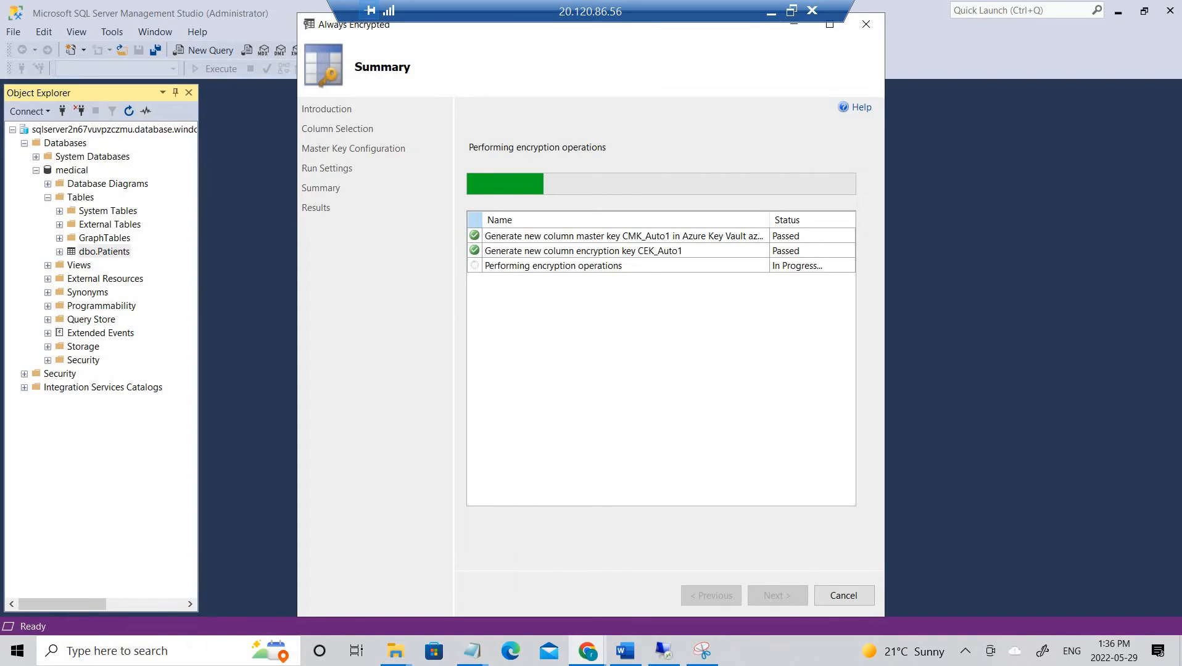
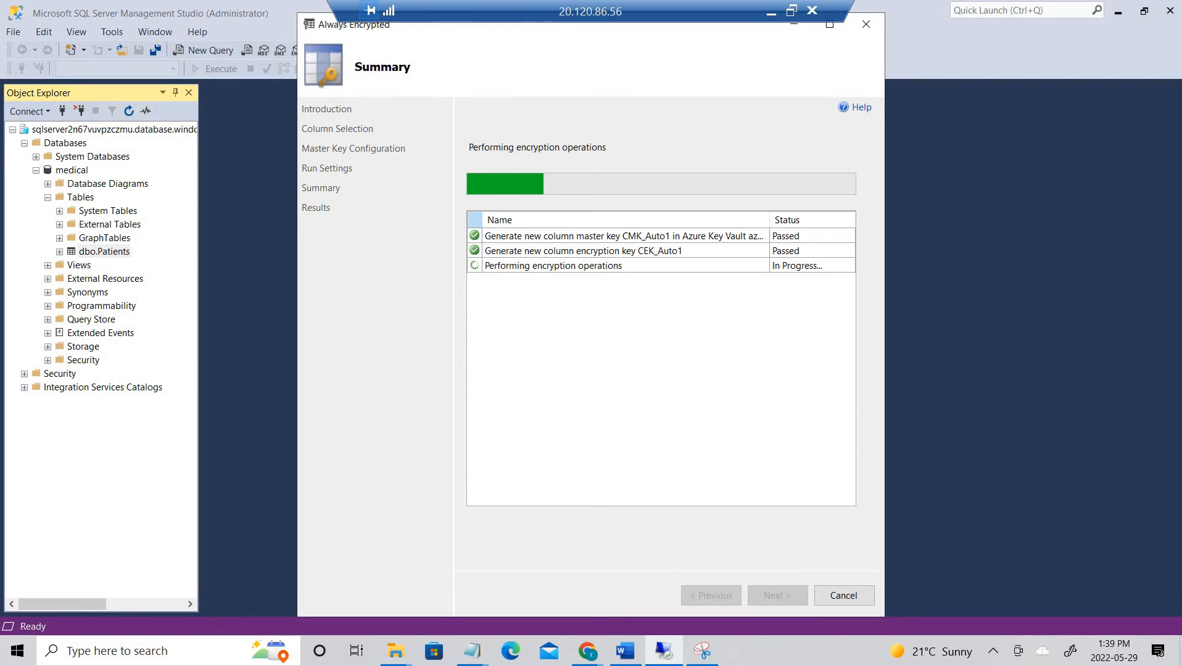
# - Bring the annotated lab architecture diagram in Snipping Tool in front of SSMS
pyautogui.click(702, 651)
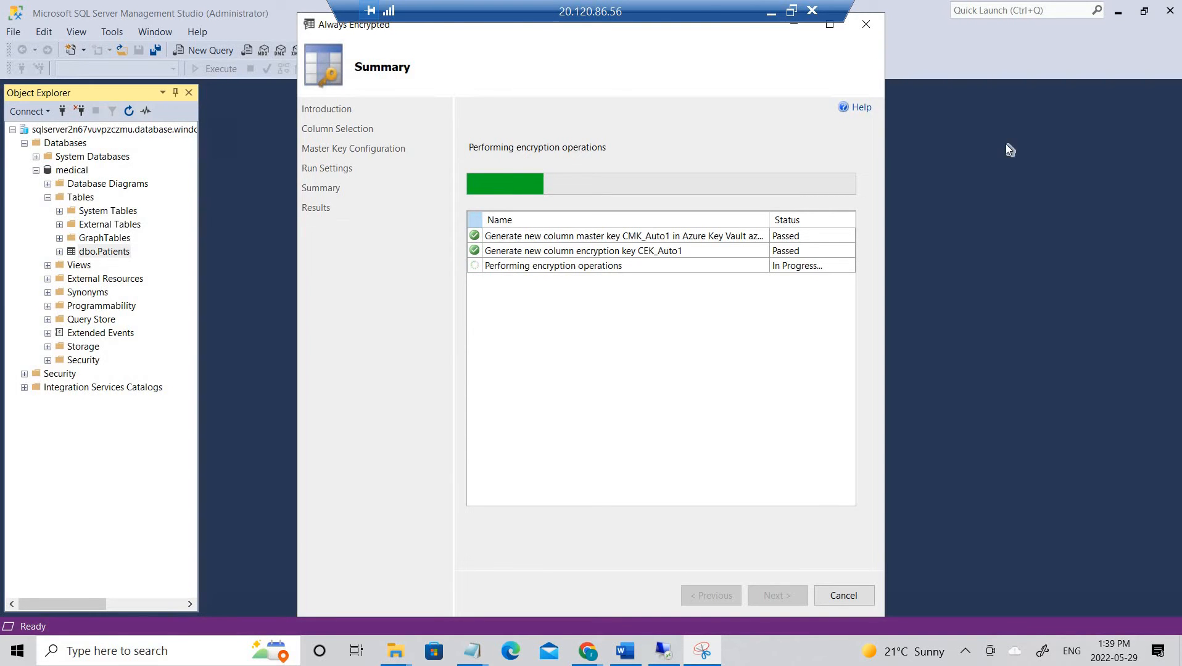
pyautogui.moveTo(1005, 145)
pyautogui.mouseDown()
pyautogui.moveTo(885, 60)
pyautogui.moveTo(858, 59)
pyautogui.mouseUp()
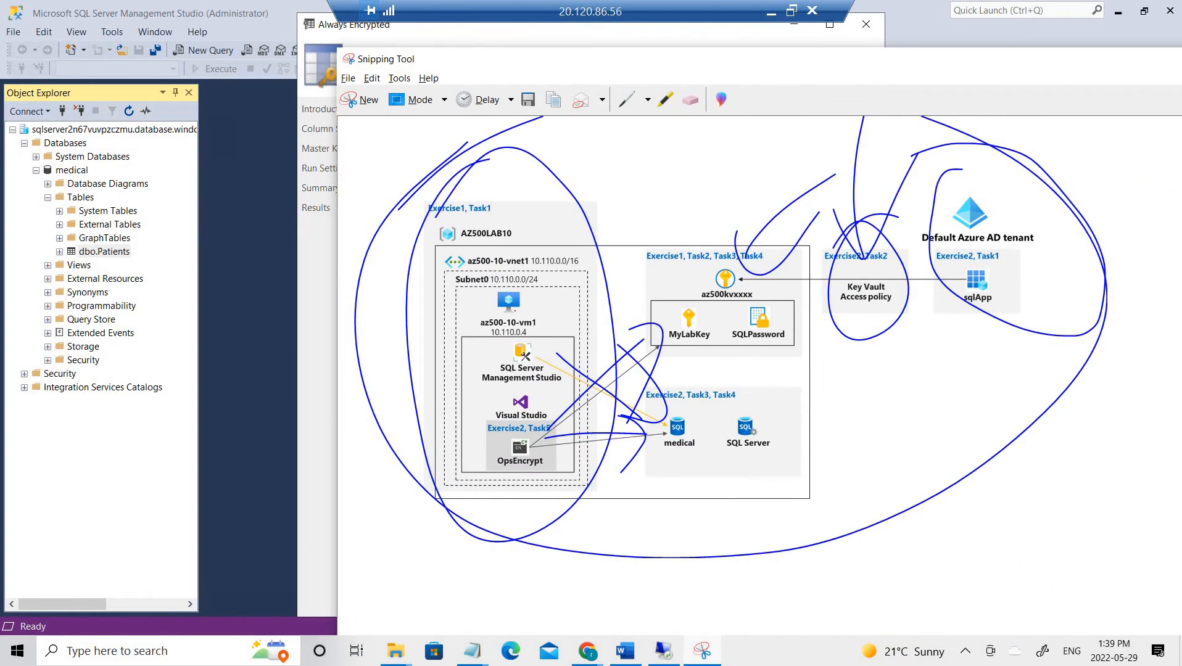
# - Circle SSMS and the OpsEncrypt app on the diagram, then minimize it to reveal the wizard results
pyautogui.moveTo(532, 311)
pyautogui.mouseDown()
pyautogui.moveTo(494, 315)
pyautogui.moveTo(542, 305)
pyautogui.moveTo(458, 333)
pyautogui.mouseUp()
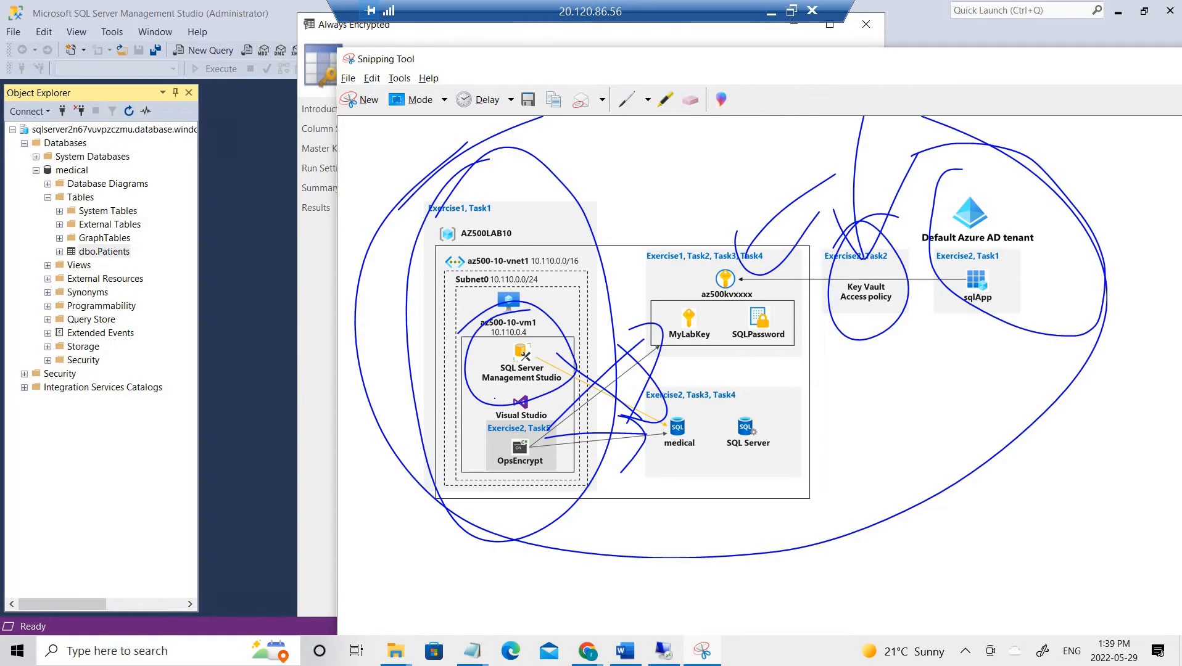
pyautogui.moveTo(495, 398)
pyautogui.mouseDown()
pyautogui.moveTo(484, 432)
pyautogui.moveTo(521, 369)
pyautogui.mouseUp()
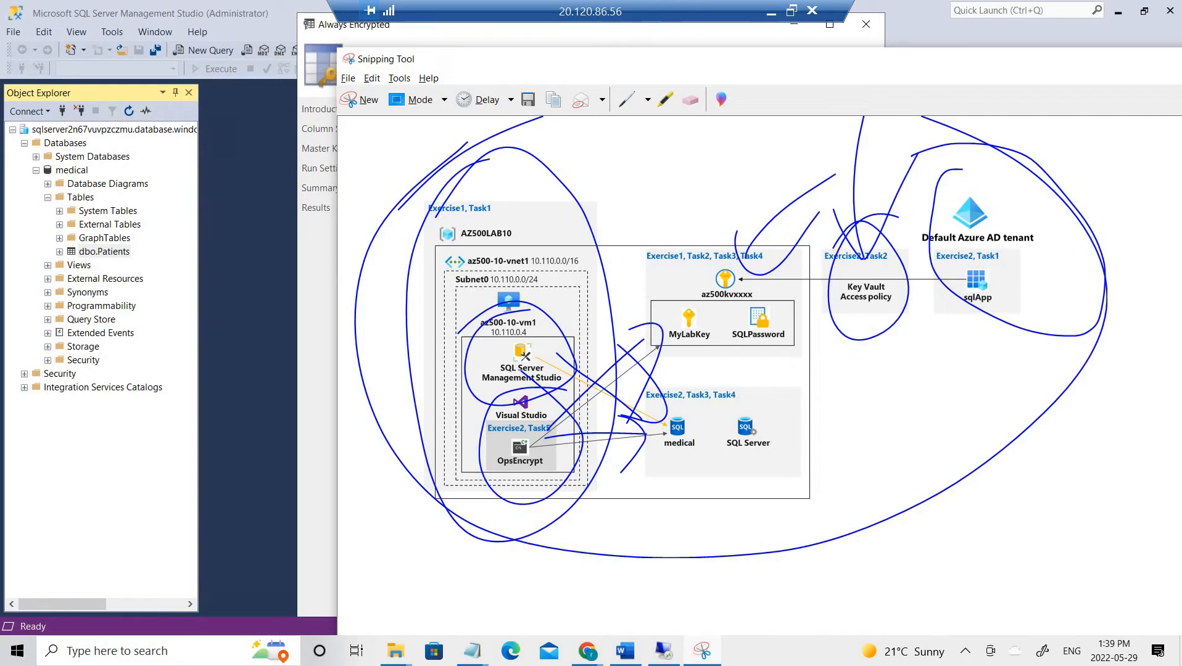
pyautogui.moveTo(530, 478); pyautogui.dragTo(597, 429)
pyautogui.click(701, 651)
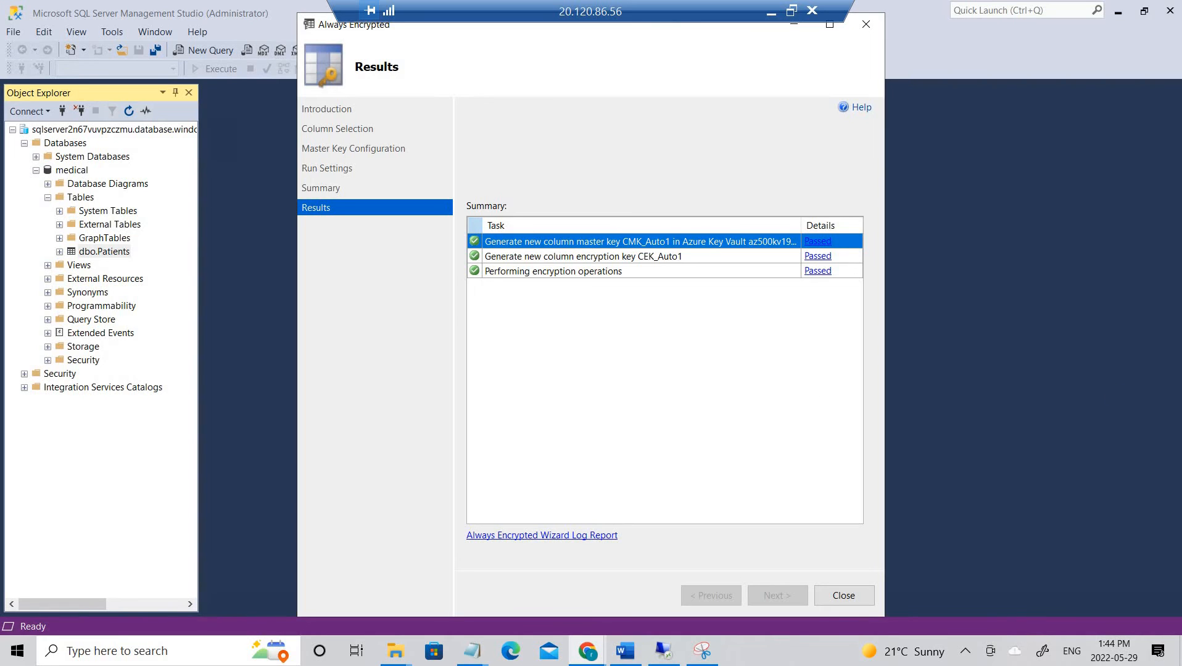
# - Close the finished Always Encrypted wizard, then expand and collapse Security > Logins
pyautogui.click(664, 650)
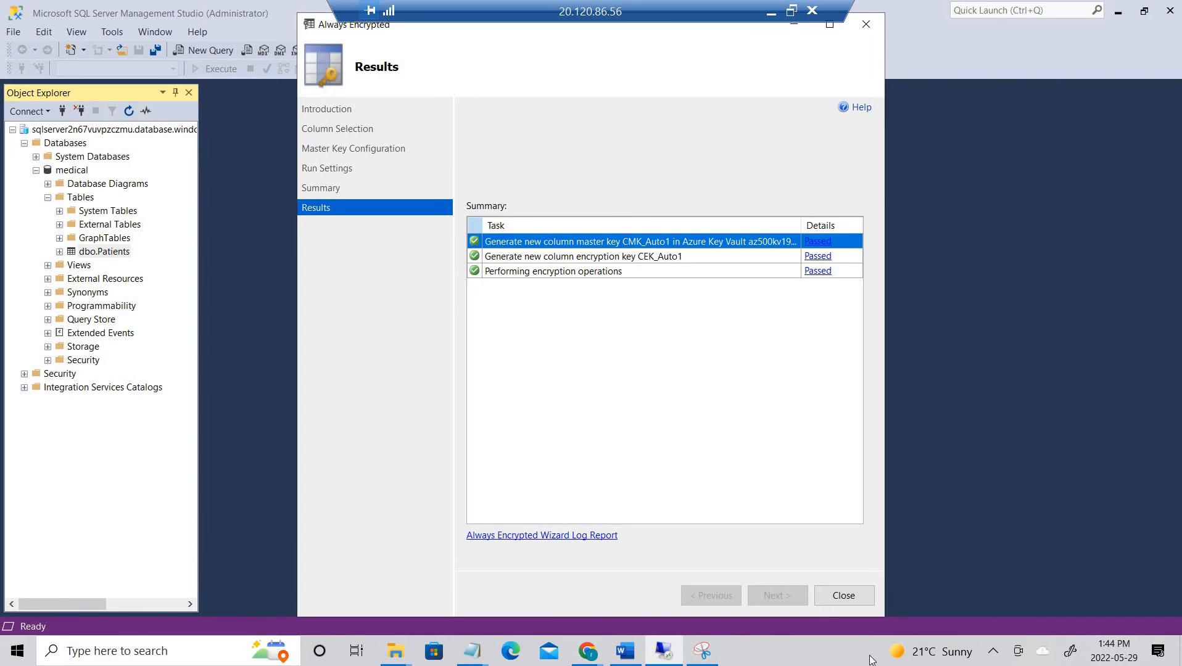
pyautogui.click(839, 601)
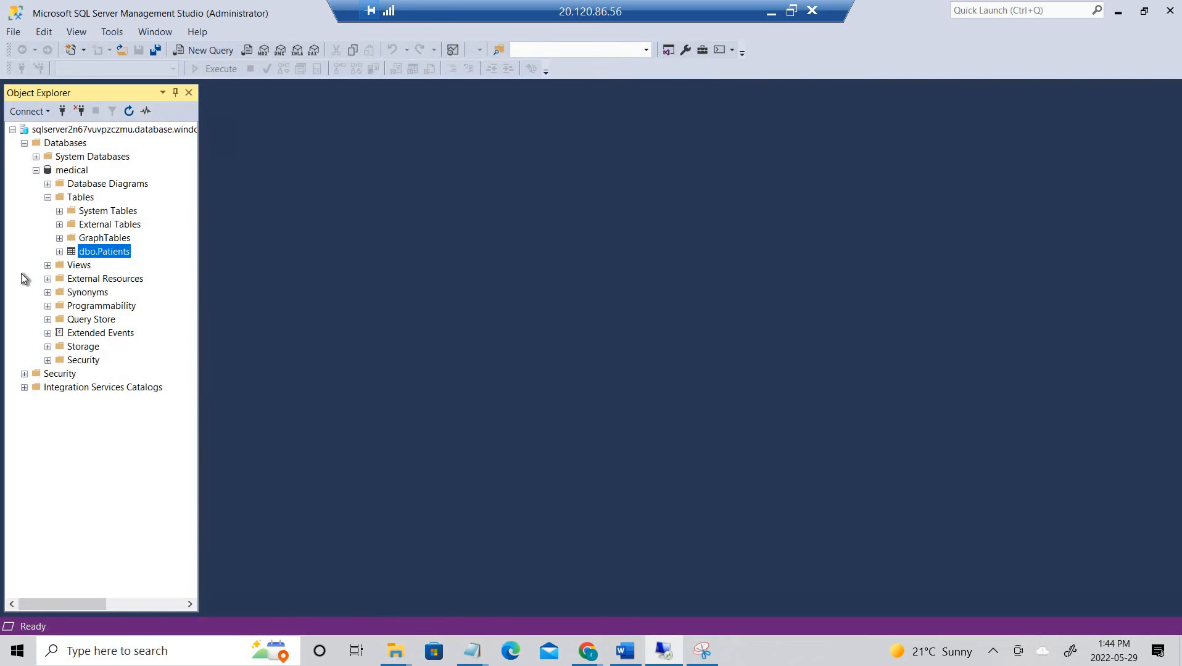
pyautogui.click(24, 373)
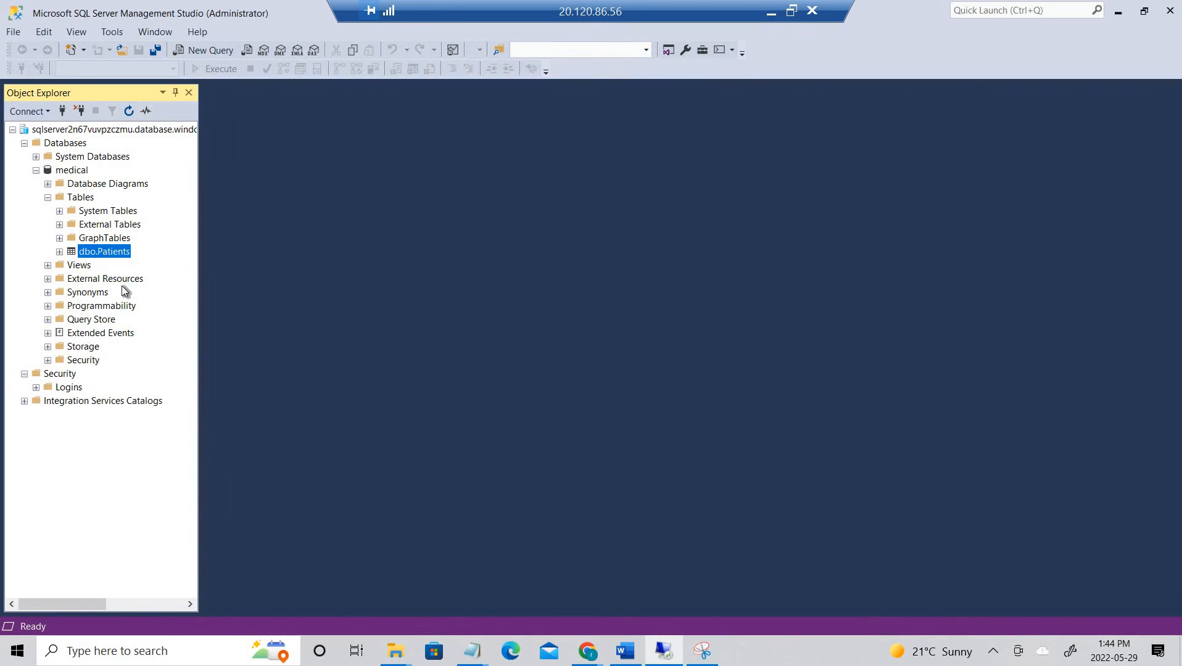
pyautogui.click(36, 387)
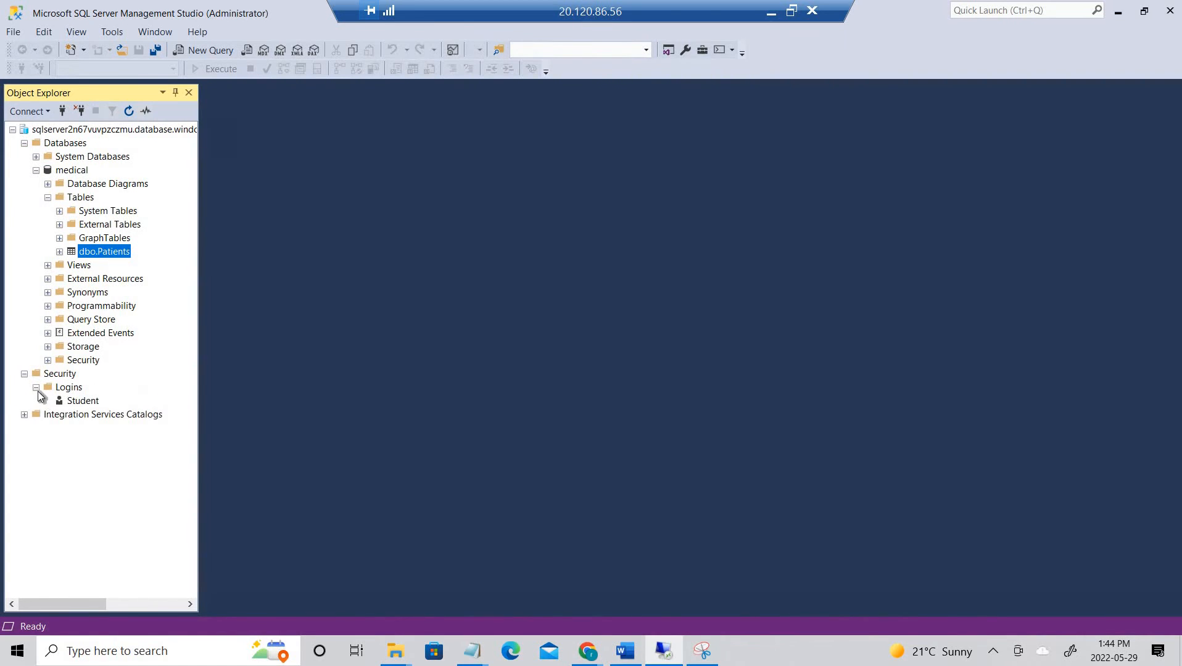
pyautogui.click(36, 387)
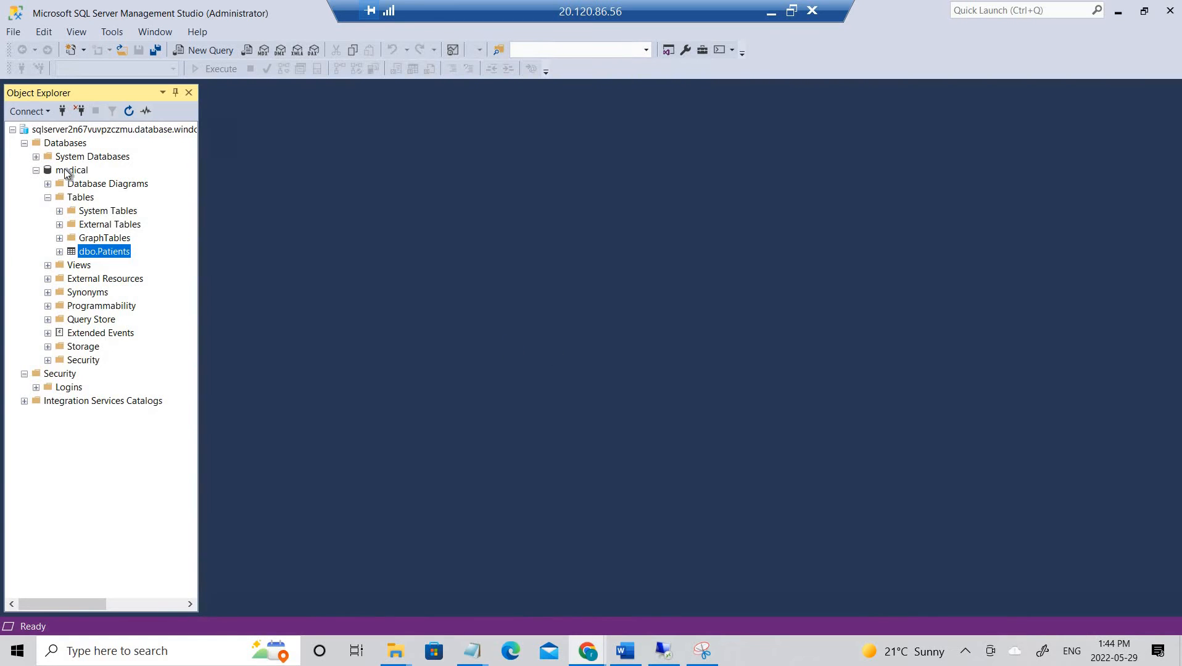
# - Collapse the Object Explorer tree back to the server node and minimize SSMS
pyautogui.click(55, 147)
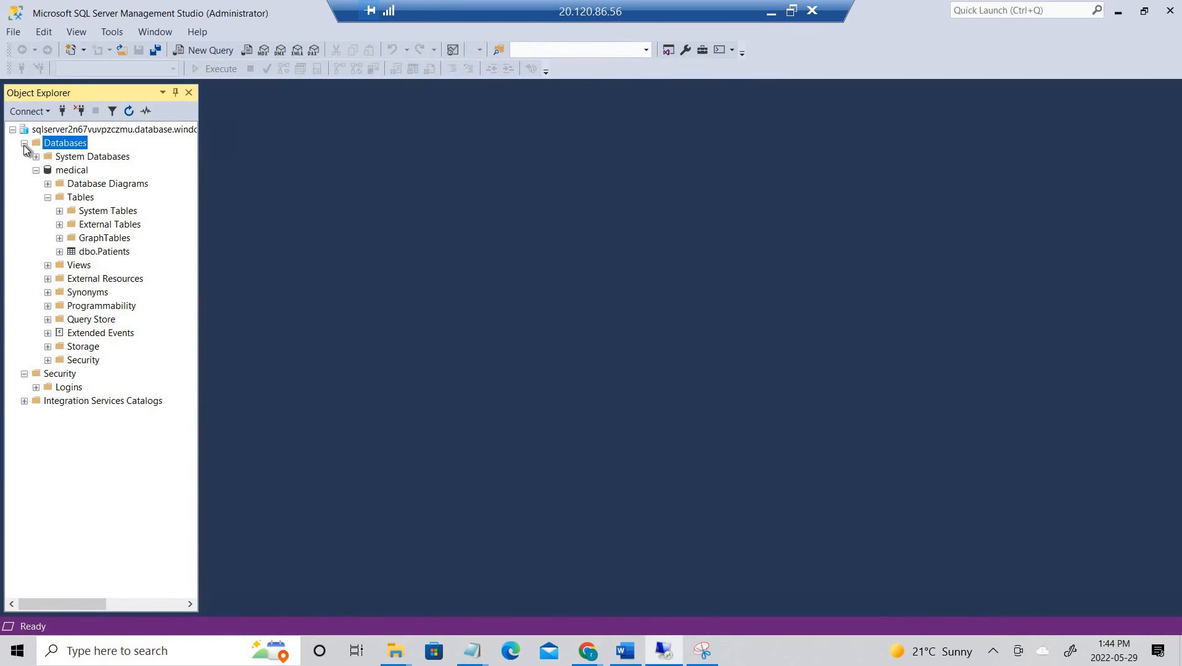
pyautogui.click(24, 143)
pyautogui.click(24, 157)
pyautogui.click(24, 157)
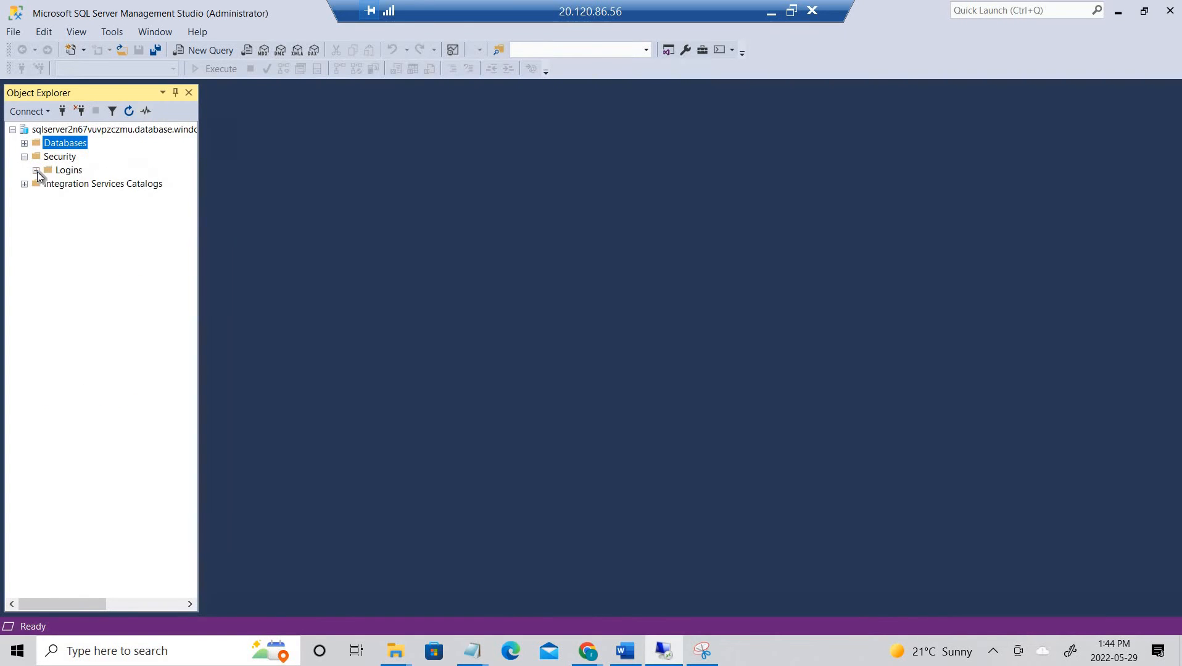
pyautogui.click(35, 170)
pyautogui.click(36, 171)
pyautogui.click(39, 184)
pyautogui.click(23, 157)
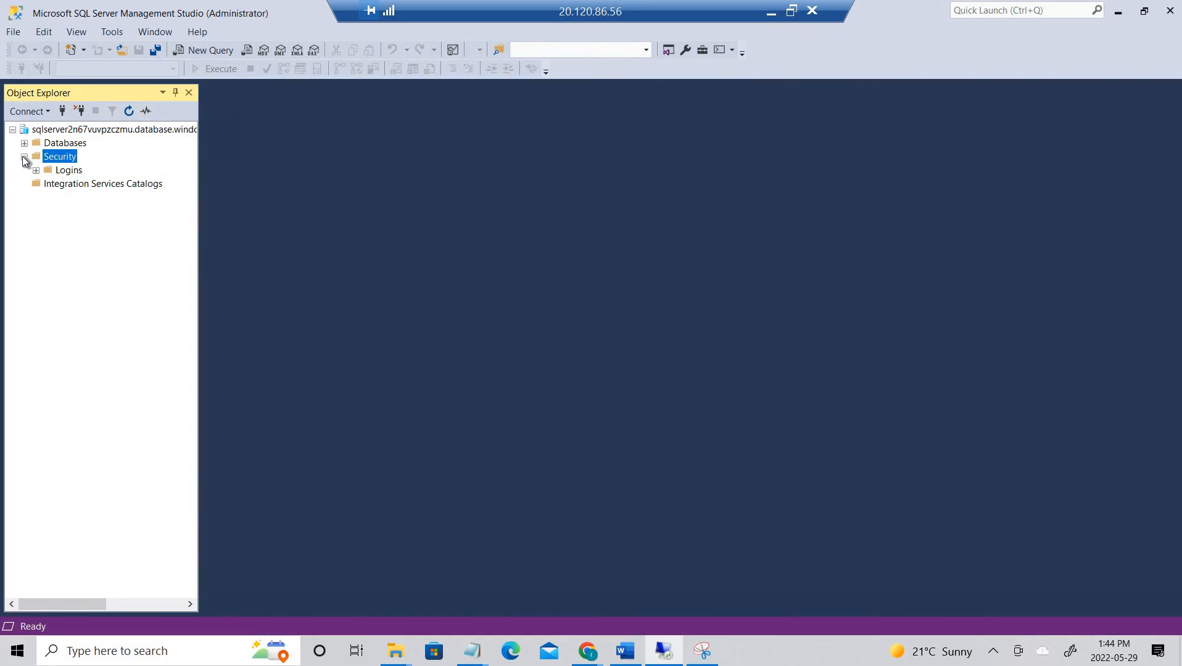
pyautogui.click(24, 158)
pyautogui.click(12, 130)
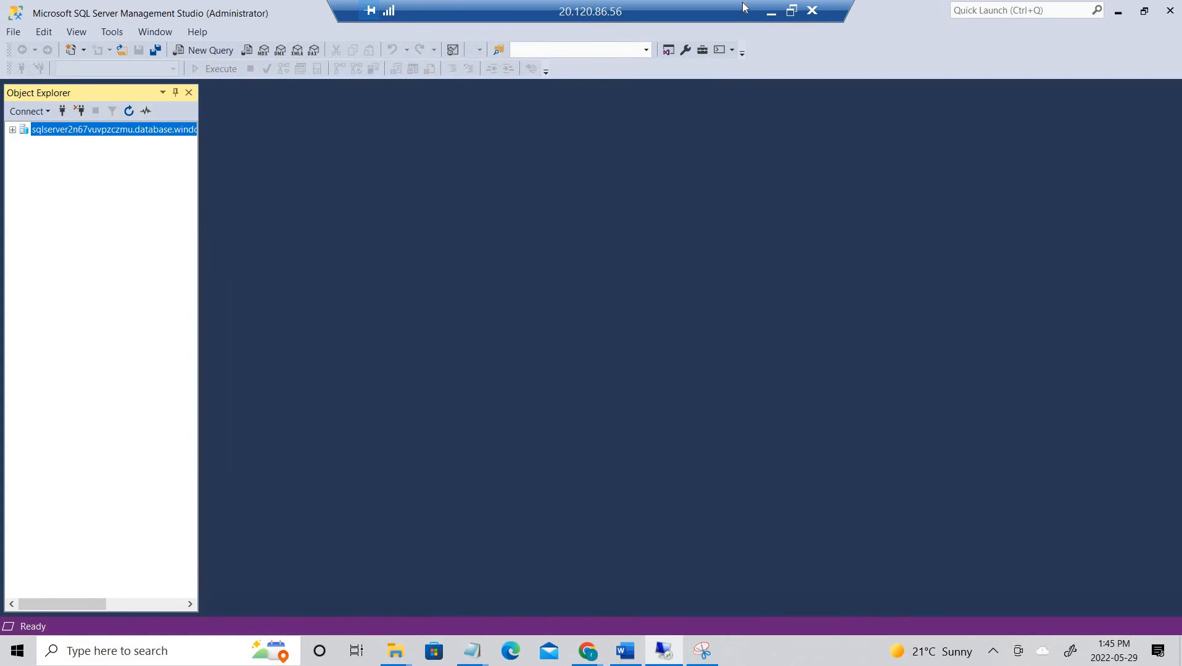
pyautogui.click(1117, 13)
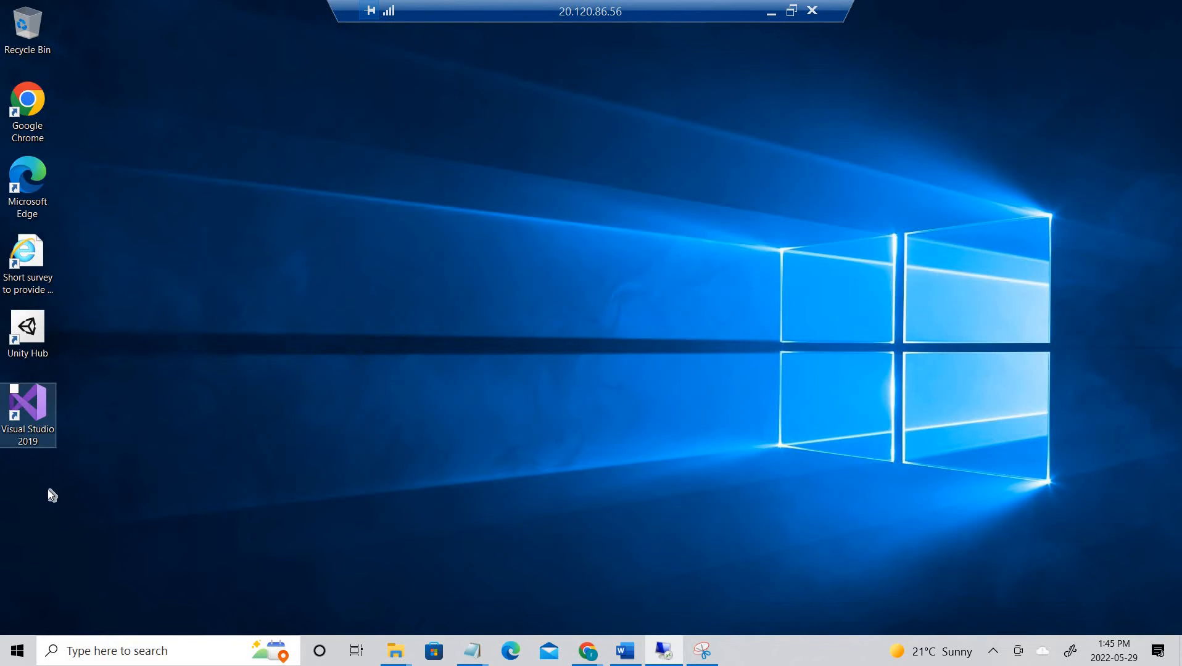
# - Launch Visual Studio 2019 from its desktop shortcut
pyautogui.click(35, 410)
pyautogui.doubleClick(36, 411)
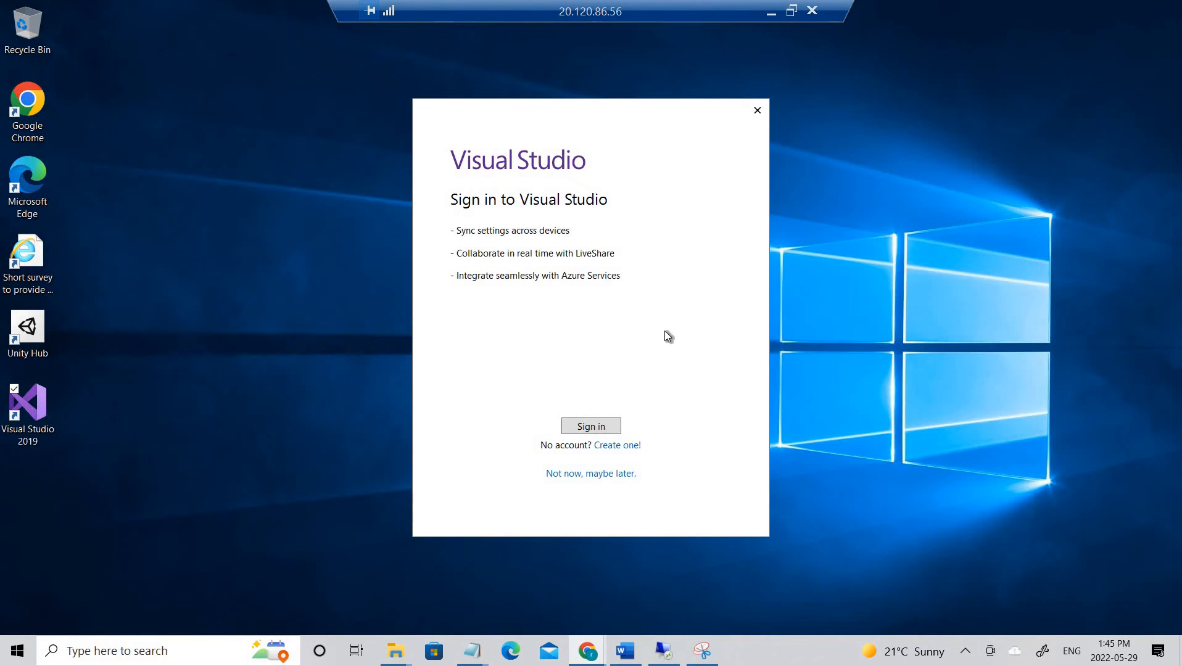
# - Sign in to Visual Studio with the account e-mail and password
pyautogui.click(608, 430)
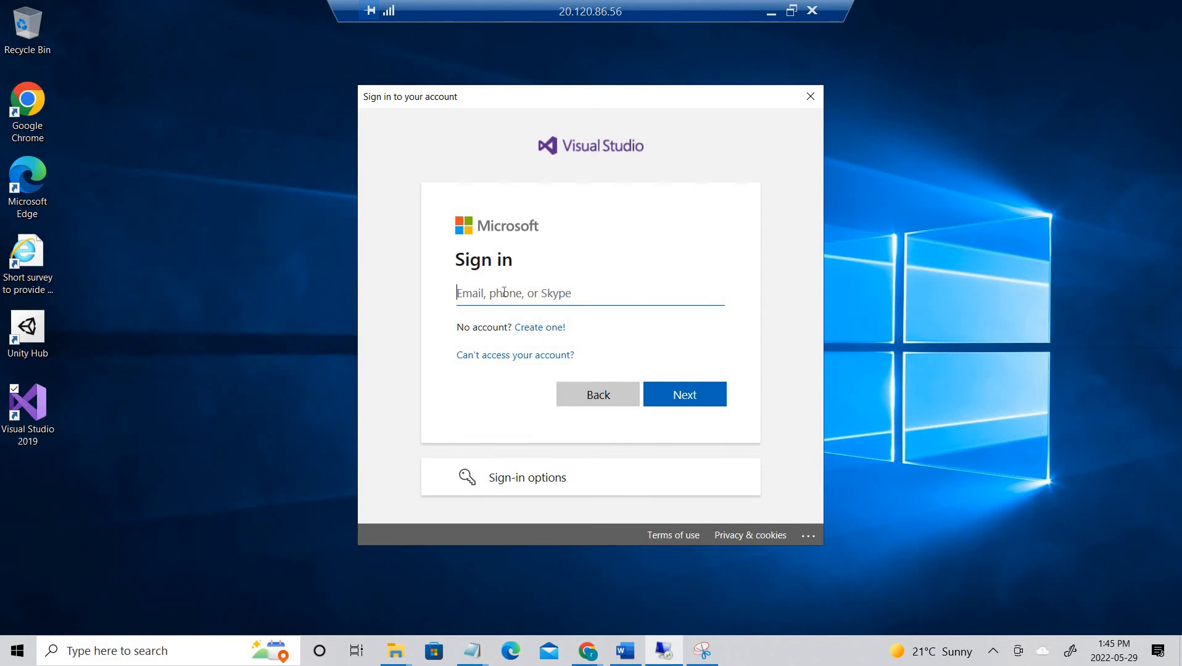
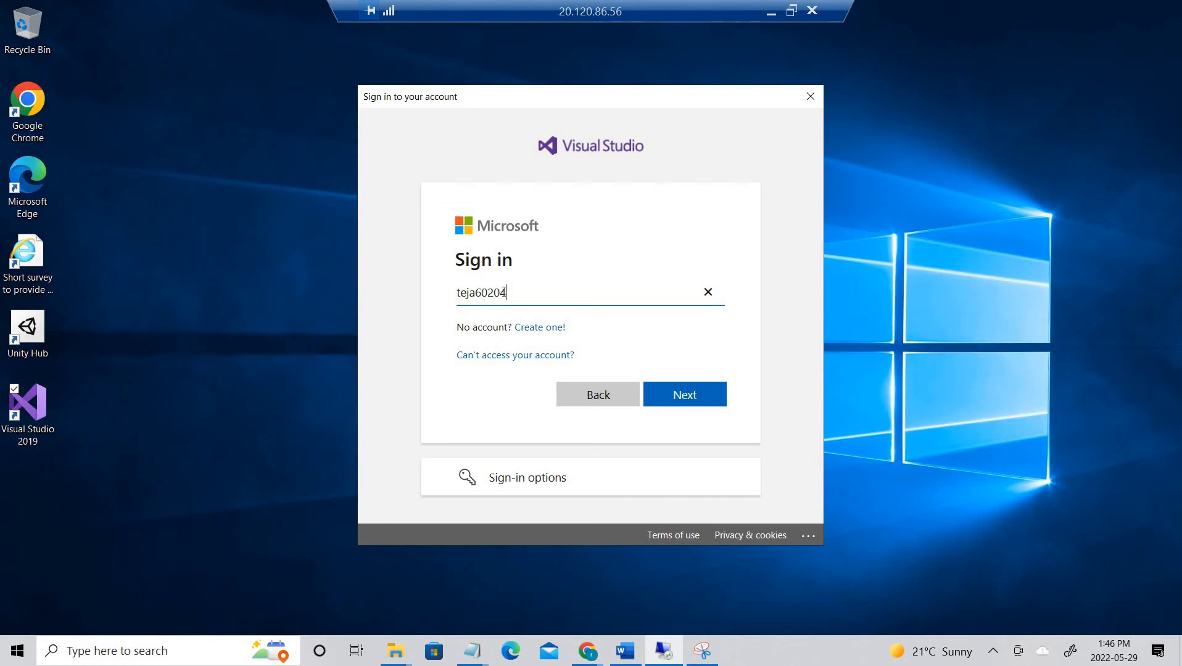
pyautogui.press('Return')
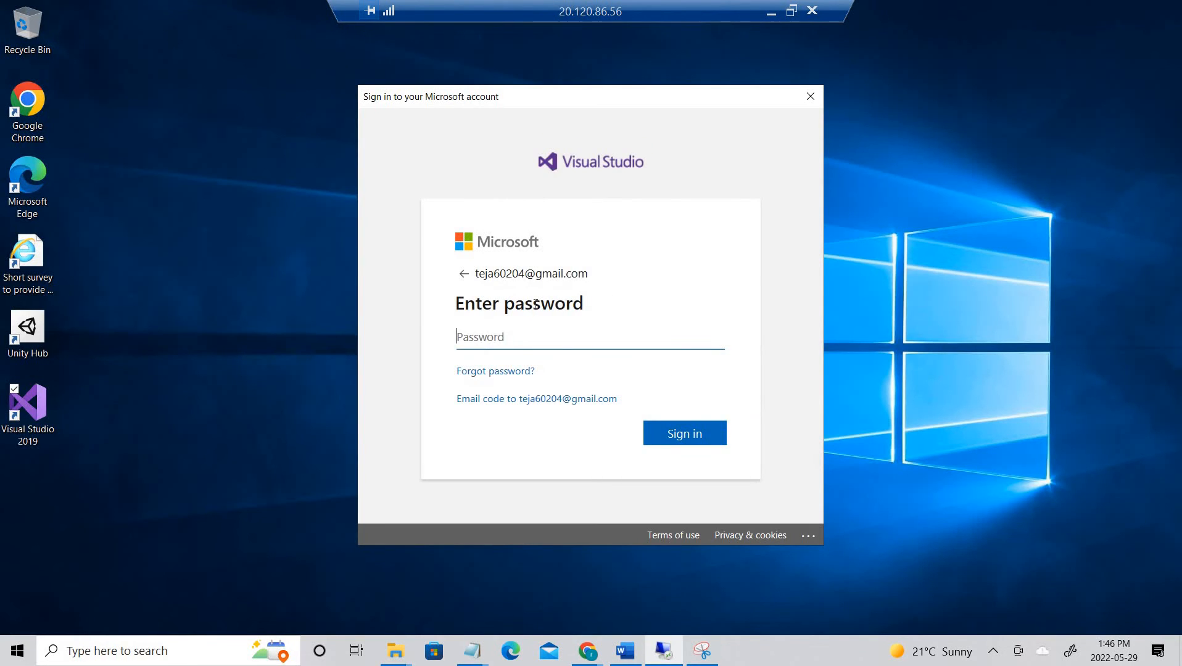
pyautogui.write('••••••••••••')
pyautogui.press('Return')
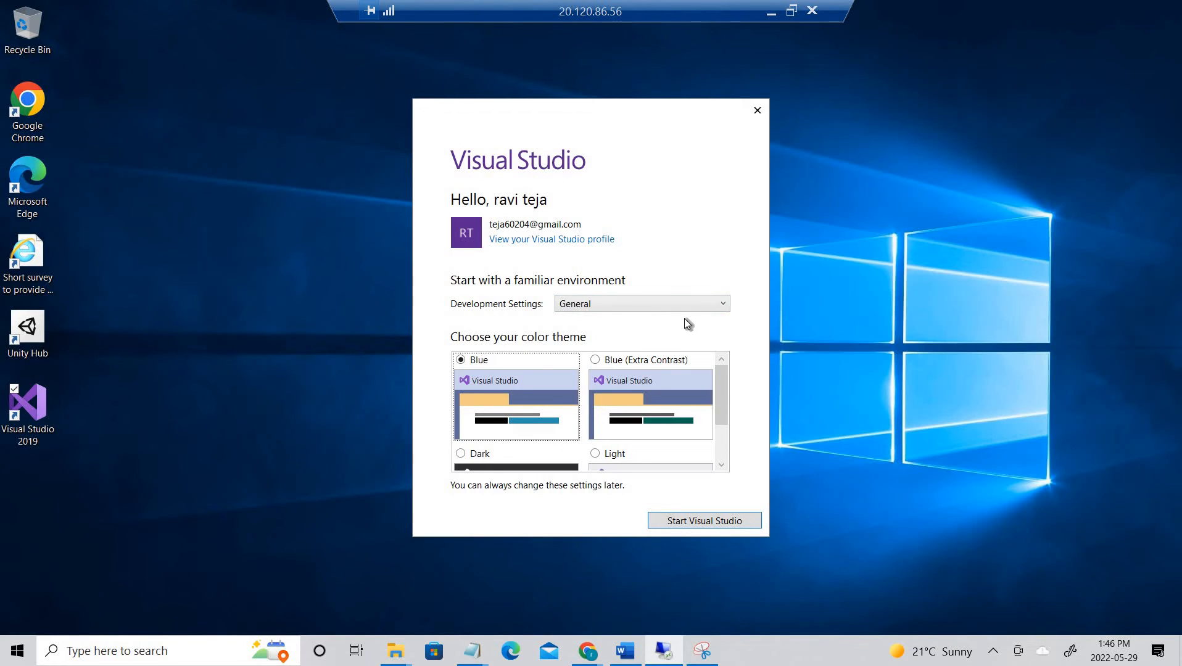
# - Review the Development Settings list, keeping General settings and the Blue theme
pyautogui.click(702, 309)
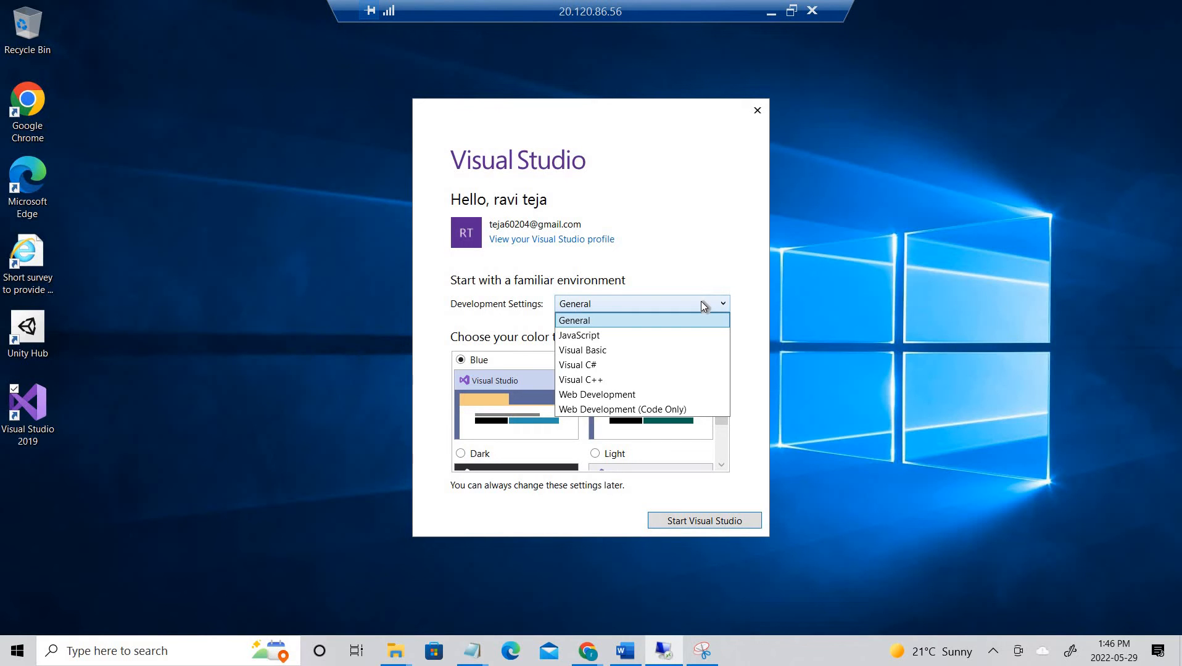
pyautogui.scroll(-3, 674, 418)
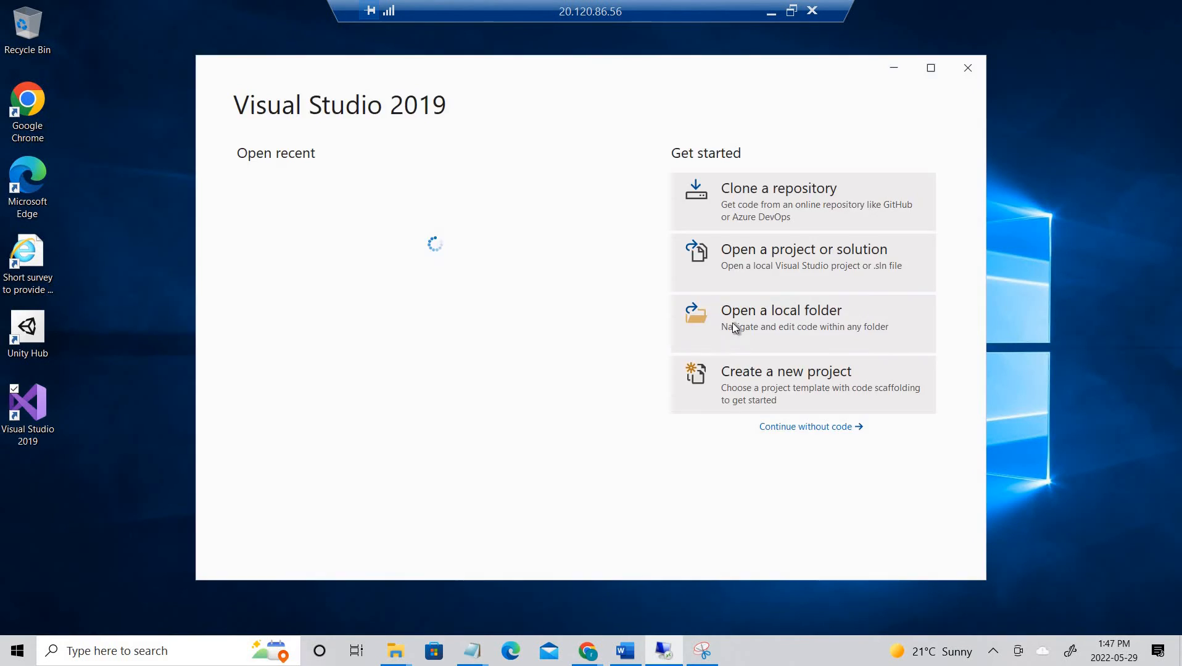
# - Start a new project from the C# Console App (.NET Framework) template found by searching 'console app'
pyautogui.click(803, 381)
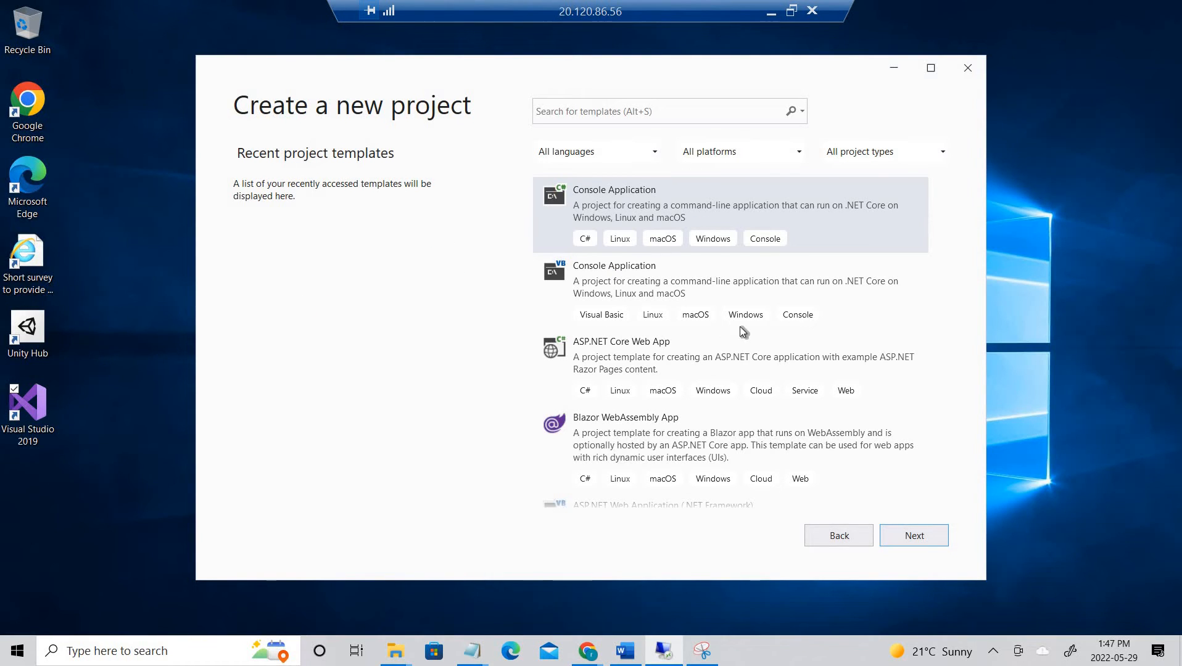
pyautogui.scroll(-1, 742, 332)
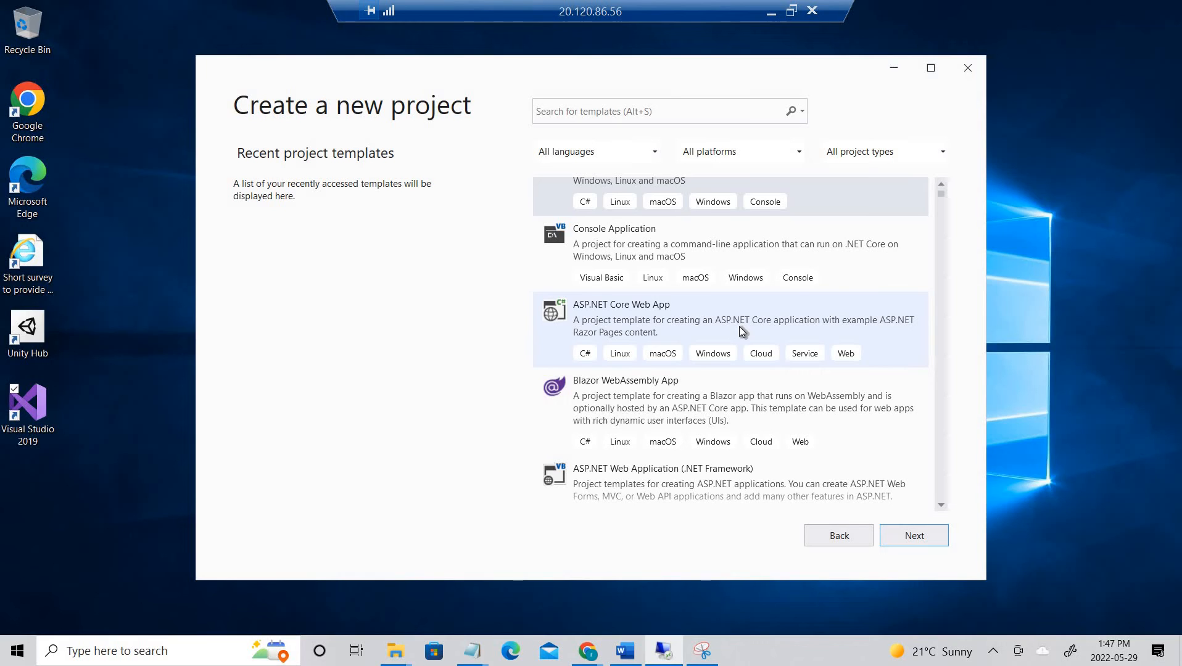
pyautogui.scroll(1, 738, 325)
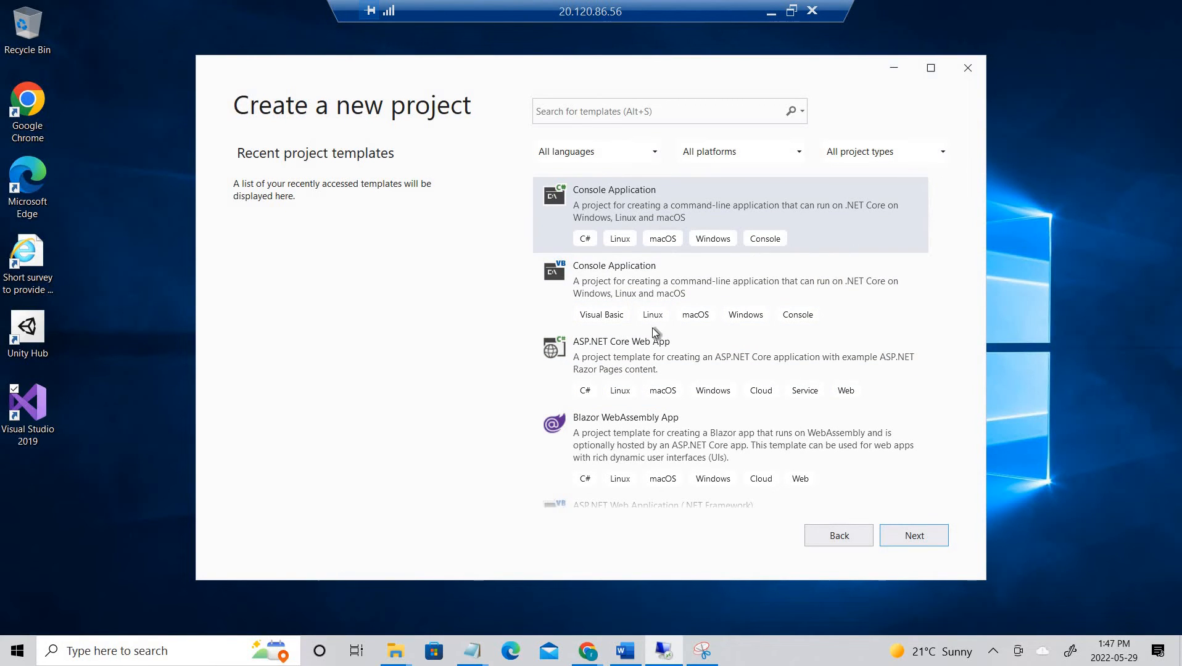
pyautogui.click(650, 110)
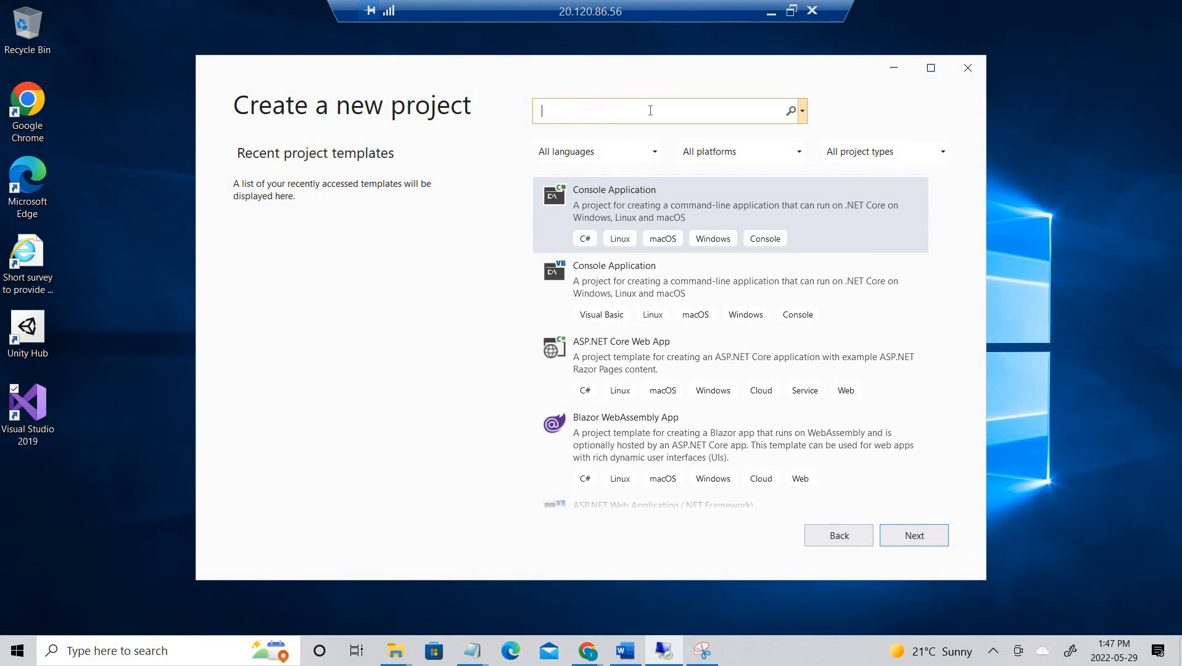
pyautogui.write('console app')
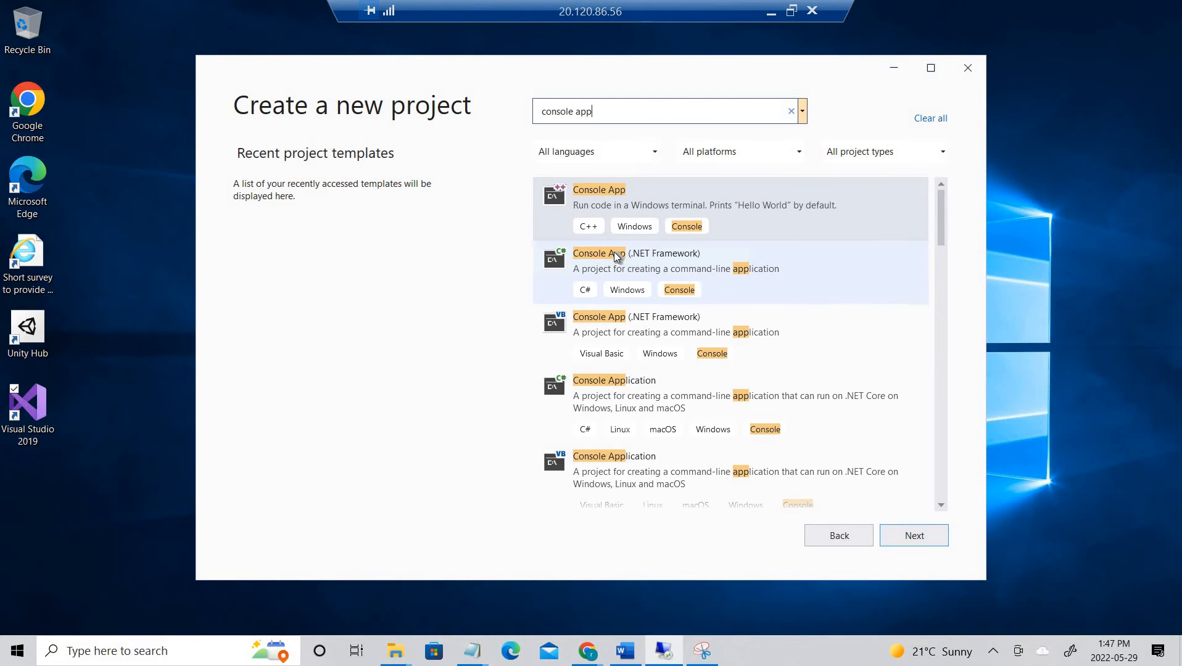
pyautogui.click(558, 263)
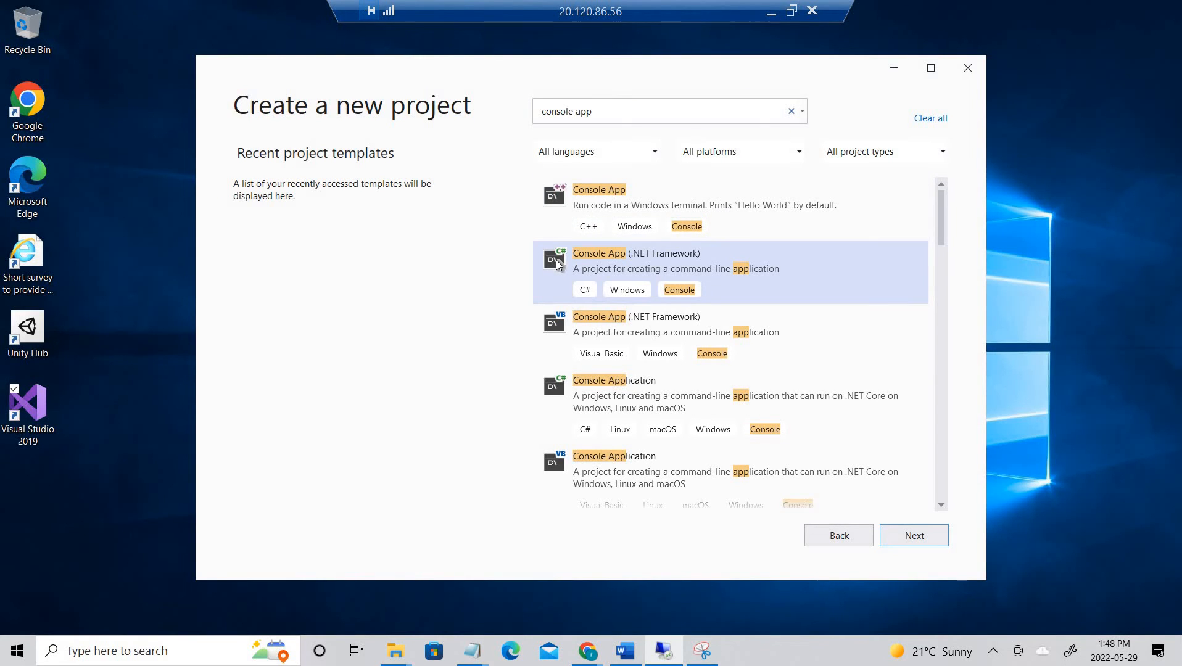
pyautogui.click(917, 537)
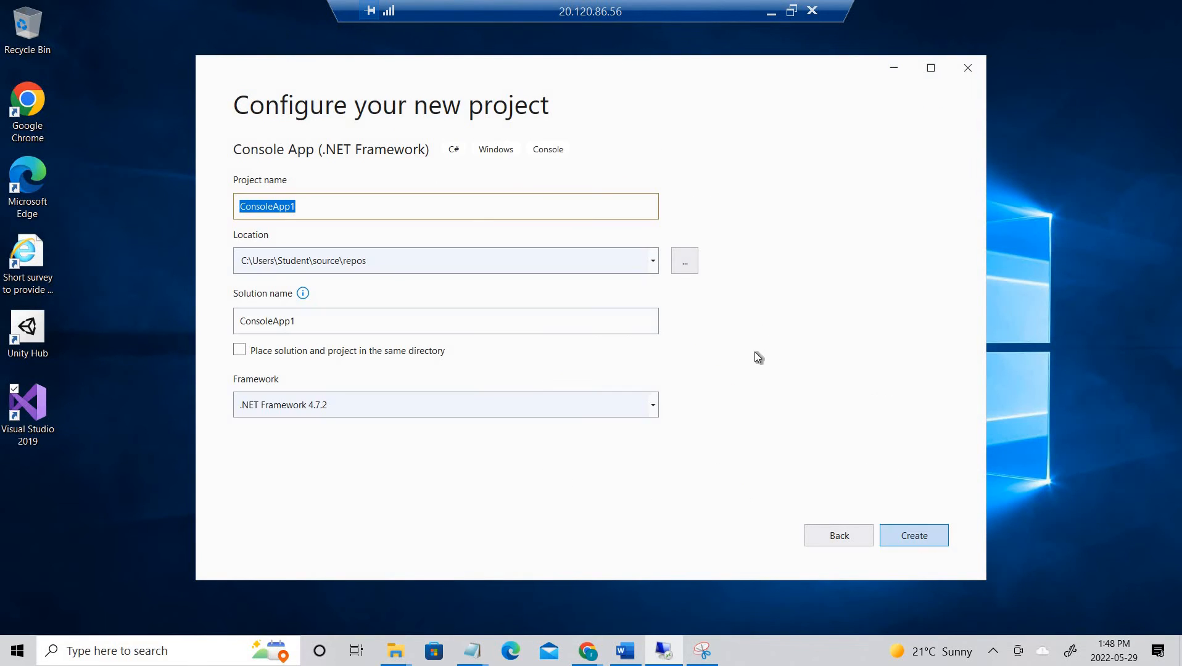
# - Rename the project from ConsoleApp1 to OpsEncrypt and create it
pyautogui.click(312, 211)
pyautogui.doubleClick(312, 208)
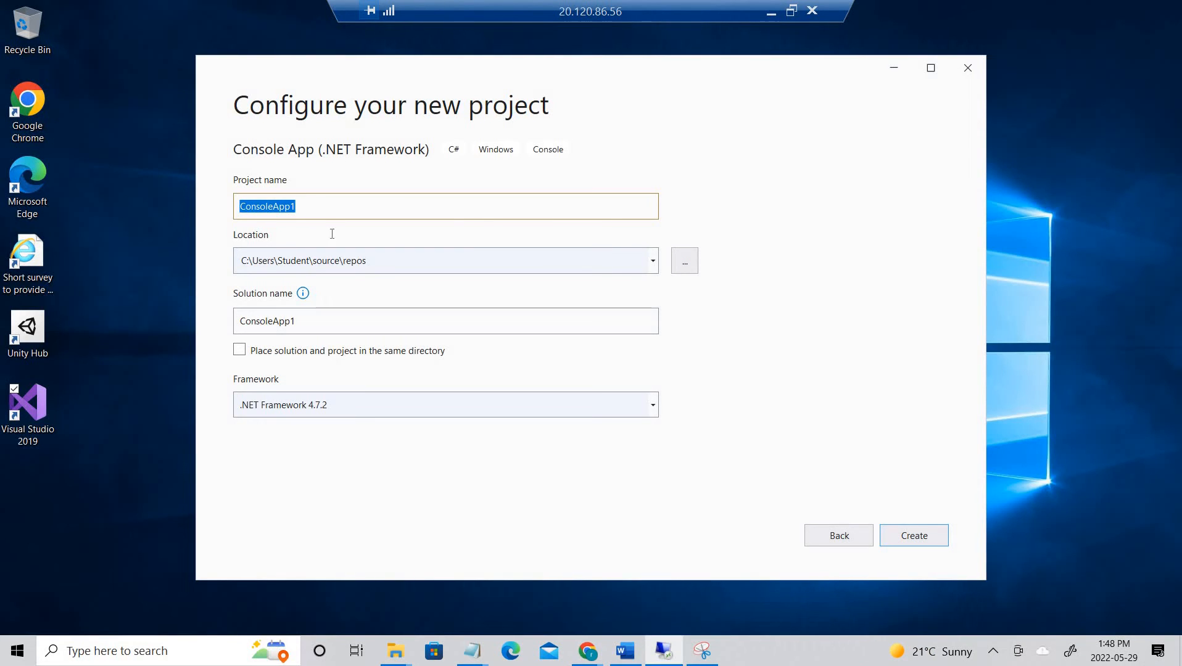
pyautogui.write('OpsEncrypt')
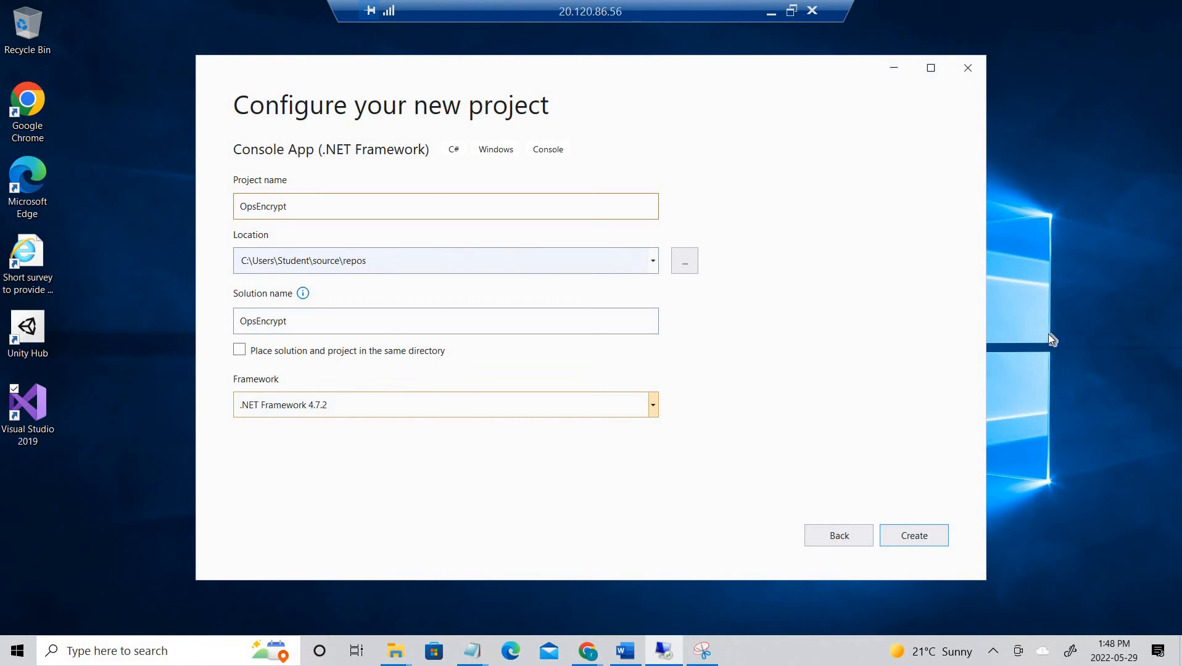
pyautogui.click(926, 540)
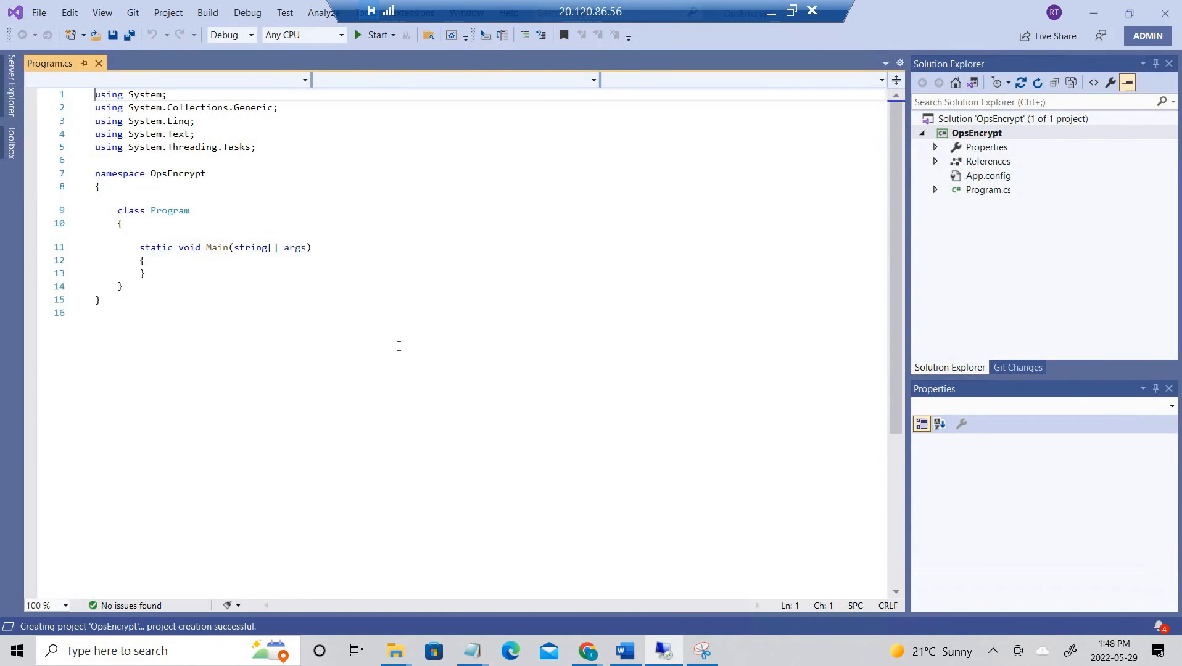
# - Restore the window and open Tools > NuGet Package Manager > Package Manager Console
pyautogui.moveTo(248, 301); pyautogui.dragTo(248, 169)
pyautogui.click(506, 274)
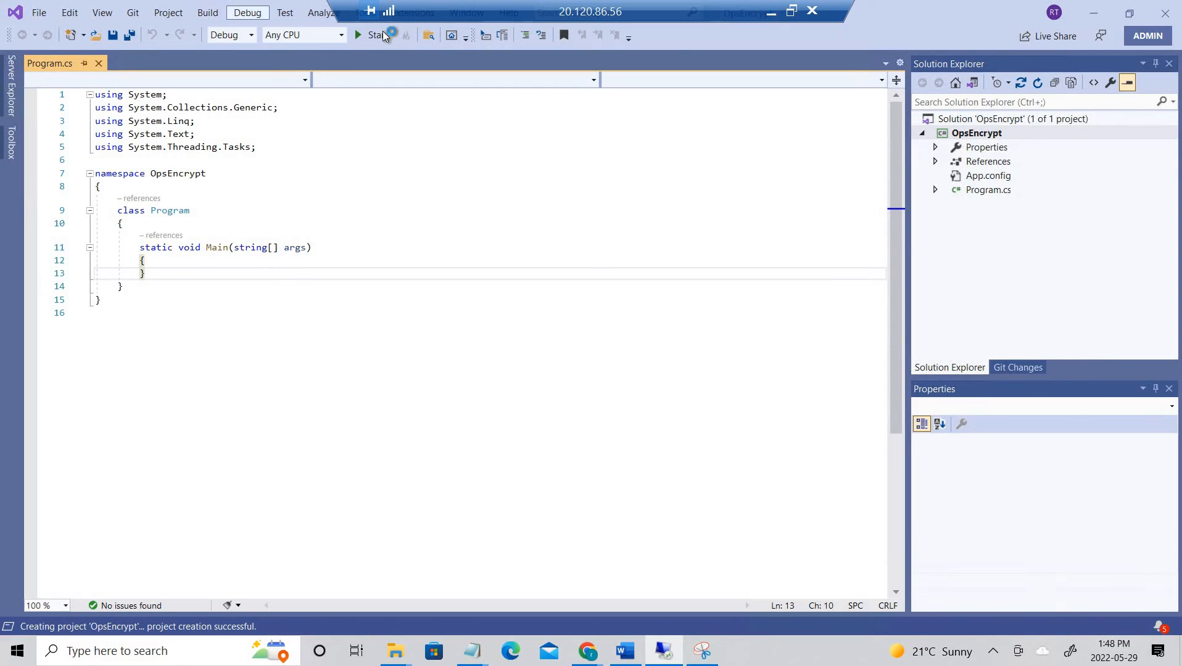
pyautogui.moveTo(882, 5); pyautogui.dragTo(866, 80)
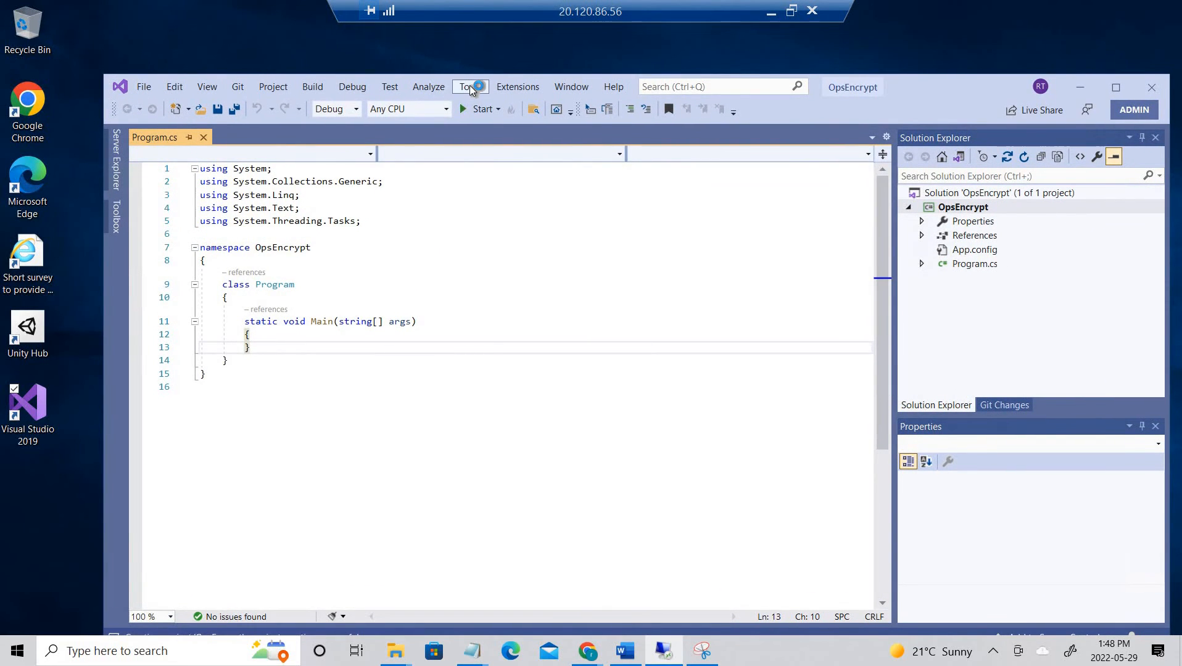
pyautogui.click(469, 88)
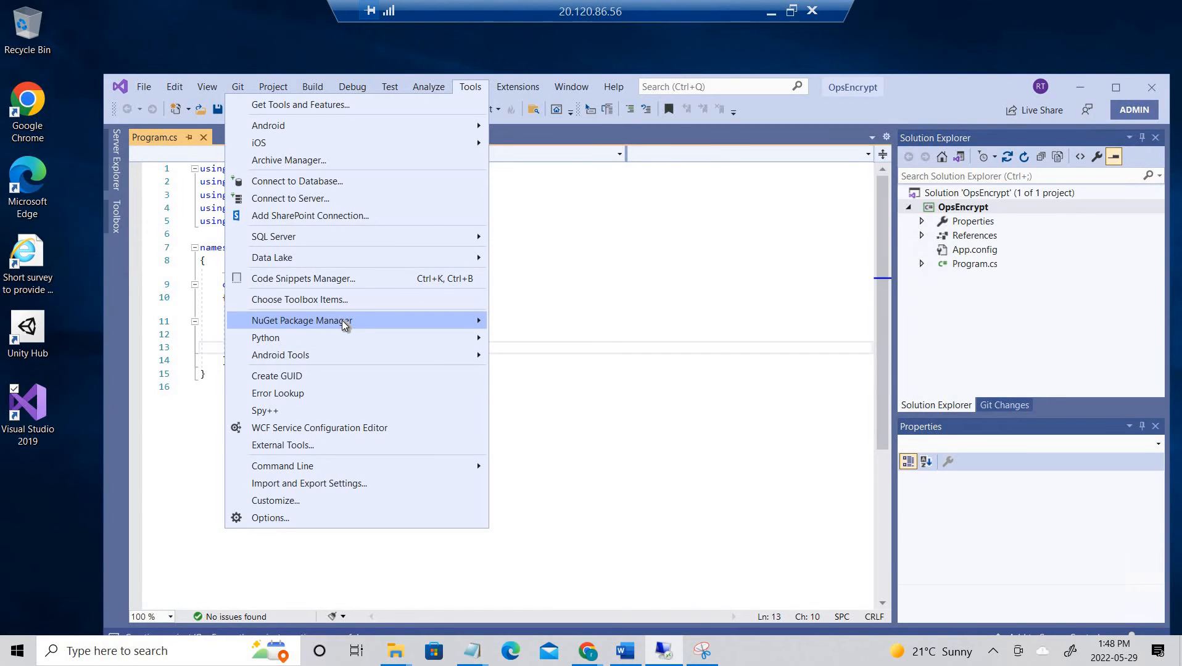
pyautogui.click(344, 325)
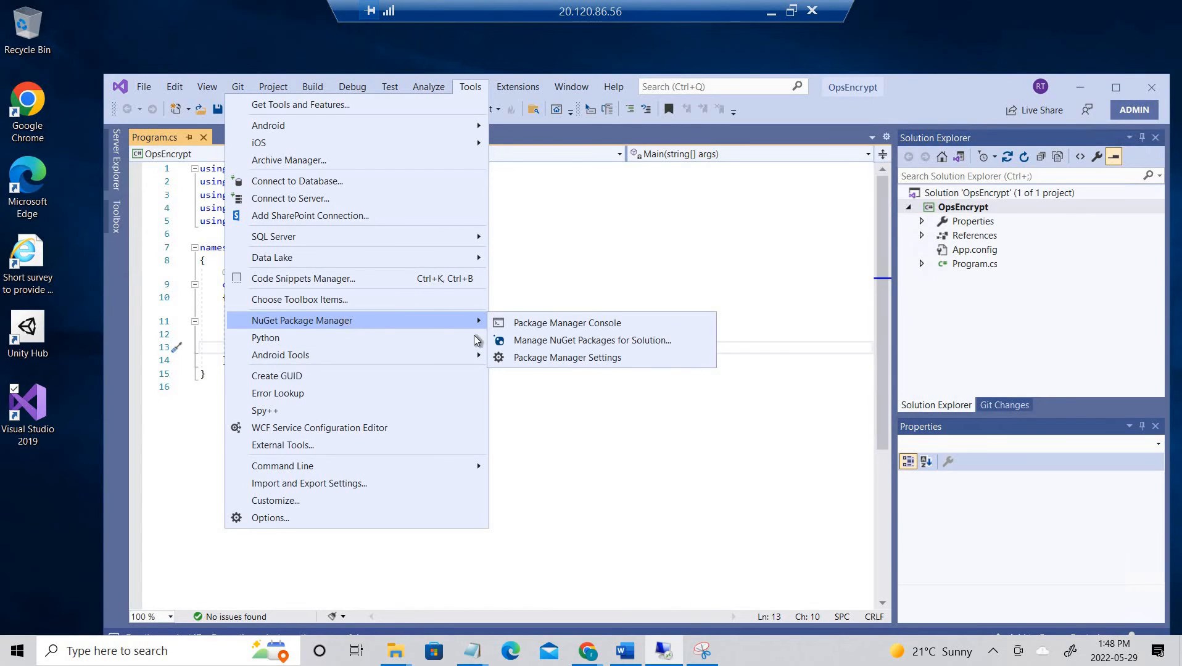
pyautogui.click(615, 324)
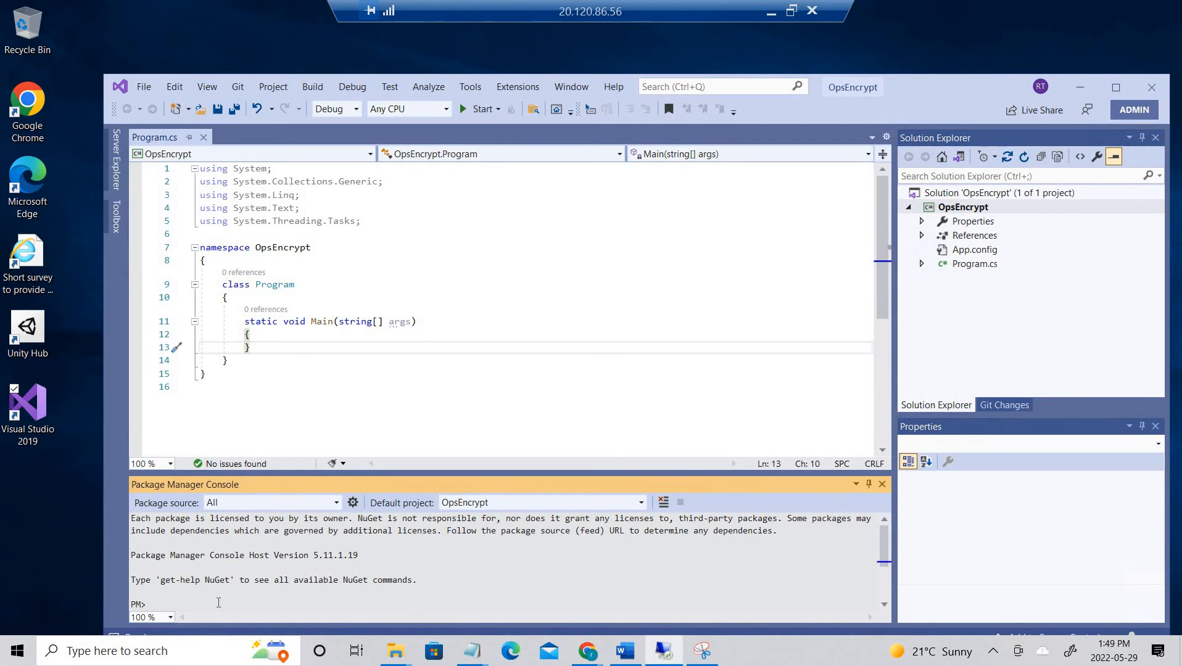
# - Run the pasted Install-Package command for AlwaysEncrypted.AzureKeyVaultProvider 2.4.0 and enlarge the console
pyautogui.hotkey('ctrl', 'shift', 'v')
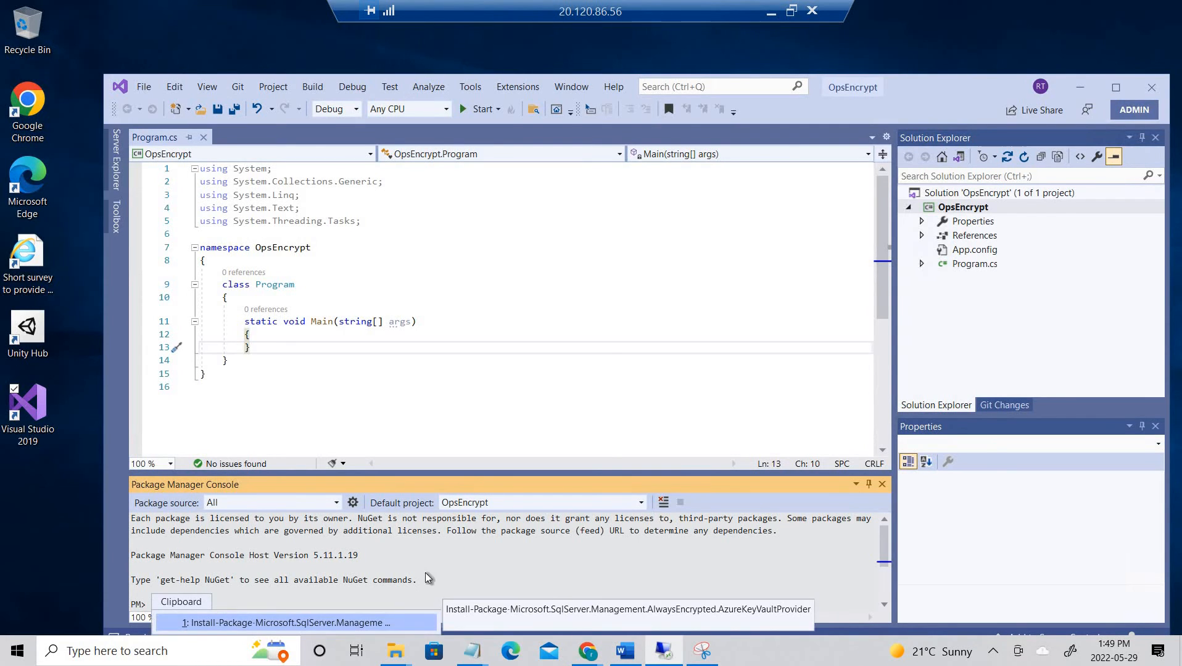
pyautogui.click(516, 606)
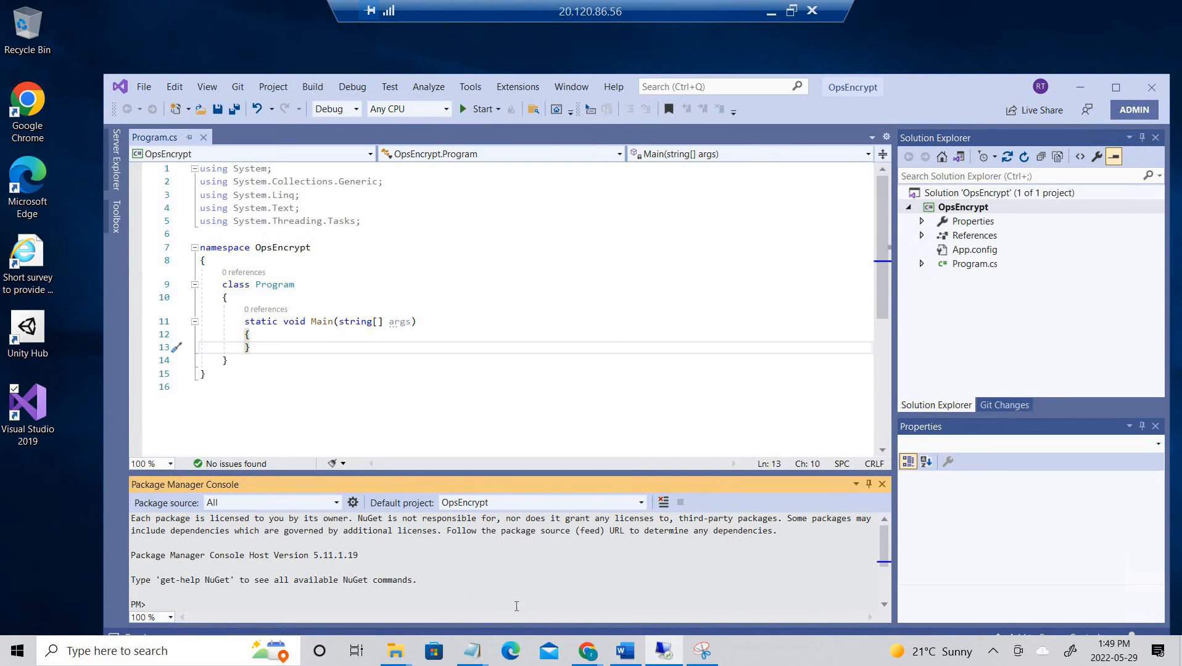
pyautogui.write('Install-Package Microsoft.SqlServer.Management.AlwaysEncrypted.AzureKeyVaultProvider')
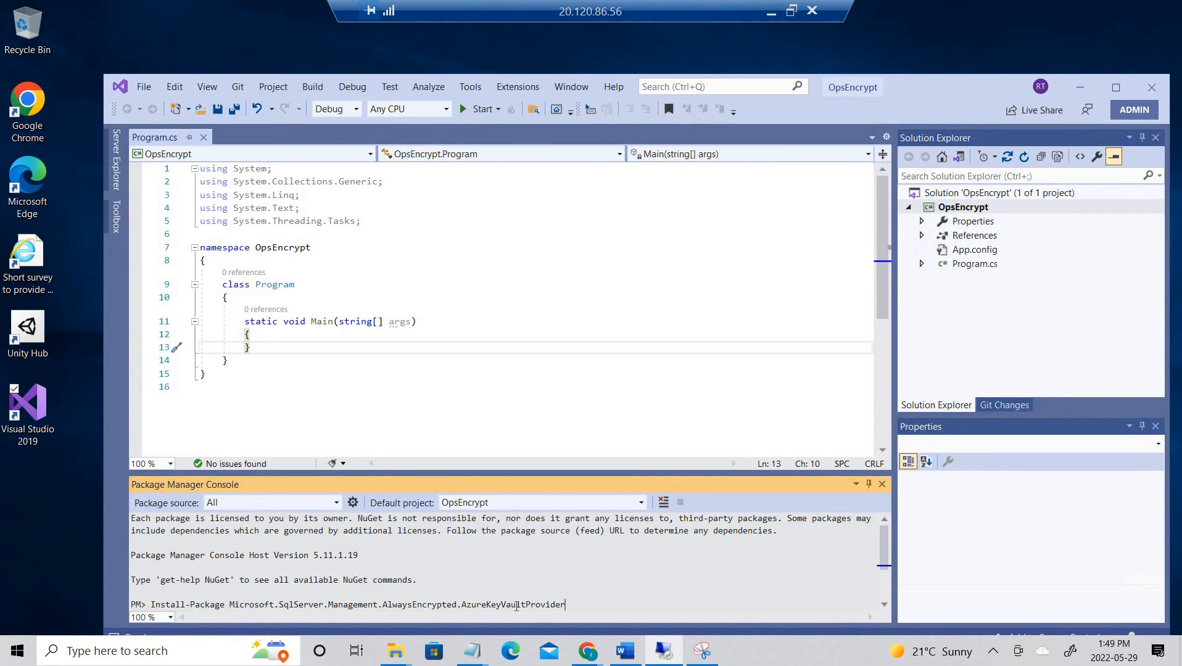
pyautogui.press('Return')
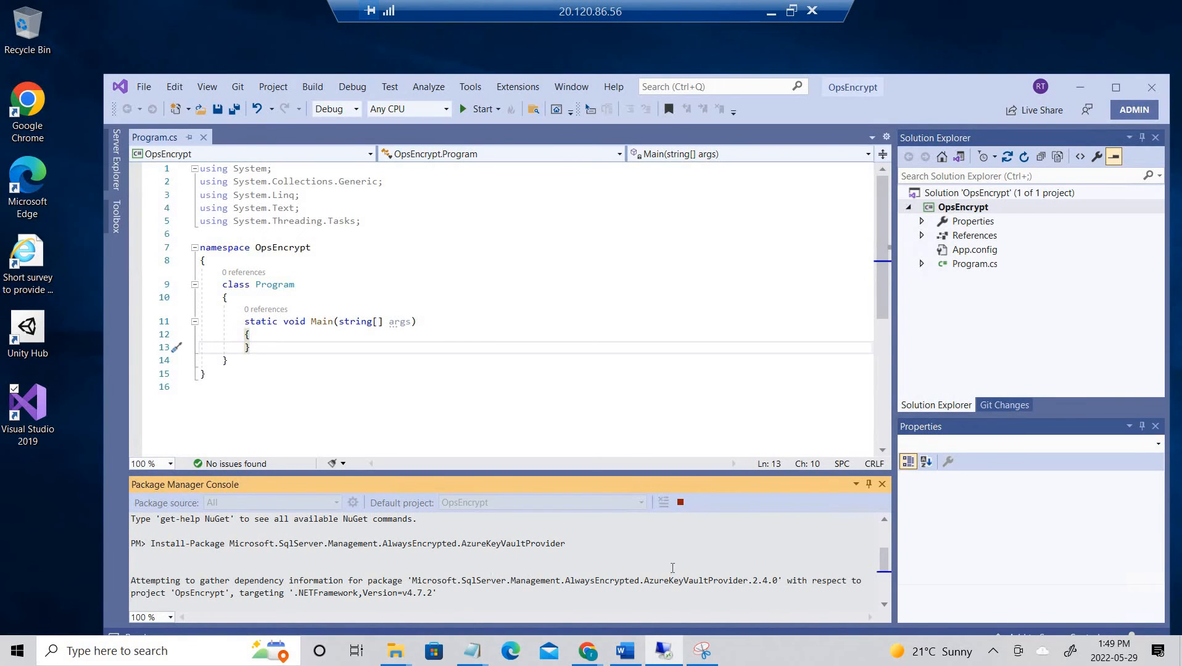
pyautogui.moveTo(594, 474); pyautogui.dragTo(596, 256)
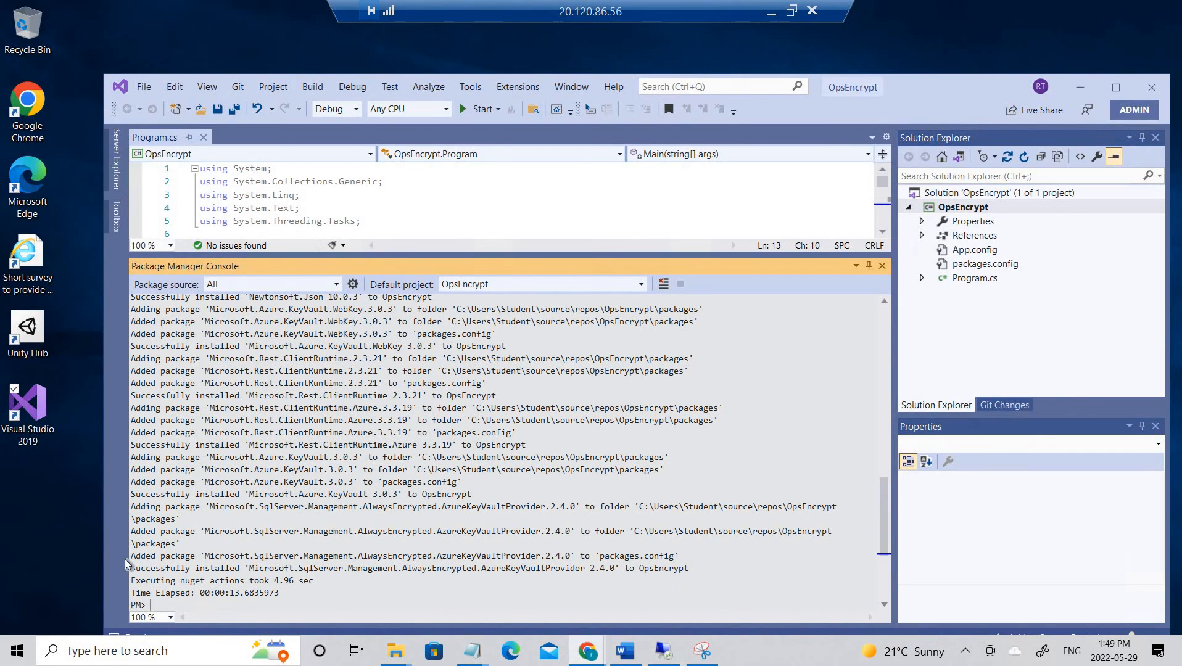
# - Install the Microsoft.IdentityModel.Clients.ActiveDirectory 5.2.9 package from the Package Manager Console
pyautogui.click(281, 602)
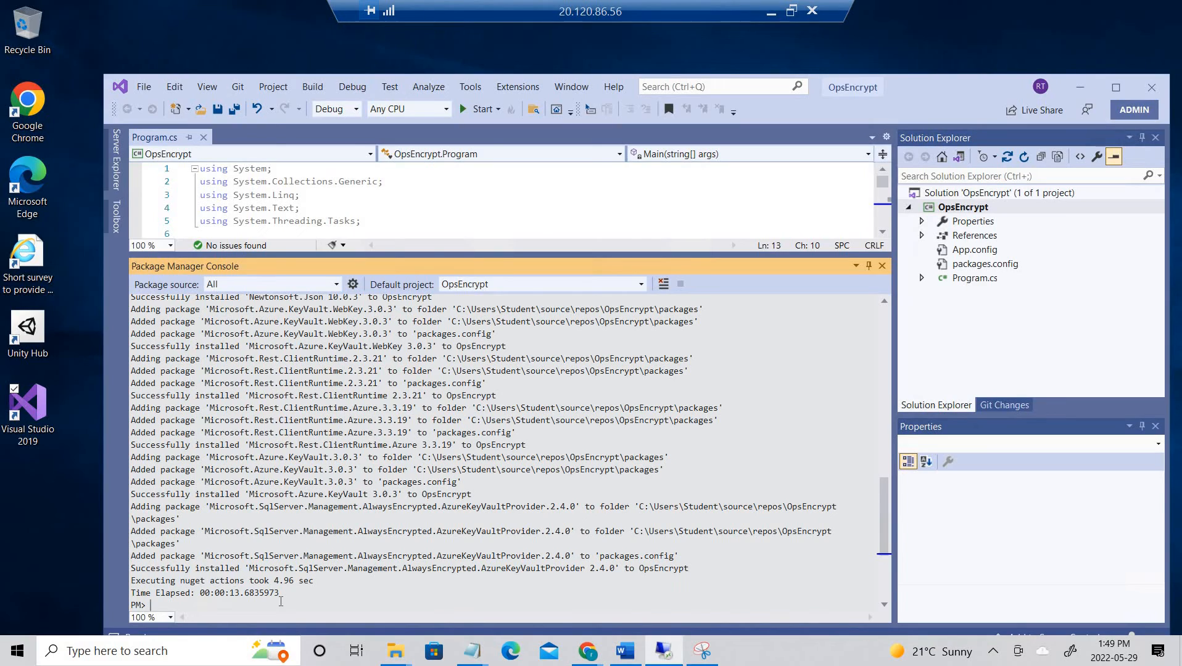
pyautogui.write('Install-Package Microsoft.IdentityModel.Clients.ActiveDirectory')
pyautogui.press('Return')
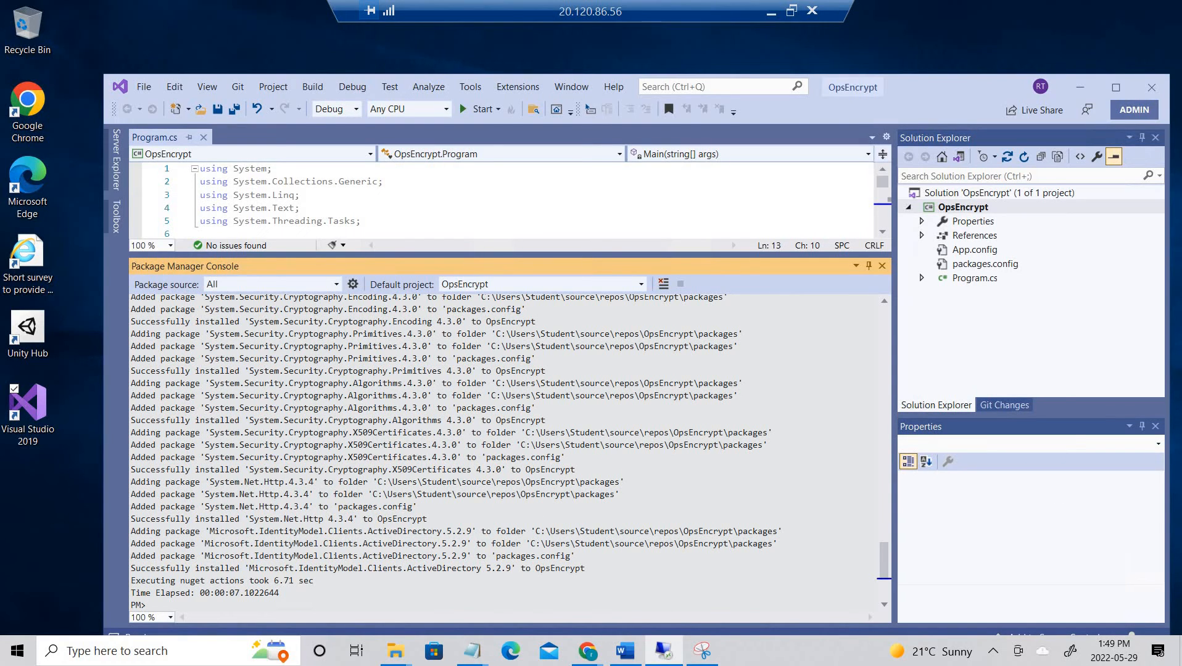
# - Open program.cs from the Labs 10 folder in Notepad++, declining the update prompt
pyautogui.click(395, 652)
pyautogui.rightClick(431, 300)
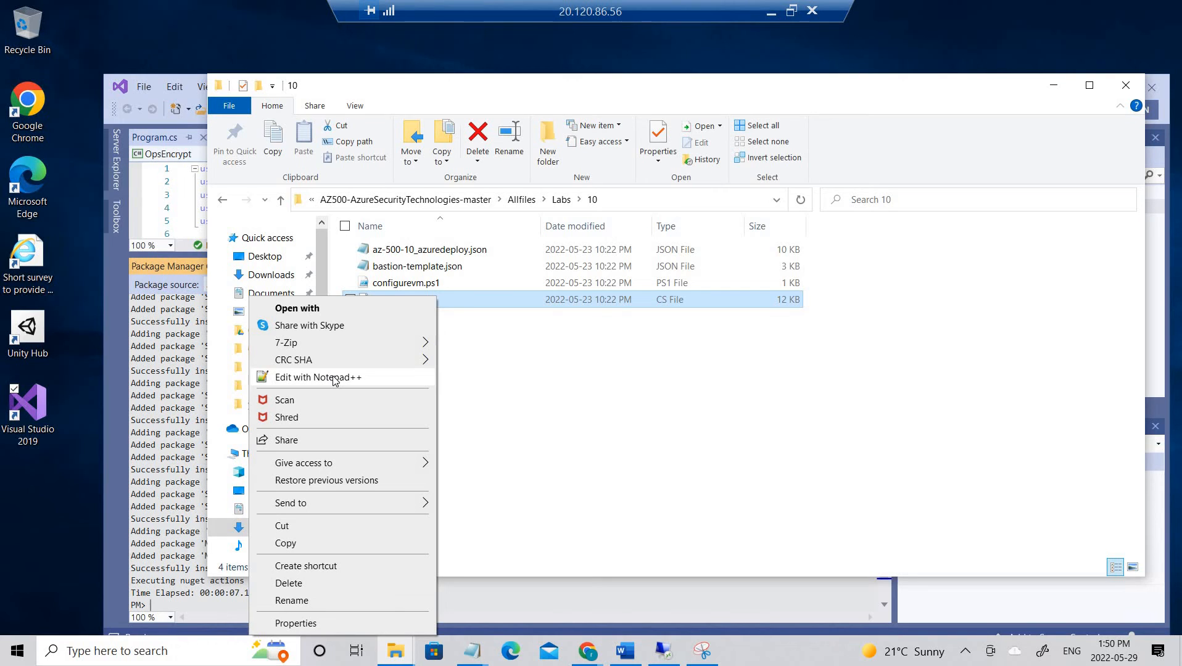
pyautogui.click(334, 378)
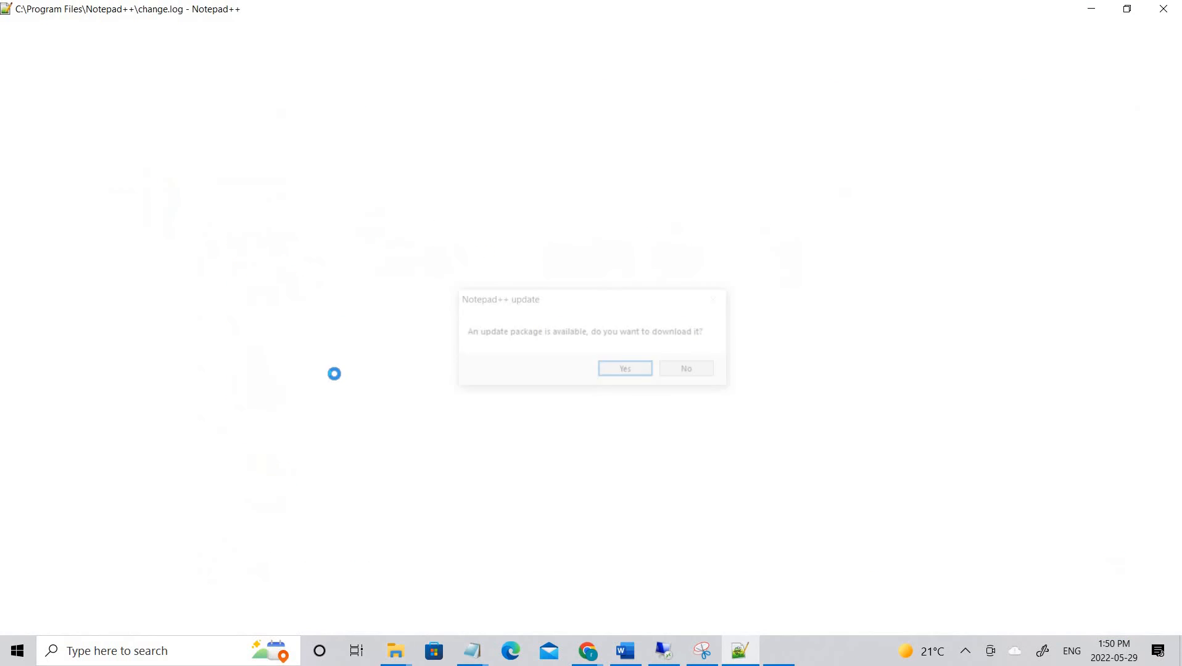
pyautogui.click(688, 369)
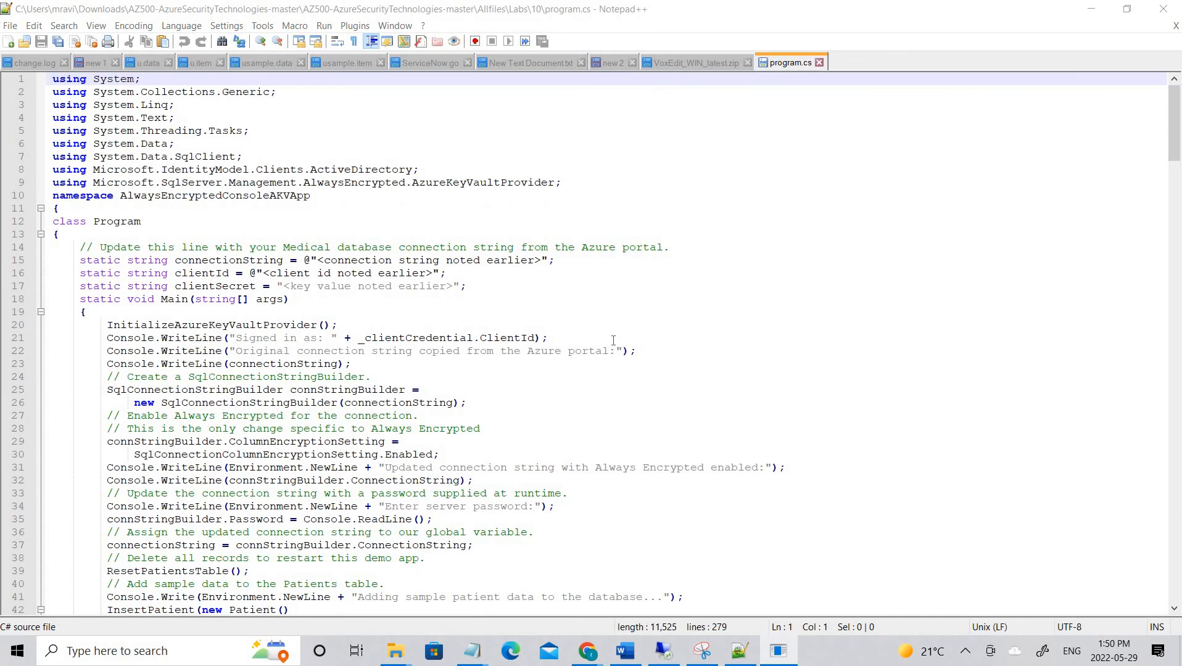
# - Select all the lab program.cs code, then minimize Notepad++ and File Explorer to return to Visual Studio
pyautogui.click(584, 286)
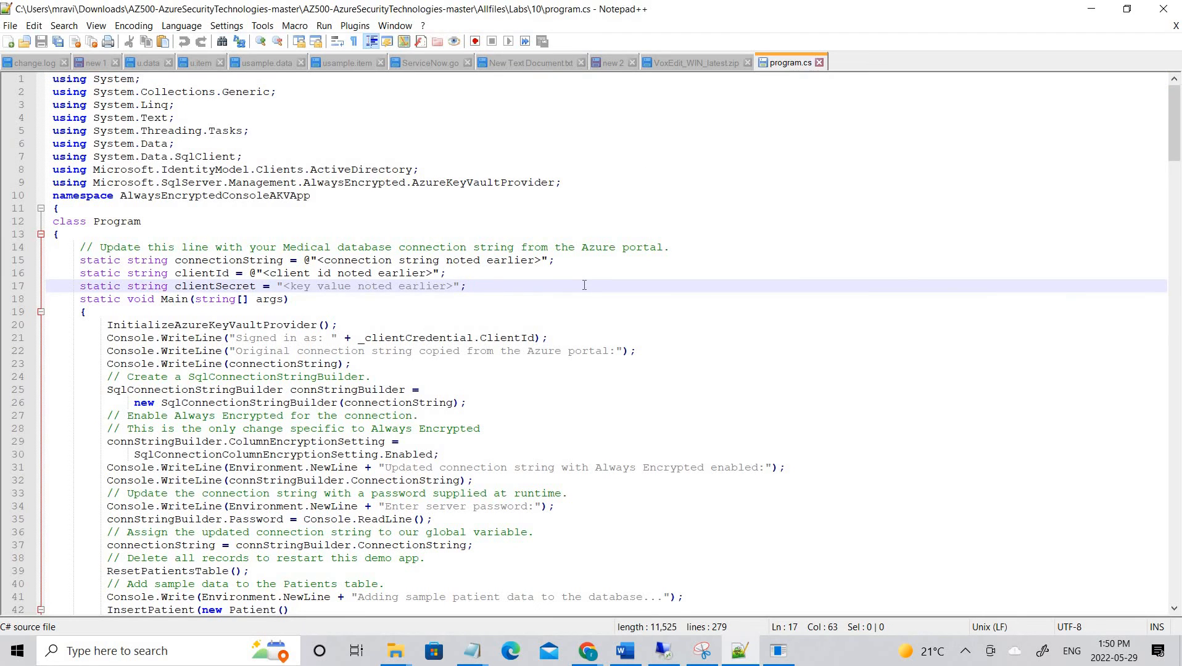
pyautogui.hotkey('ctrl', 'a')
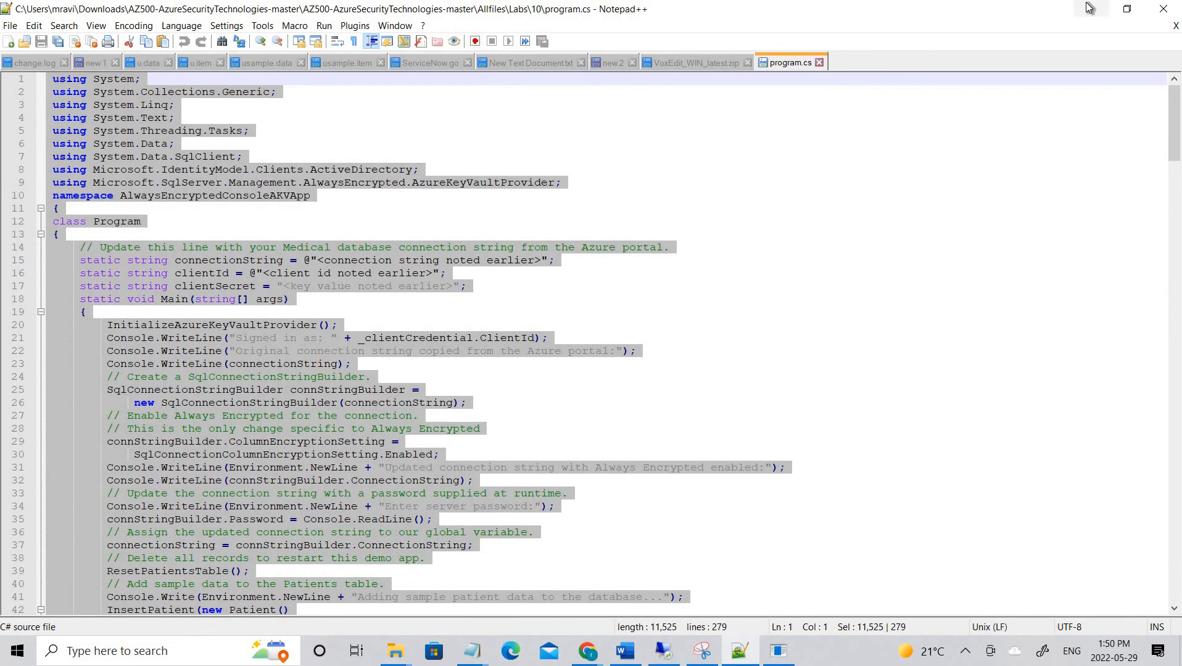
pyautogui.click(1089, 7)
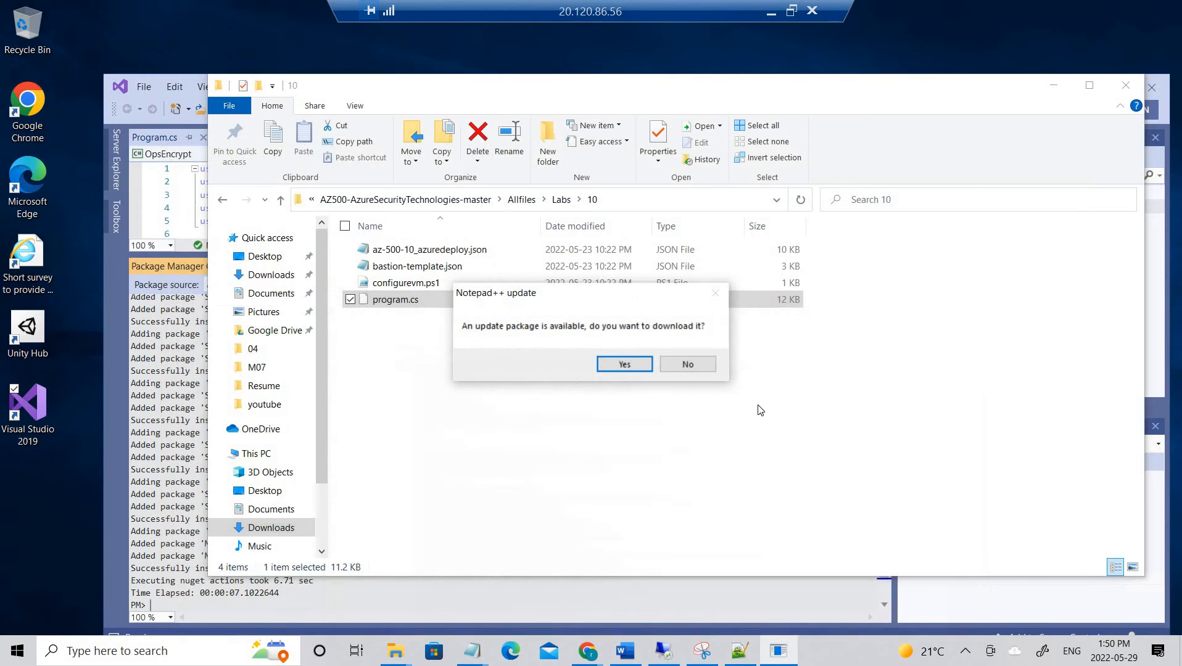
pyautogui.click(678, 364)
pyautogui.click(1053, 84)
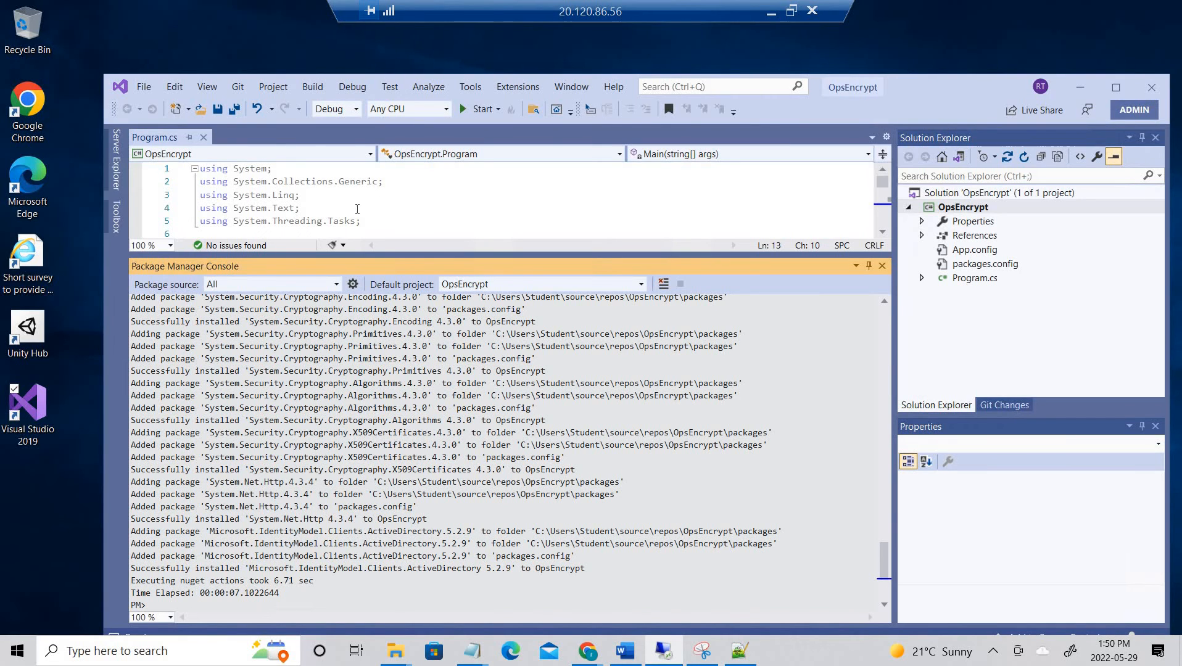
# - Expand Program.cs and its Program class in Solution Explorer, go to Main, and enlarge the editor
pyautogui.click(1008, 310)
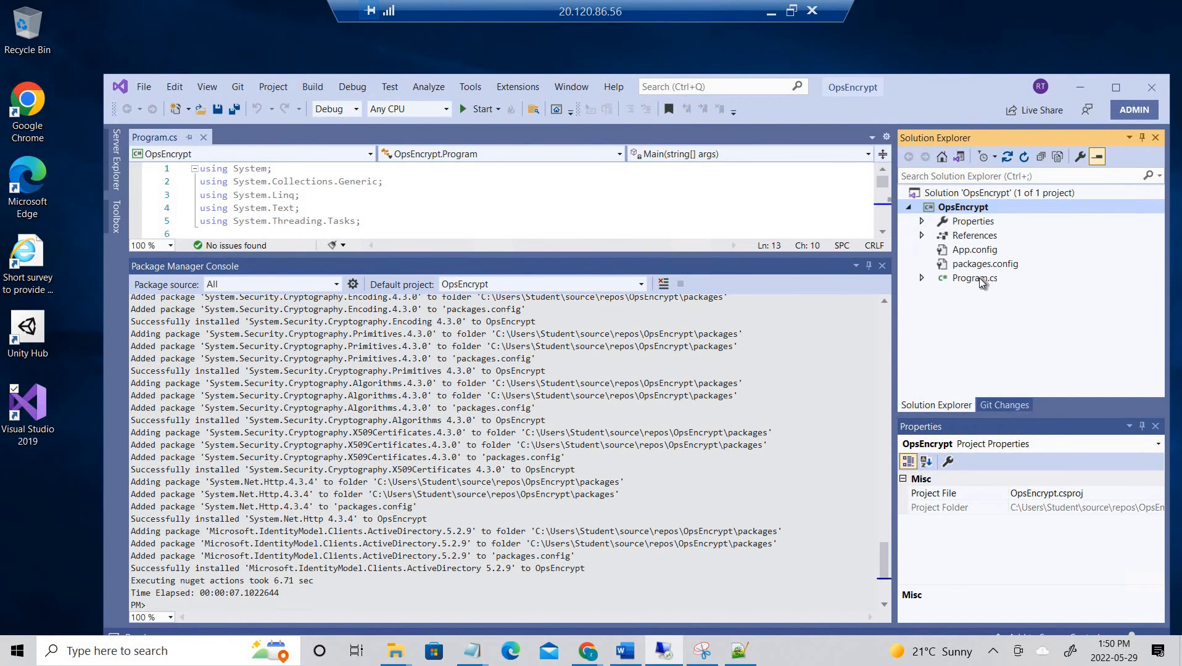
pyautogui.click(982, 281)
pyautogui.click(920, 279)
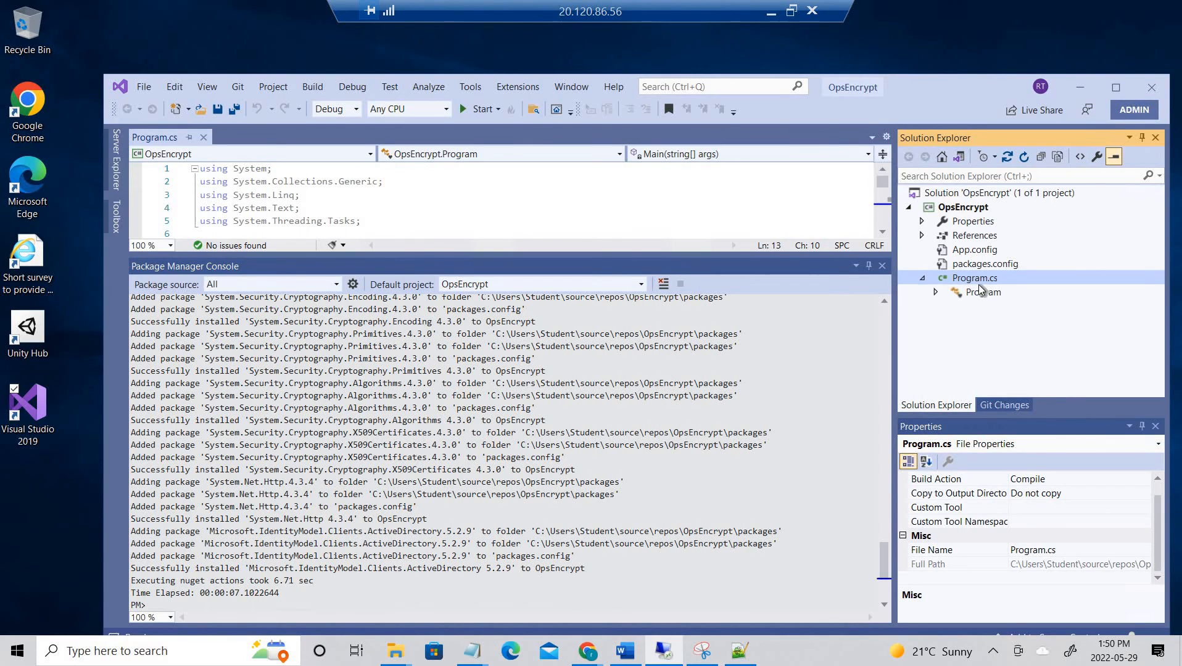
pyautogui.click(938, 293)
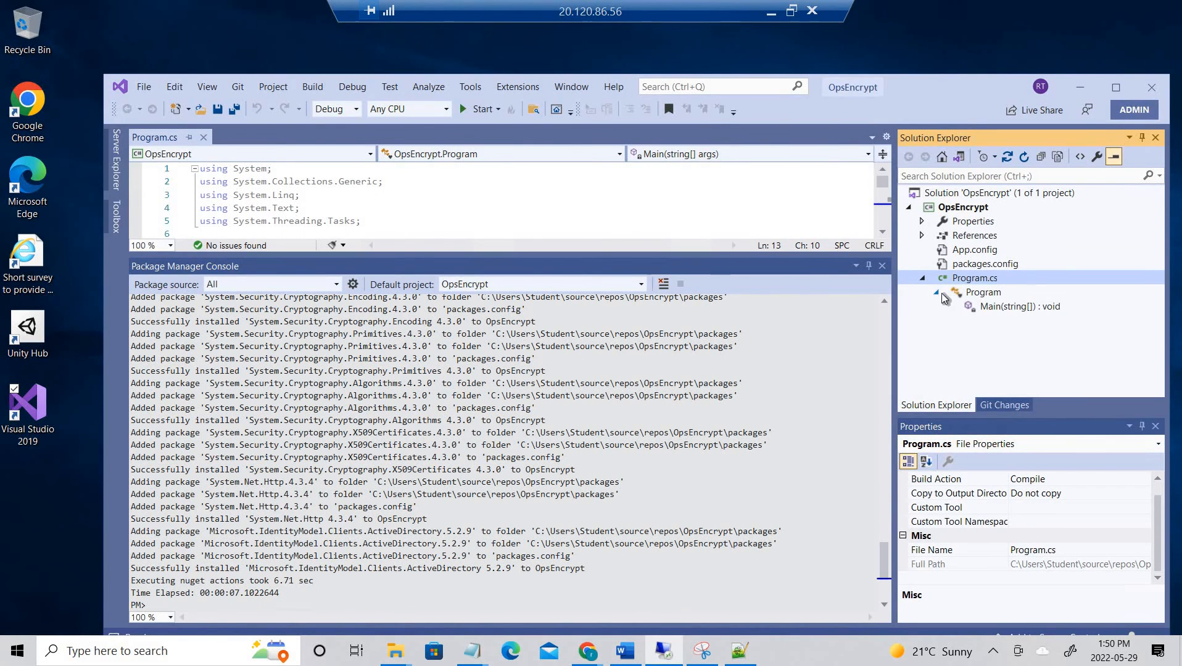
pyautogui.doubleClick(973, 282)
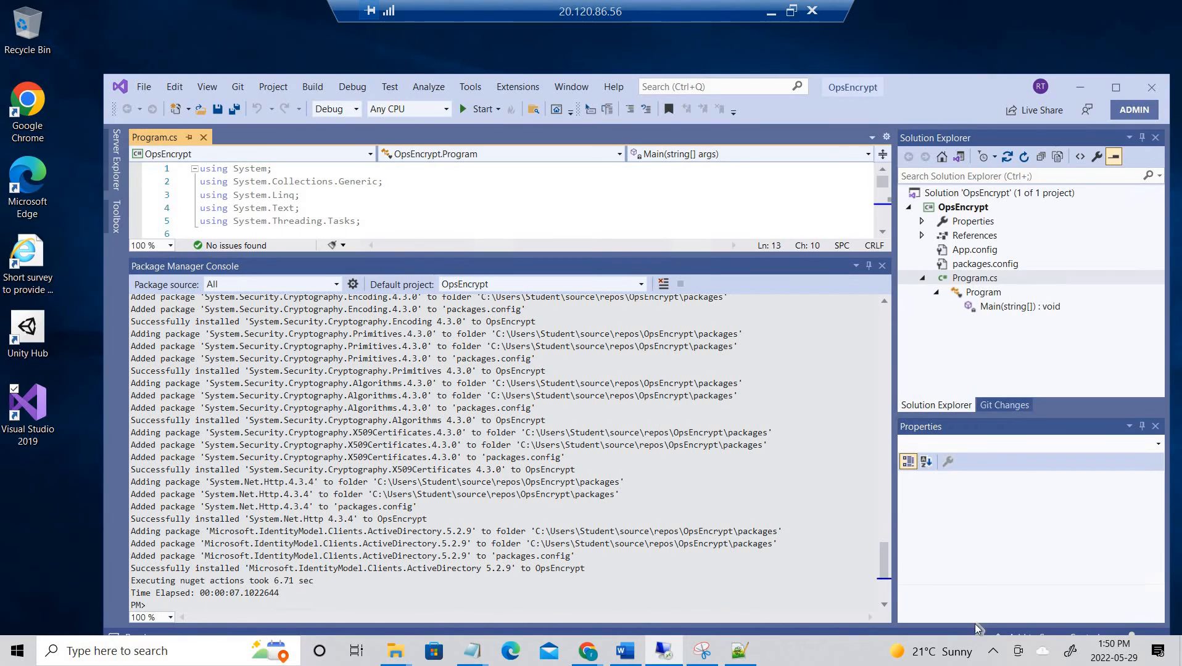
pyautogui.click(980, 524)
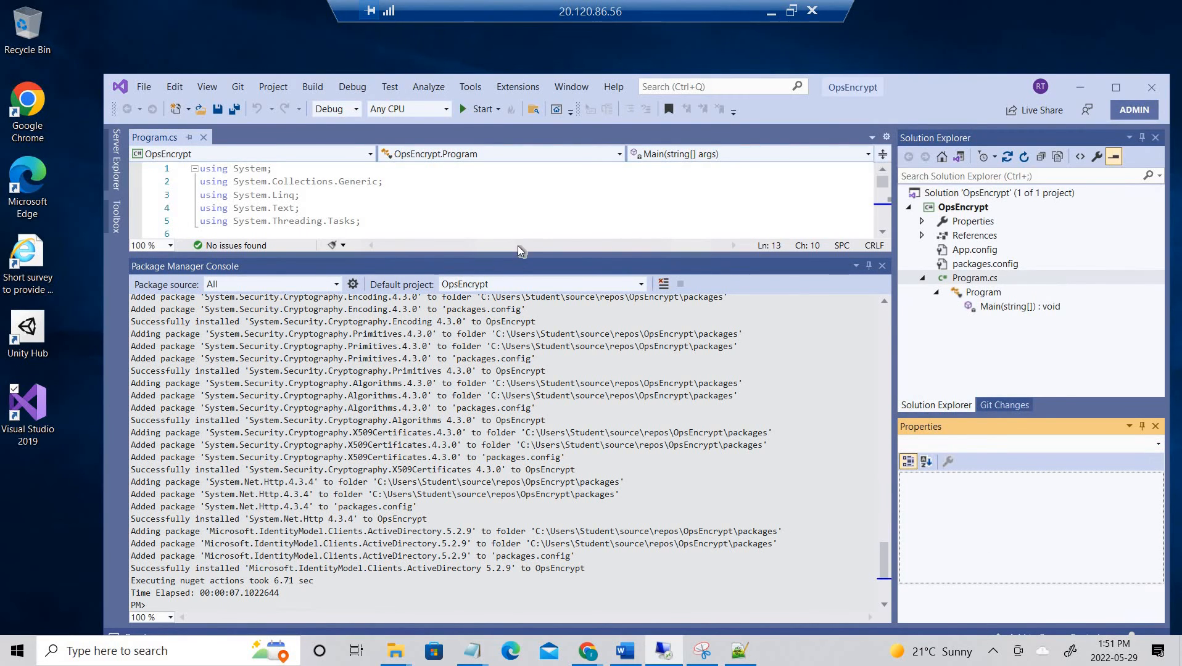
pyautogui.moveTo(520, 254); pyautogui.dragTo(520, 514)
# - Replace OpsEncrypt's Program.cs template with the copied AlwaysEncryptedConsoleAKVApp lab code and scroll to the top
pyautogui.click(411, 284)
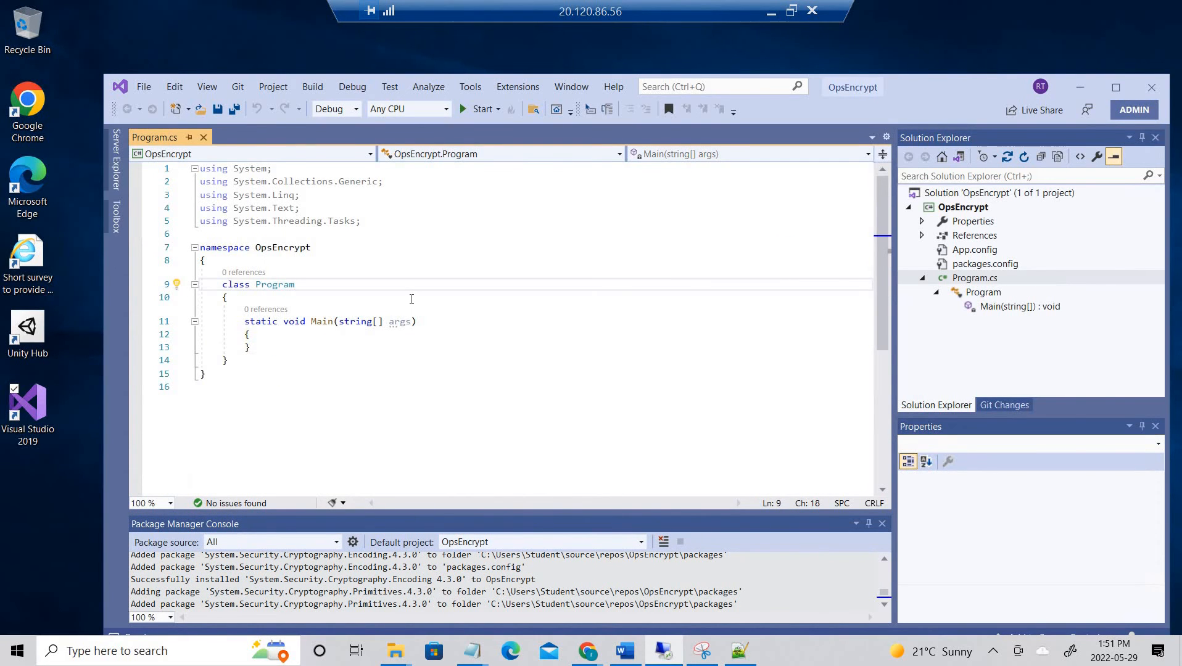
pyautogui.hotkey('ctrl', 'a')
pyautogui.hotkey('ctrl', 'v')
pyautogui.scroll(10, 468, 400)
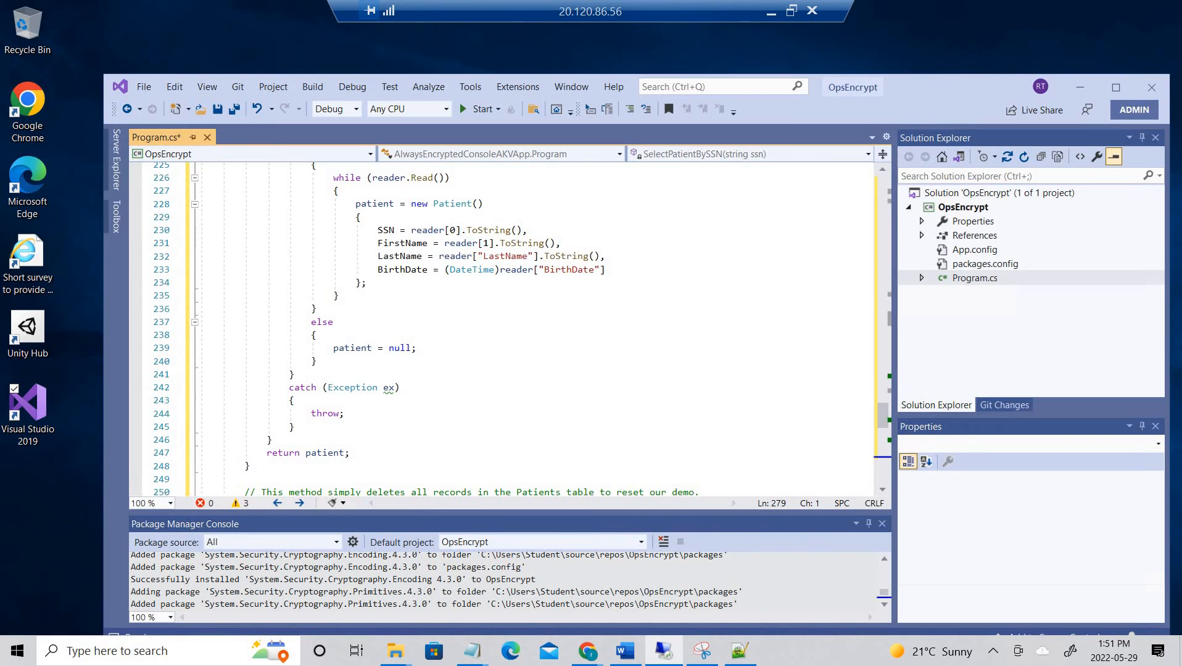
pyautogui.scroll(9, 338, 368)
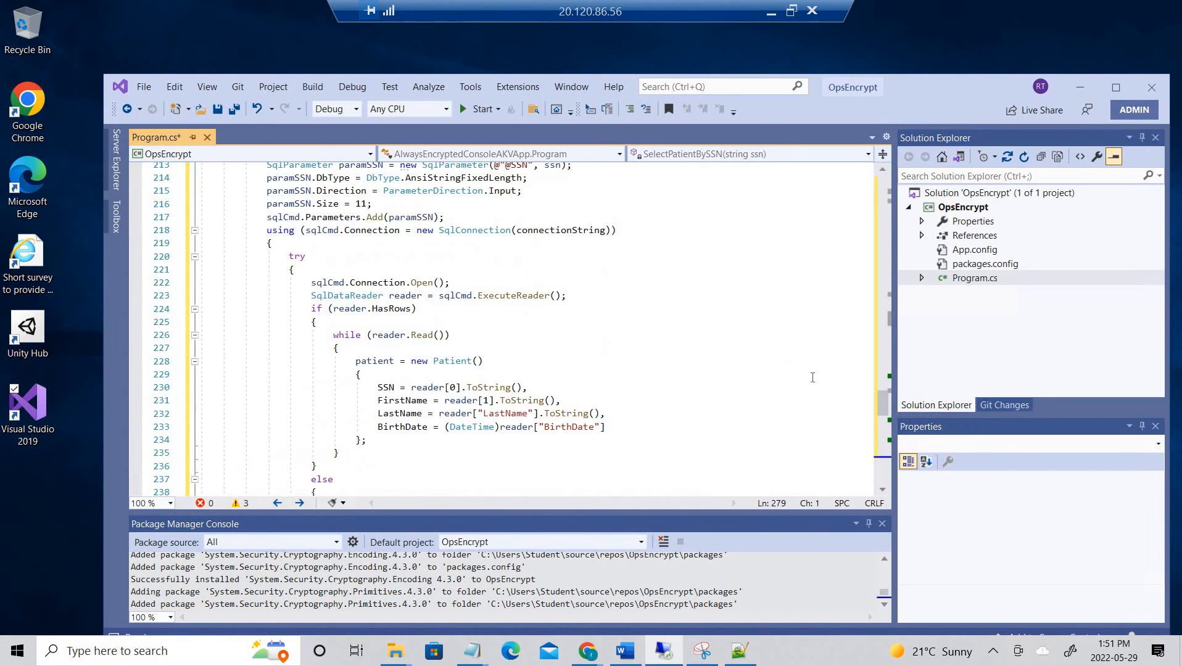
pyautogui.moveTo(880, 333); pyautogui.dragTo(872, 209)
pyautogui.scroll(11, 625, 195)
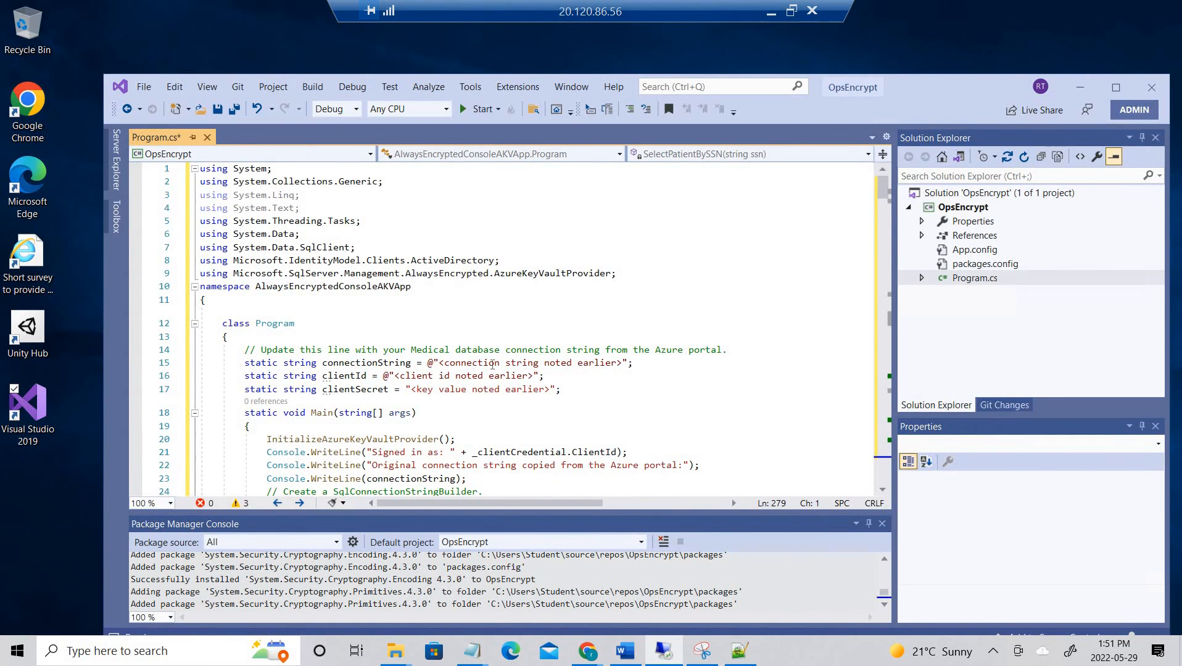
# - Locate the connectionString and clientId placeholder lines, checking them against the notes
pyautogui.click(628, 363)
pyautogui.moveTo(628, 362); pyautogui.dragTo(462, 354)
pyautogui.click(540, 375)
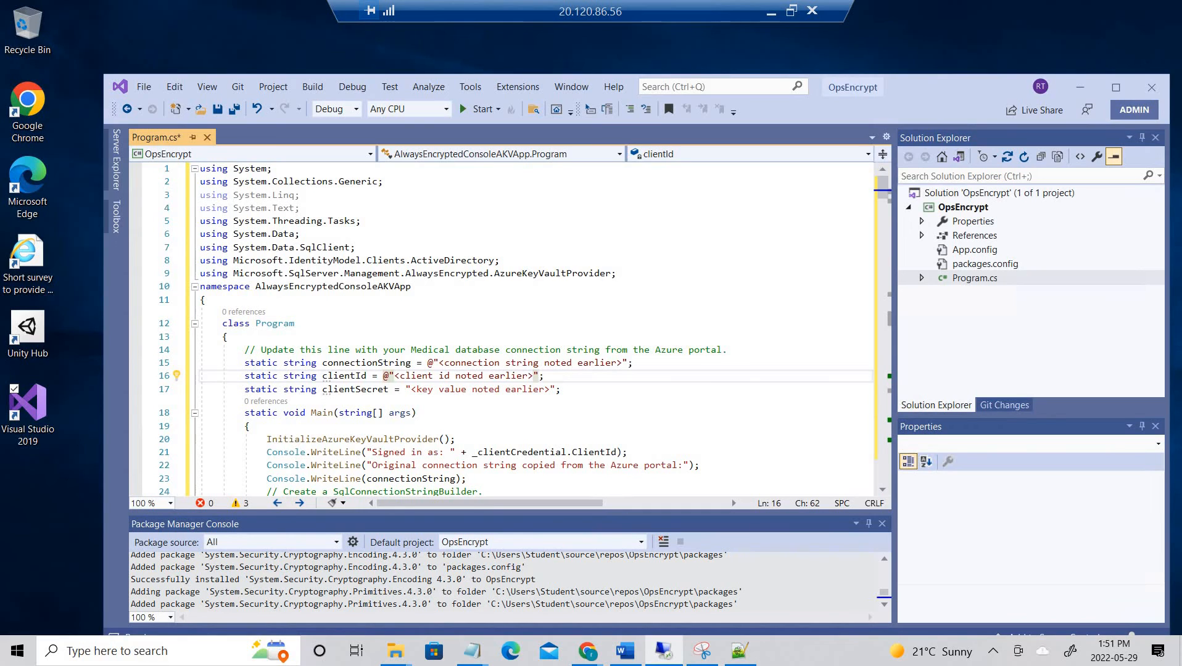
pyautogui.hotkey('alt', 'Tab')
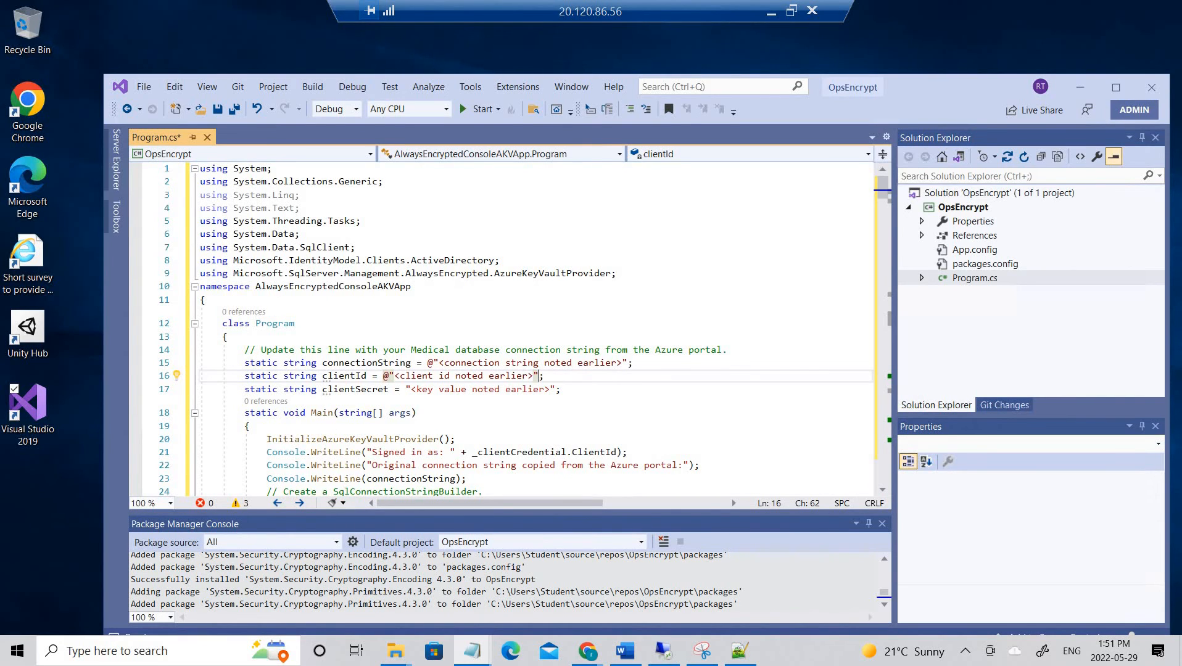
pyautogui.click(530, 375)
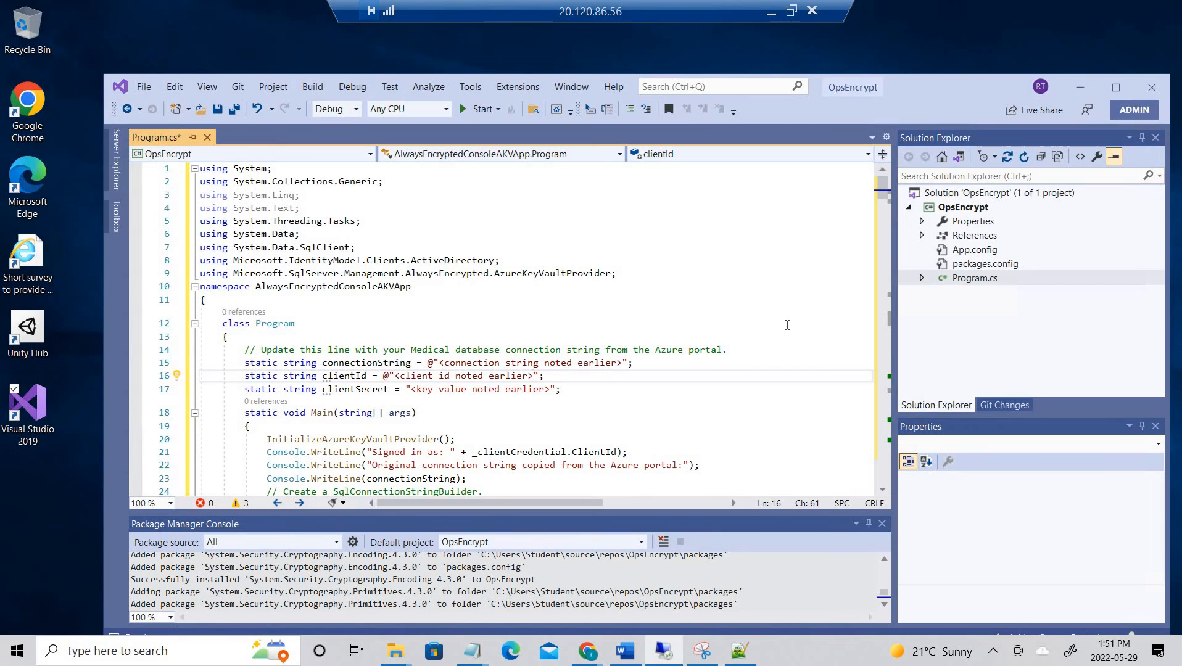
# - Replace the connectionString placeholder with the Azure SQL connection string and select its password
pyautogui.click(723, 364)
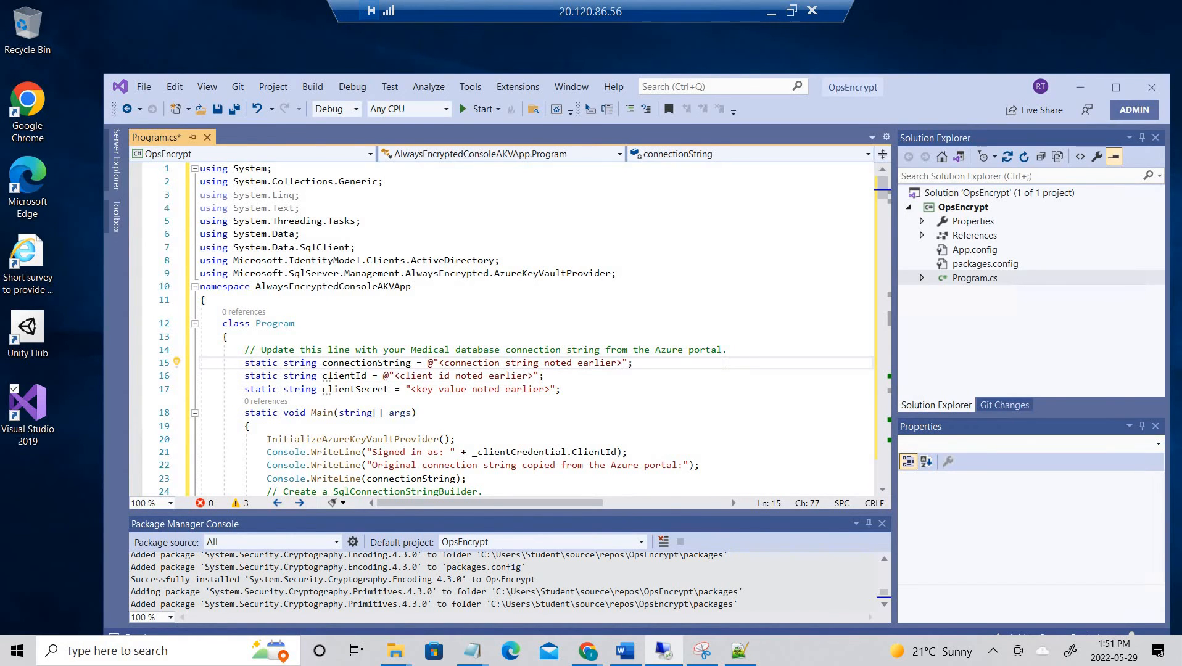
pyautogui.press('BackSpace')
pyautogui.press('BackSpace')
pyautogui.press('BackSpace')
pyautogui.press('BackSpace')
pyautogui.press('BackSpace')
pyautogui.press('BackSpace')
pyautogui.press('BackSpace')
pyautogui.press('BackSpace')
pyautogui.press('BackSpace')
pyautogui.press('BackSpace')
pyautogui.press('BackSpace')
pyautogui.press('BackSpace')
pyautogui.press('BackSpace')
pyautogui.press('BackSpace')
pyautogui.press('BackSpace')
pyautogui.press('BackSpace')
pyautogui.press('BackSpace')
pyautogui.press('BackSpace')
pyautogui.press('BackSpace')
pyautogui.press('BackSpace')
pyautogui.press('BackSpace')
pyautogui.press('BackSpace')
pyautogui.press('BackSpace')
pyautogui.press('BackSpace')
pyautogui.press('BackSpace')
pyautogui.press('BackSpace')
pyautogui.press('BackSpace')
pyautogui.press('BackSpace')
pyautogui.press('BackSpace')
pyautogui.press('BackSpace')
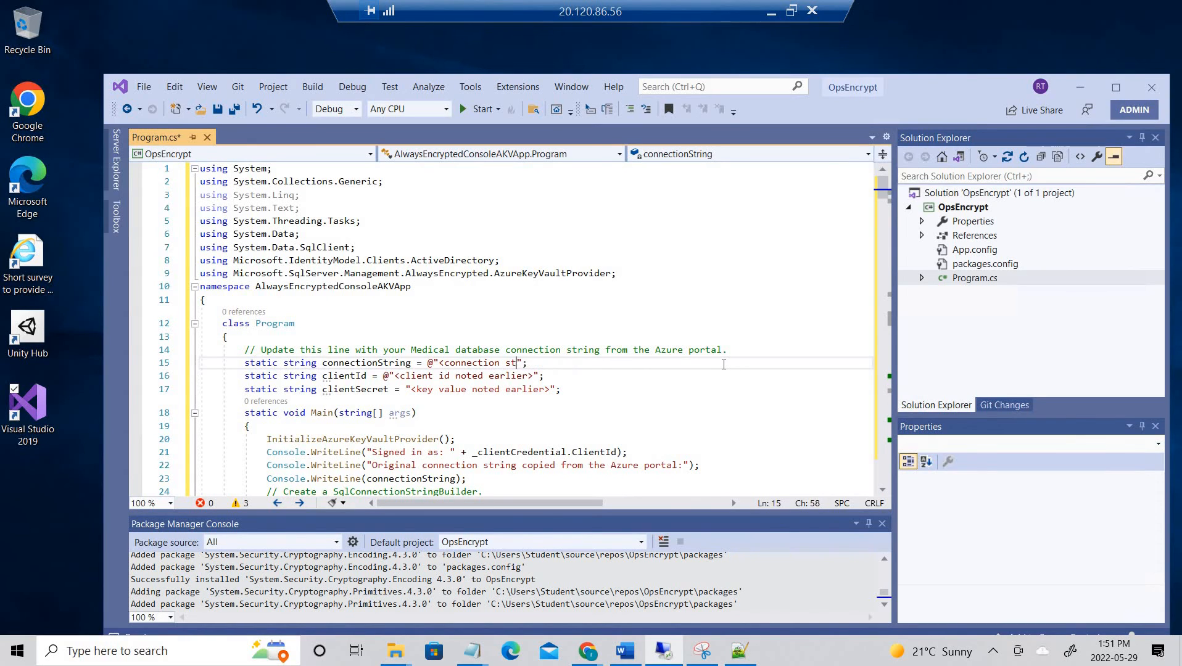
pyautogui.press('BackSpace')
pyautogui.press('BackSpace')
pyautogui.press('BackSpace')
pyautogui.hotkey('ctrl', 'v')
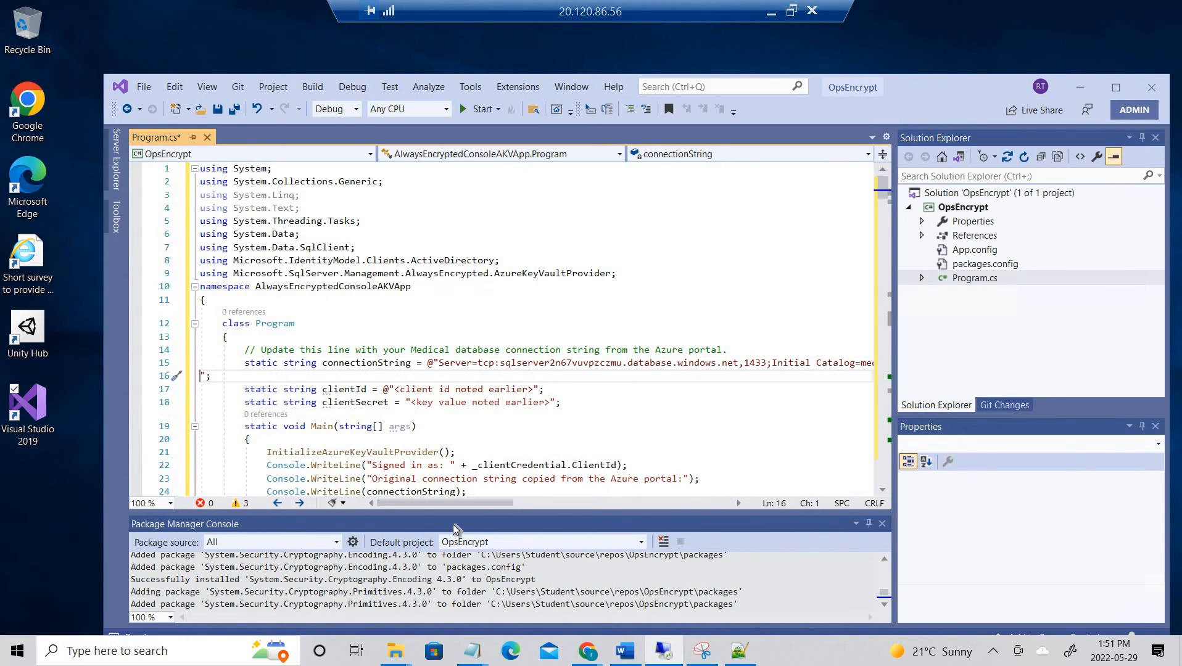
pyautogui.moveTo(478, 503); pyautogui.dragTo(621, 504)
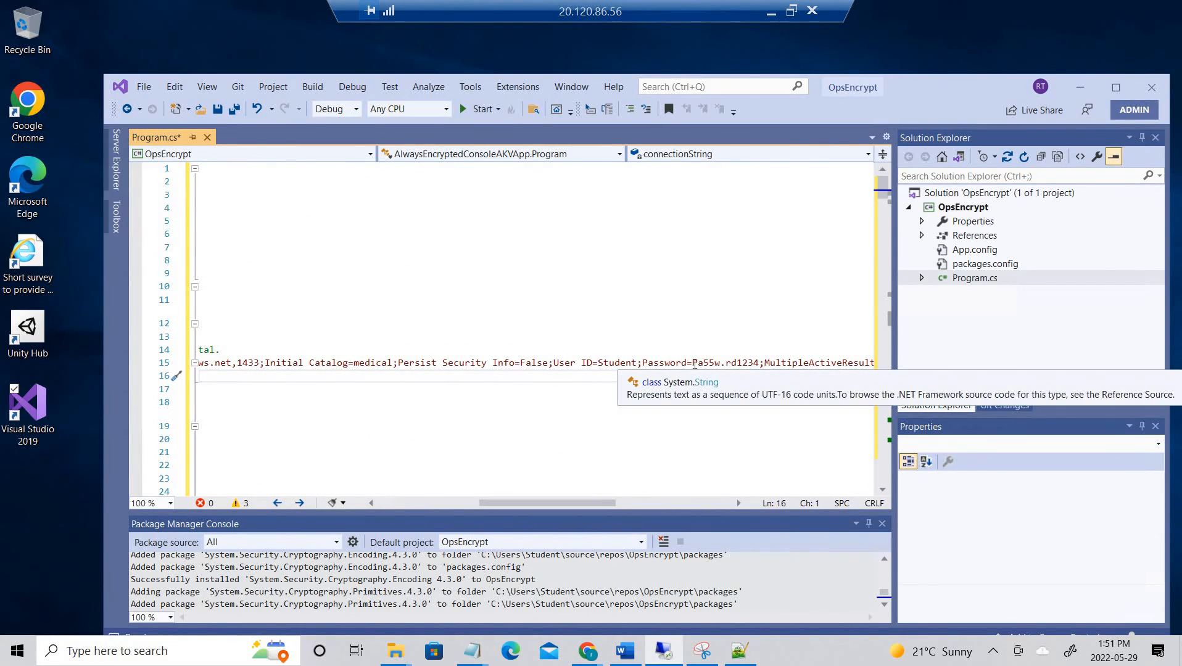
pyautogui.moveTo(692, 363); pyautogui.dragTo(762, 362)
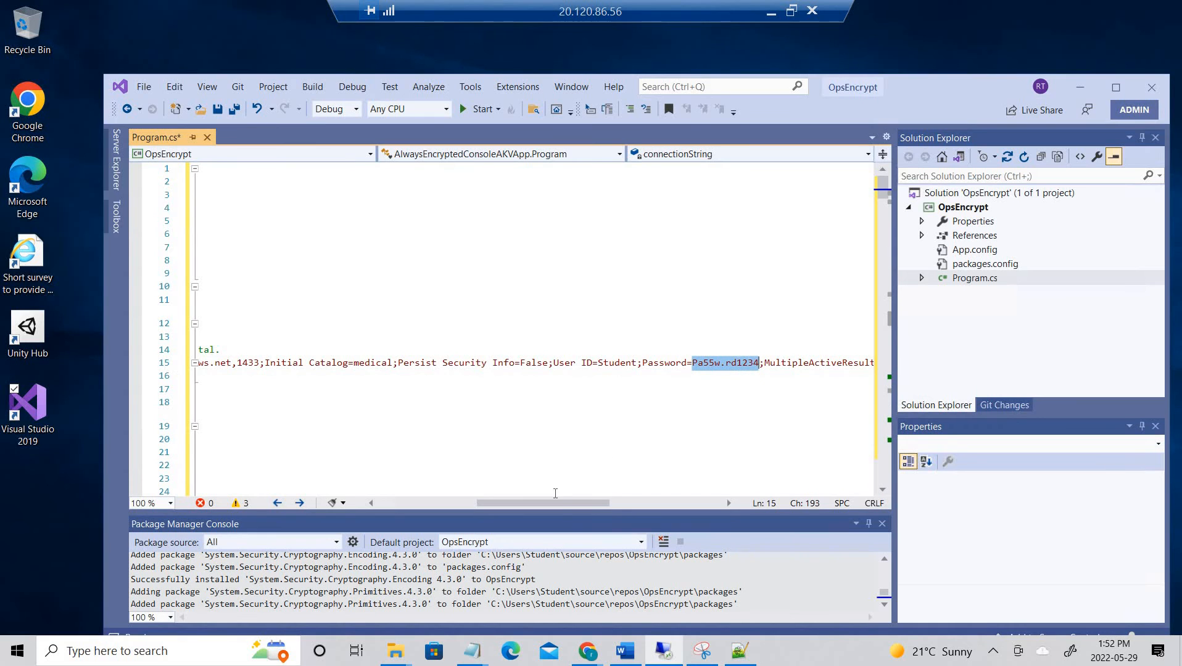
pyautogui.moveTo(555, 502); pyautogui.dragTo(435, 506)
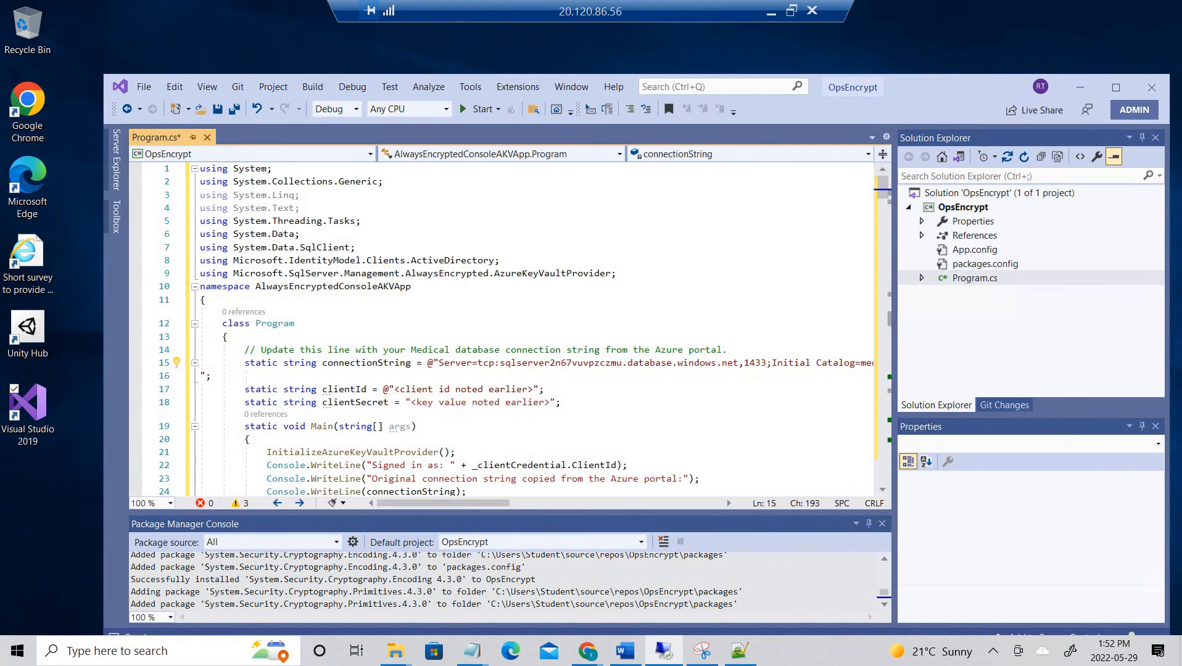
# - Save Program.cs after checking the client secret line against the browser
pyautogui.hotkey('alt', 'Tab')
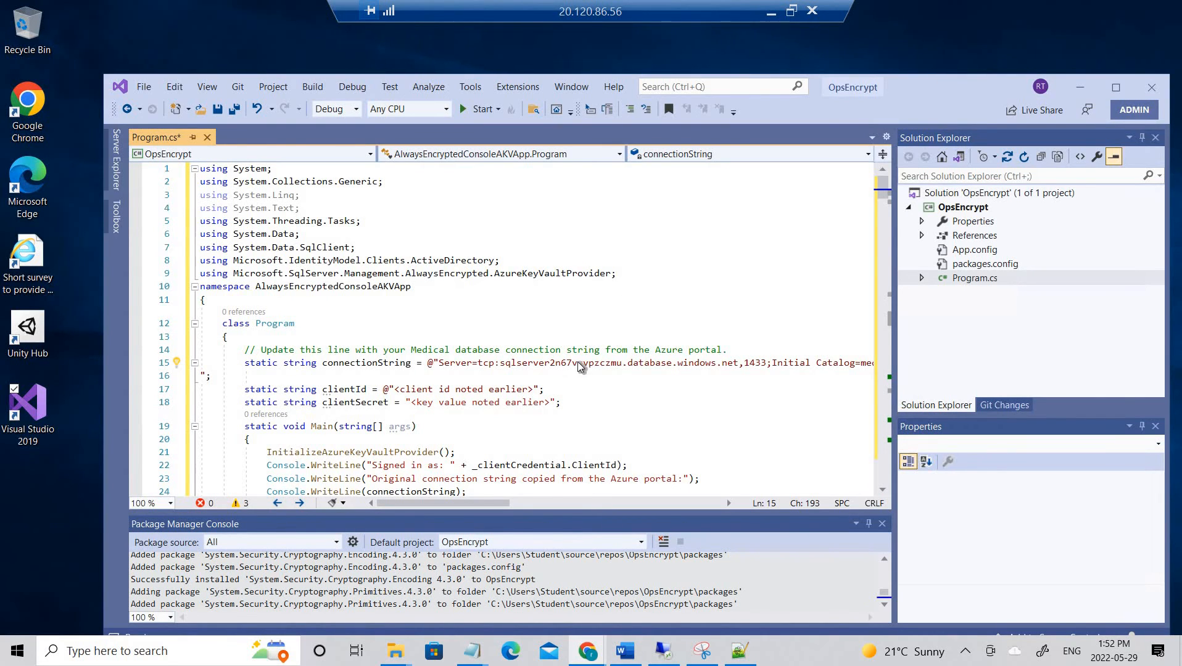
pyautogui.click(450, 404)
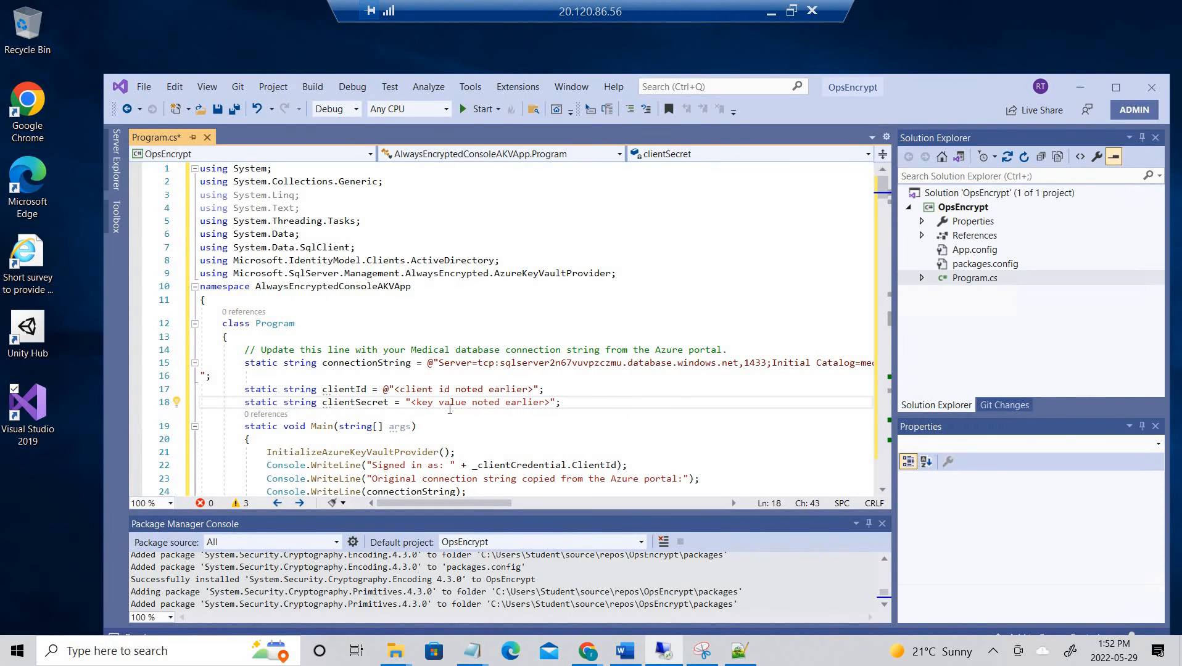
pyautogui.click(526, 421)
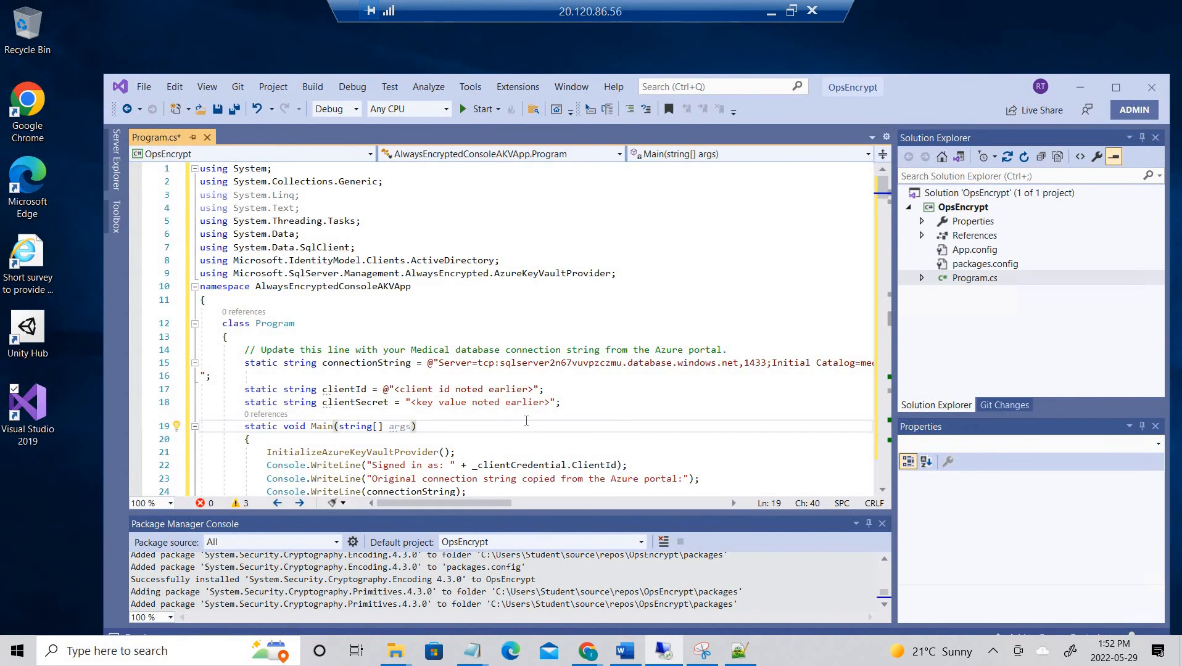
pyautogui.hotkey('ctrl', 's')
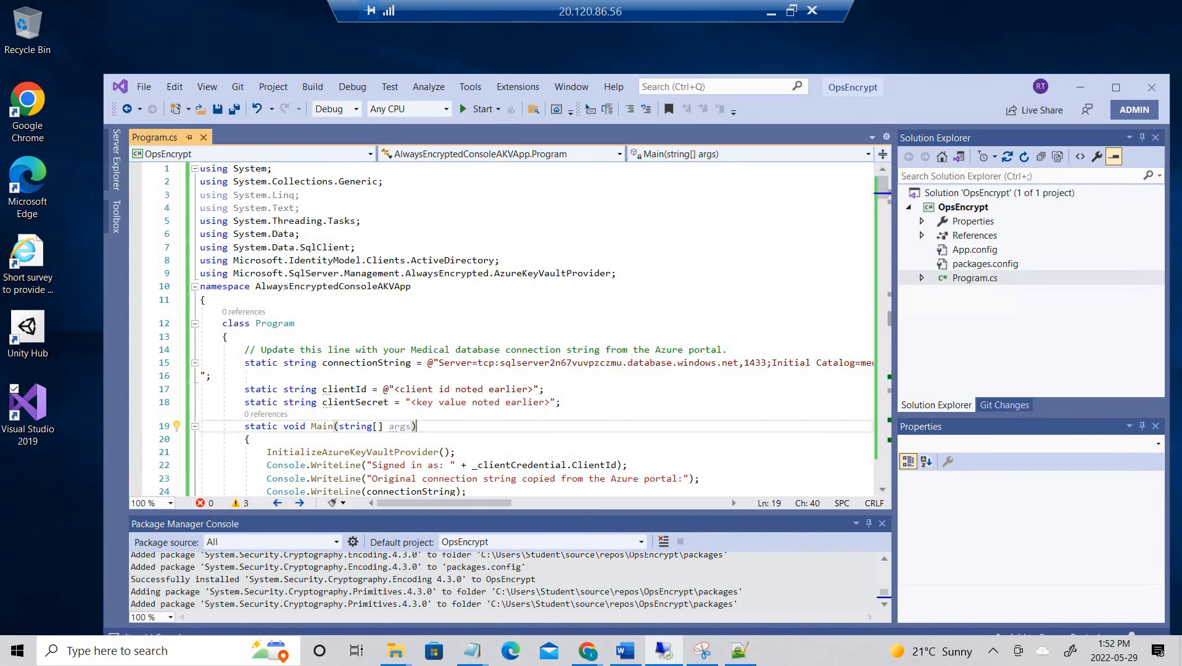
pyautogui.hotkey('alt', 'Tab')
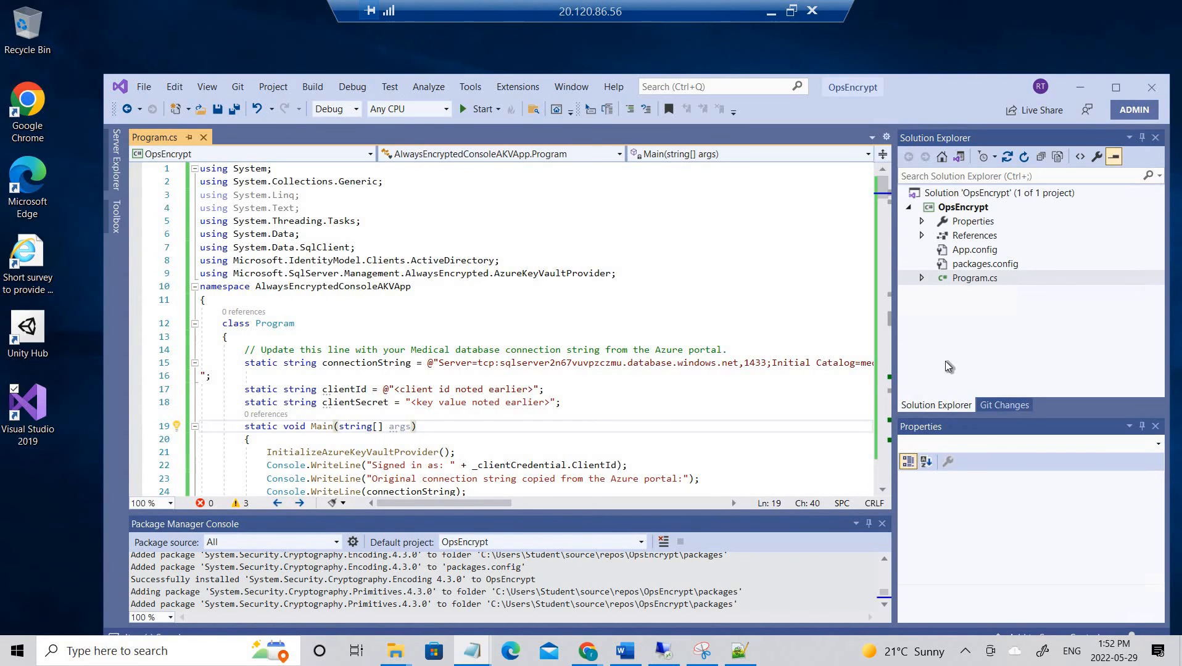
# - Paste the real client ID over the clientId placeholder
pyautogui.click(419, 380)
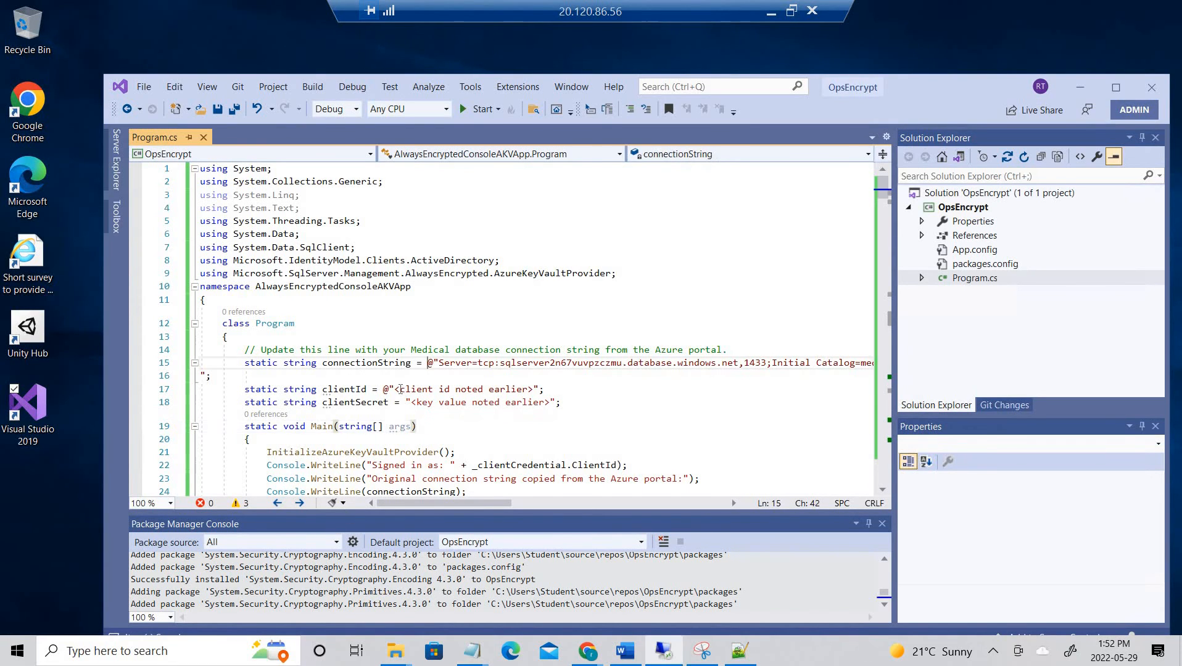
pyautogui.moveTo(395, 389); pyautogui.dragTo(533, 387)
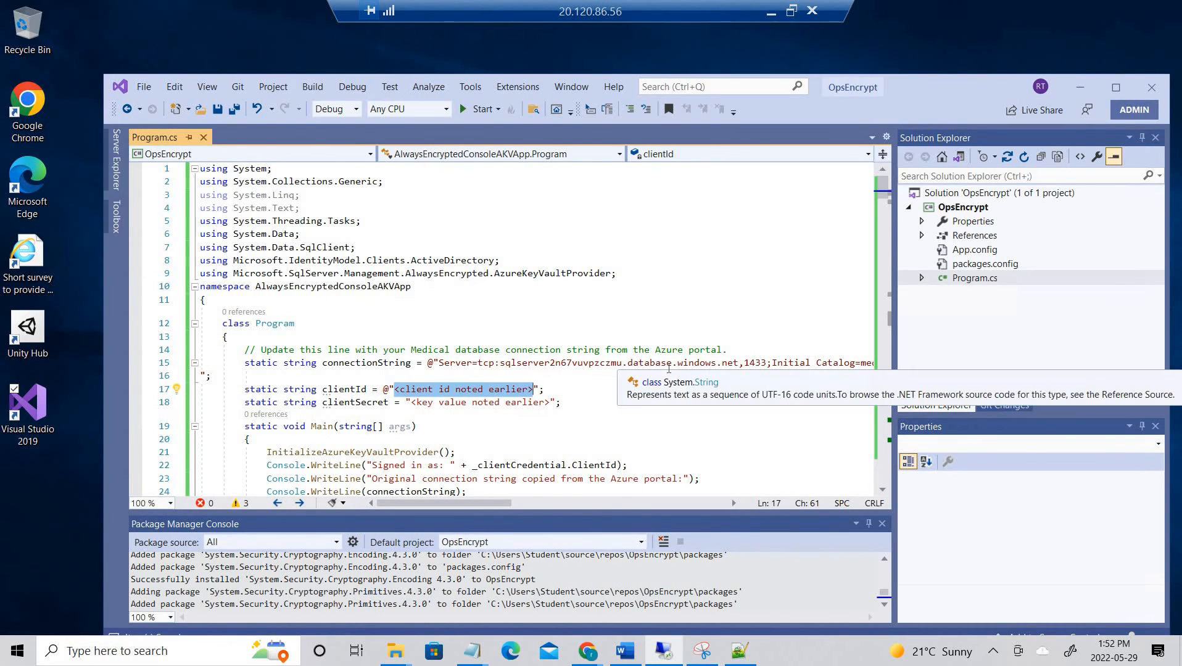
pyautogui.write('391c8405-f8f5-4742-a24d-0c2847cbc325')
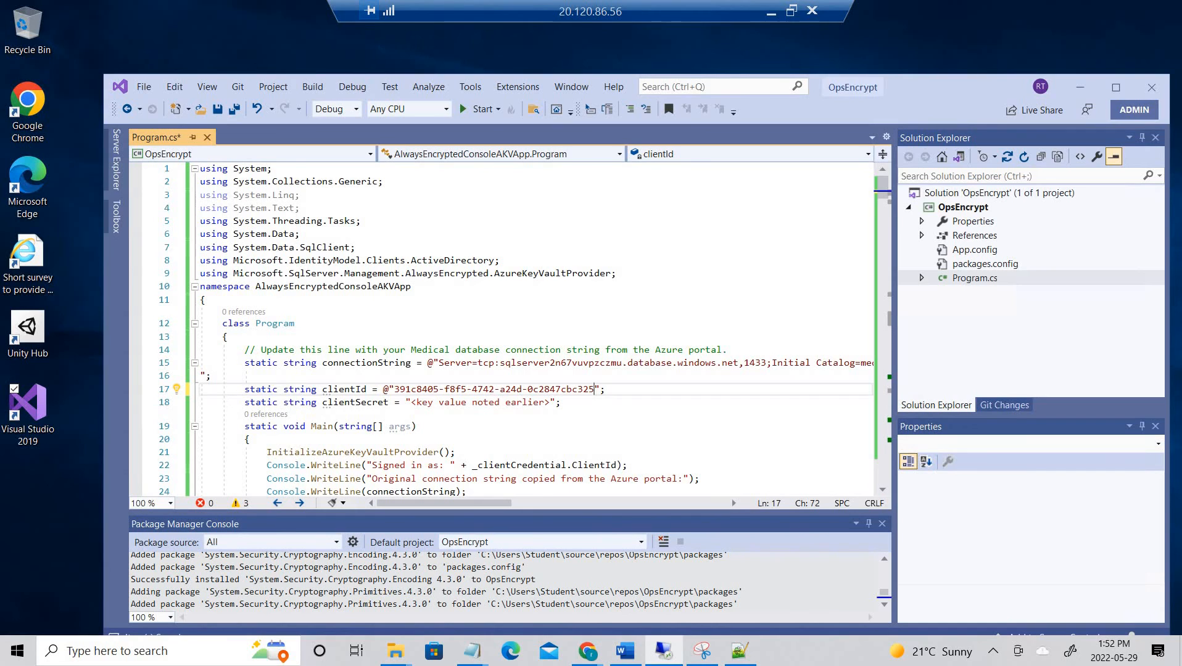
pyautogui.hotkey('alt', 'Tab')
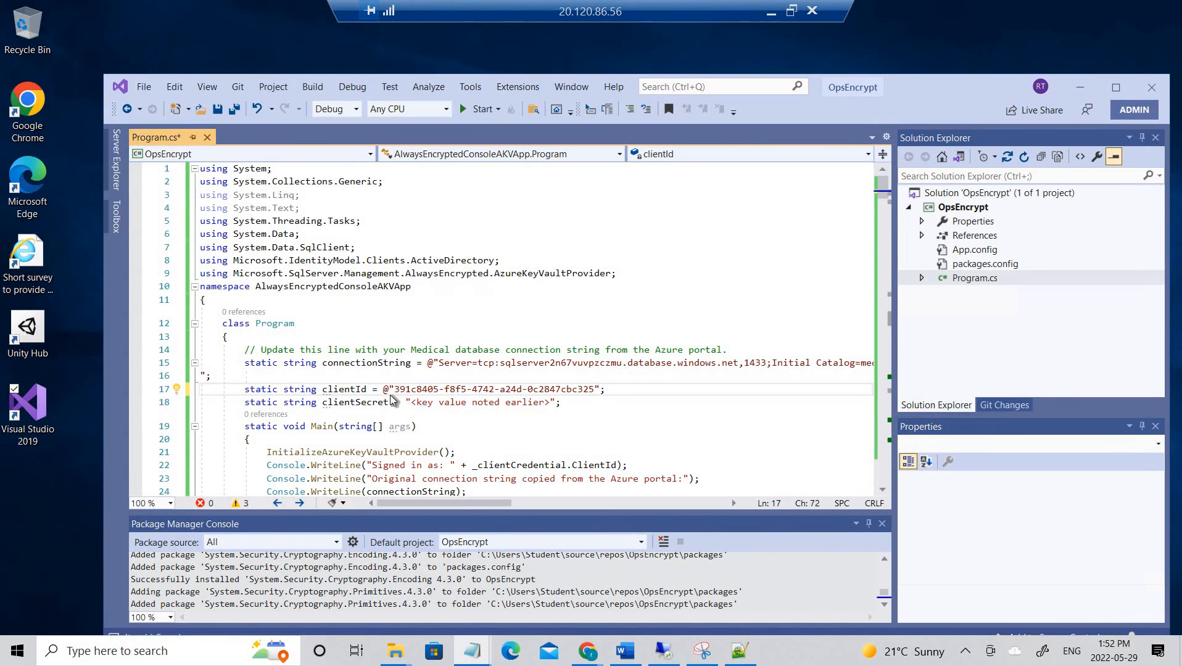
# - Paste the real client secret over the clientSecret placeholder and save Program.cs
pyautogui.click(411, 402)
pyautogui.moveTo(412, 402); pyautogui.dragTo(550, 402)
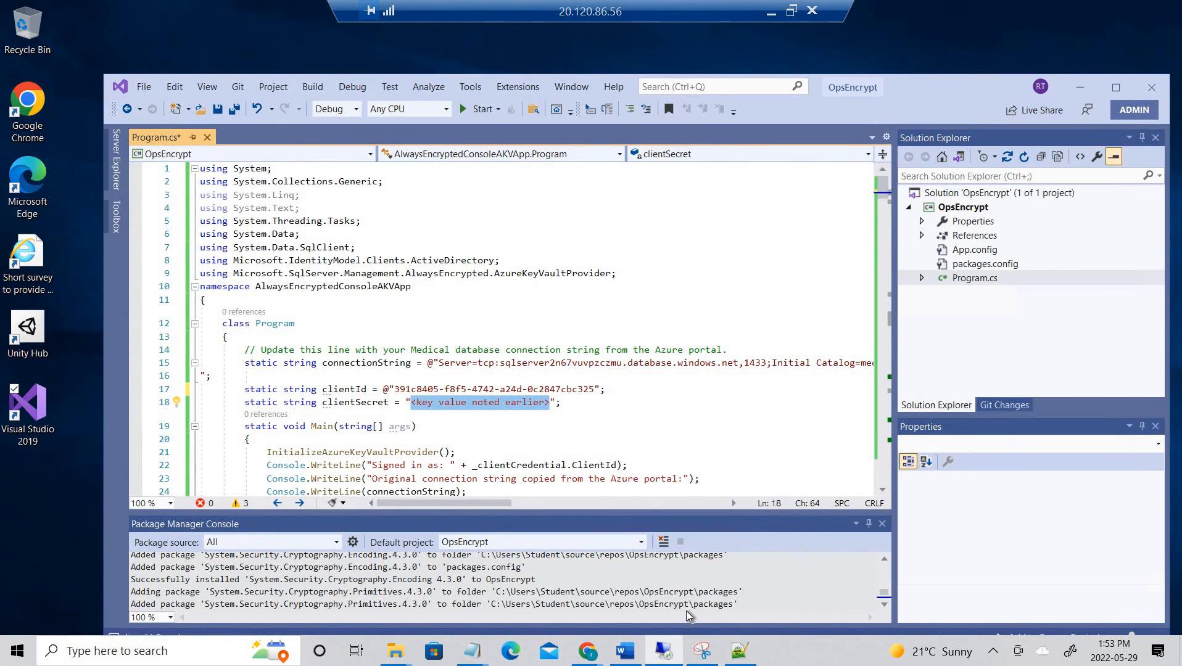
pyautogui.hotkey('ctrl', 'v')
pyautogui.click(716, 381)
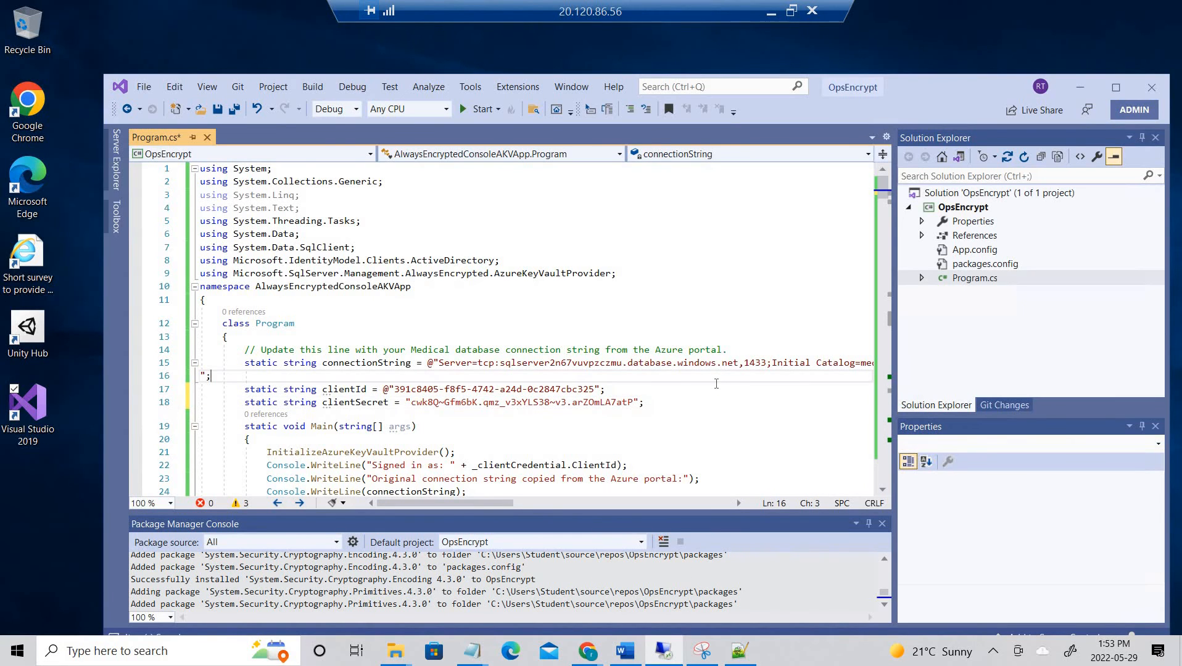
pyautogui.hotkey('ctrl', 's')
pyautogui.hotkey('alt', 'Tab')
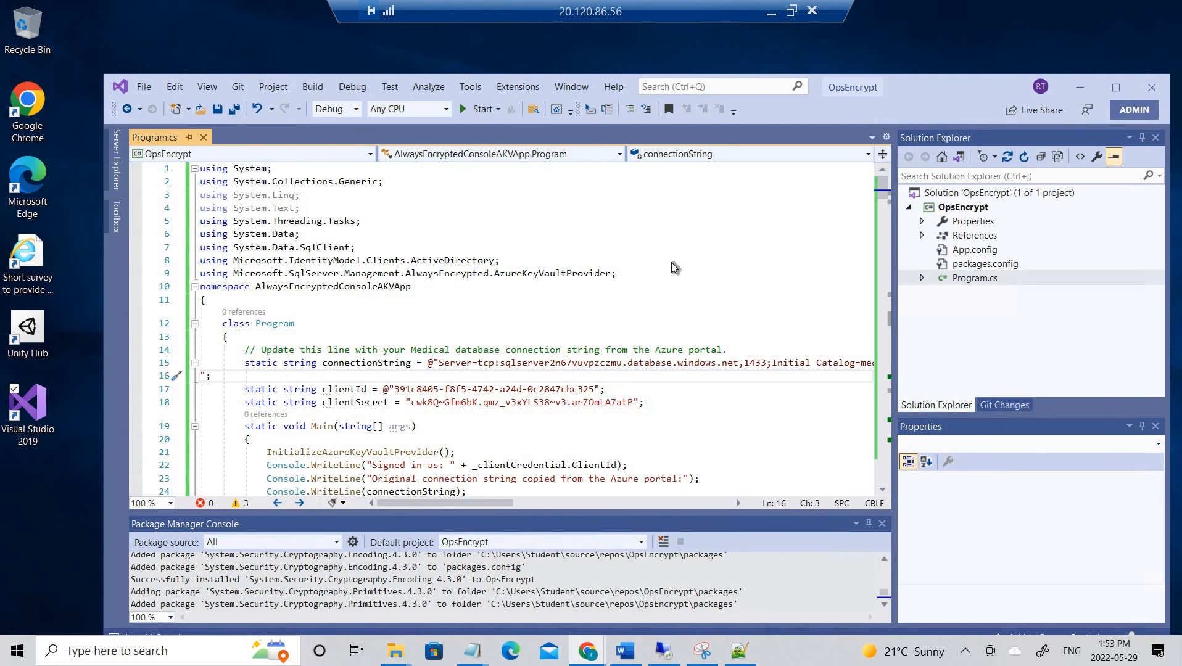
# - Build and run OpsEncrypt until its console asks for the server password
pyautogui.click(468, 109)
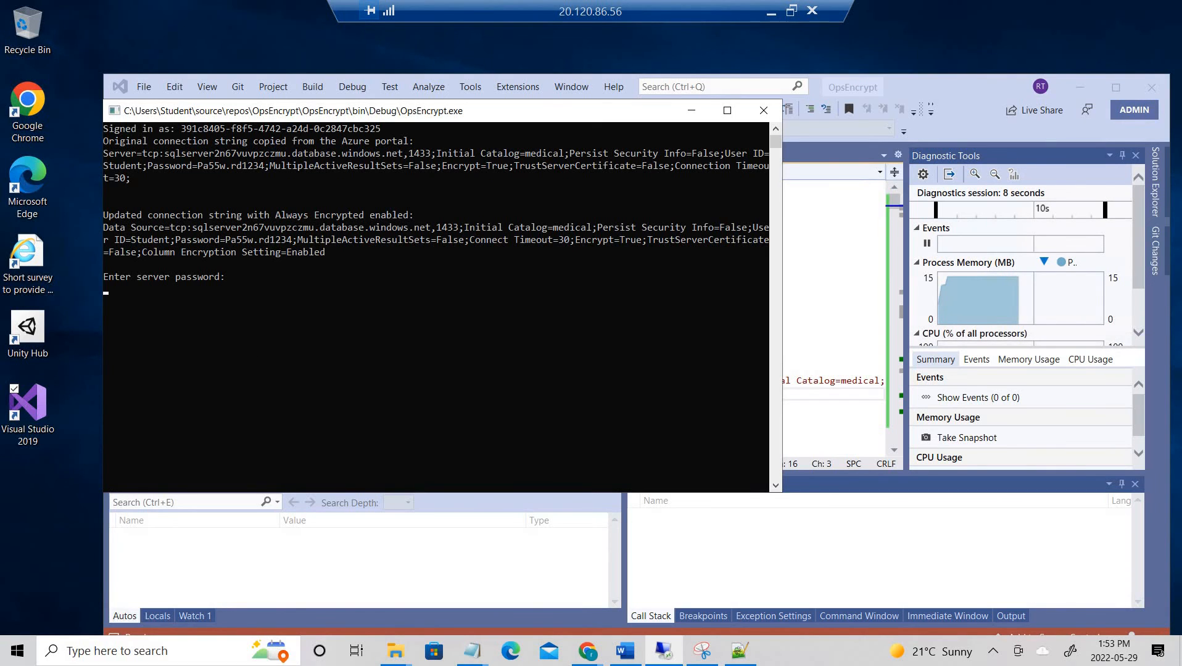
pyautogui.hotkey('alt', 'Tab')
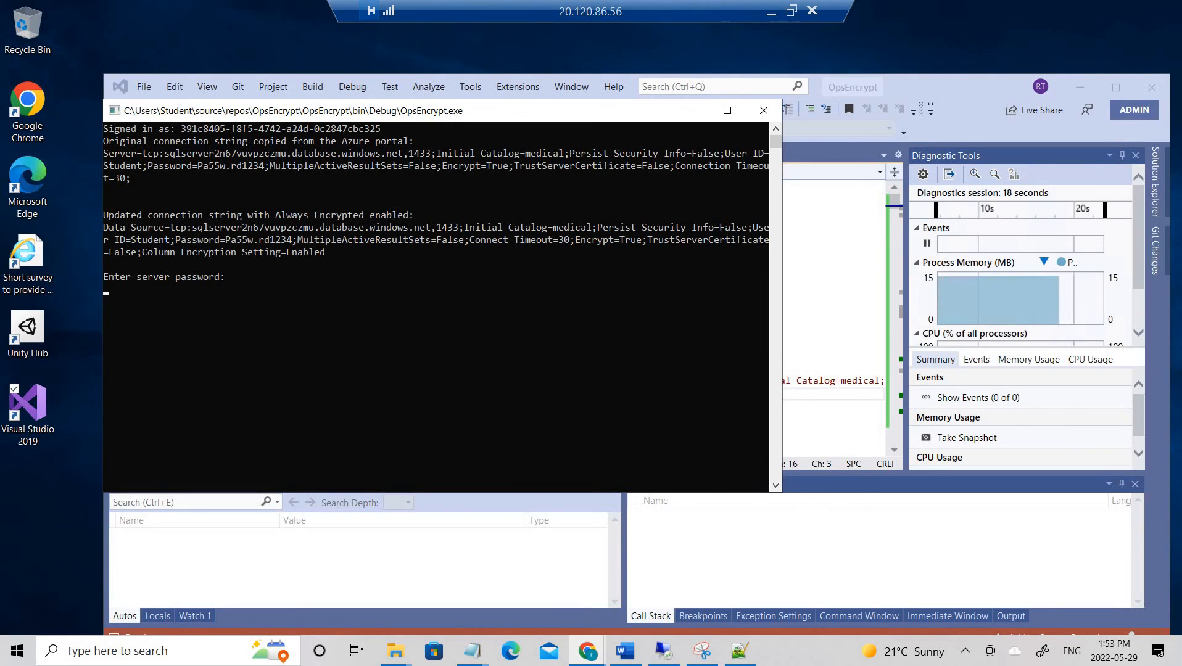
# - Enter the server password in the OpsEncrypt console, which fails with a login error
pyautogui.click(236, 295)
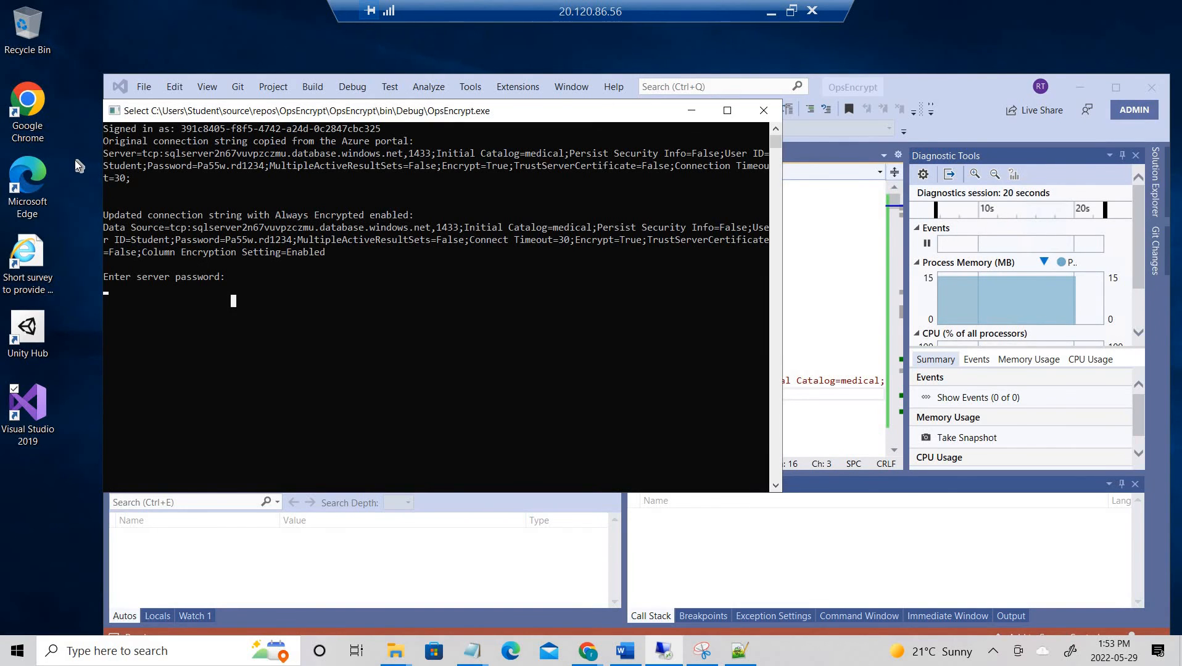
pyautogui.hotkey('ctrl', 'v')
pyautogui.press('BackSpace')
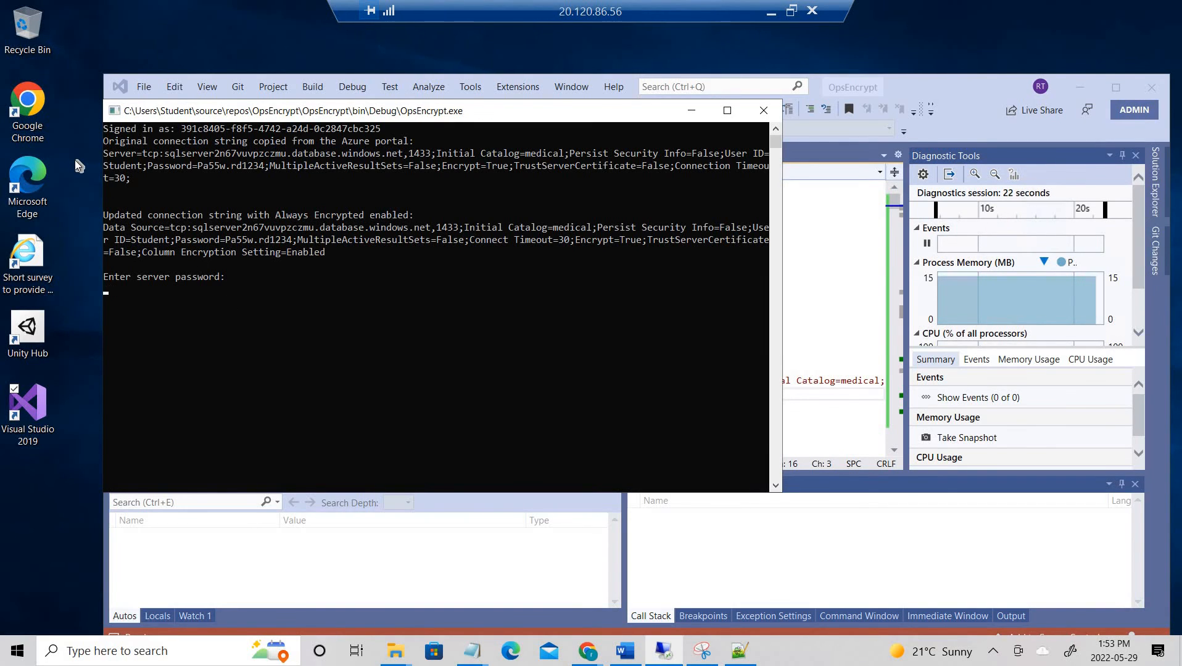
pyautogui.write('Pa55w.rd1234')
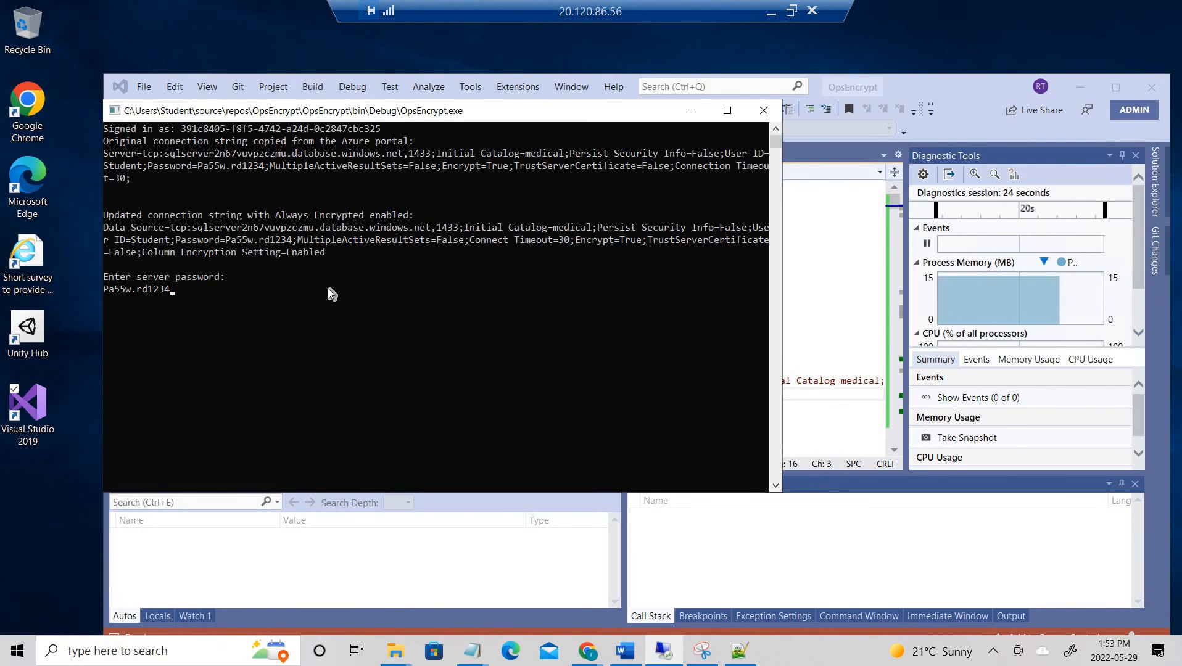
pyautogui.press('Return')
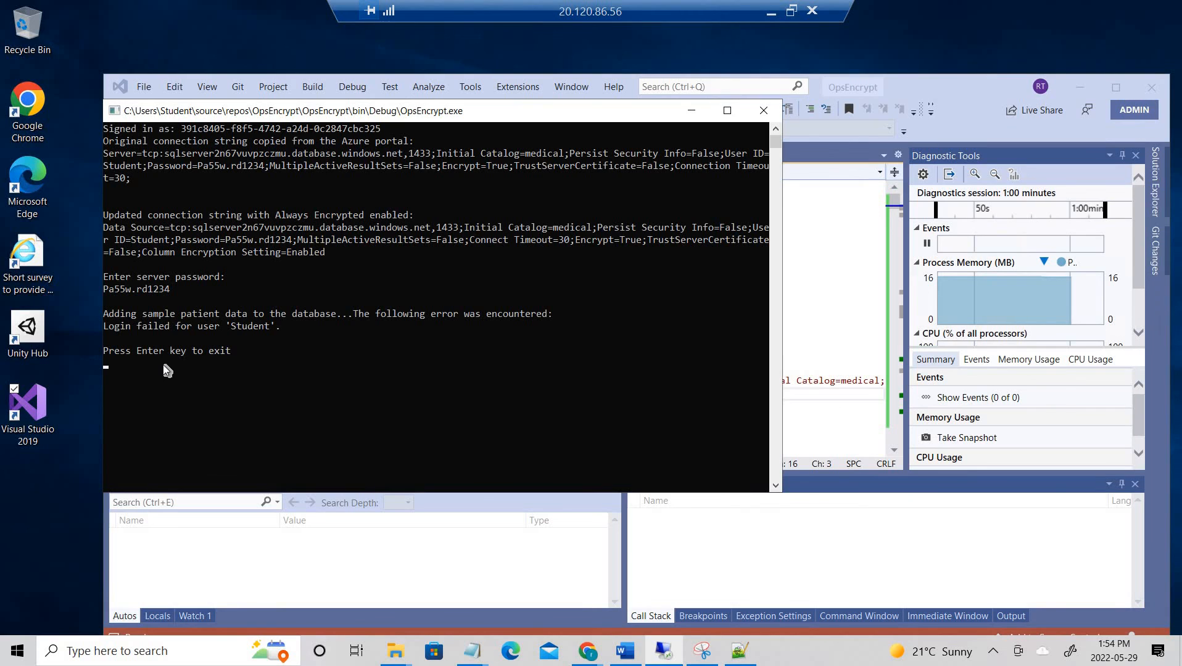
# - Type exit in the console to close the failed OpsEncrypt run
pyautogui.click(178, 298)
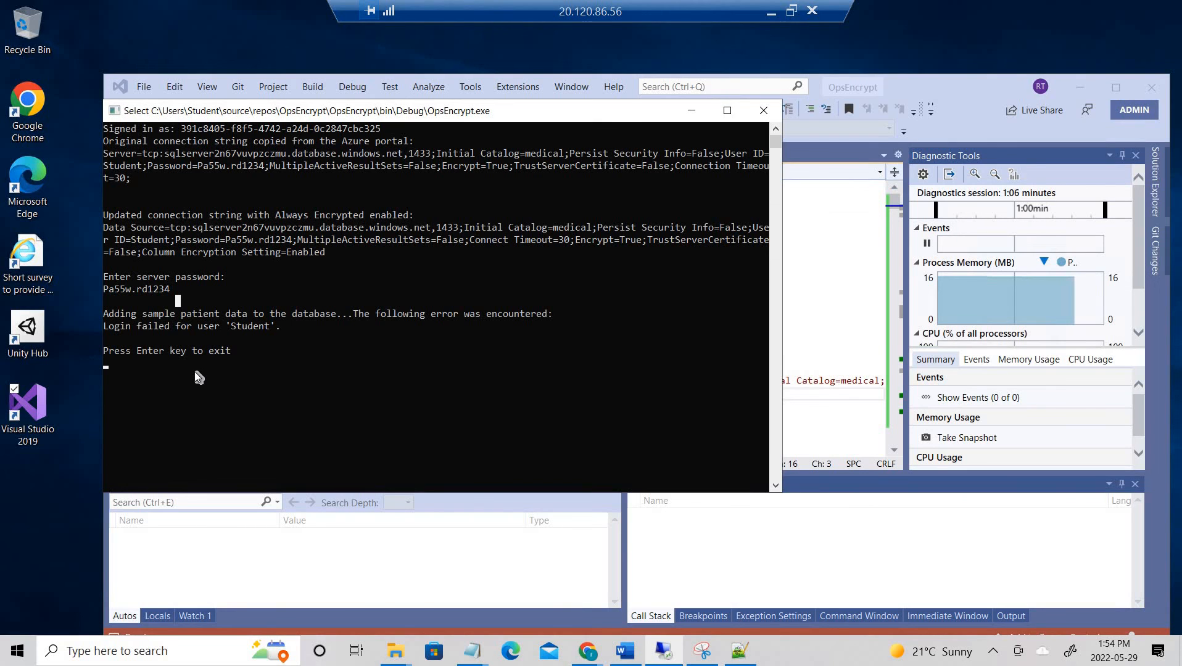
pyautogui.press('Escape')
pyautogui.click(26, 262)
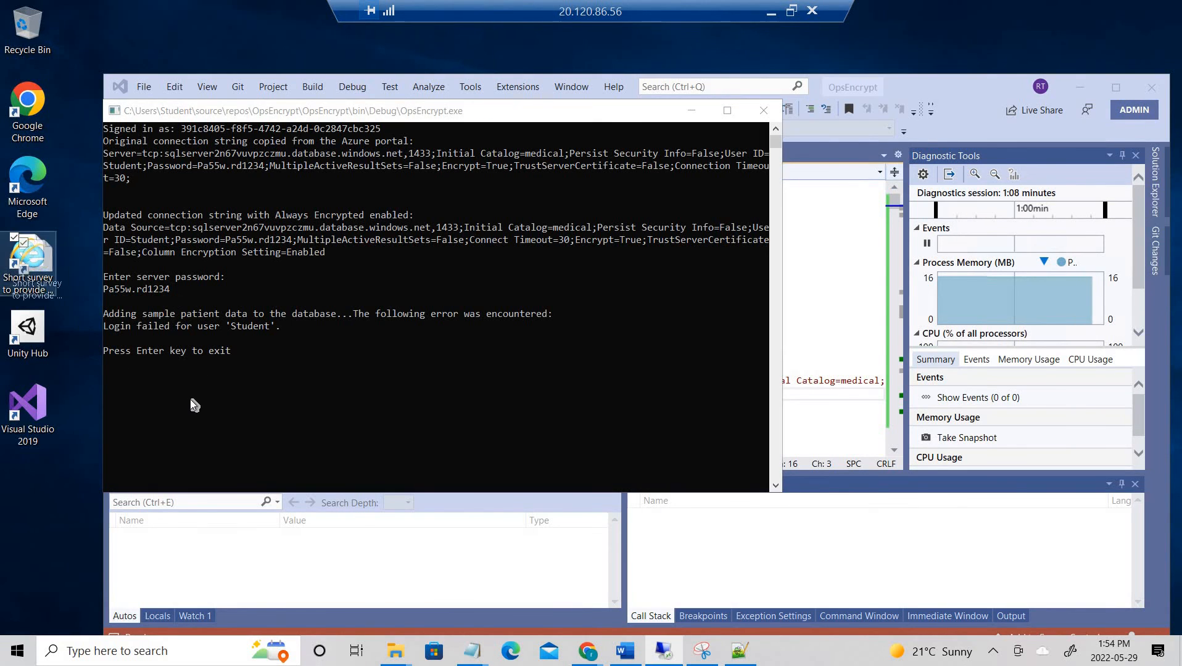
pyautogui.click(195, 373)
pyautogui.click(222, 350)
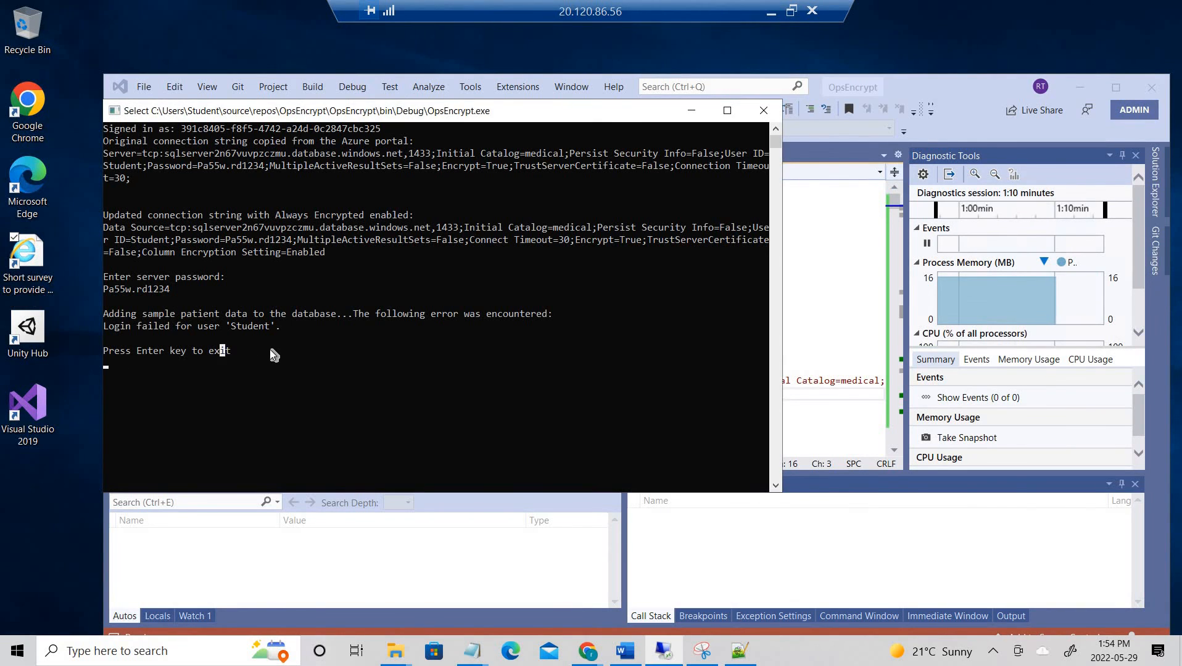
pyautogui.press('Escape')
pyautogui.write('exit')
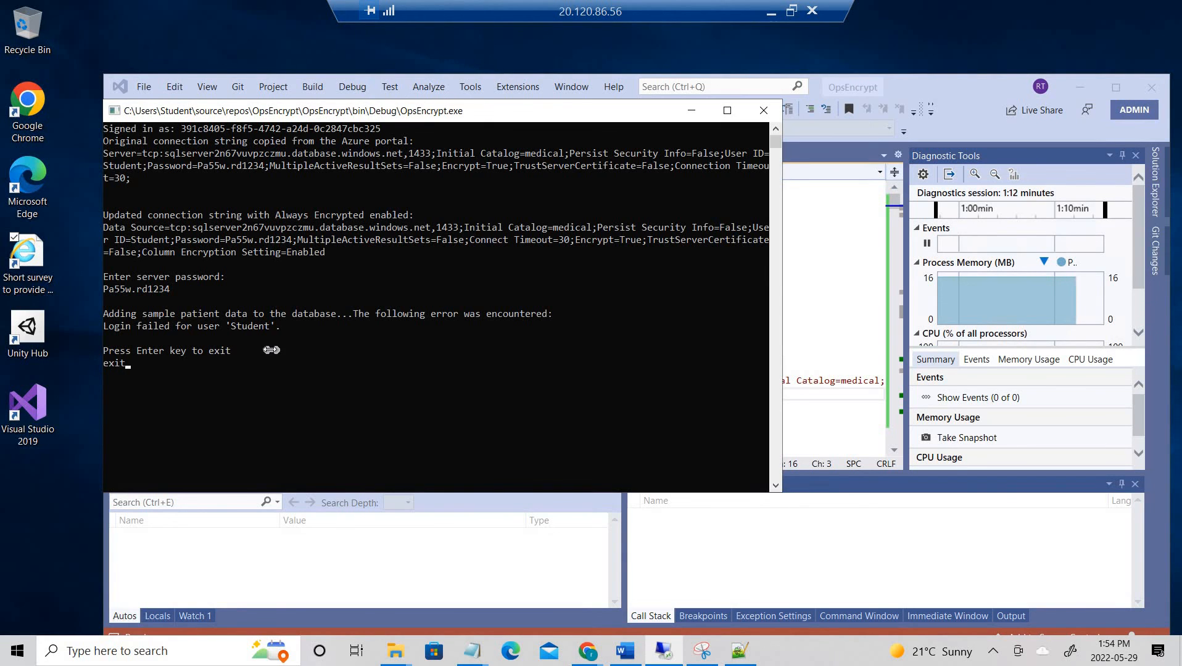
pyautogui.press('Return')
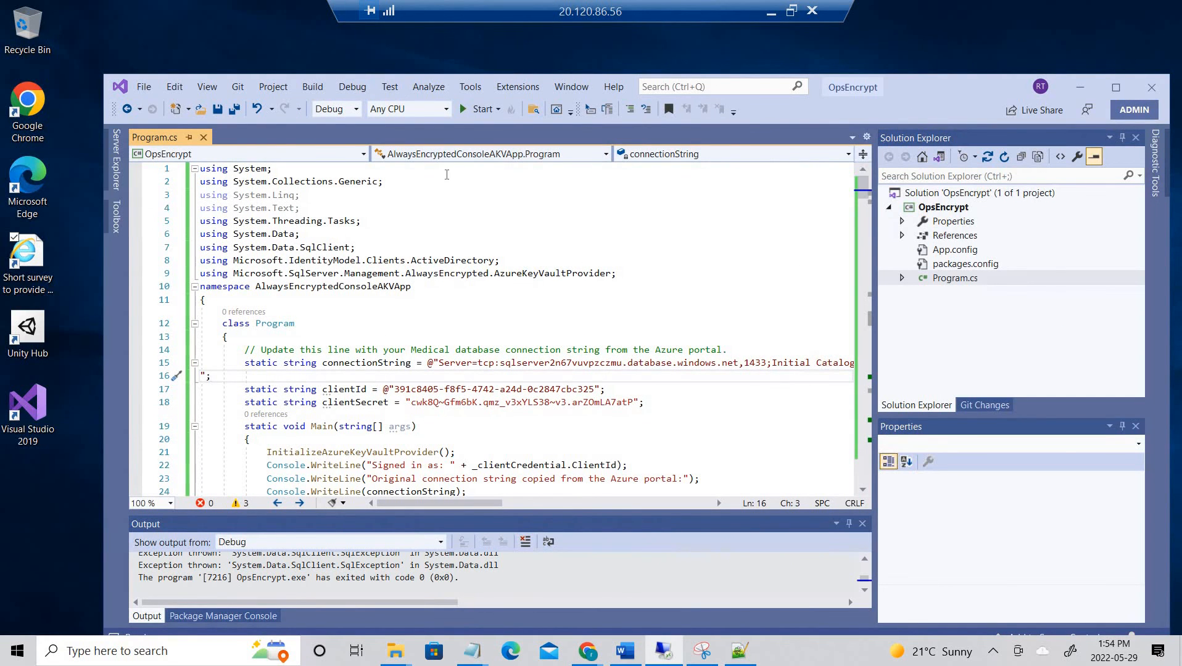
# - Rerun OpsEncrypt and paste the server password so it lists five sample patients
pyautogui.click(467, 108)
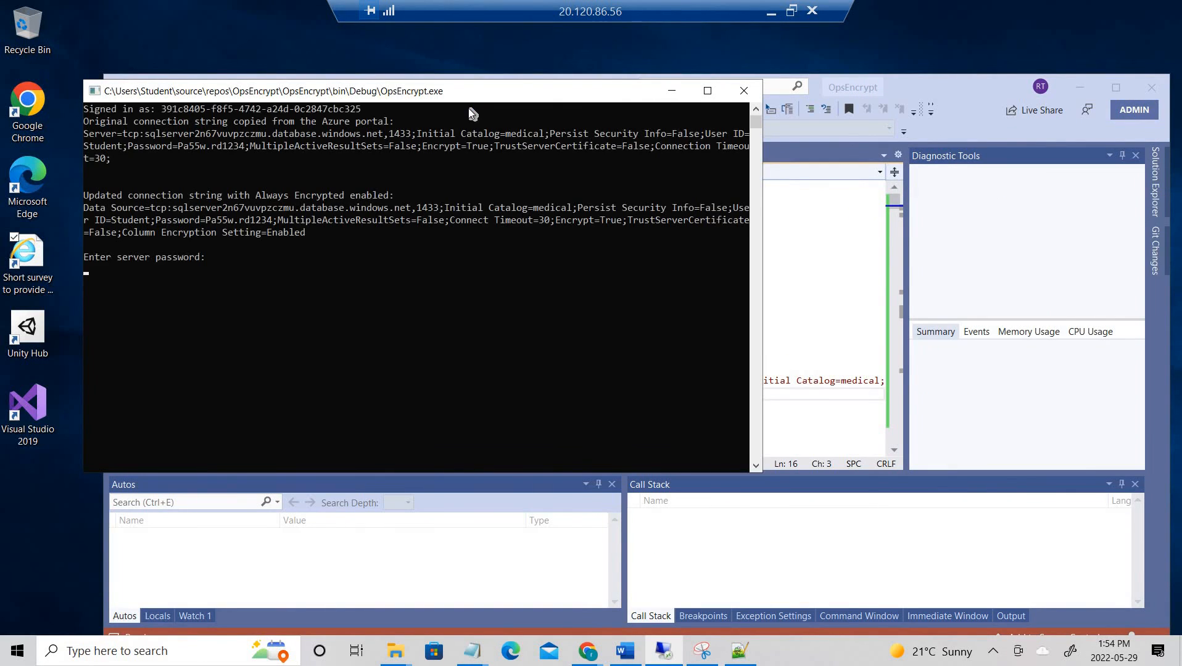
pyautogui.click(187, 290)
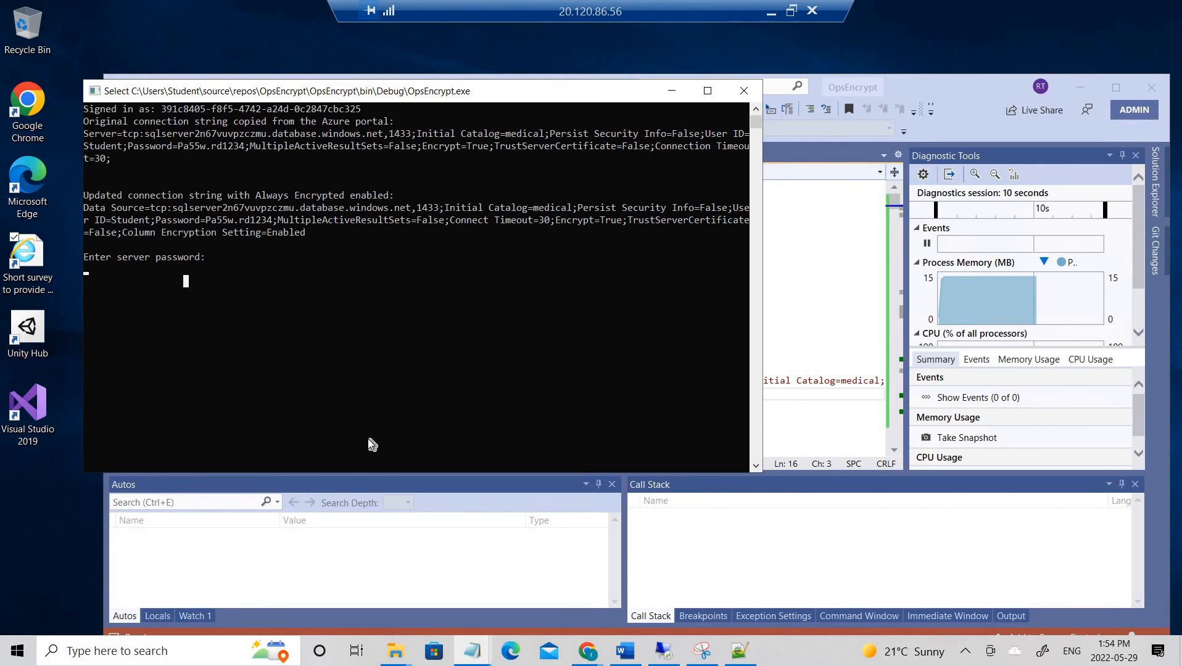
pyautogui.rightClick(264, 295)
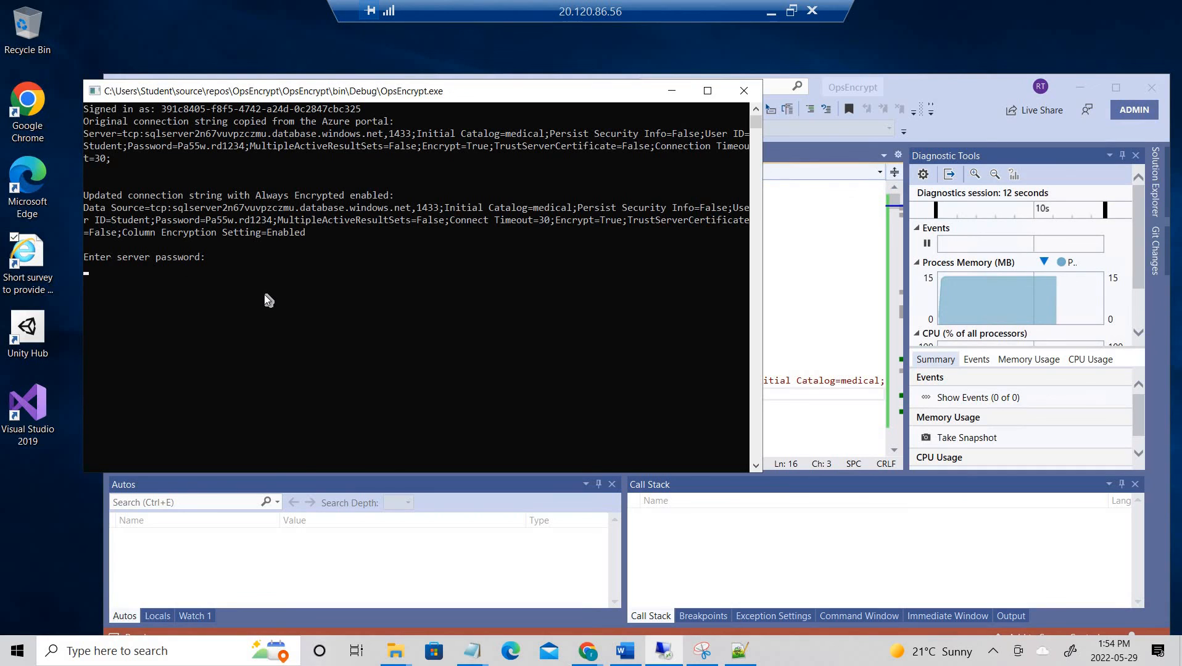
pyautogui.hotkey('ctrl', 'v')
pyautogui.press('BackSpace')
pyautogui.rightClick(264, 295)
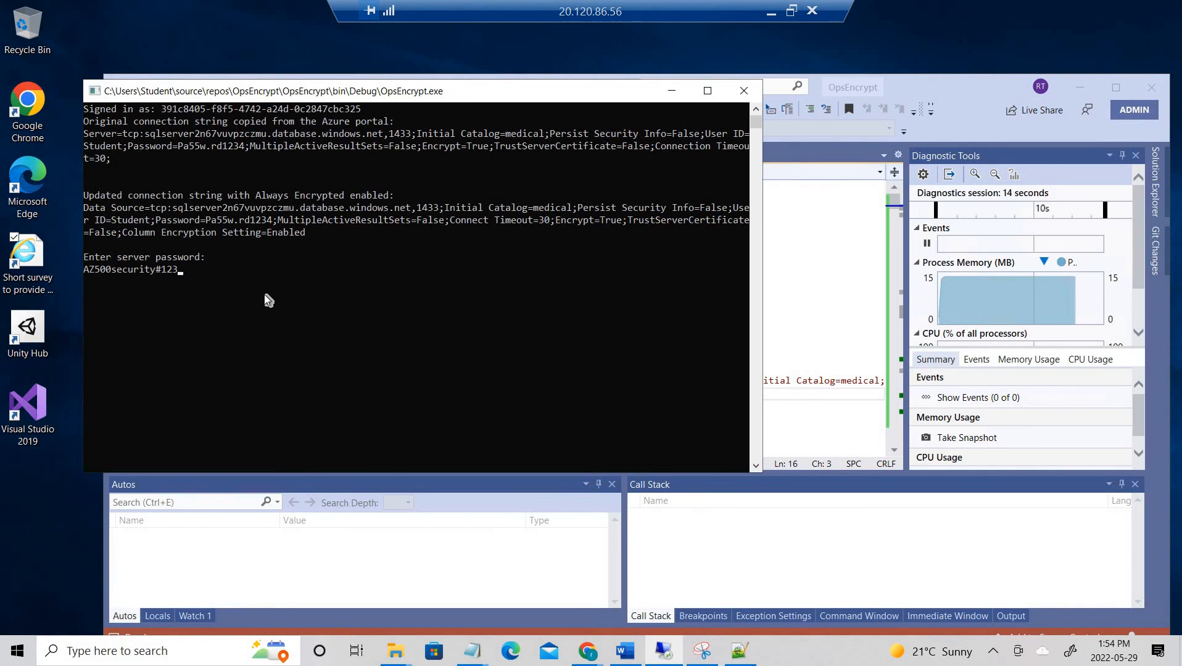
pyautogui.press('Return')
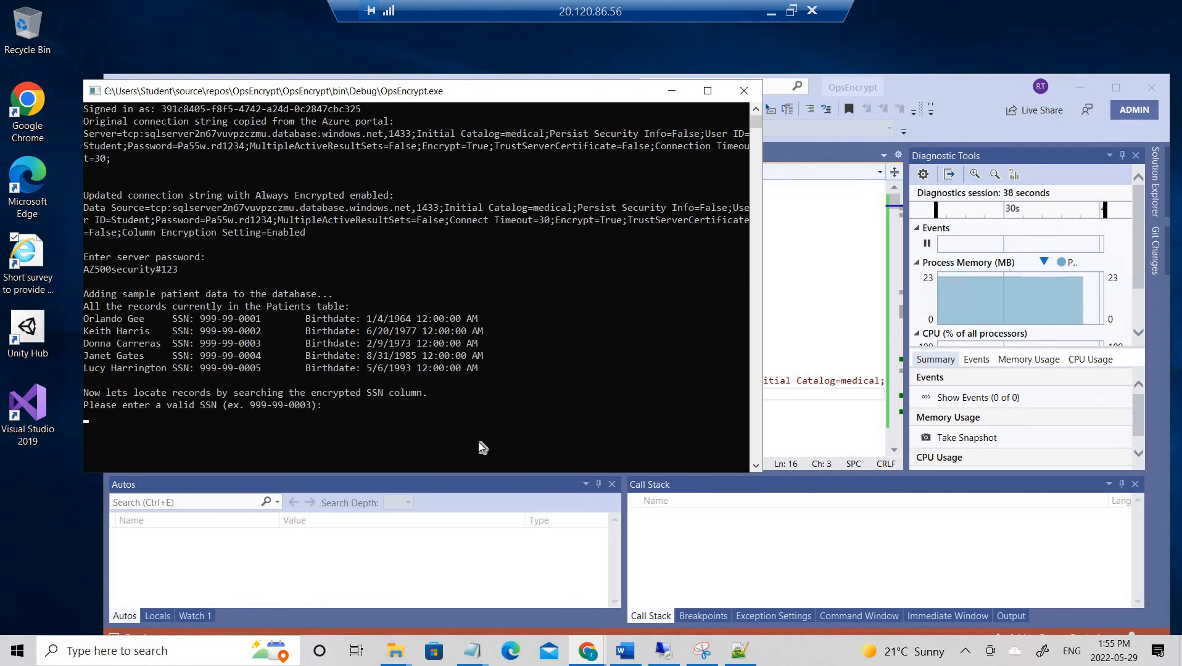
# - Search the patients by entering SSN 999-99-0003 at the console prompt
pyautogui.click(209, 419)
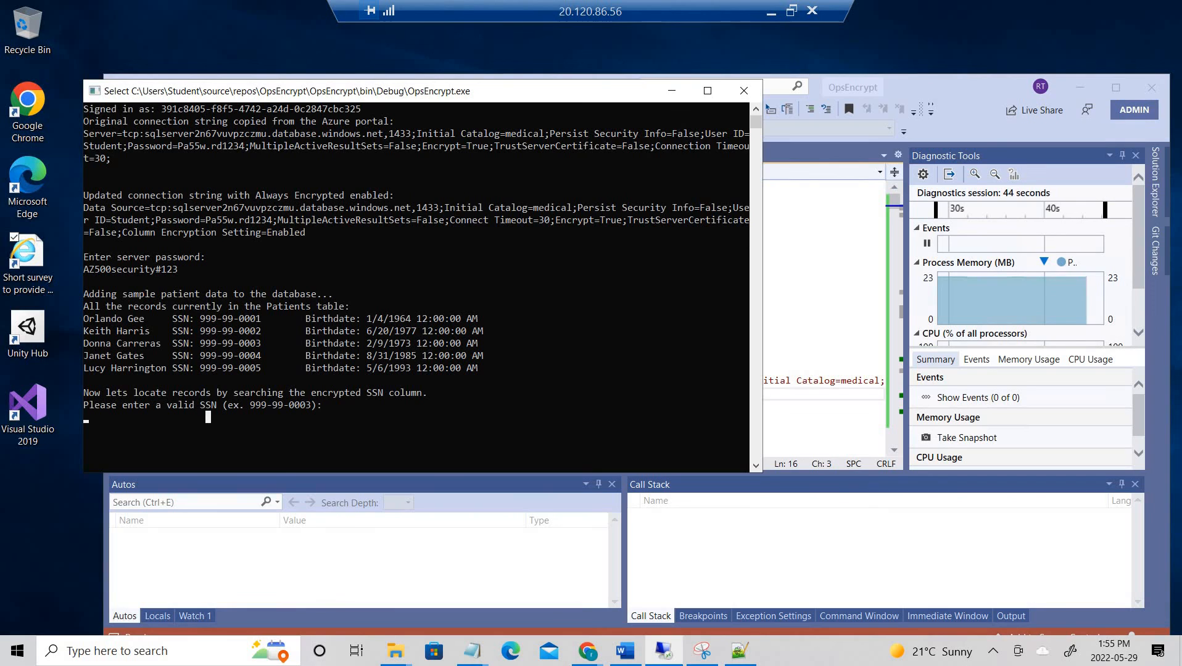
pyautogui.write('999')
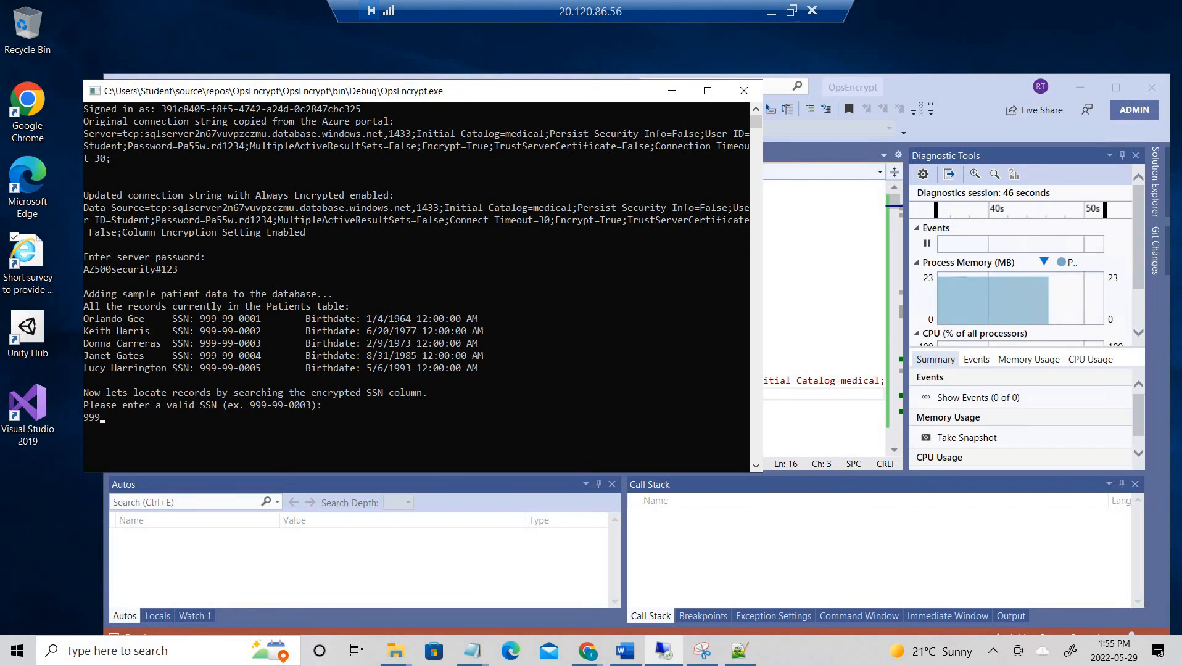
pyautogui.write('-99')
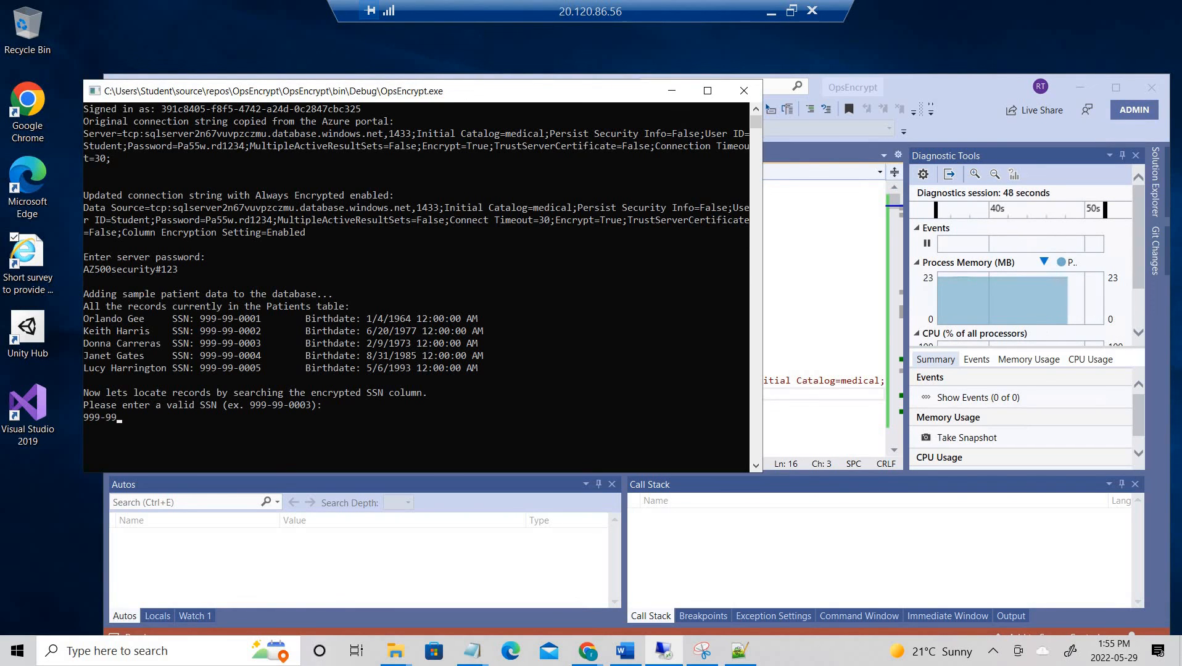
pyautogui.write('-0003')
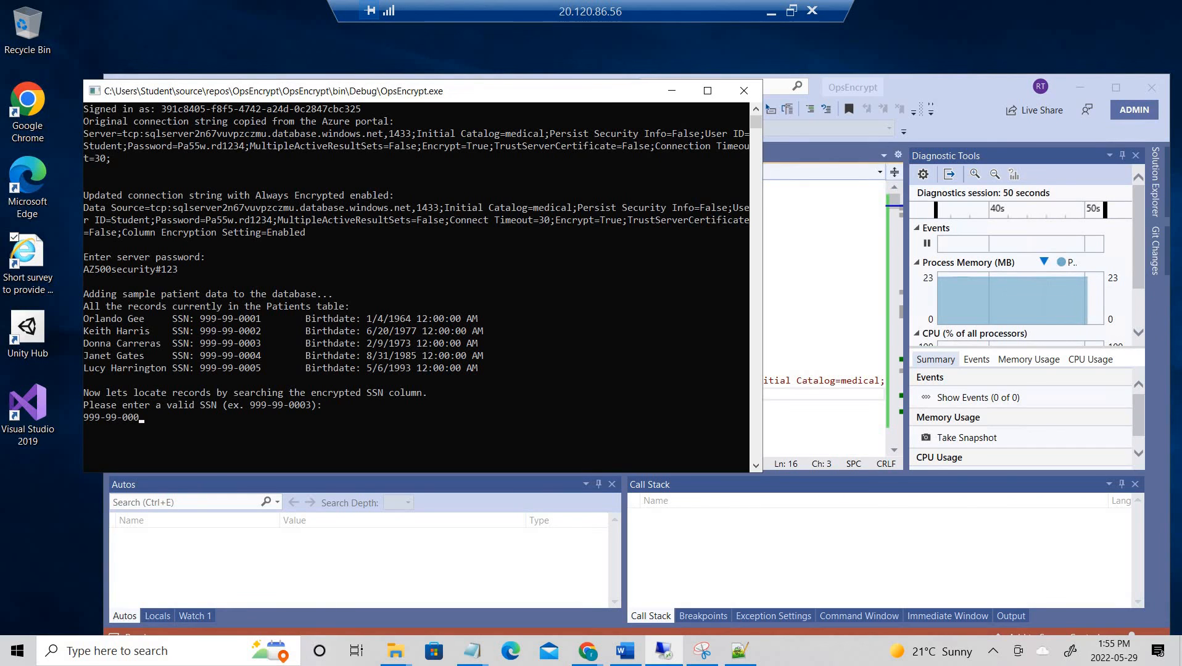
pyautogui.press('Return')
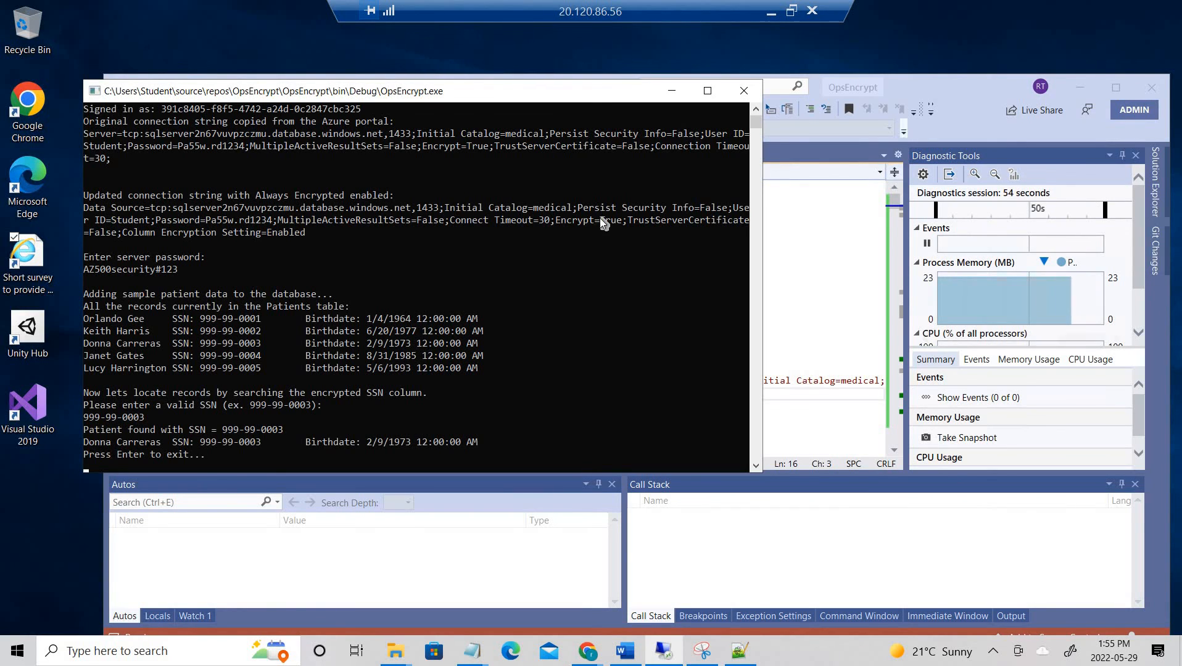
# - Move the console aside and bring Visual Studio's Program.cs back to the front
pyautogui.scroll(-2, 334, 377)
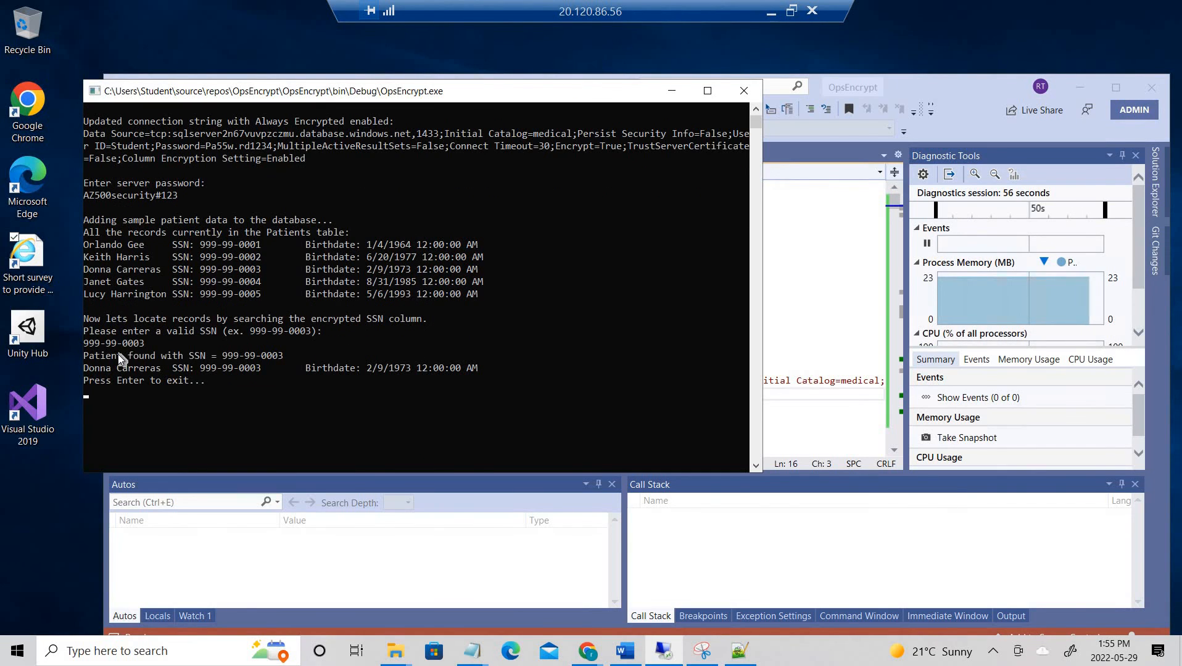
pyautogui.moveTo(119, 354); pyautogui.dragTo(274, 352)
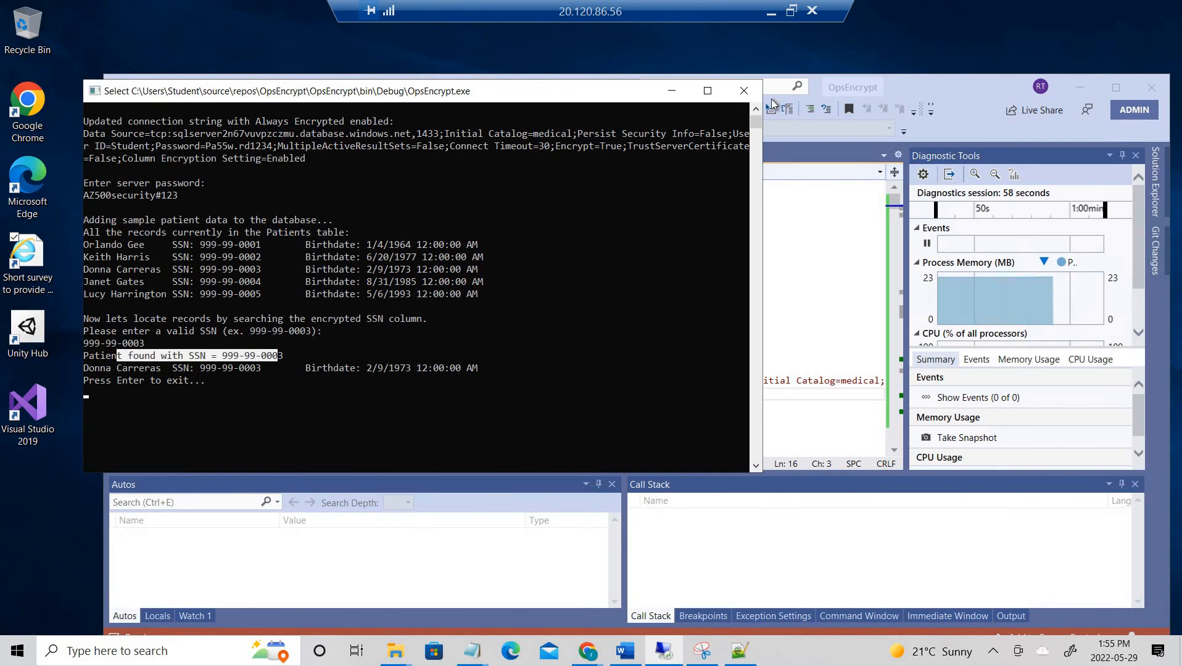
pyautogui.moveTo(525, 82); pyautogui.dragTo(887, 127)
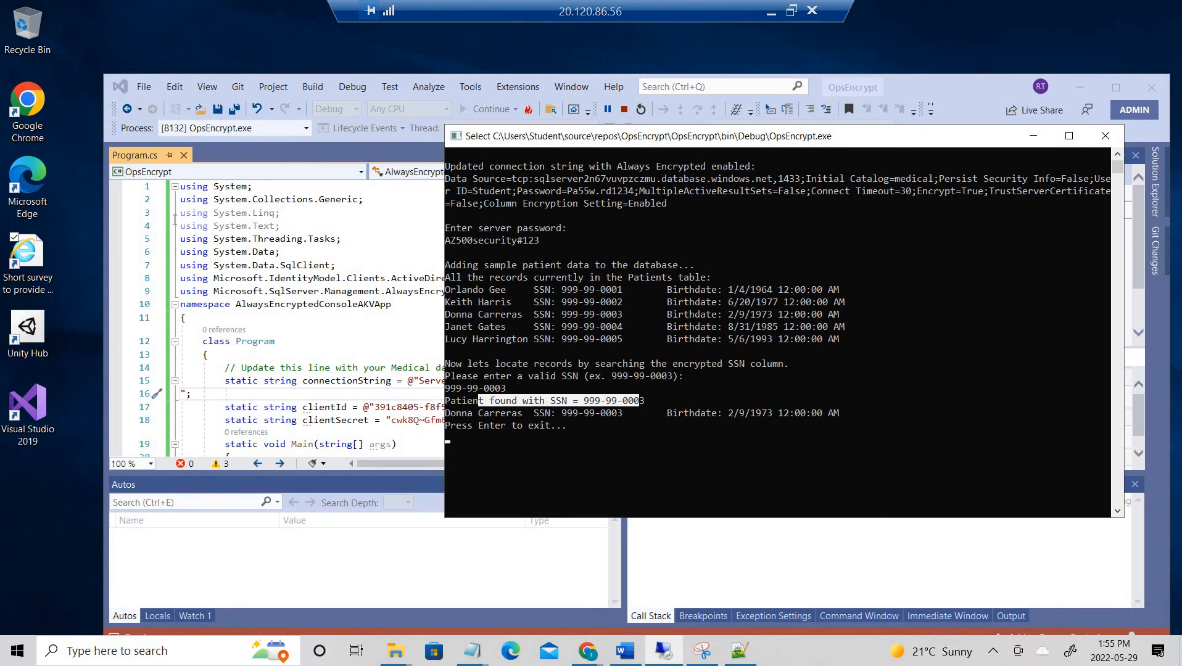
pyautogui.click(931, 78)
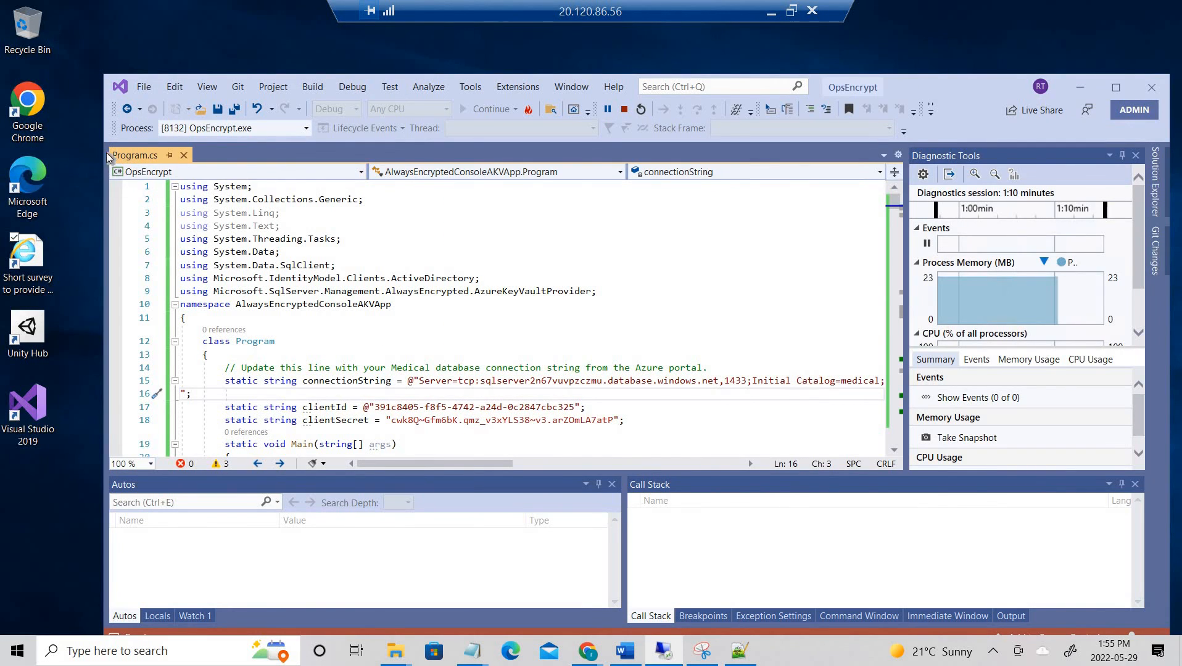
pyautogui.click(145, 88)
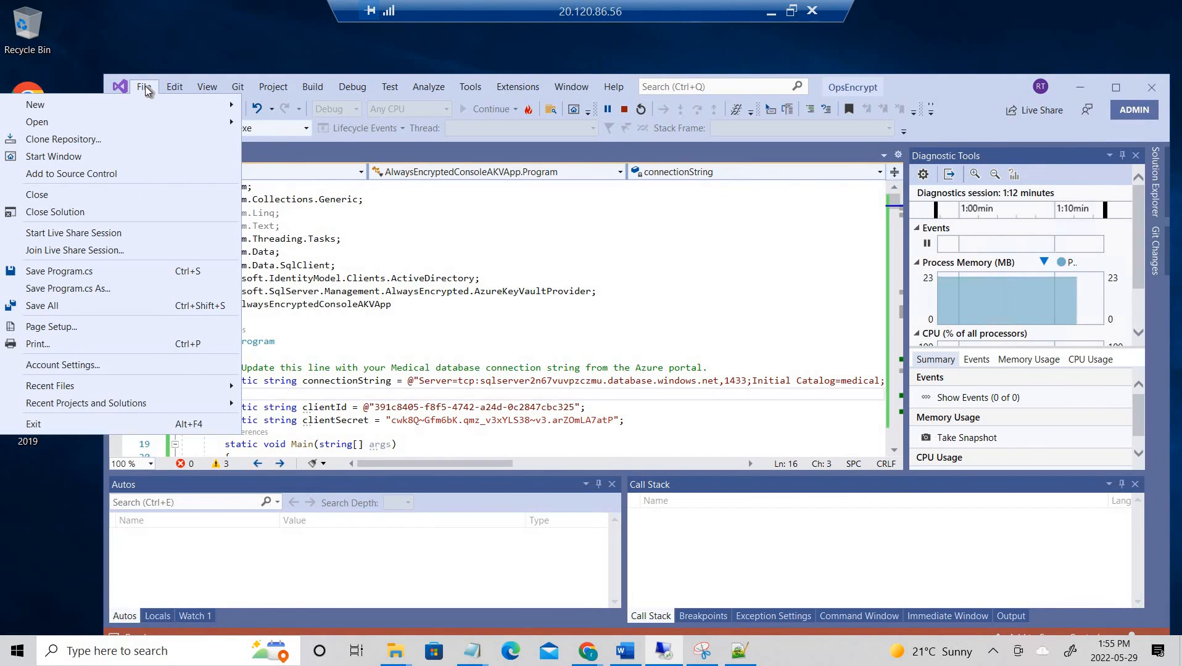
pyautogui.click(586, 332)
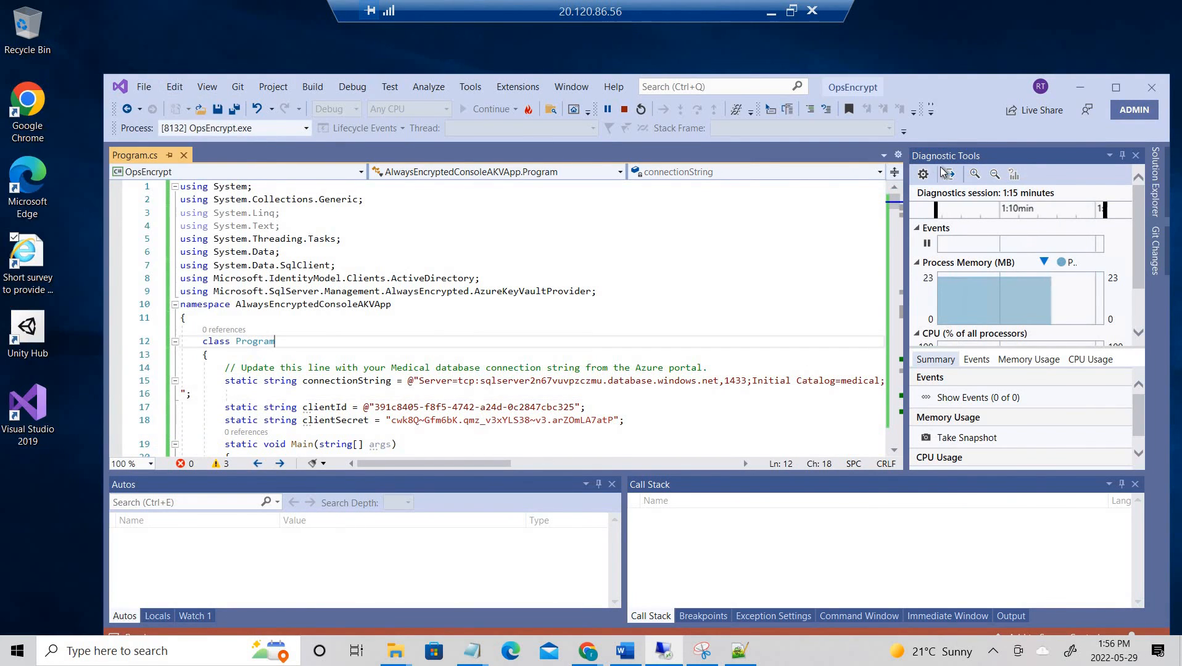
# - Look through the editor's open-documents, project and file command lists for Program.cs
pyautogui.click(884, 155)
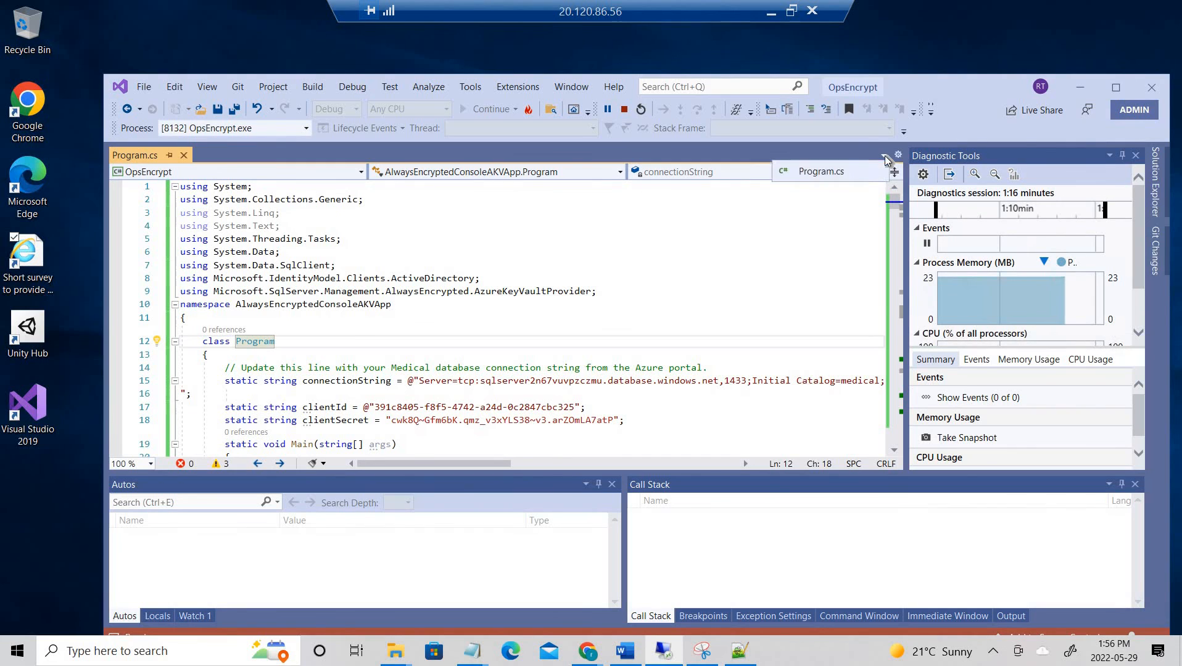
pyautogui.click(843, 170)
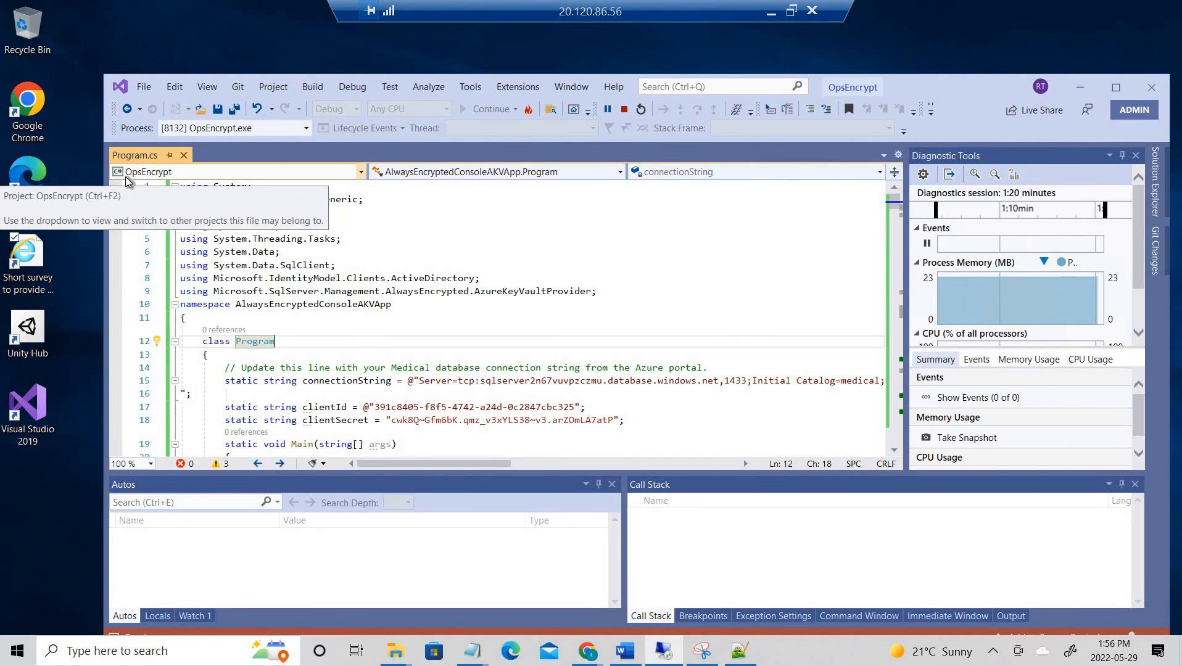
pyautogui.click(183, 174)
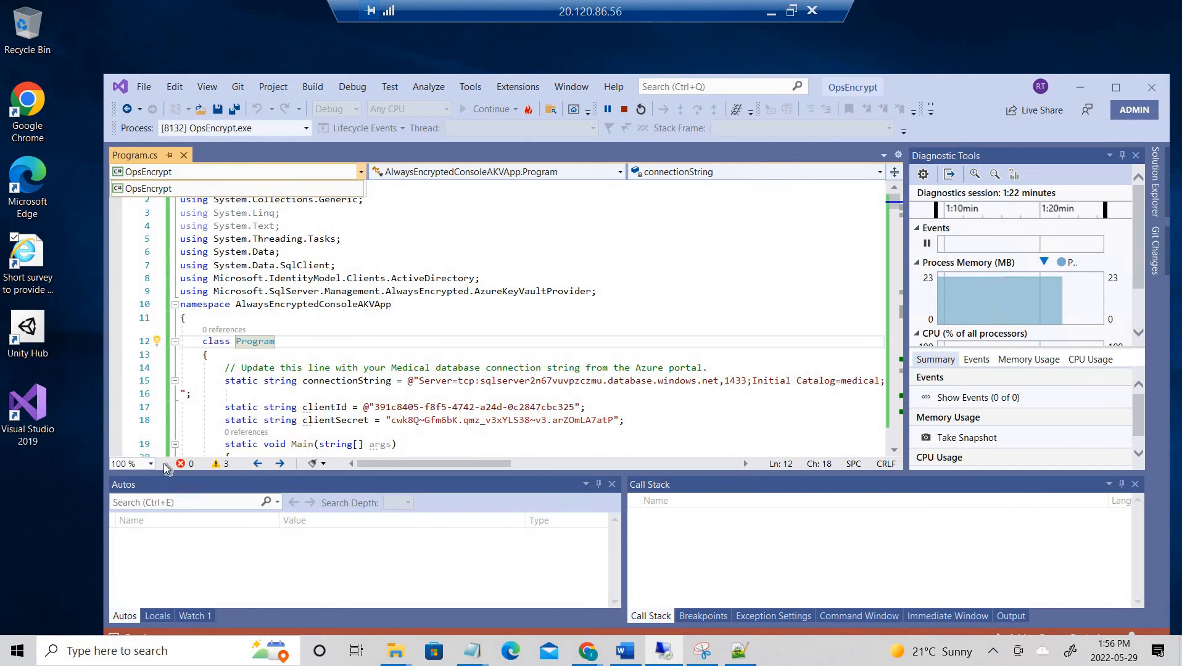
pyautogui.click(219, 466)
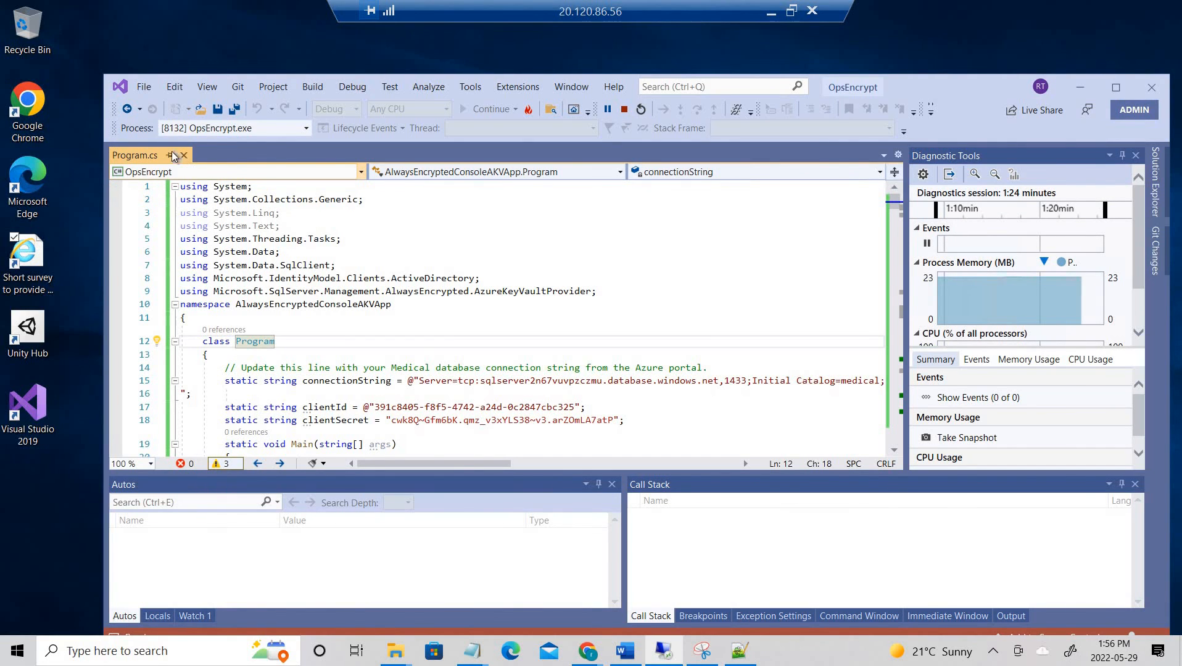
pyautogui.click(144, 87)
pyautogui.moveTo(617, 87)
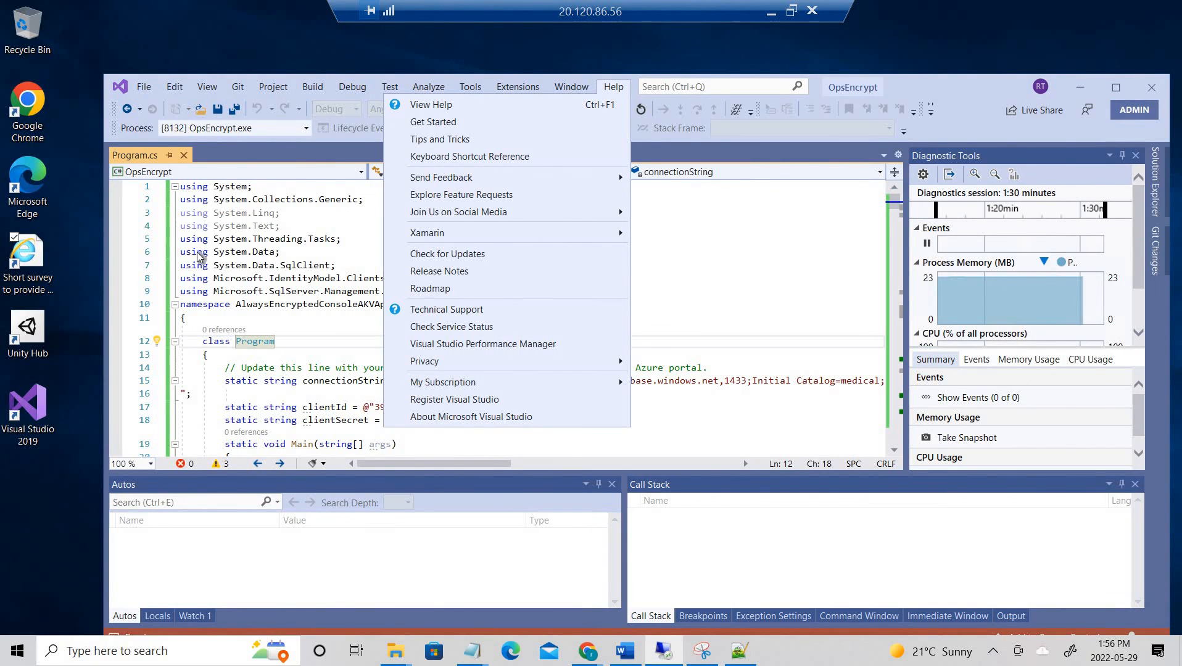
pyautogui.click(903, 77)
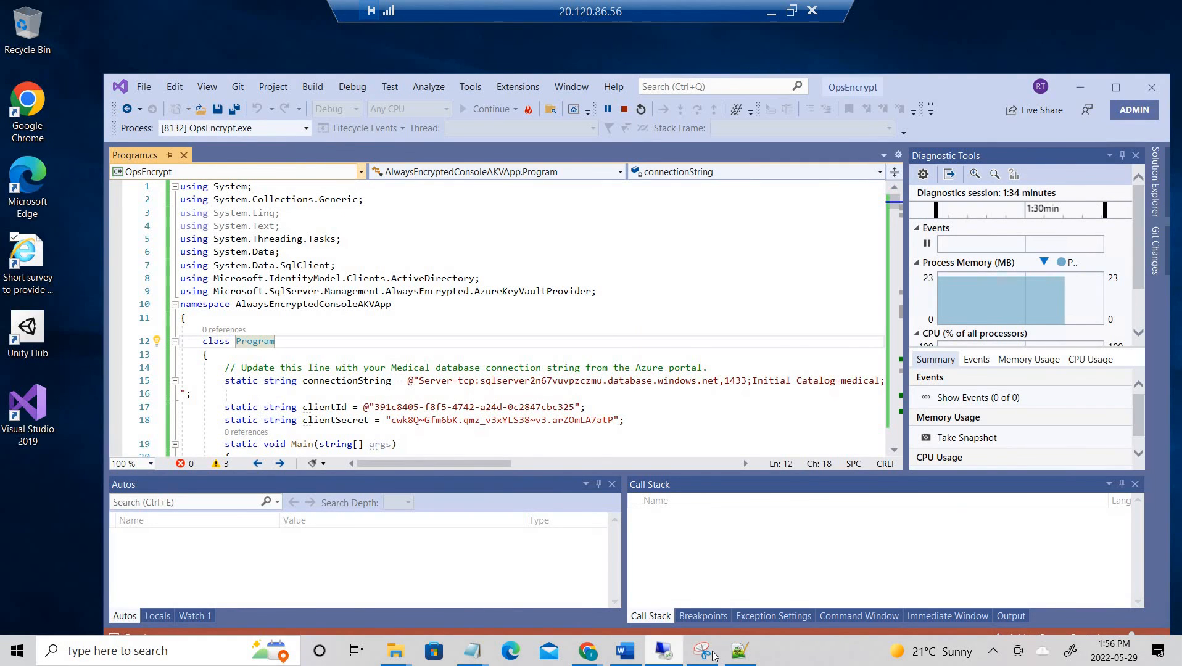
pyautogui.click(48, 493)
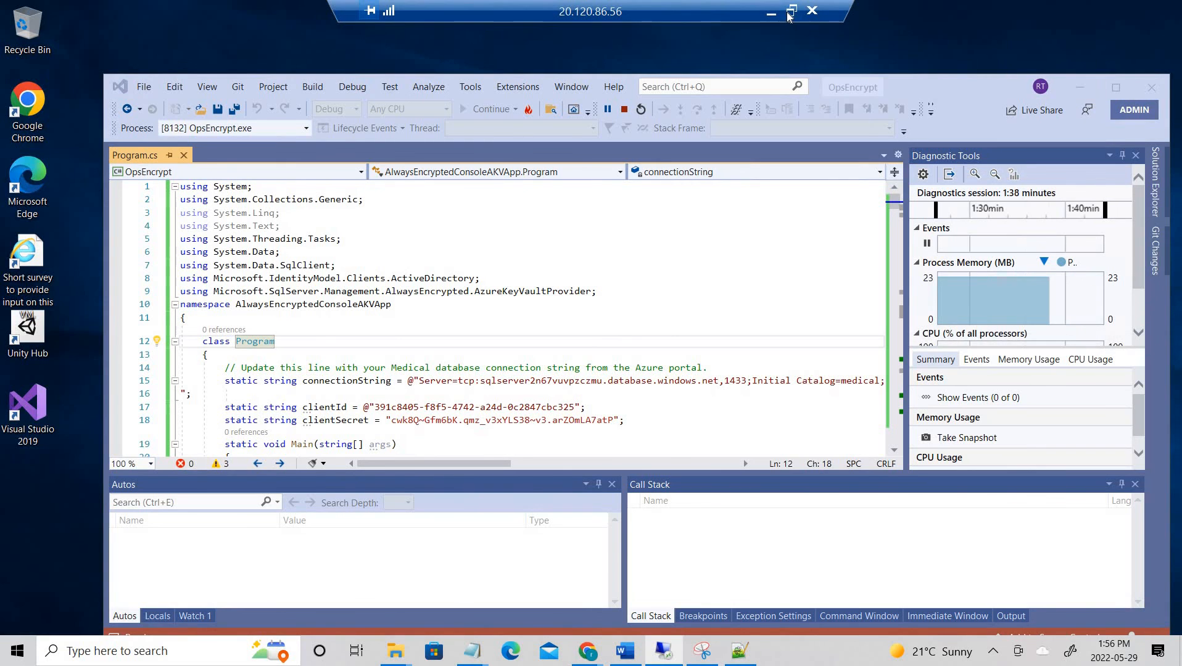
# - Set Visual Studio aside and move Remote Desktop off-screen to reveal the key vault's Access policies
pyautogui.click(790, 11)
pyautogui.click(680, 184)
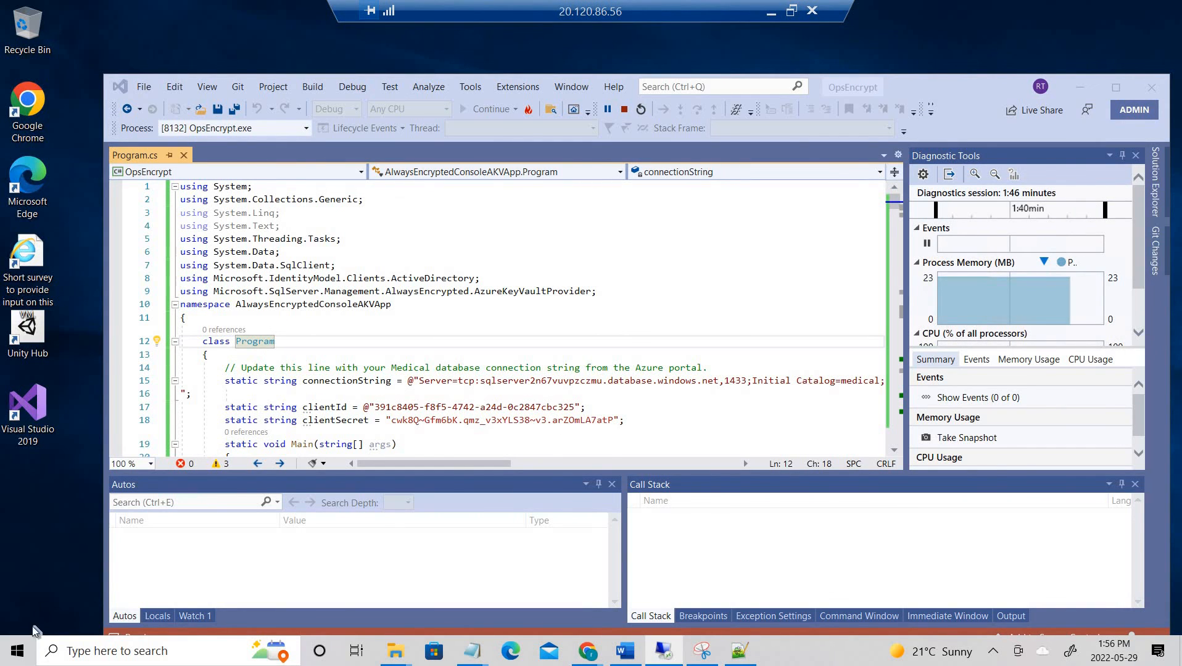
pyautogui.moveTo(966, 84); pyautogui.dragTo(712, 44)
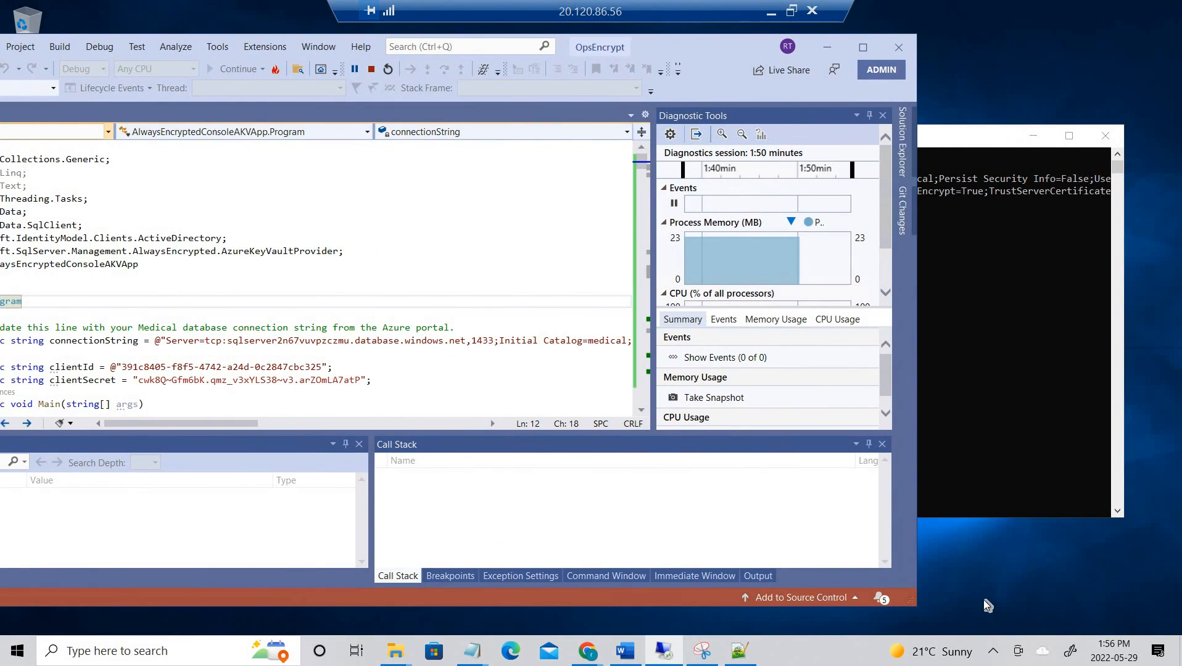
pyautogui.click(1040, 542)
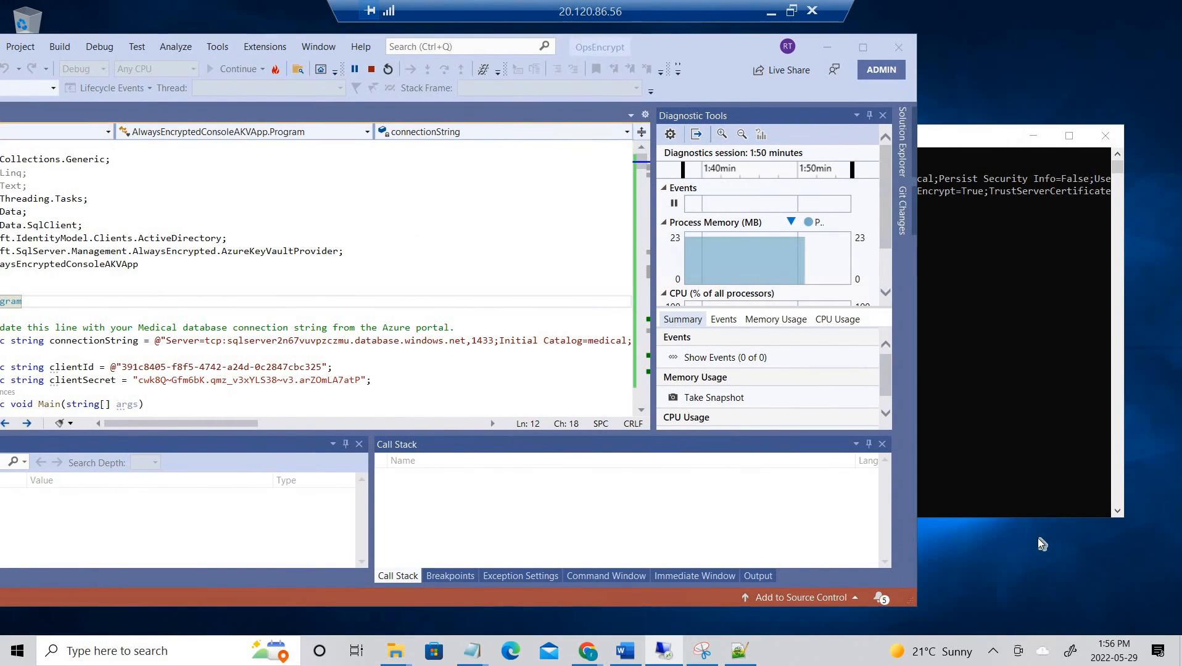
pyautogui.click(792, 11)
pyautogui.moveTo(481, 185); pyautogui.dragTo(1181, 188)
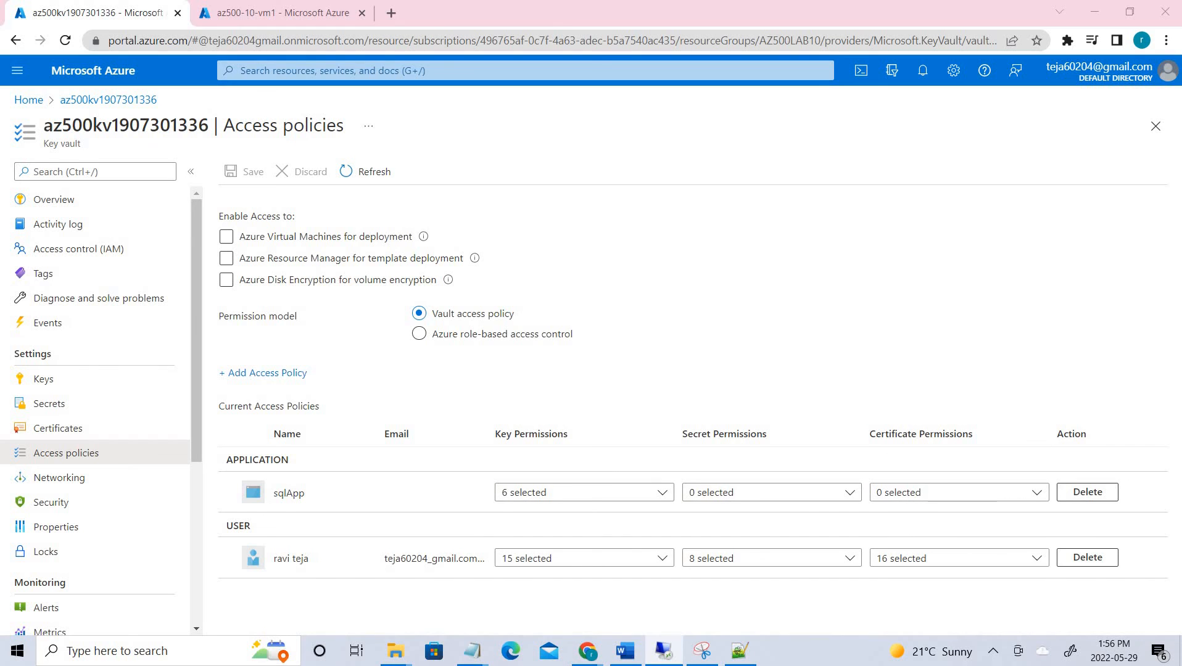
# - Maximize Remote Desktop and expand the server and Databases down to medical in Object Explorer
pyautogui.click(773, 181)
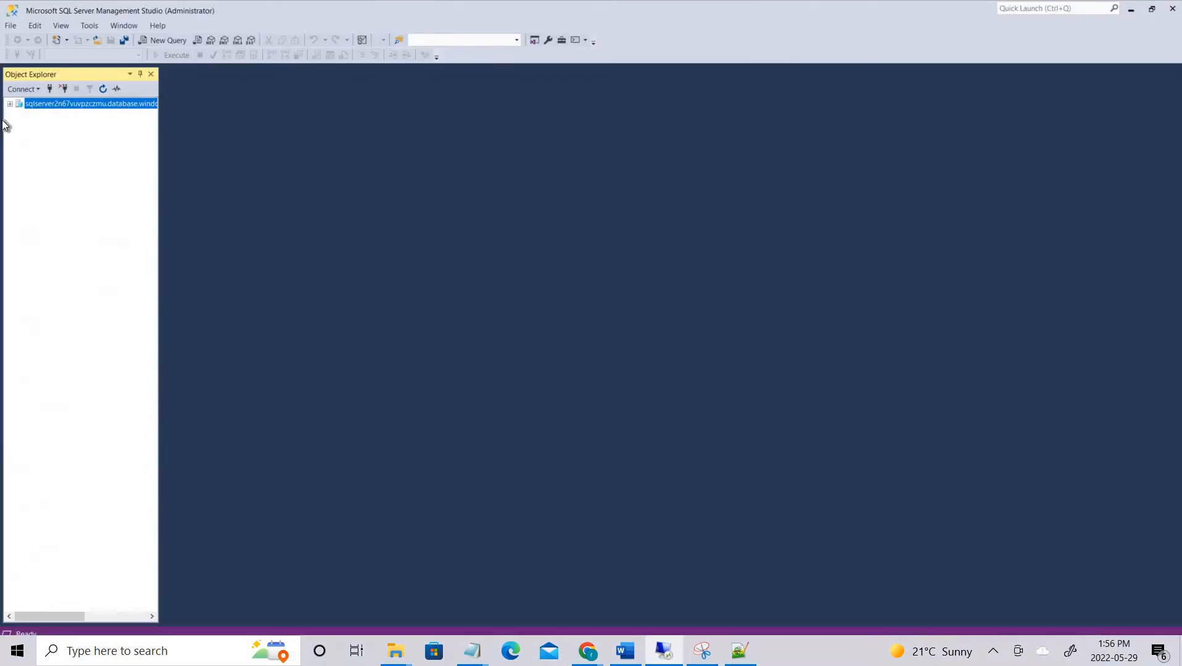
pyautogui.click(13, 130)
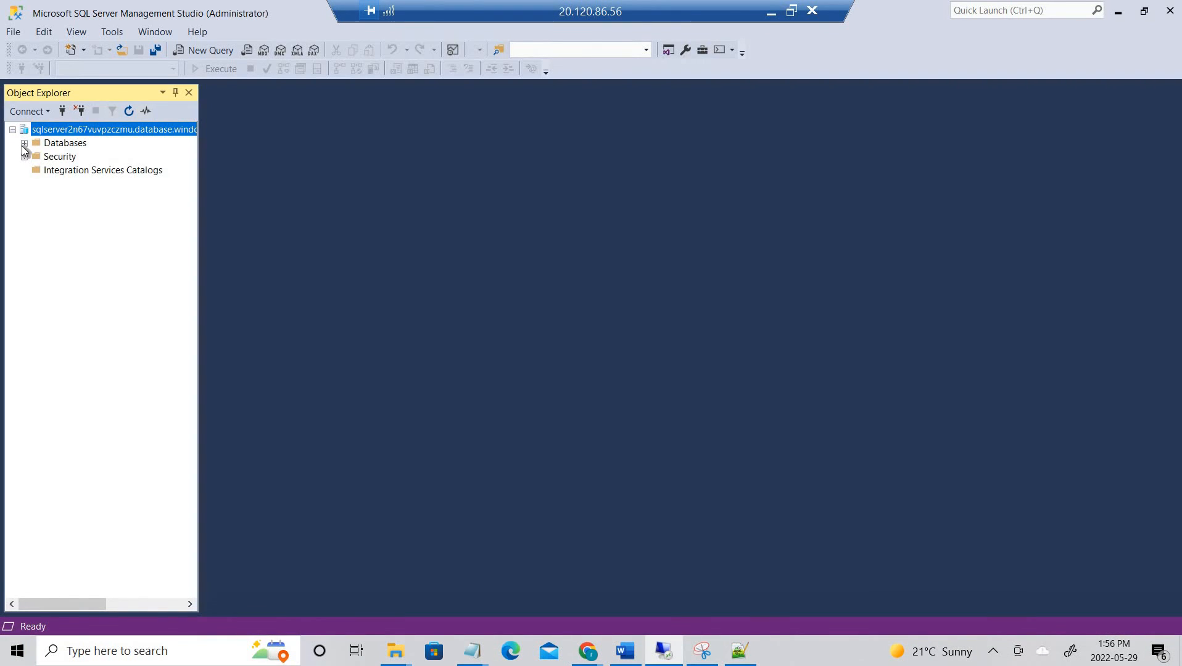
pyautogui.click(24, 143)
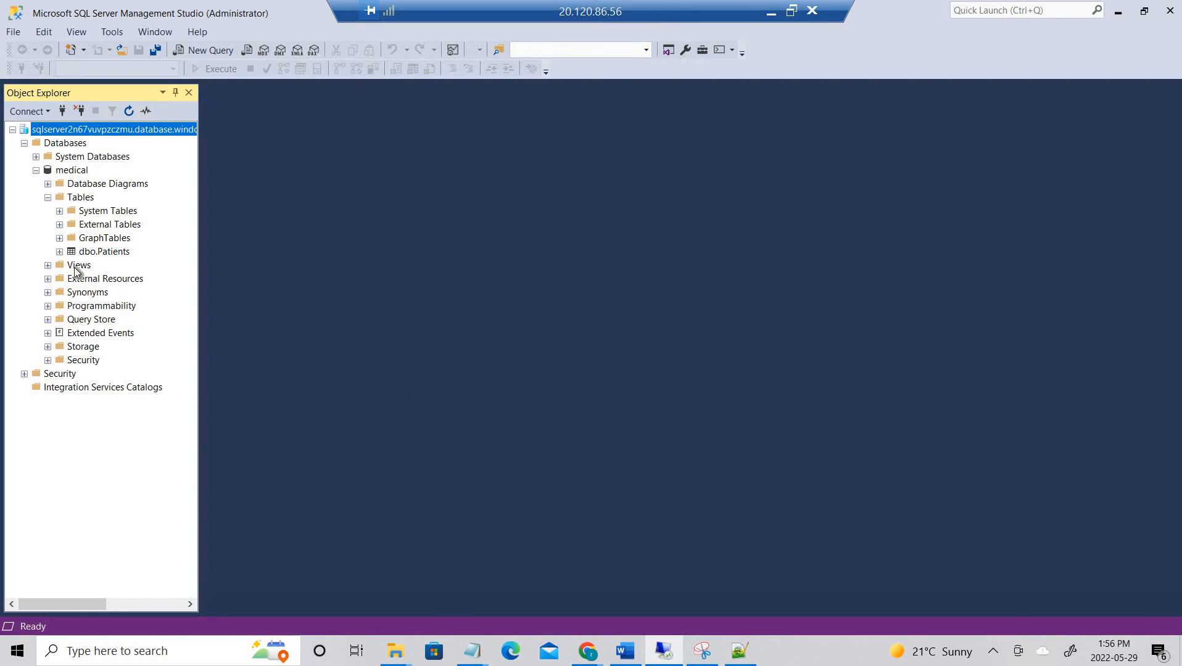
pyautogui.click(73, 171)
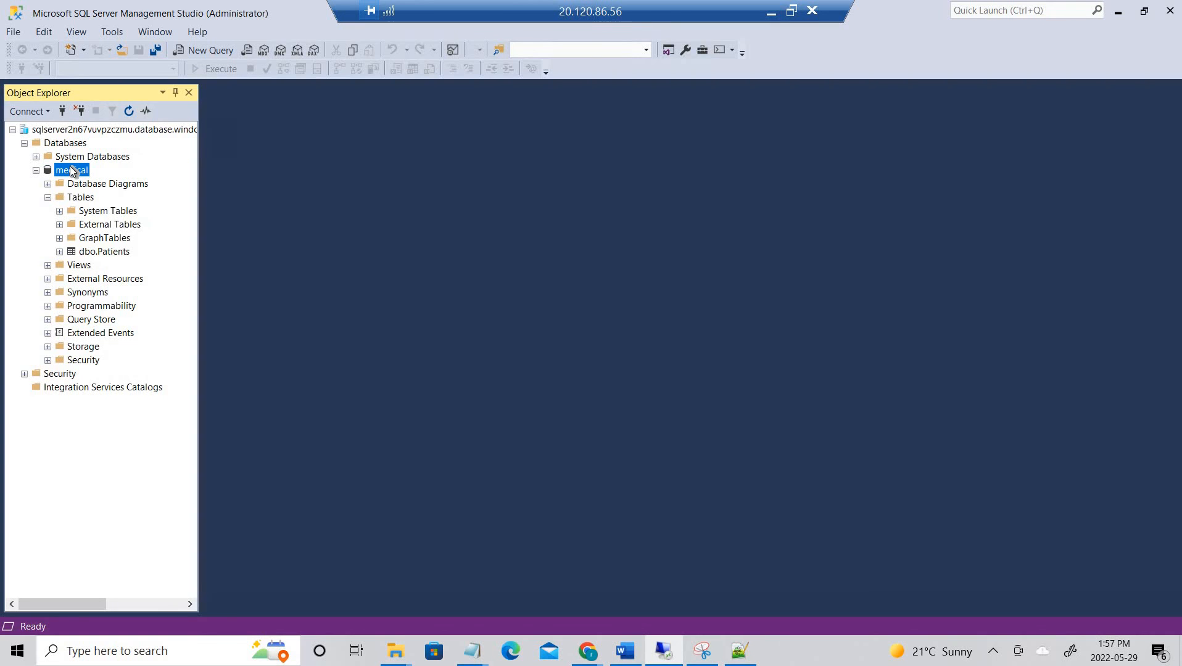
# - Cancel an accidental New Database dialog, then open a New Query window on medical
pyautogui.rightClick(71, 168)
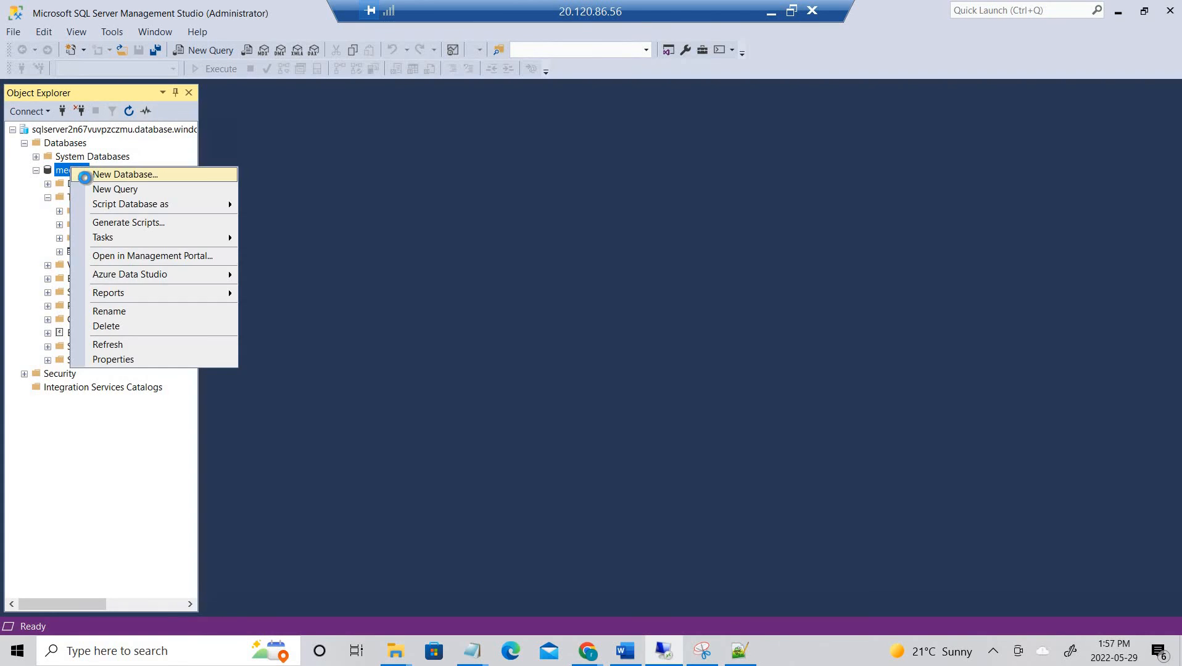
pyautogui.click(85, 176)
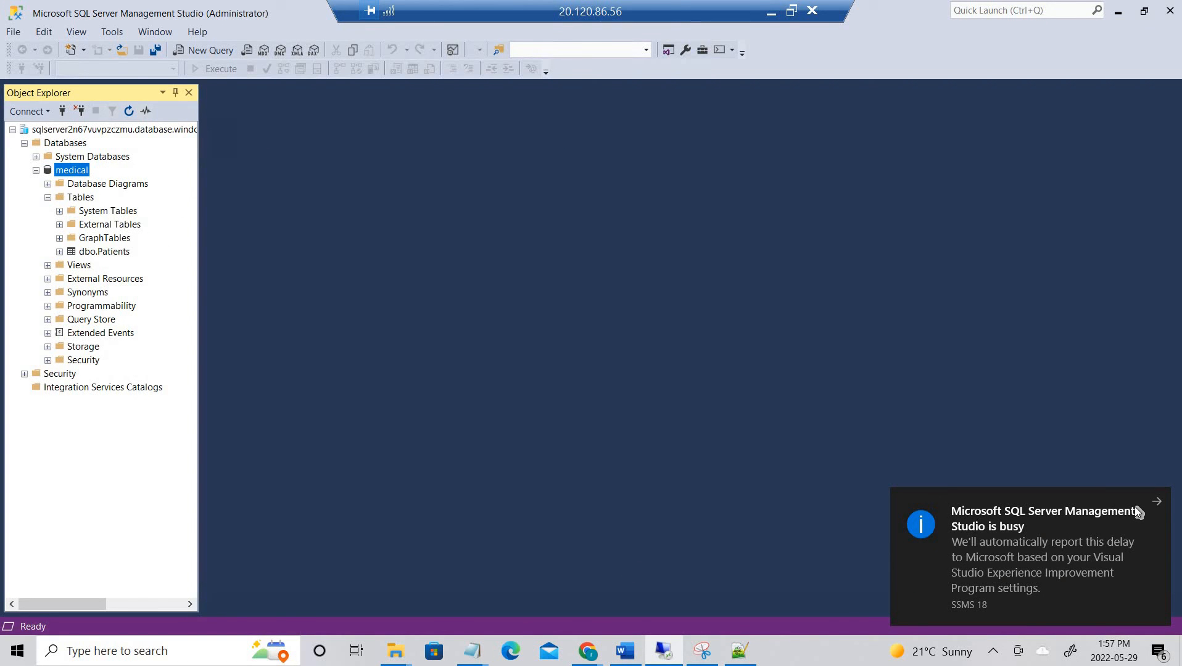
pyautogui.click(1158, 502)
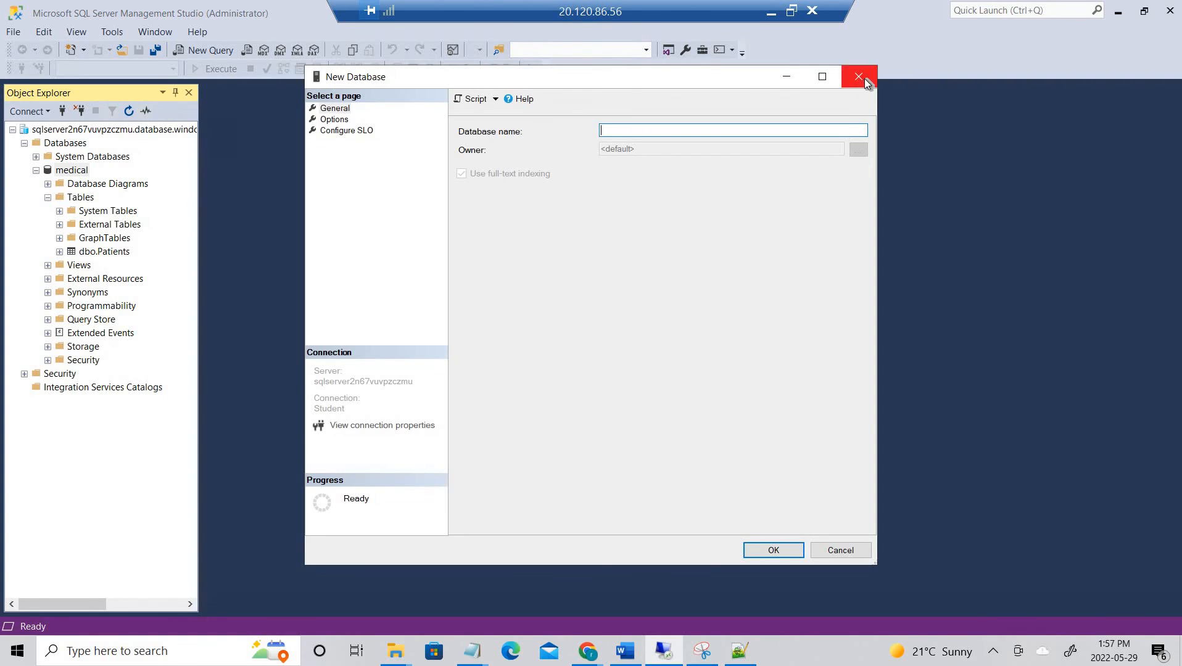
pyautogui.click(870, 75)
pyautogui.click(71, 171)
pyautogui.rightClick(75, 171)
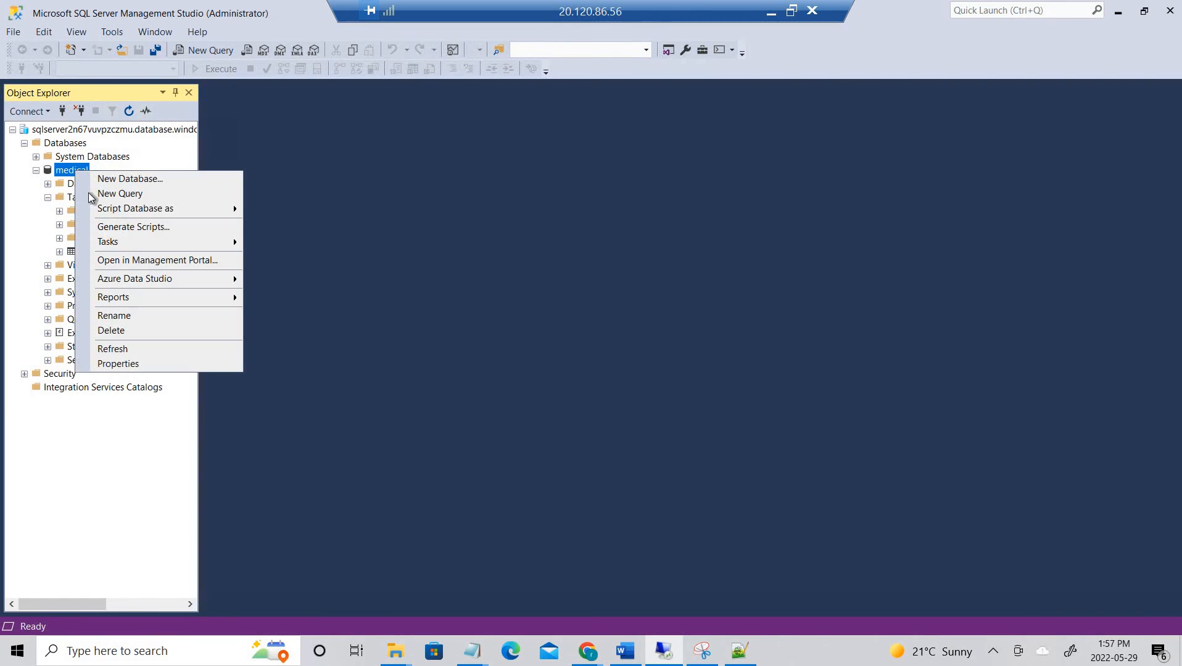
pyautogui.click(90, 193)
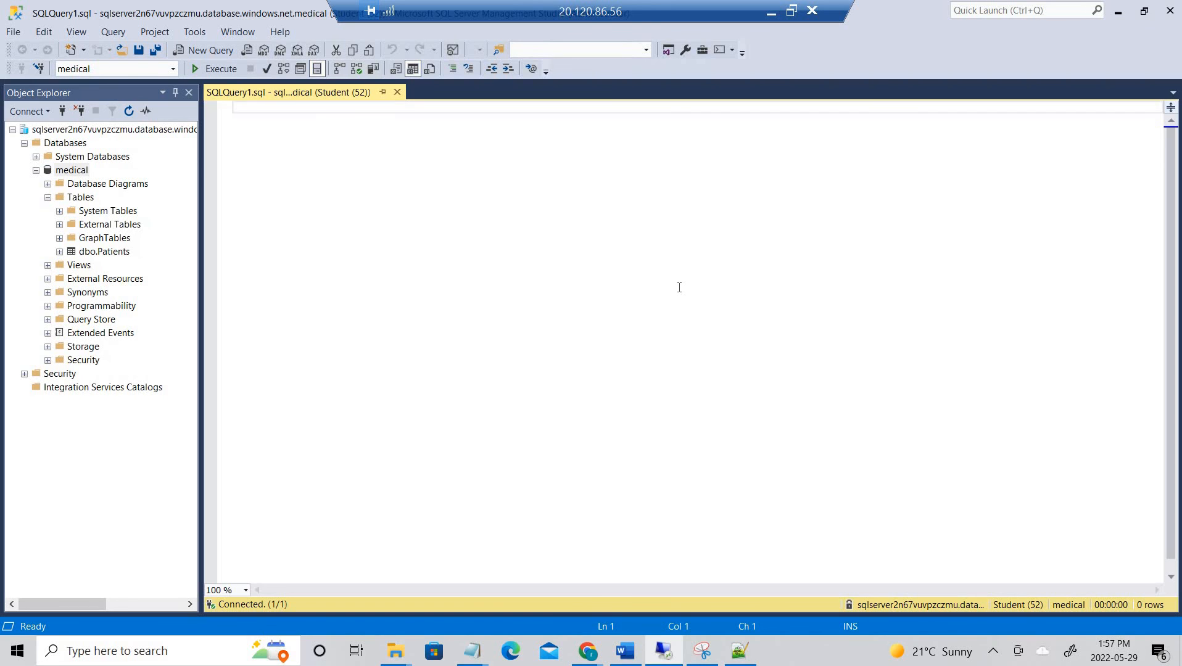
# - Run SELECT FirstName, LastName, SSN, BirthDate FROM Patients; returning 5 rows with encrypted SSN and BirthDate
pyautogui.write('SELECT FirstName, LastName, SSN, BirthDate FROM Patients;')
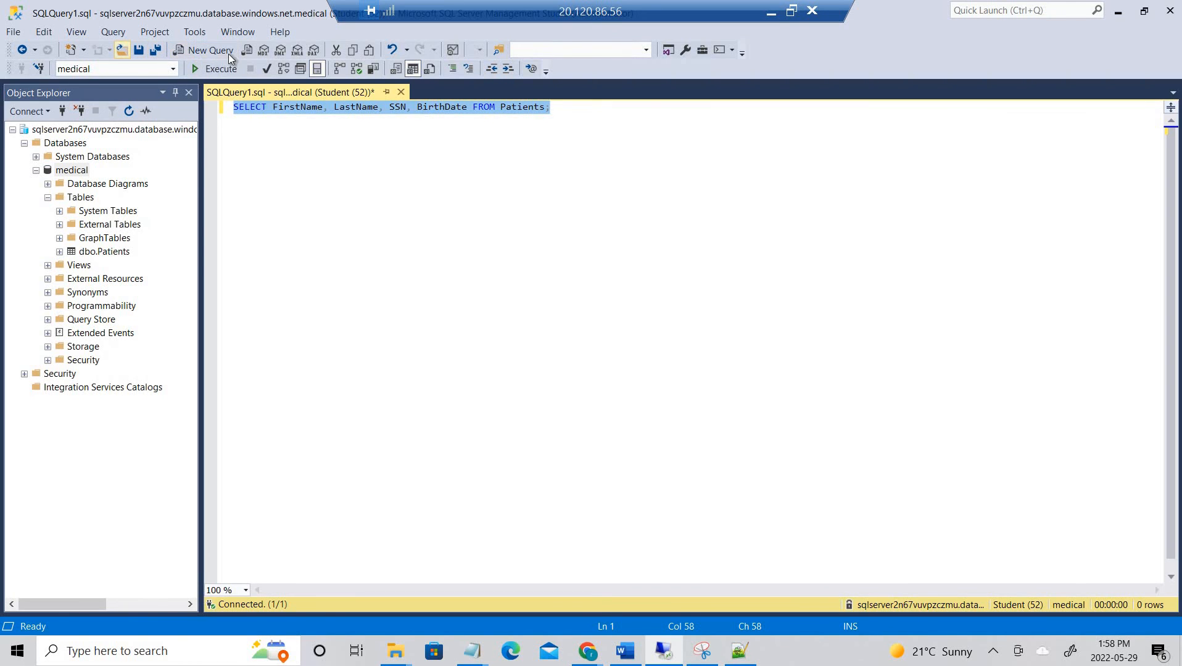
pyautogui.click(120, 33)
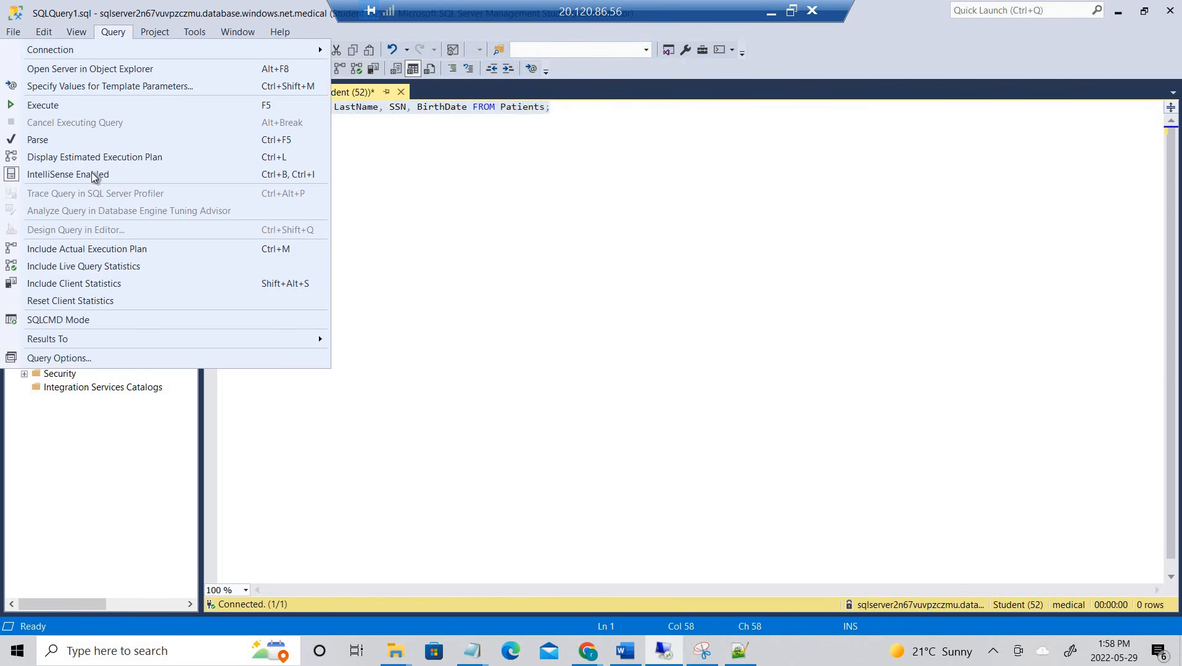
pyautogui.click(107, 107)
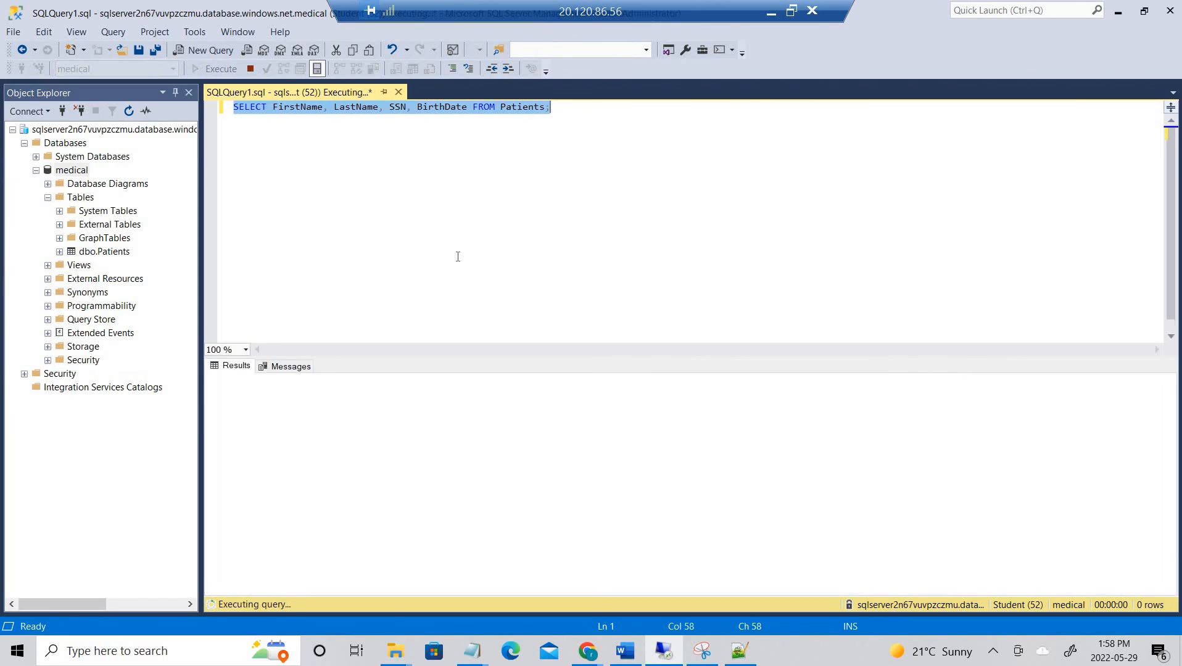
pyautogui.click(564, 464)
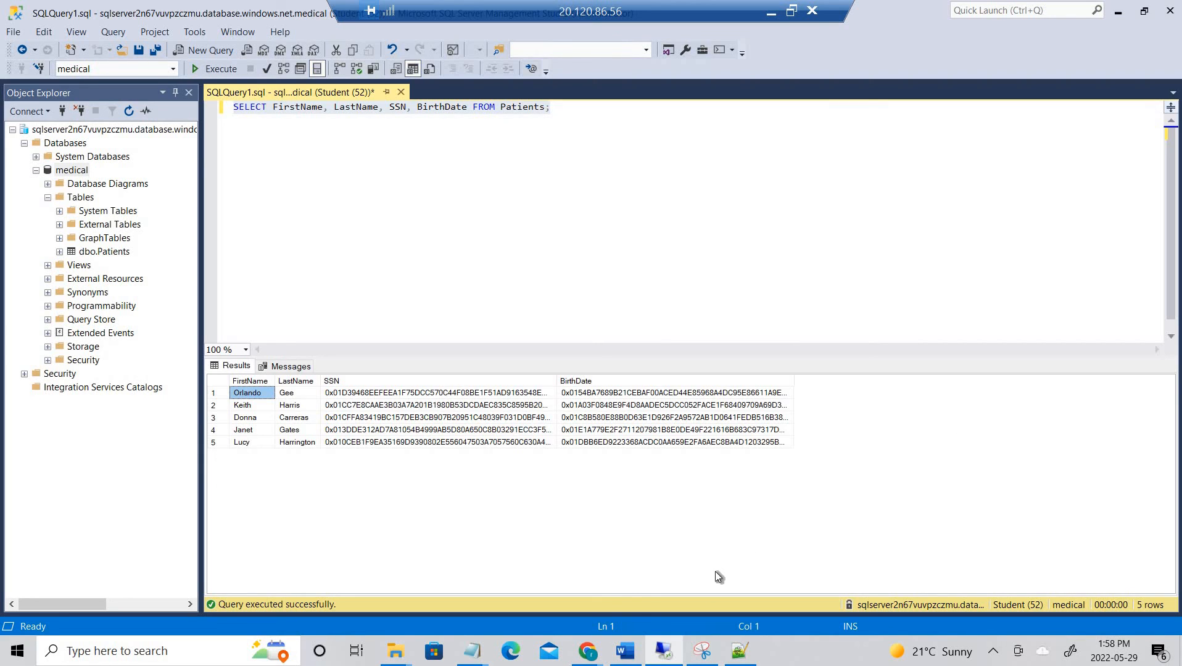
# - Switch to the OpsEncrypt console and highlight the entered SSN and the found patient's record
pyautogui.click(839, 250)
pyautogui.hotkey('alt', 'Tab')
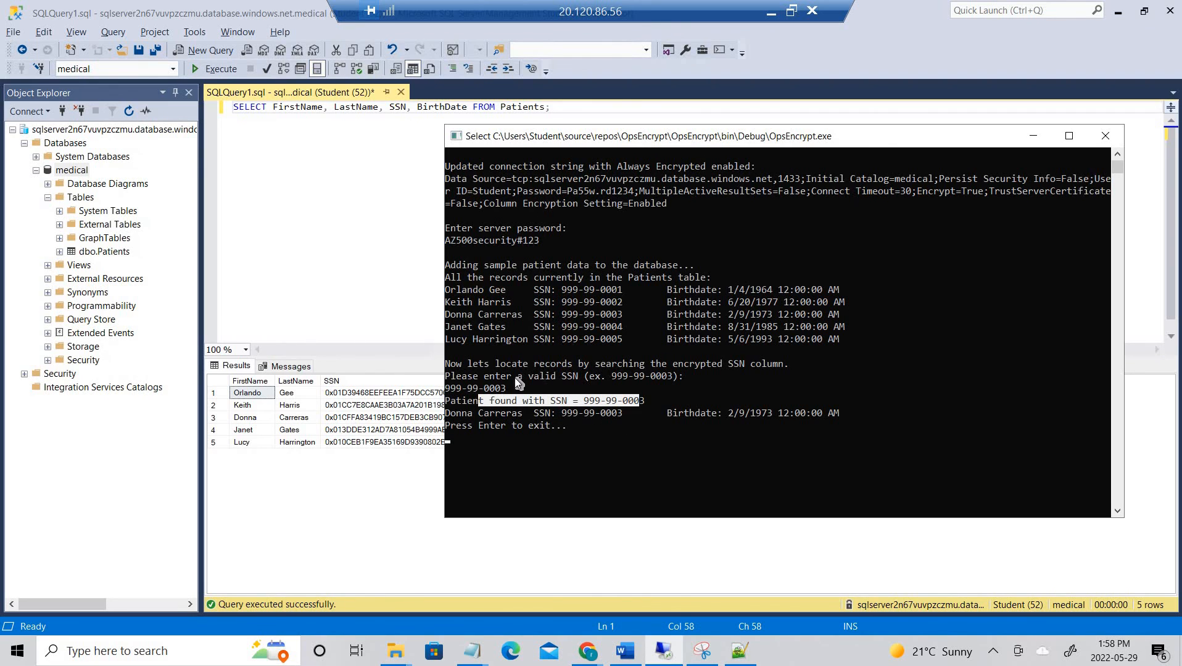
pyautogui.moveTo(507, 382); pyautogui.dragTo(444, 388)
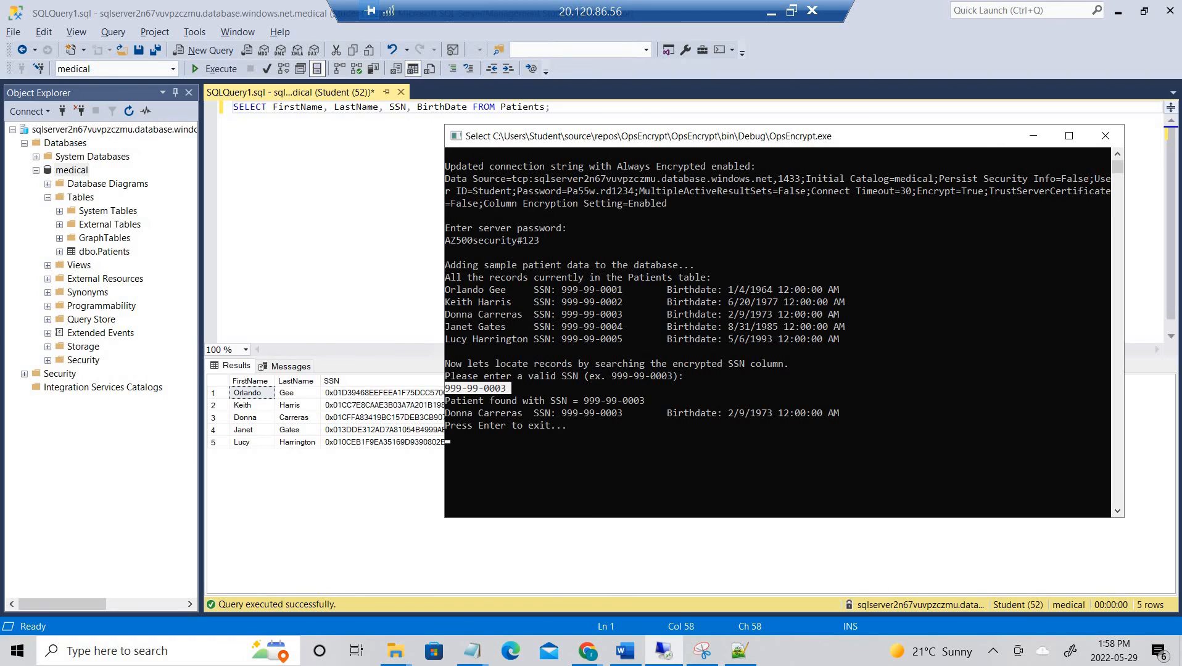
pyautogui.click(591, 426)
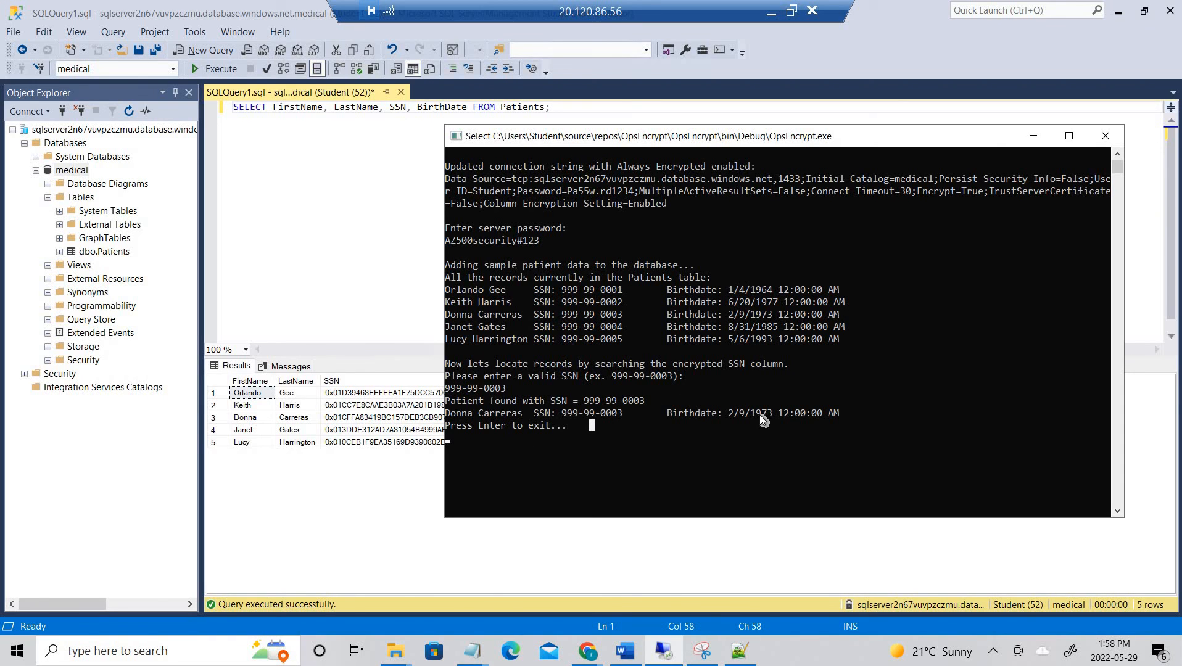
pyautogui.click(730, 414)
pyautogui.moveTo(717, 450); pyautogui.dragTo(620, 341)
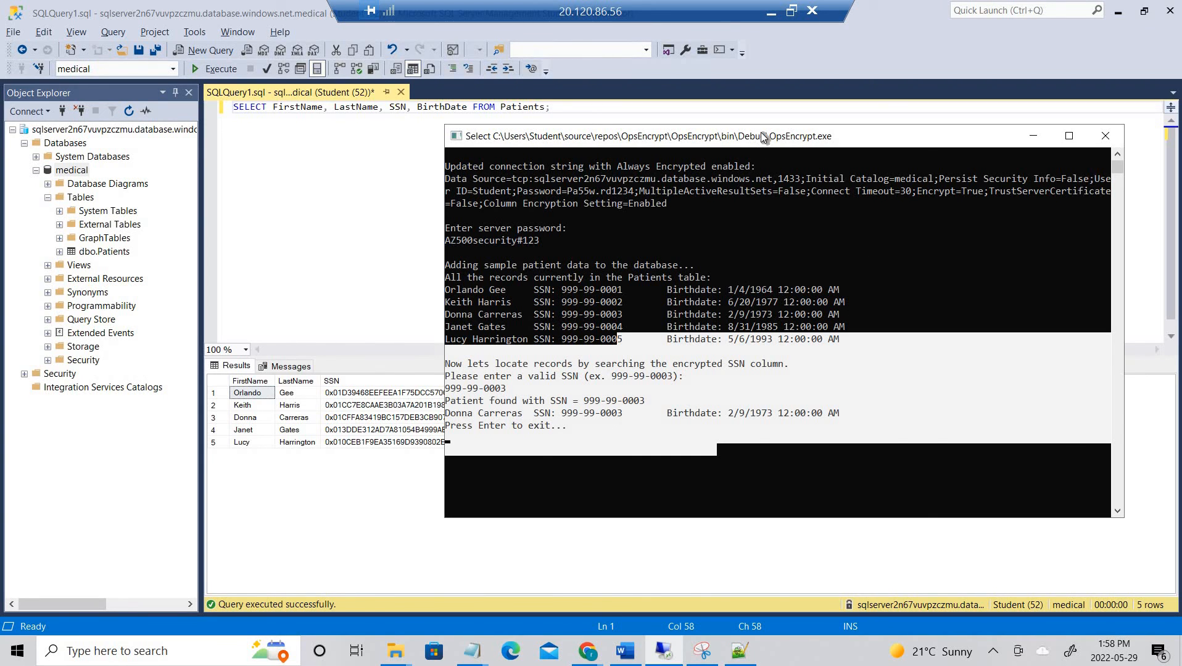
# - Reposition the console window left beside the SSMS query editor
pyautogui.moveTo(761, 132); pyautogui.dragTo(768, 107)
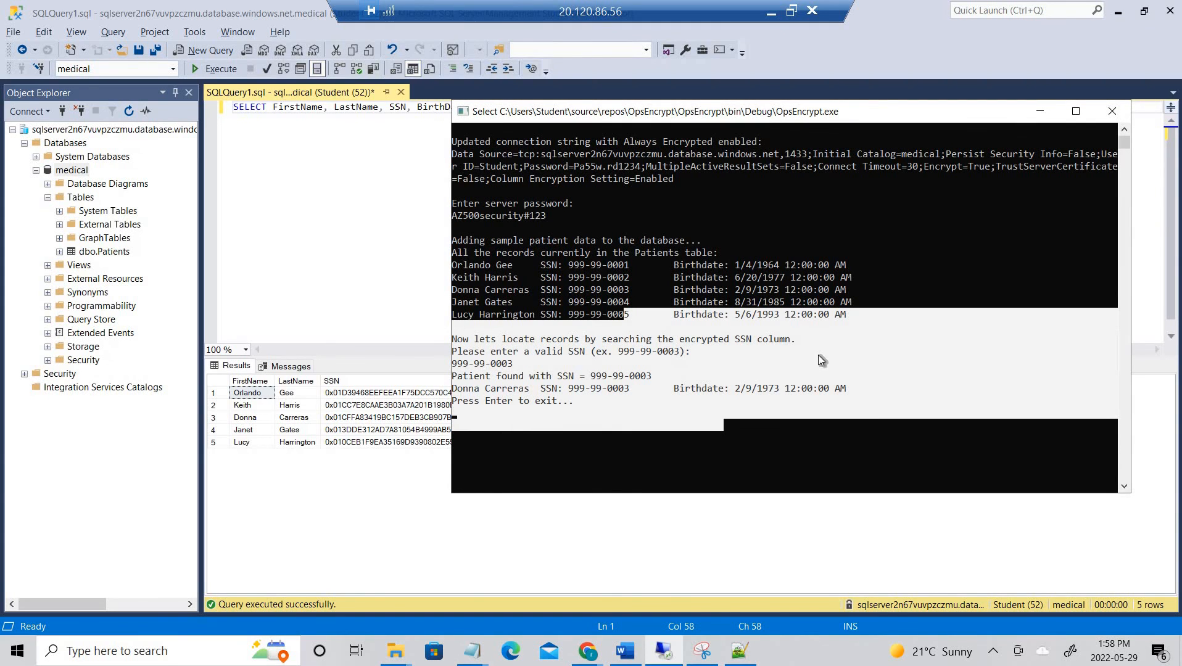
pyautogui.scroll(-2, 818, 353)
pyautogui.click(664, 373)
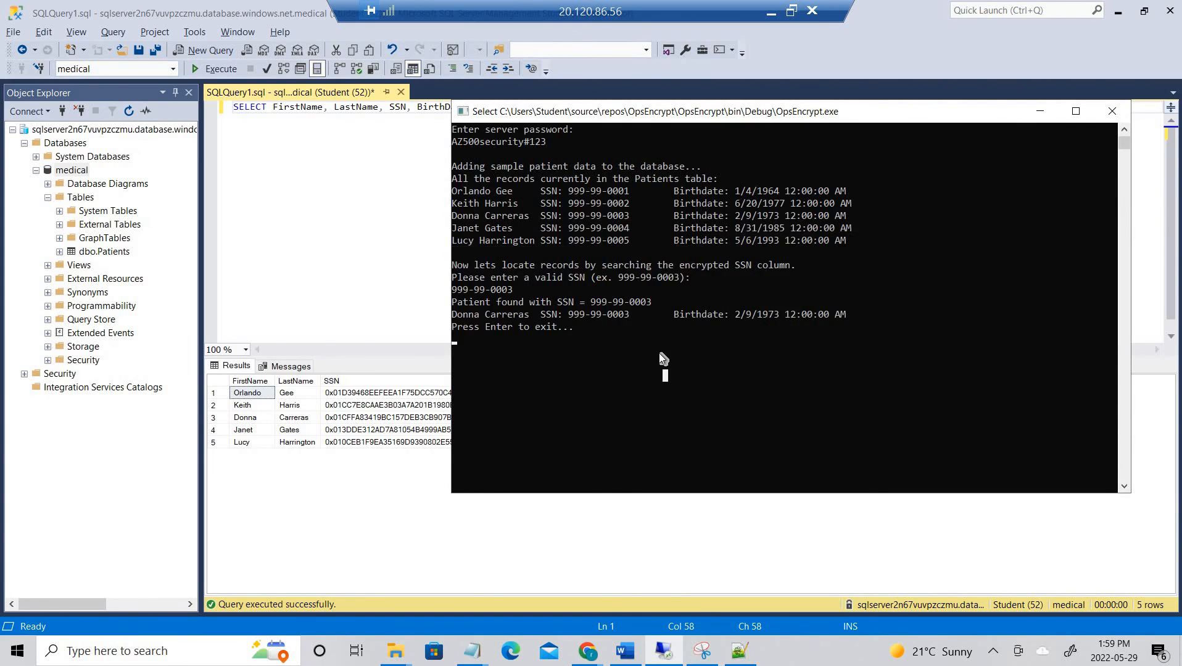
pyautogui.press('Escape')
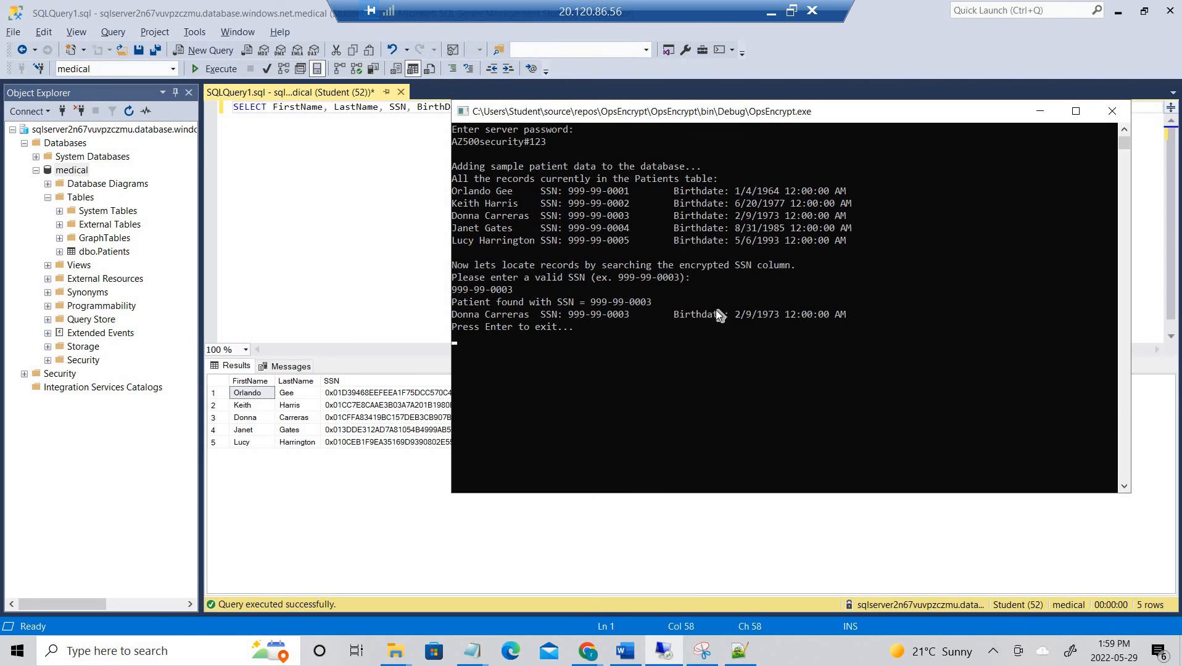
pyautogui.click(627, 348)
pyautogui.moveTo(544, 107); pyautogui.dragTo(263, 89)
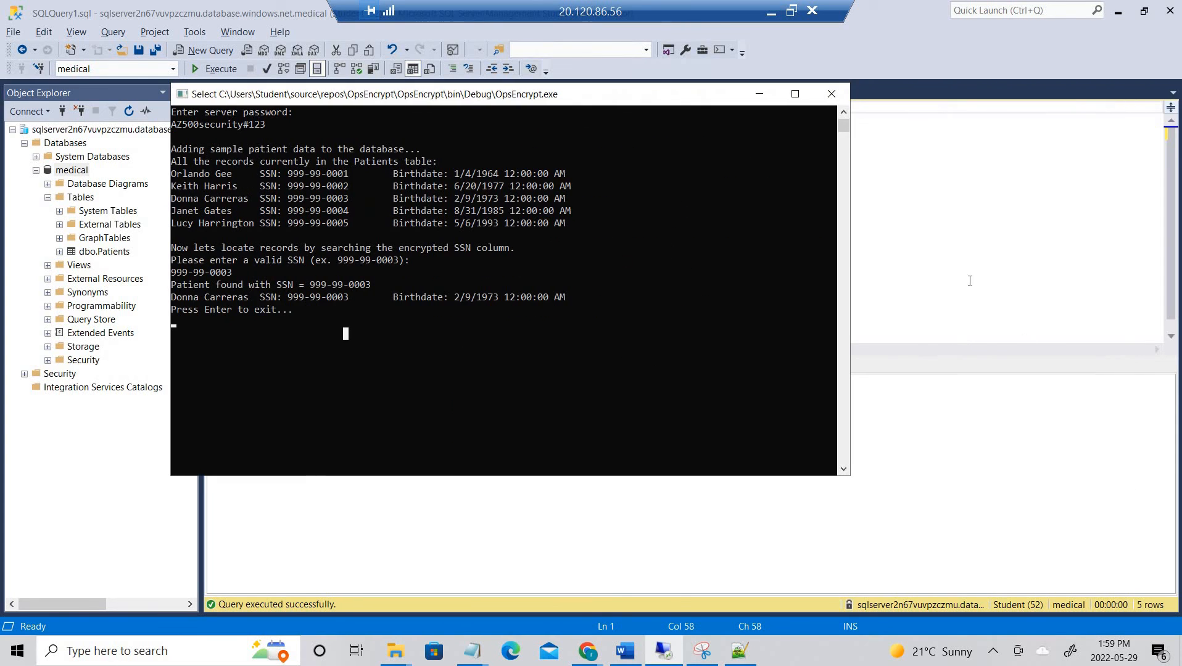